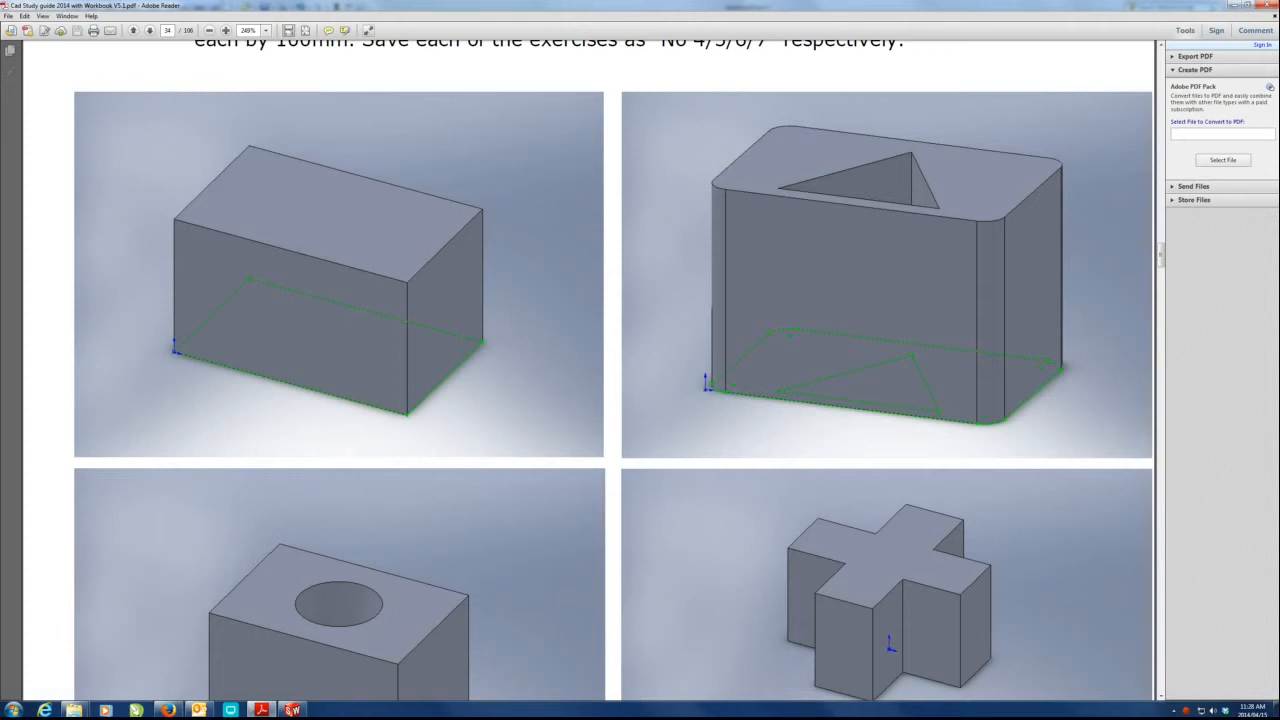
Switch to SolidWorks and close the open cross-shaped sketch part without saving it.
click(292, 710)
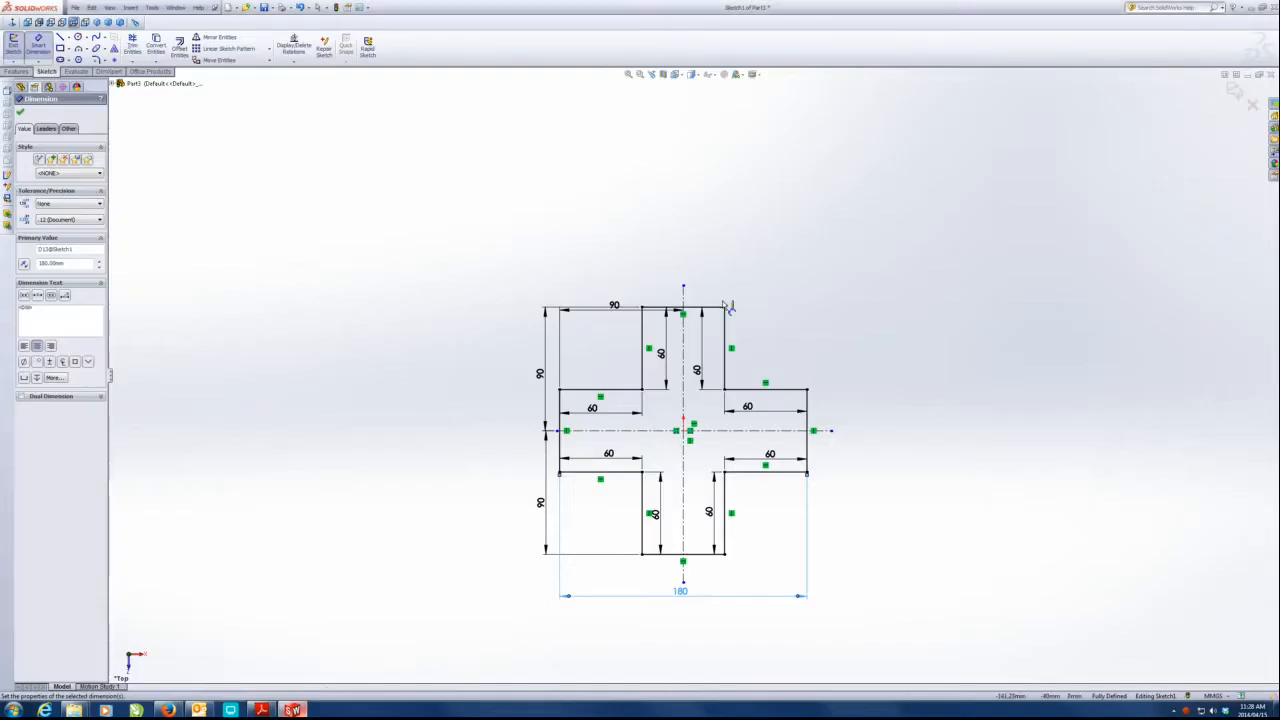
click(1269, 75)
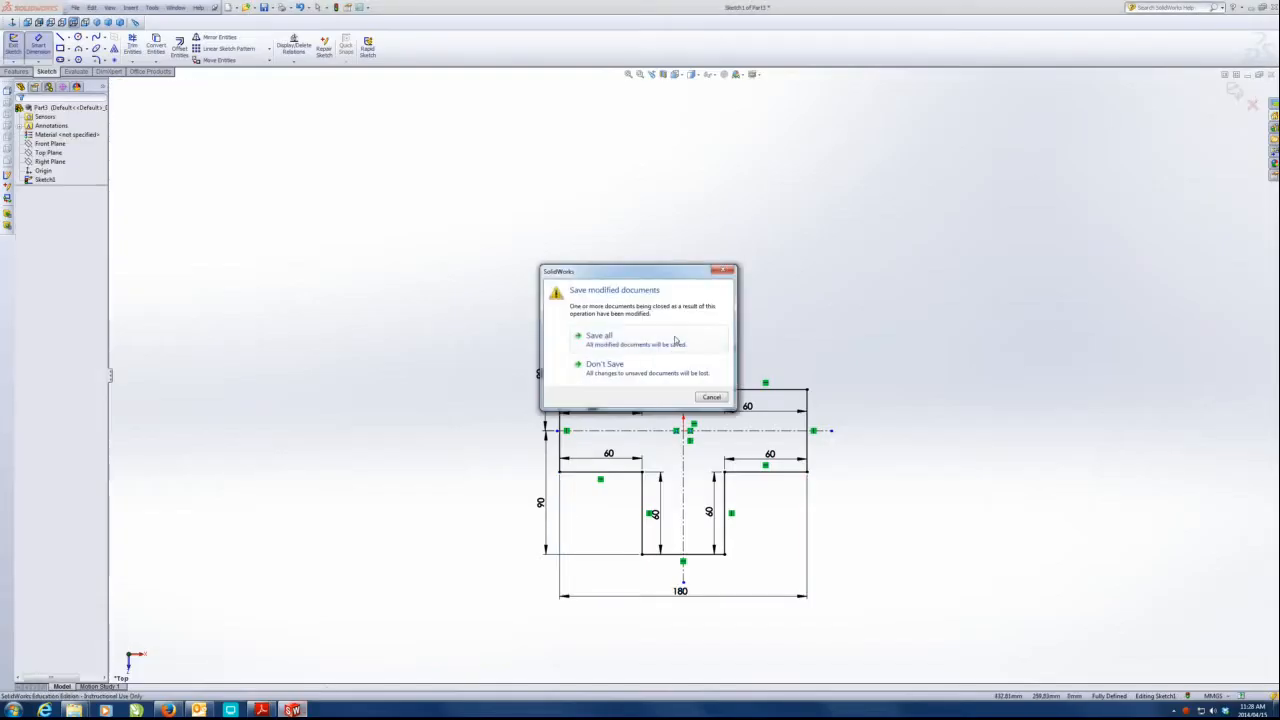
click(677, 366)
Create a new part document and start a sketch on the Top Plane.
click(74, 7)
click(92, 22)
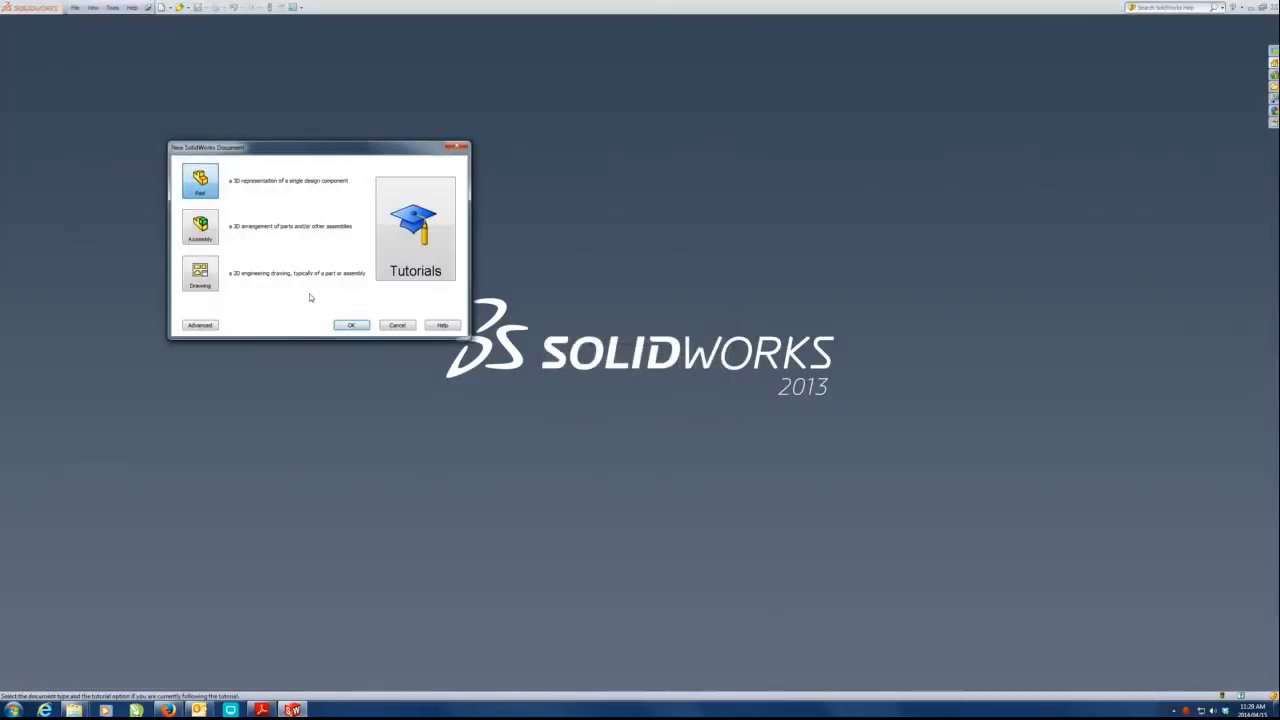
click(341, 327)
click(48, 152)
click(61, 143)
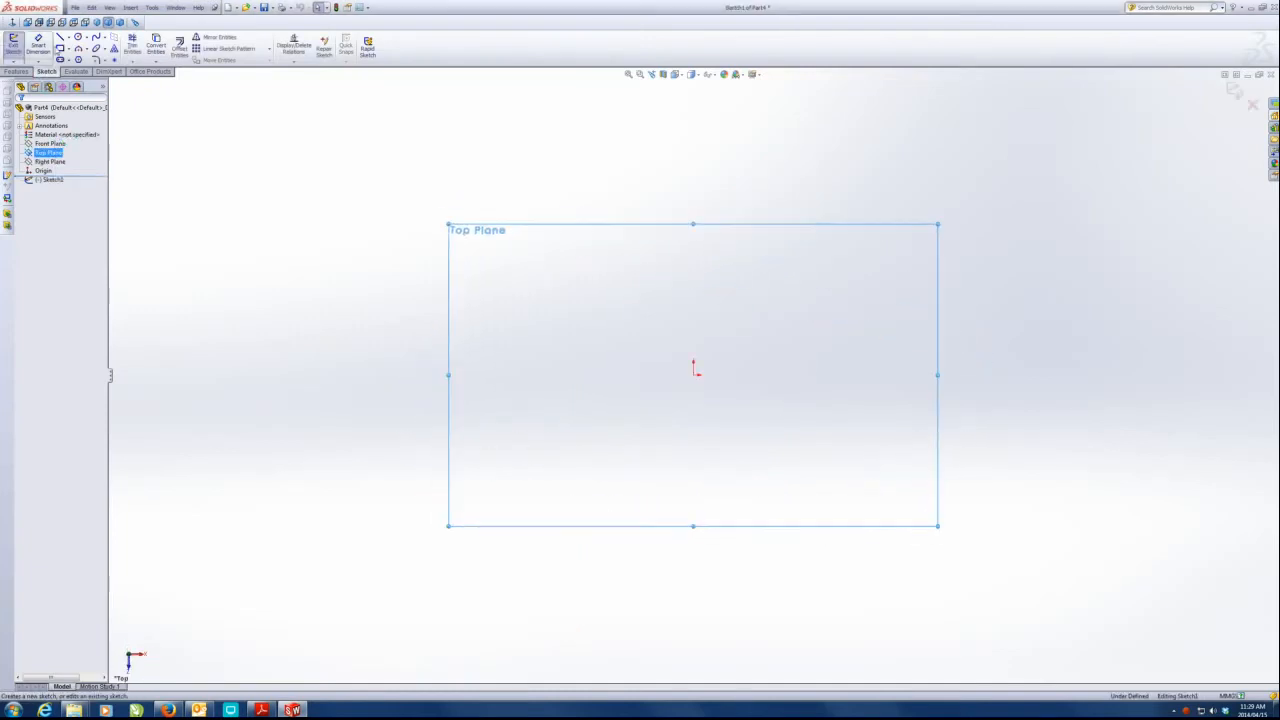
Sketch a corner rectangle about 127 mm wide and 75 mm high, starting from the origin.
click(60, 48)
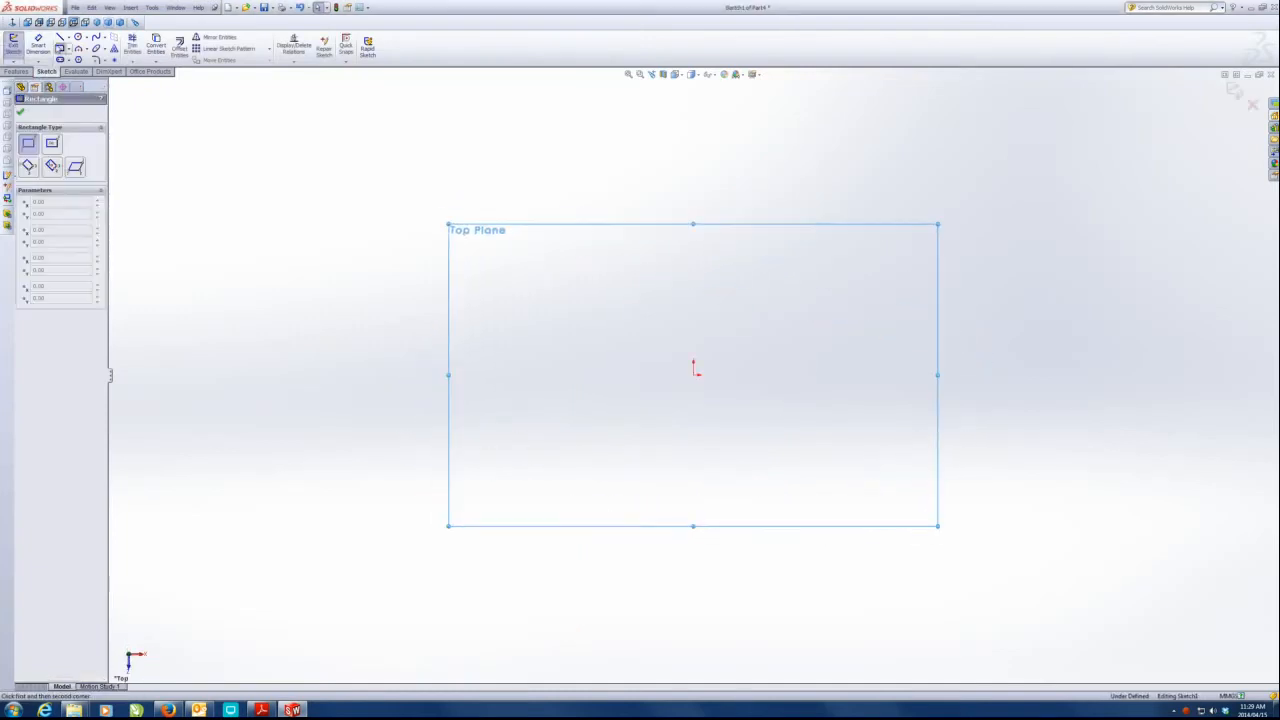
click(695, 375)
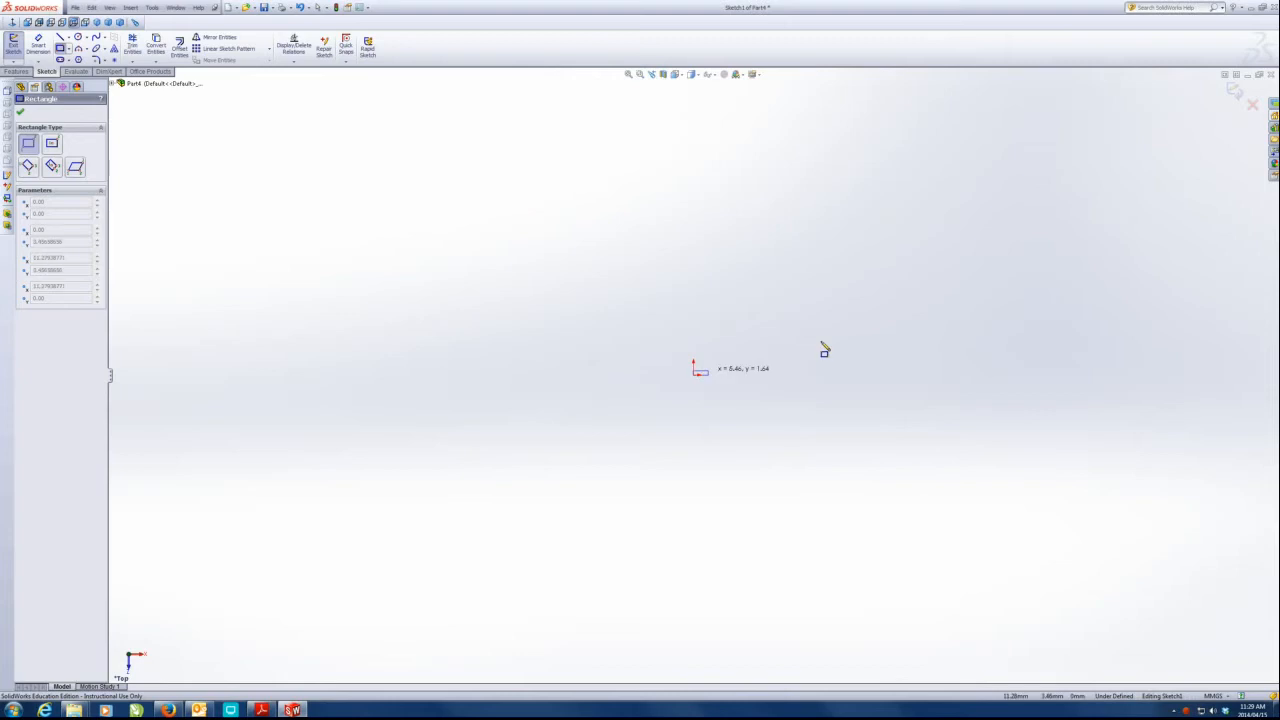
click(1043, 168)
Dimension the rectangle's height between its two horizontal edges as 104 mm with Smart Dimension.
click(38, 46)
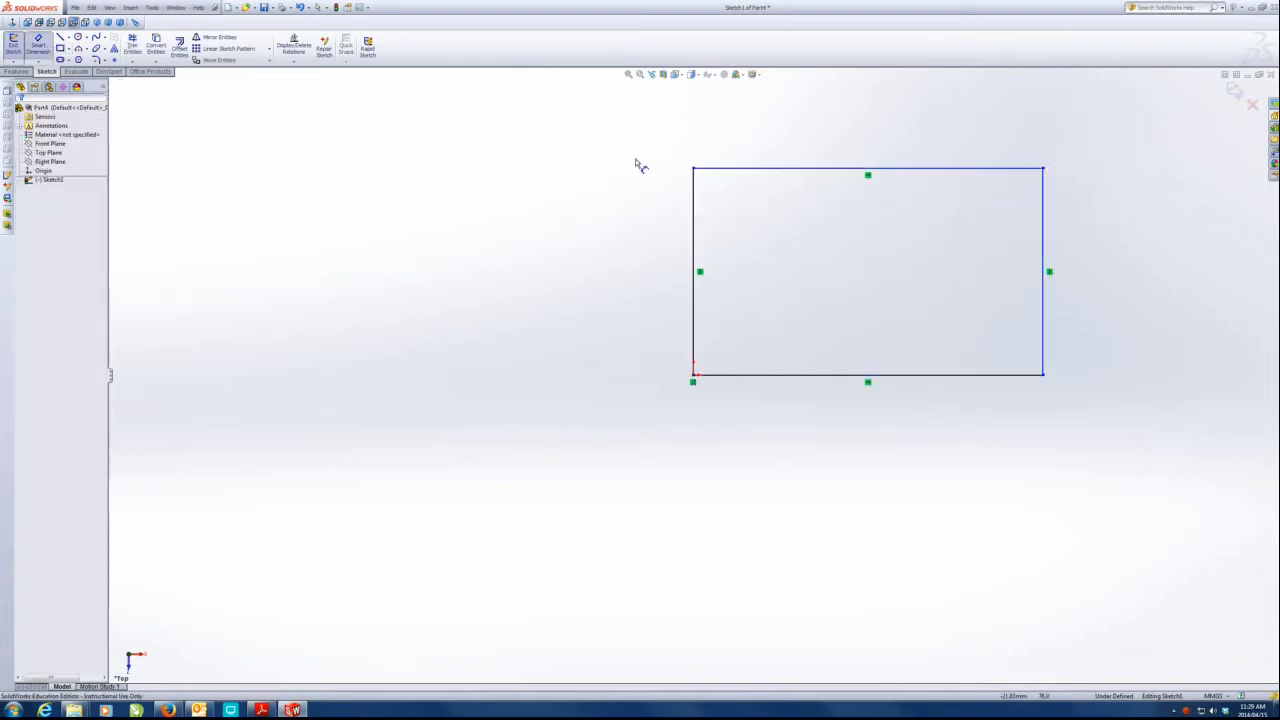
click(718, 170)
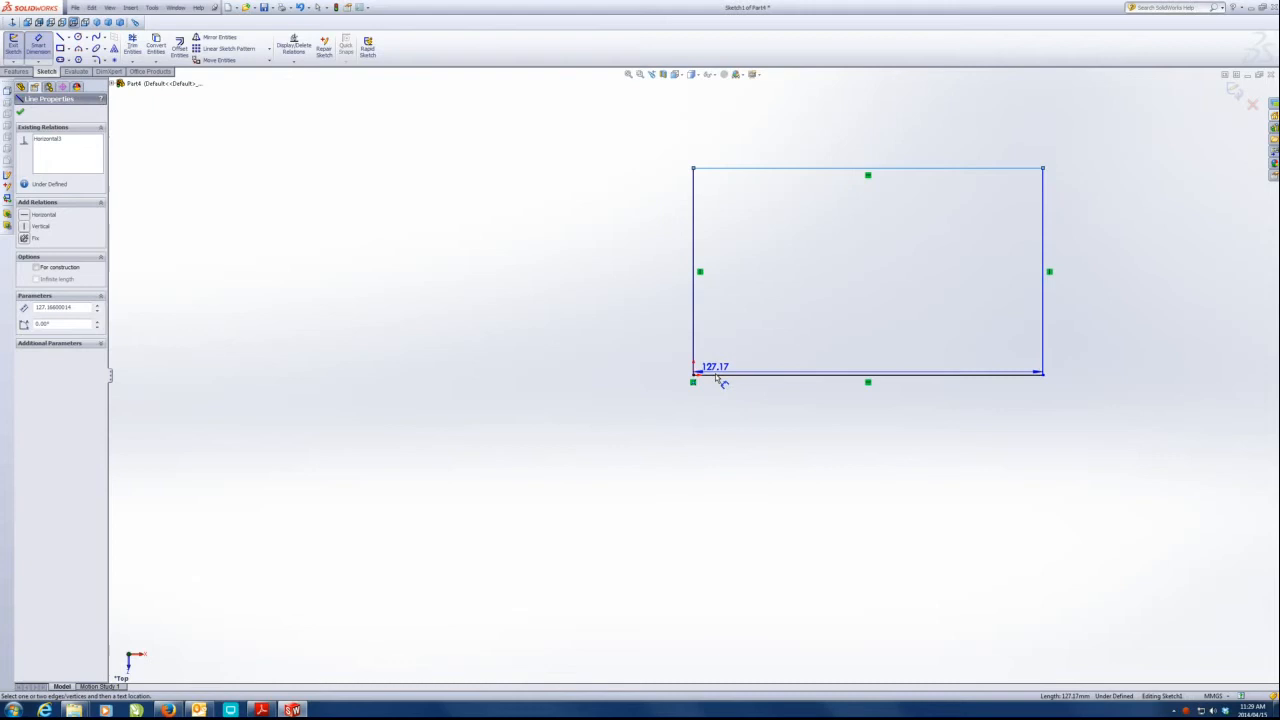
click(720, 375)
click(667, 283)
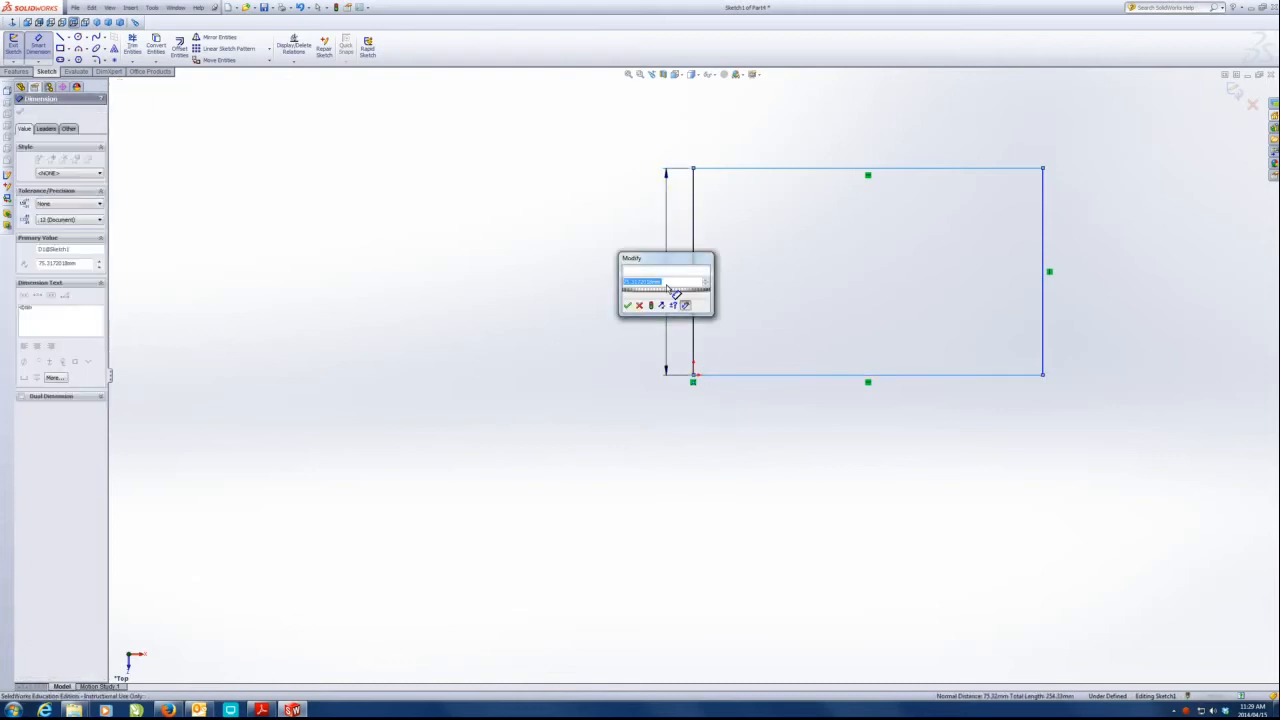
text(104)
key(Return)
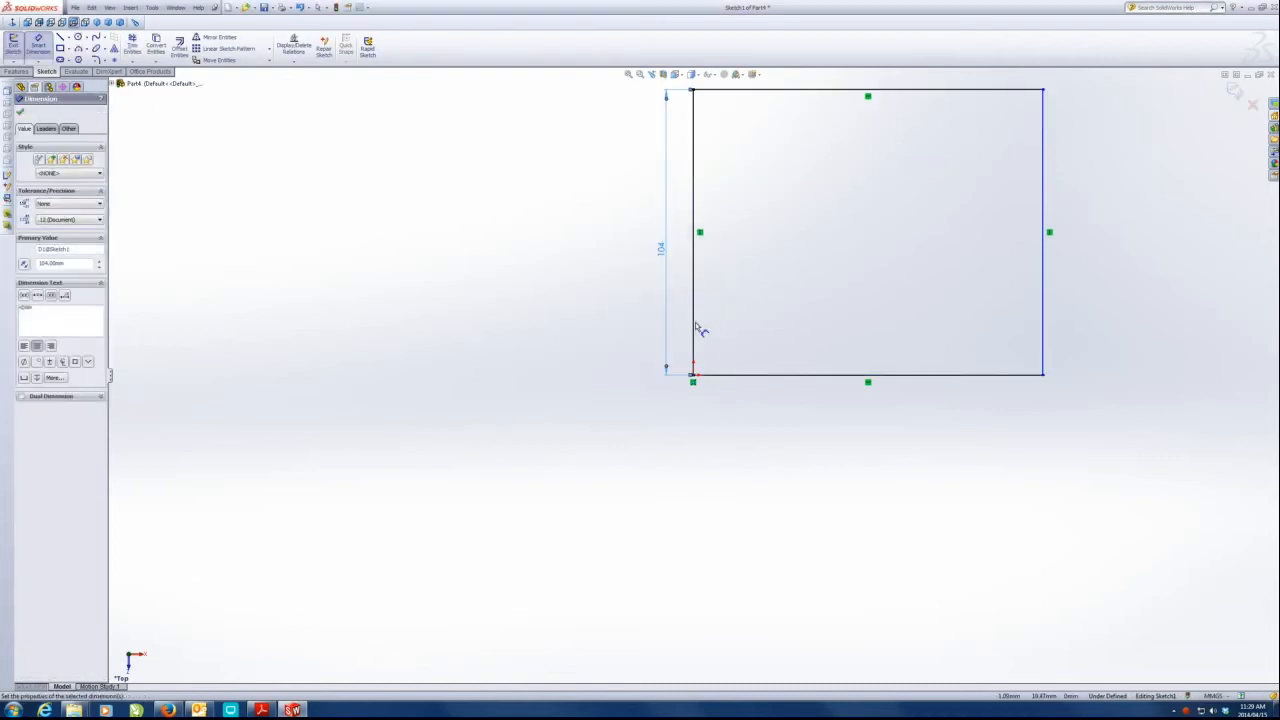
Dimension the rectangle's width between its two vertical edges as 170 mm, placed below the sketch.
click(697, 328)
click(1046, 321)
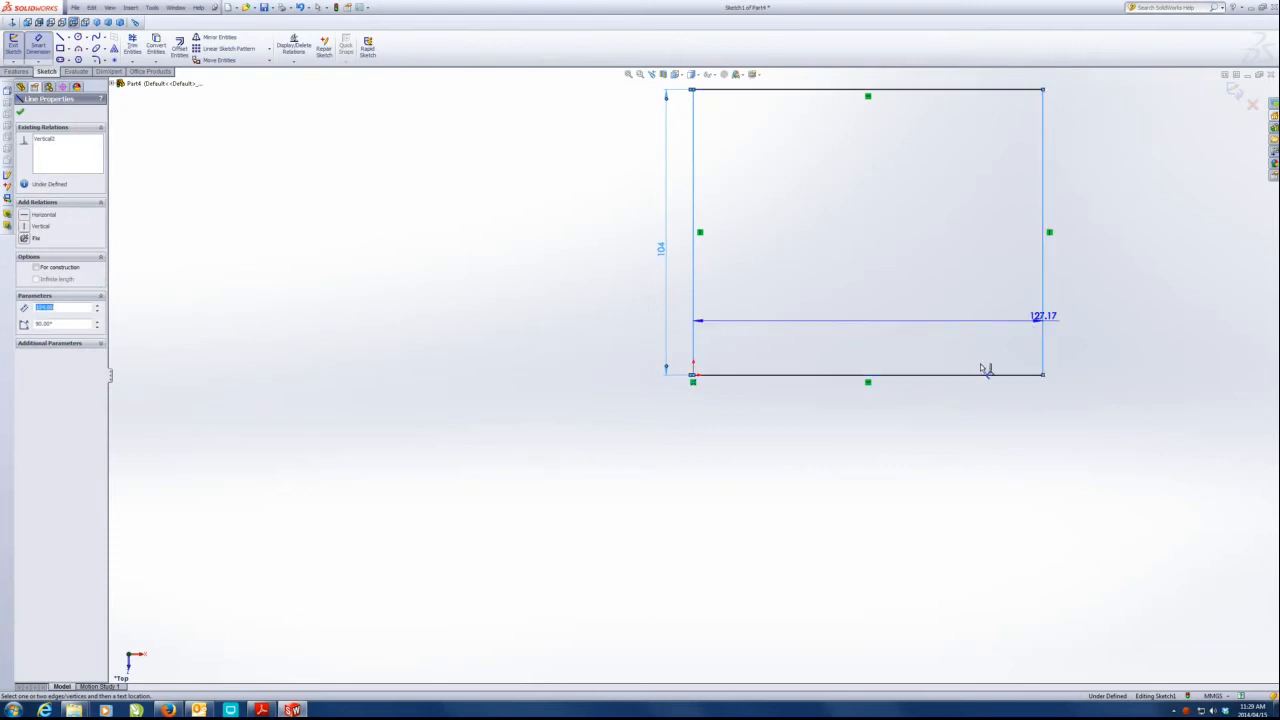
click(880, 408)
text(170)
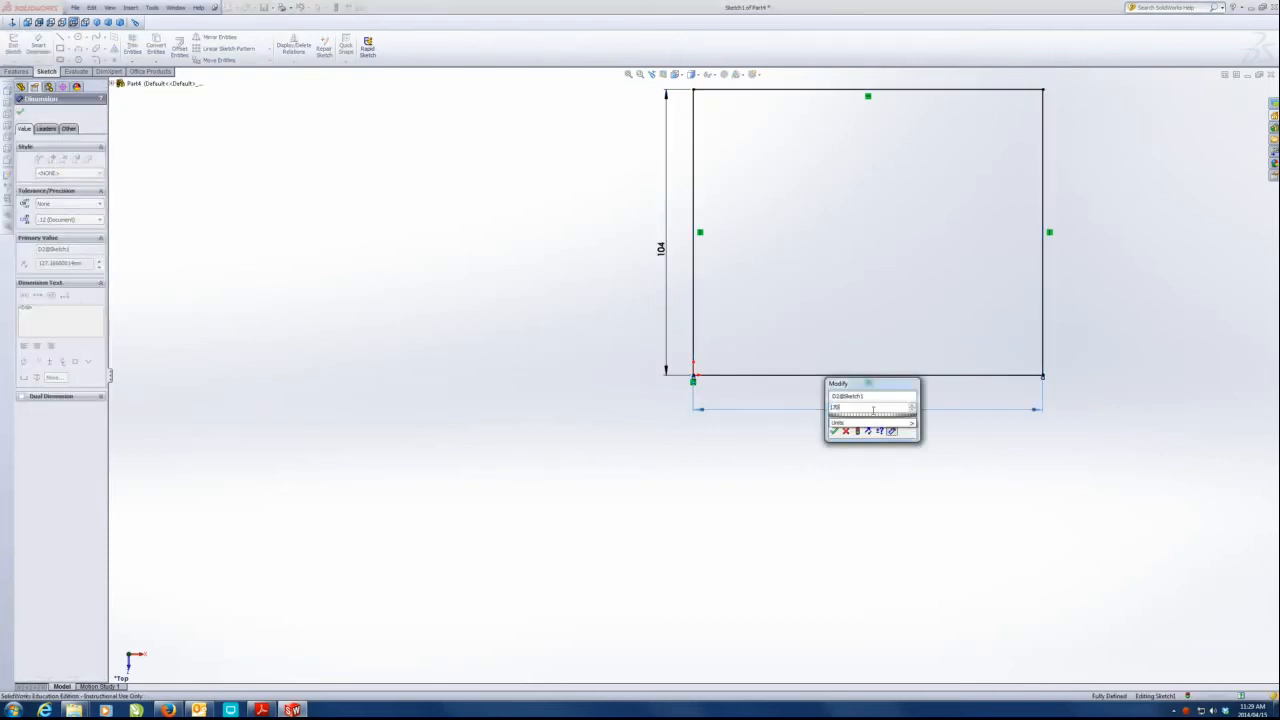
key(Return)
Start an Extruded Boss/Base from the rectangle and pull its depth upward to about 76 mm.
key(f)
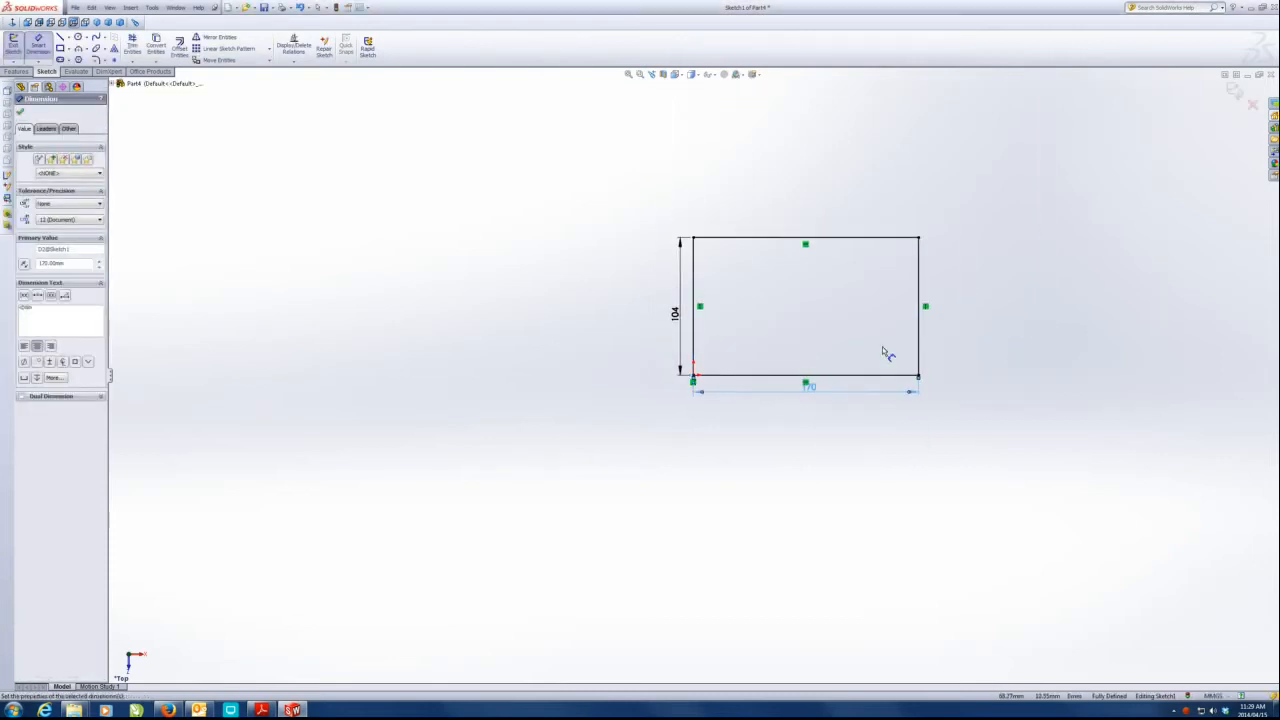
scroll(866, 244, down, 3)
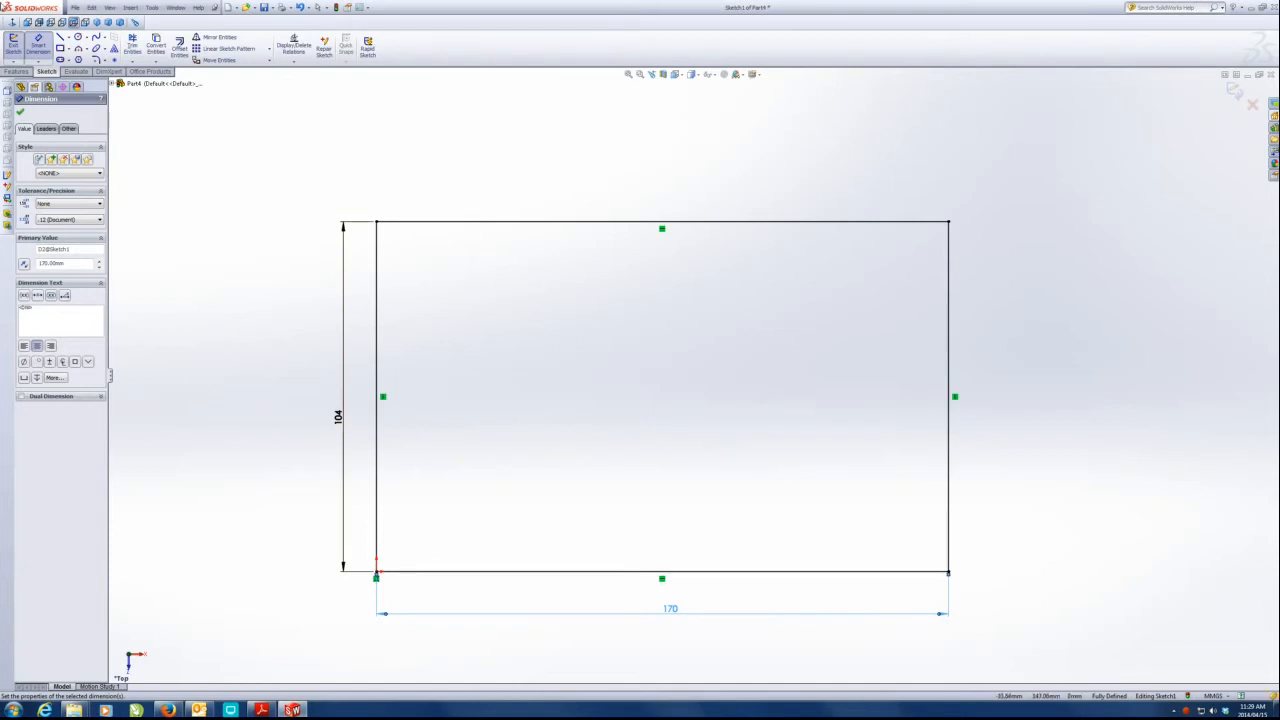
click(17, 72)
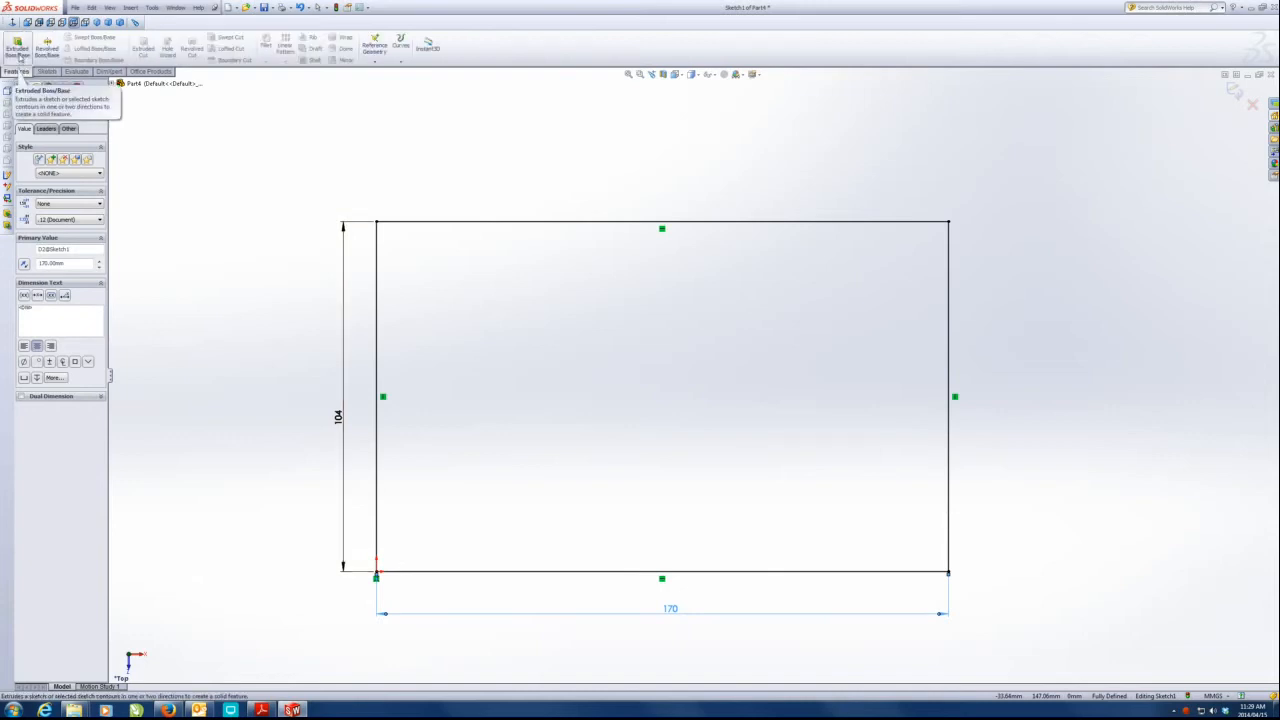
click(19, 57)
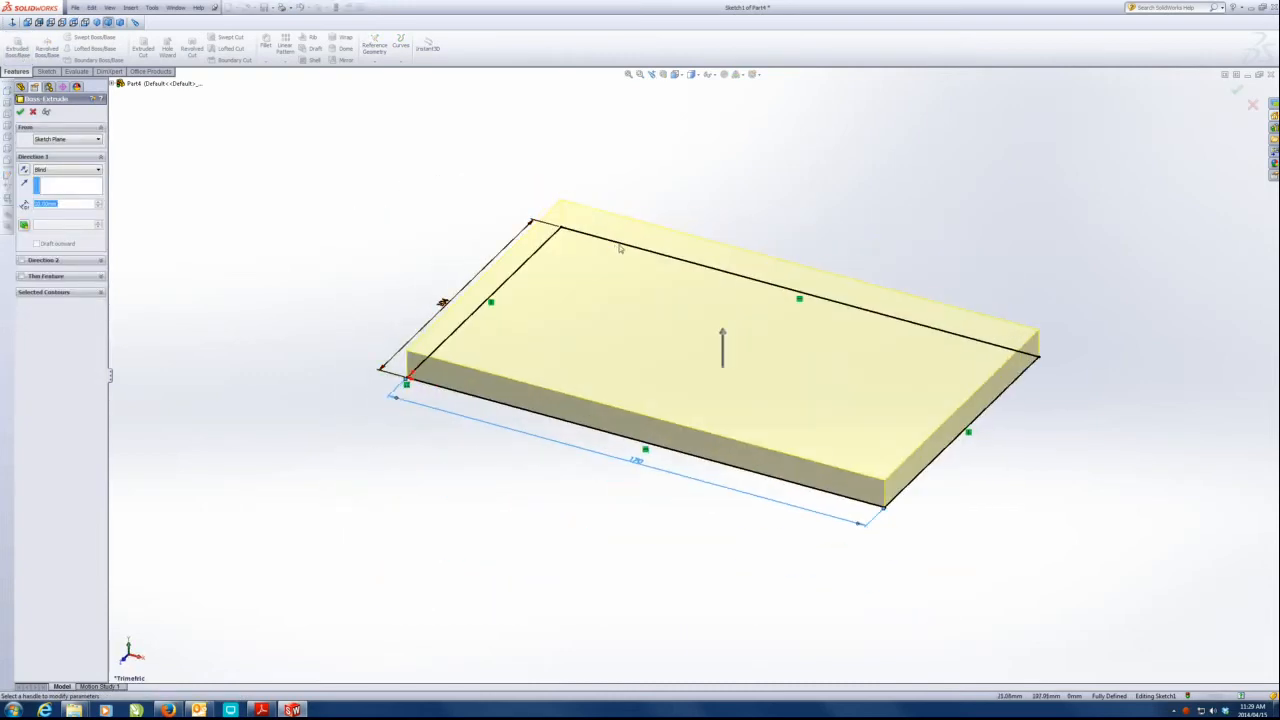
scroll(620, 249, down, 5)
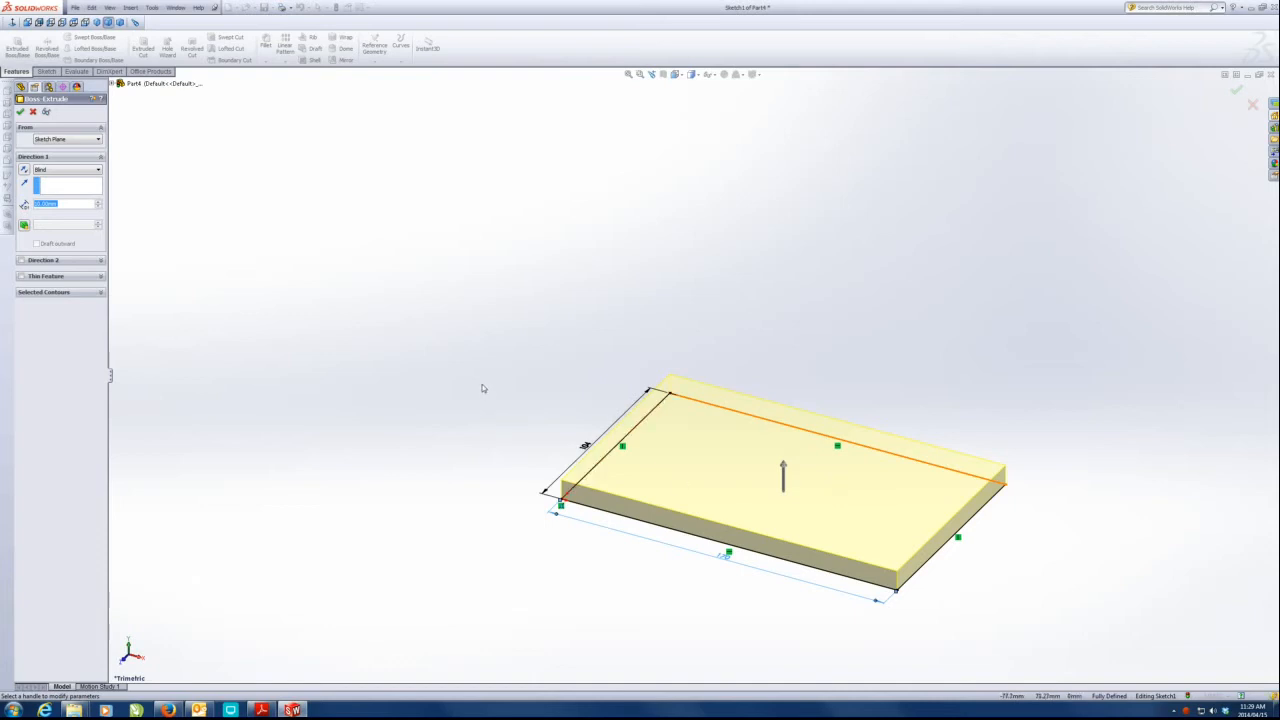
scroll(1017, 523, up, 3)
scroll(916, 467, down, 2)
scroll(916, 468, down, 2)
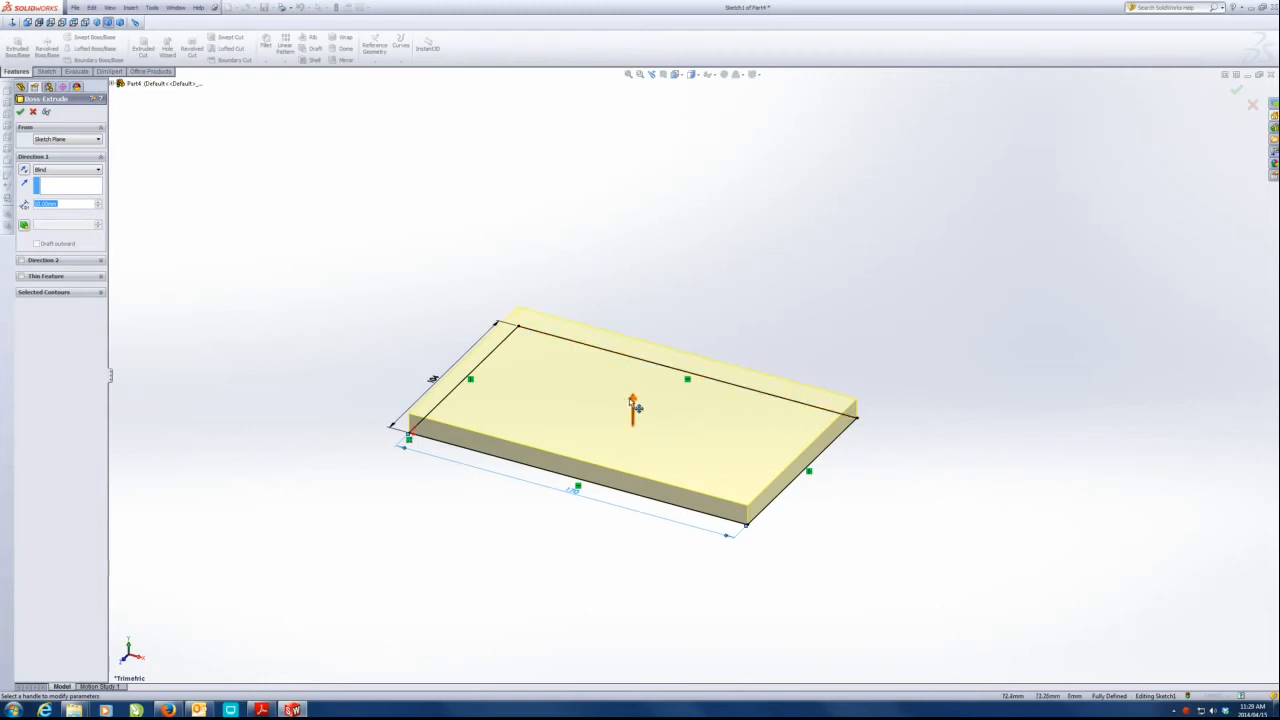
mouse_move(632, 405)
mouse_down()
mouse_move(637, 230)
mouse_move(631, 586)
mouse_move(609, 324)
mouse_move(609, 551)
mouse_move(603, 274)
mouse_up()
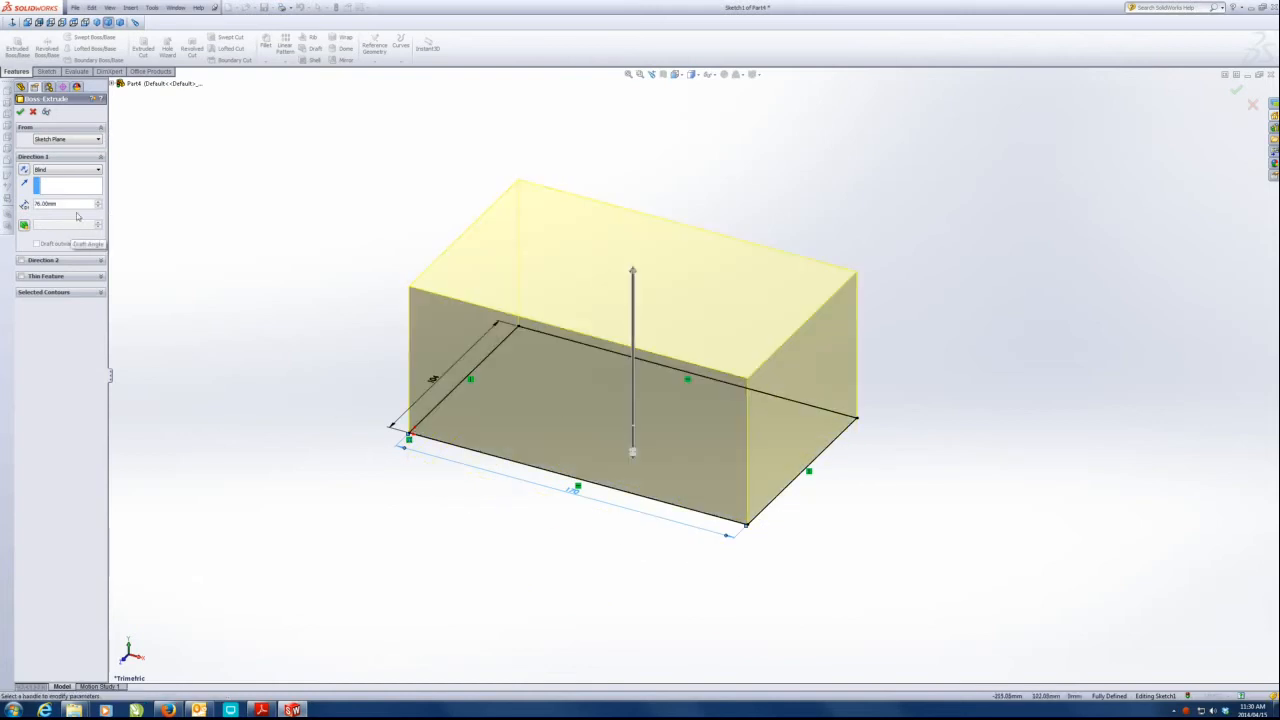
Set the blind extrusion depth to 100 mm, keep its direction upward, and complete the block.
click(50, 203)
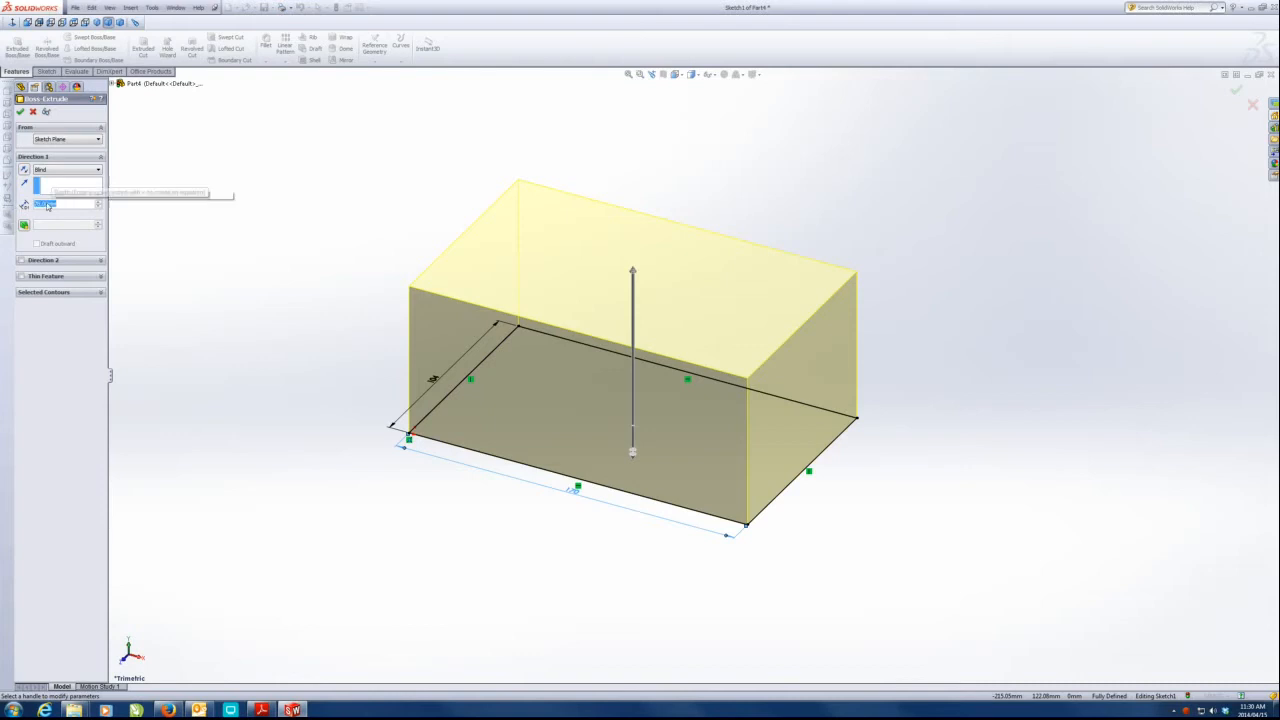
text(100)
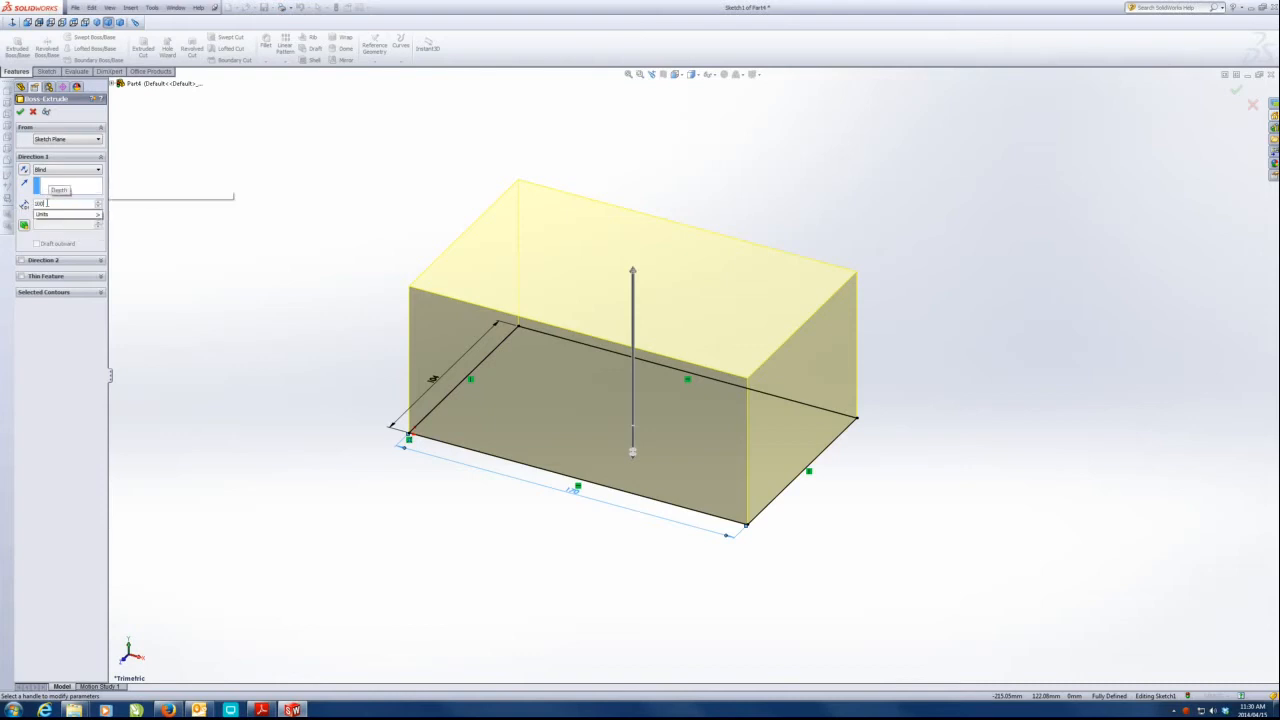
key(Return)
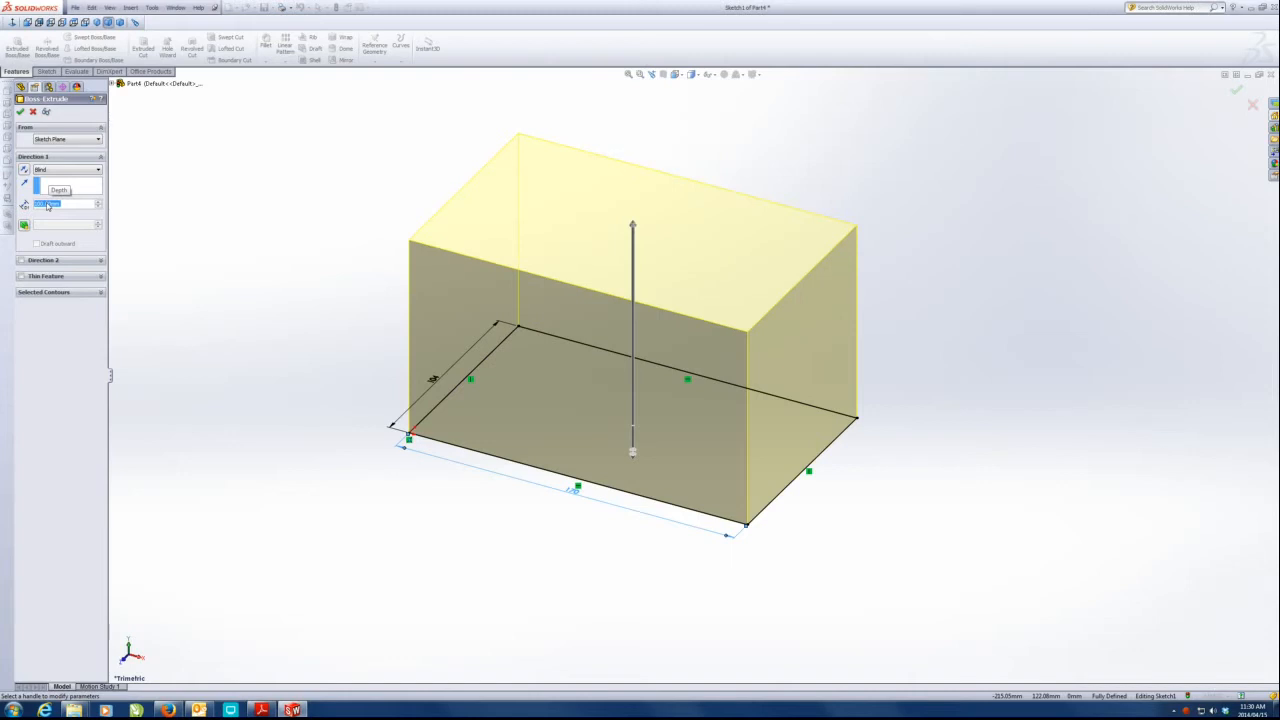
click(25, 172)
click(25, 172)
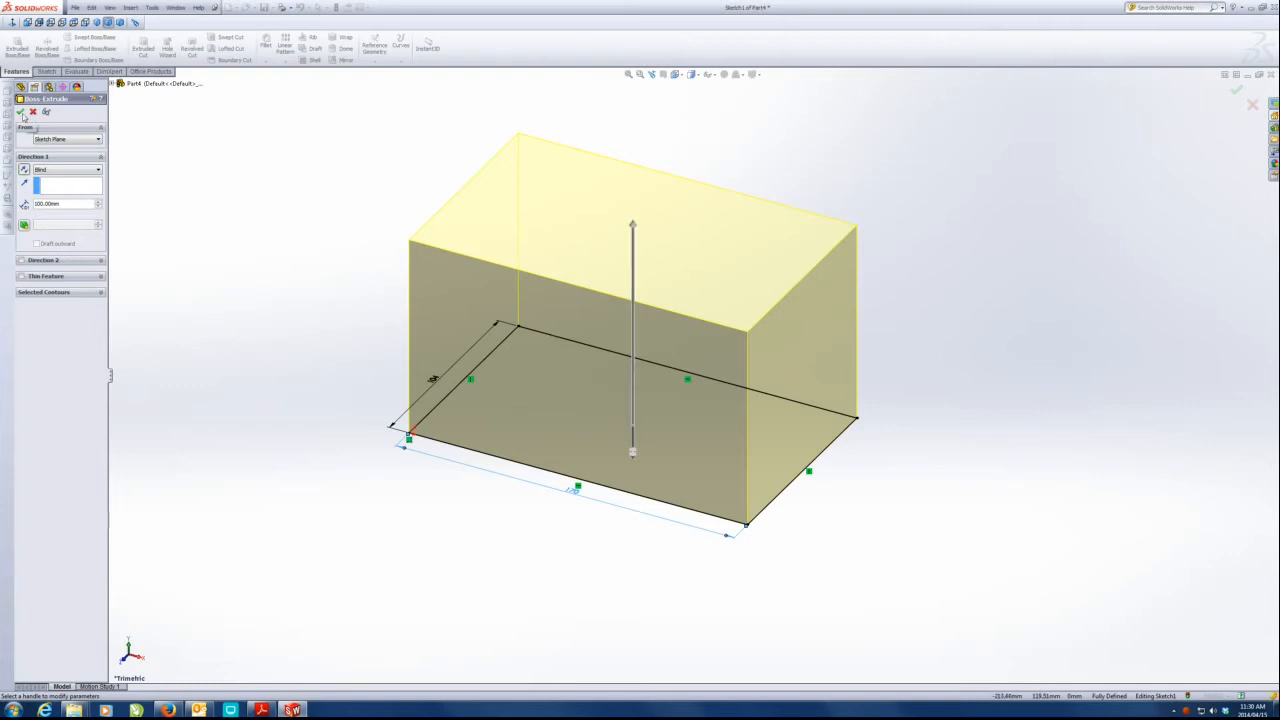
click(21, 113)
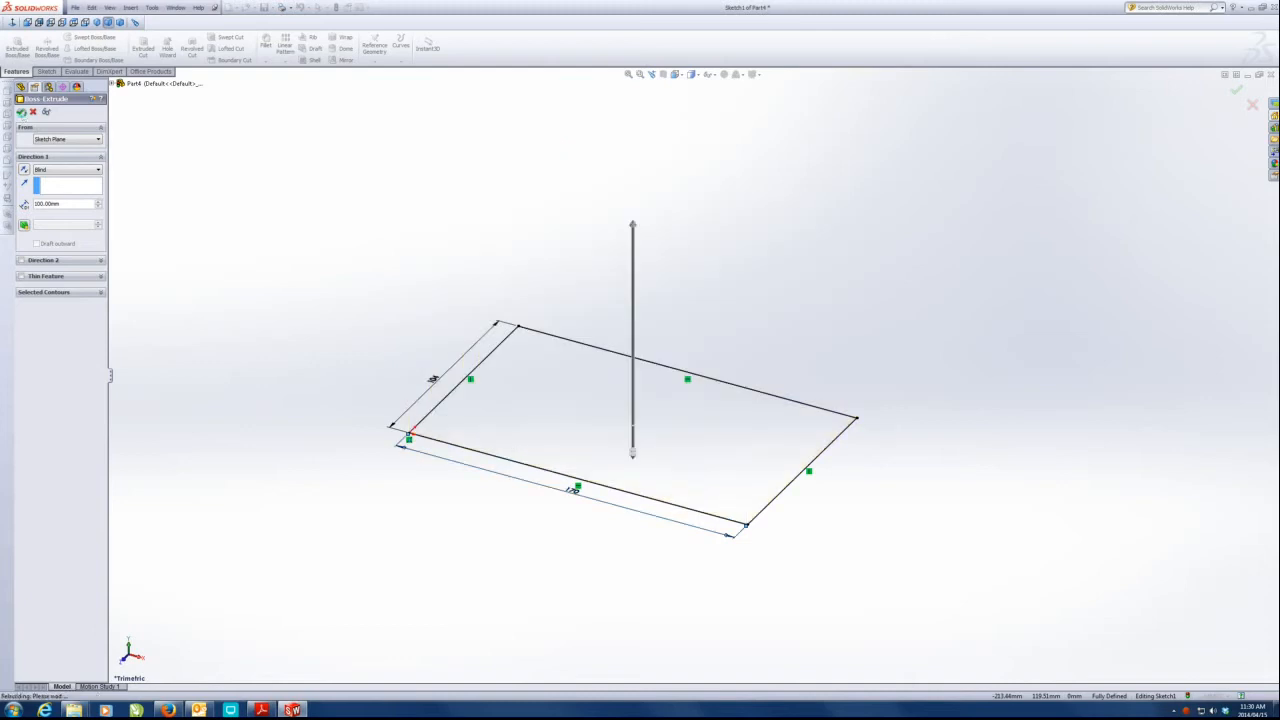
click(226, 372)
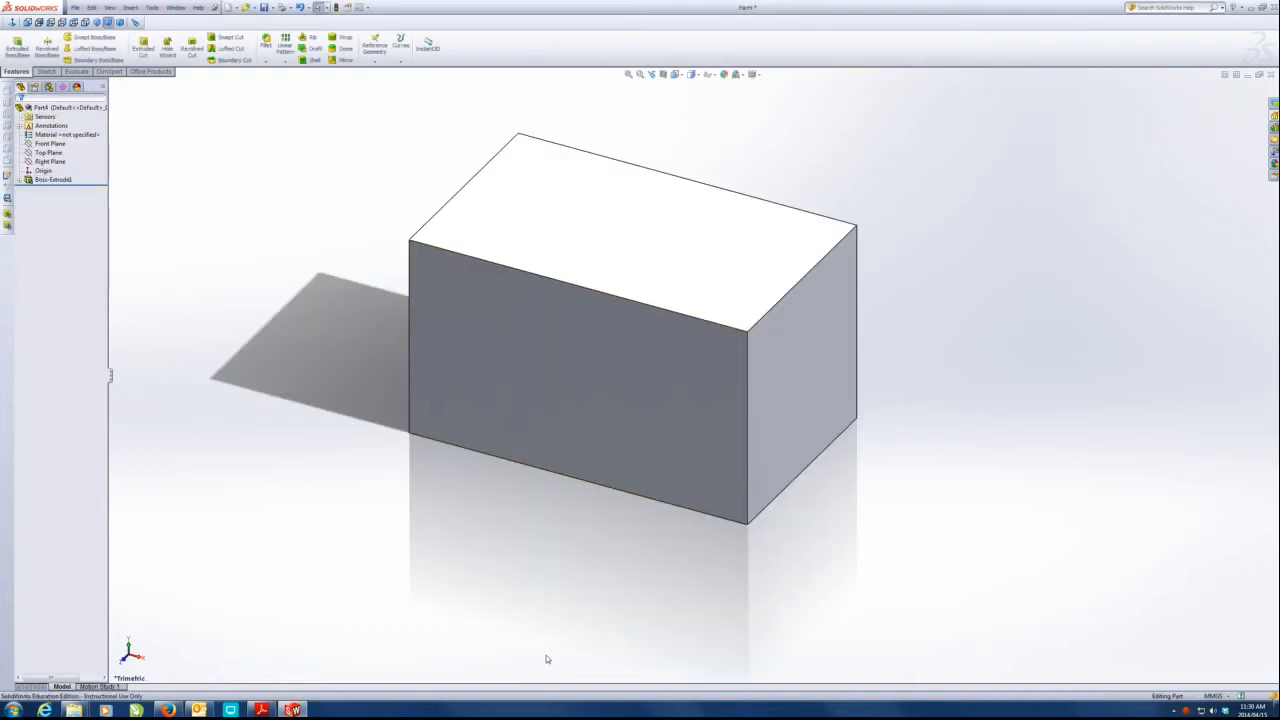
Switch to the study guide in Adobe Reader and examine the four extruded exercise solids.
click(292, 710)
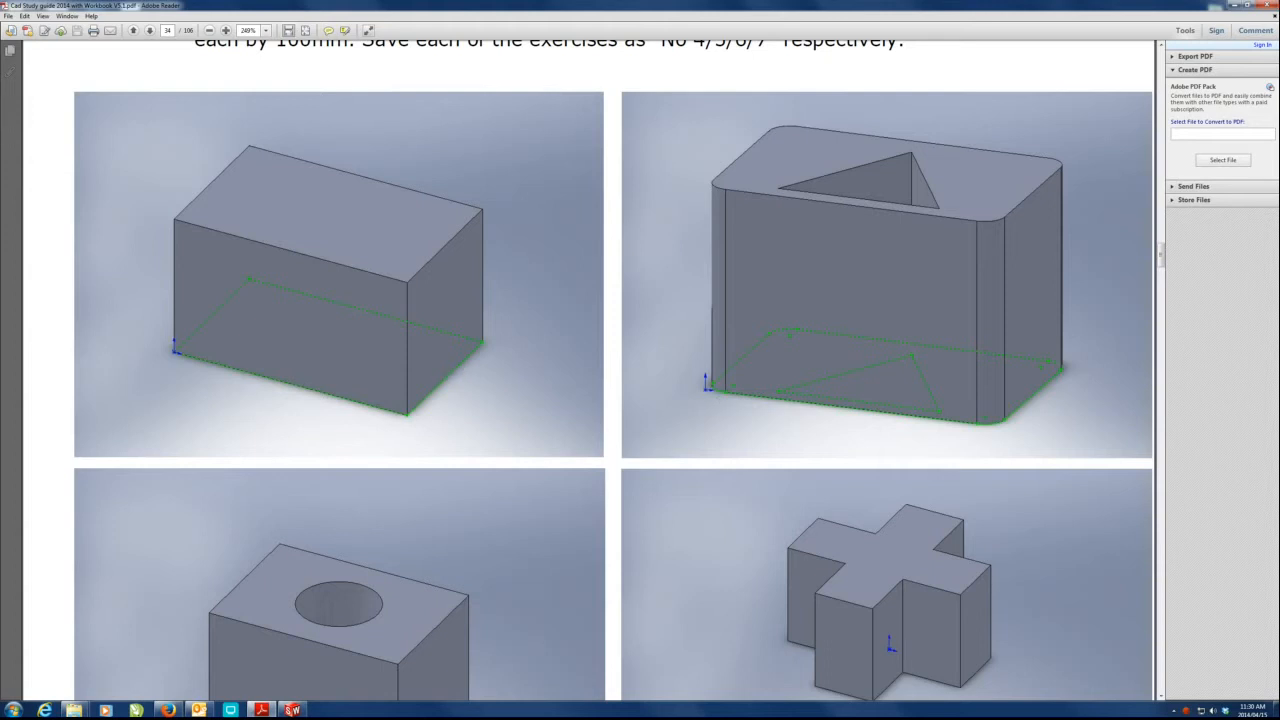
scroll(613, 370, down, 1)
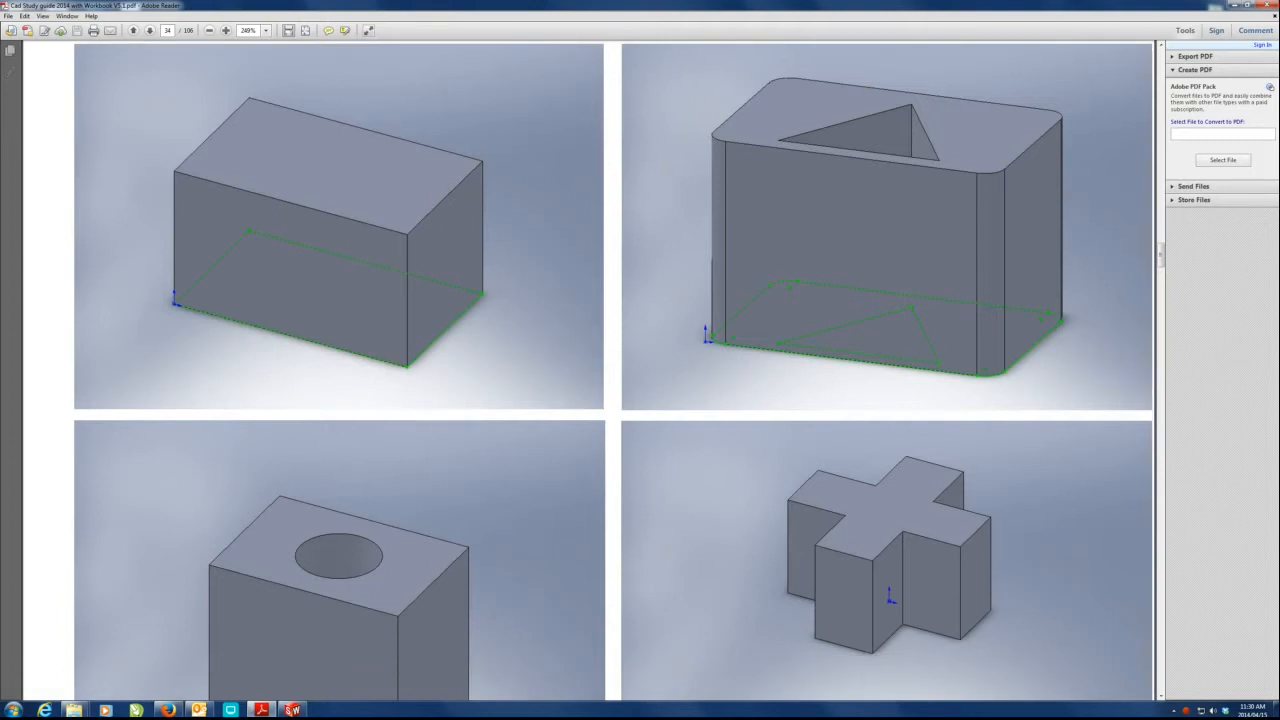
scroll(830, 520, down, 5)
scroll(830, 520, up, 3)
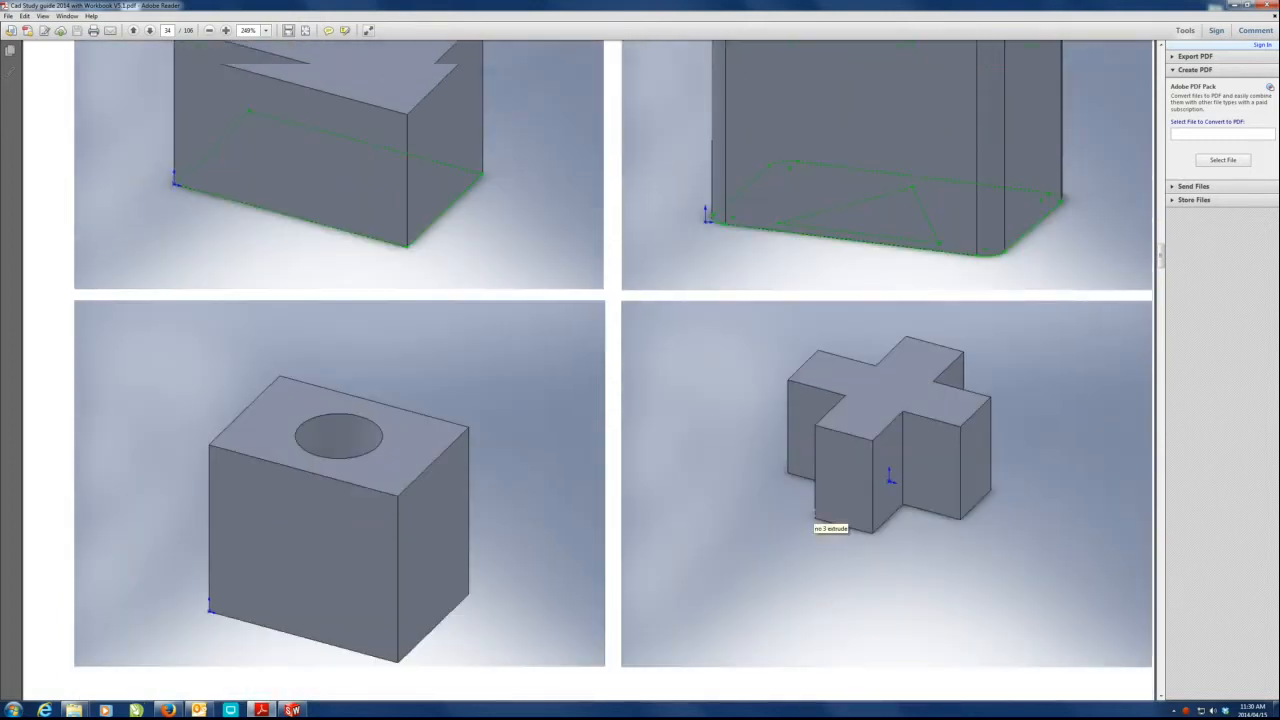
scroll(705, 531, up, 3)
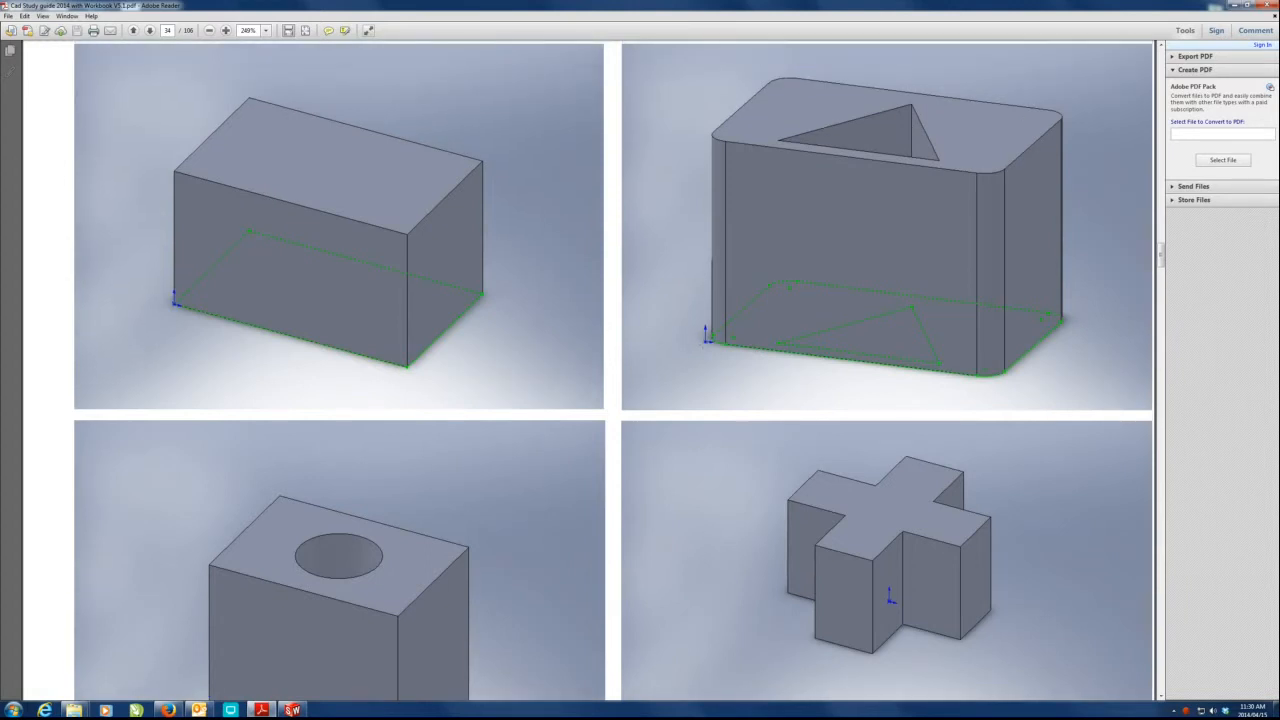
scroll(614, 372, down, 5)
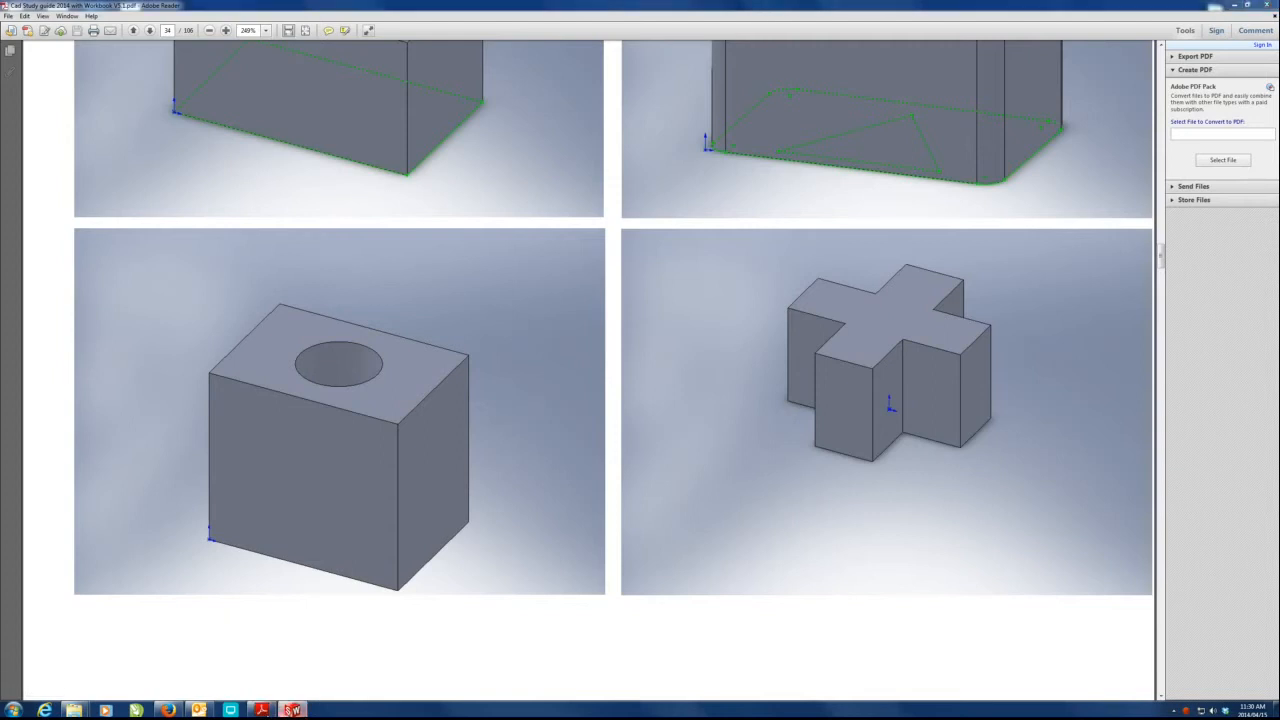
click(292, 710)
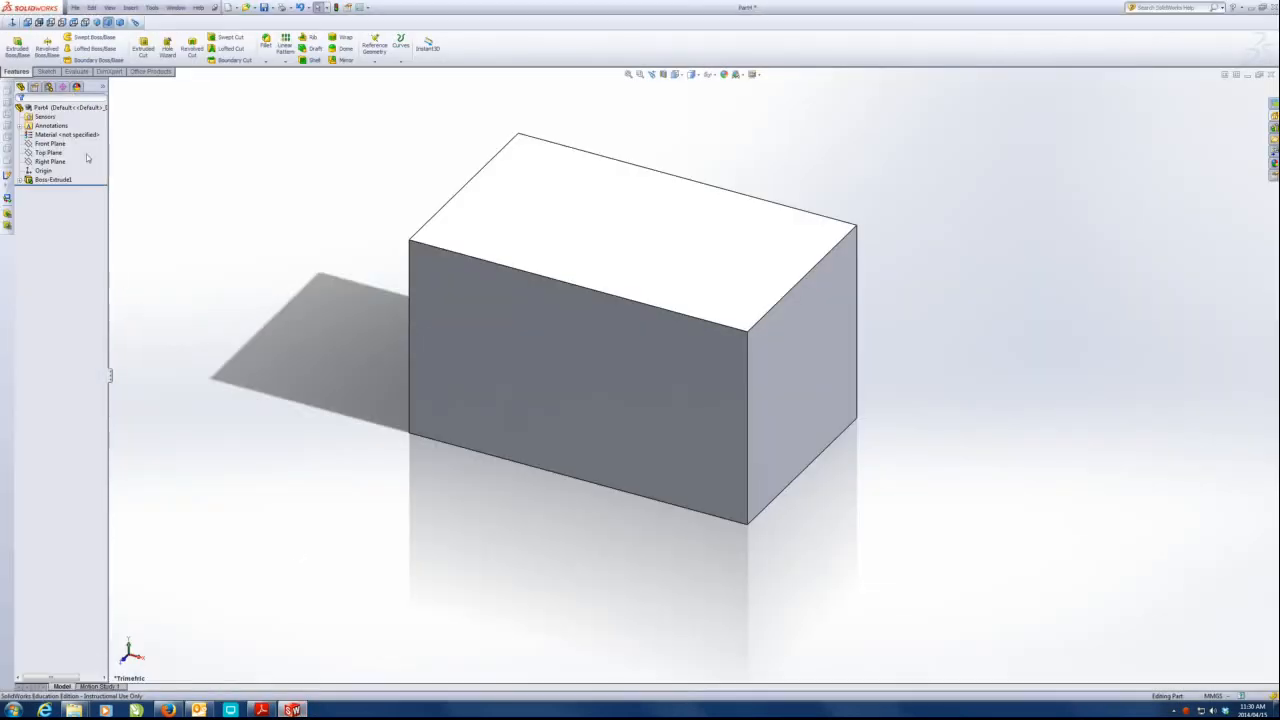
click(43, 170)
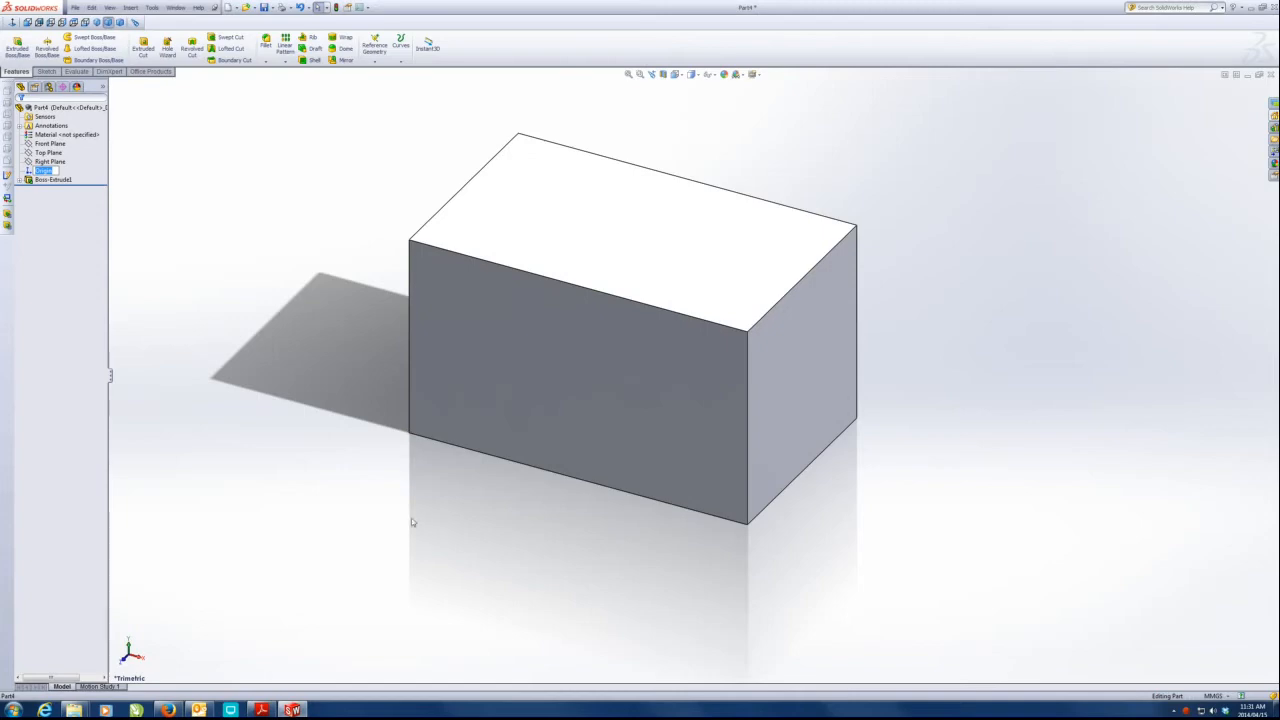
Switch to the study guide in Adobe Reader and read the Exercise 1.6 instructions and dimensioned circle drawing.
click(261, 710)
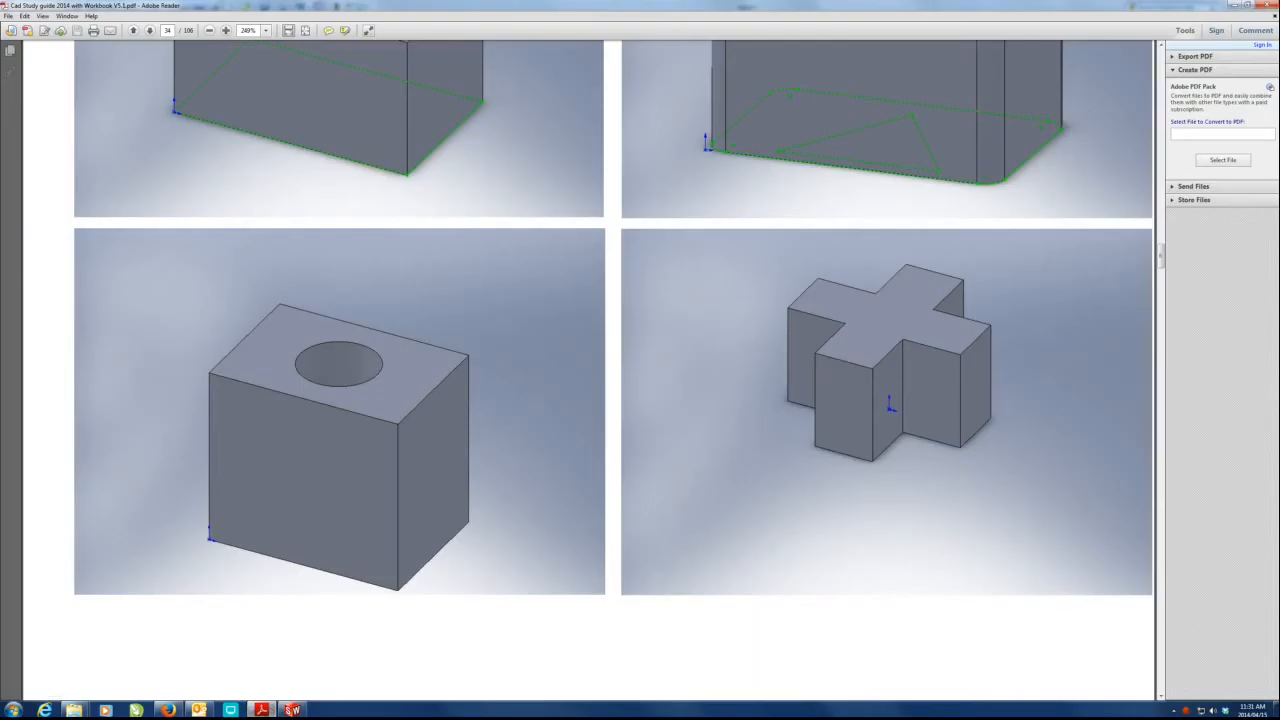
scroll(454, 486, down, 3)
scroll(455, 484, down, 10)
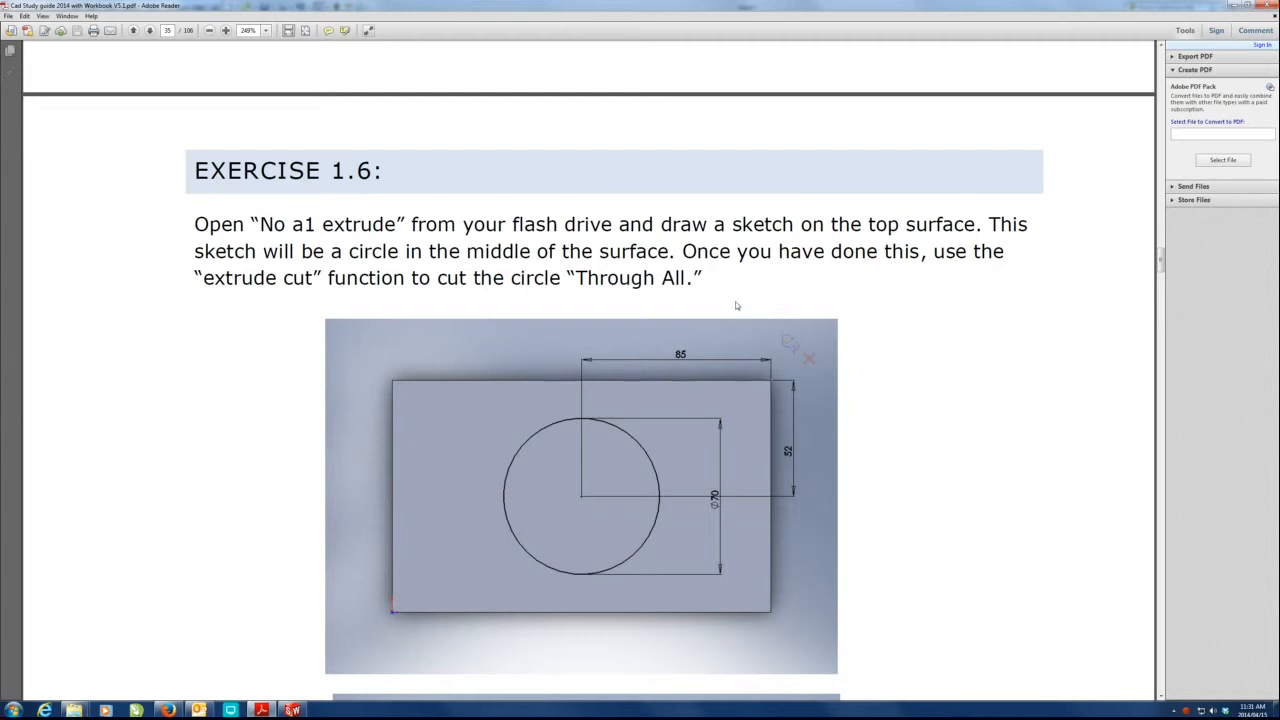
scroll(735, 301, down, 3)
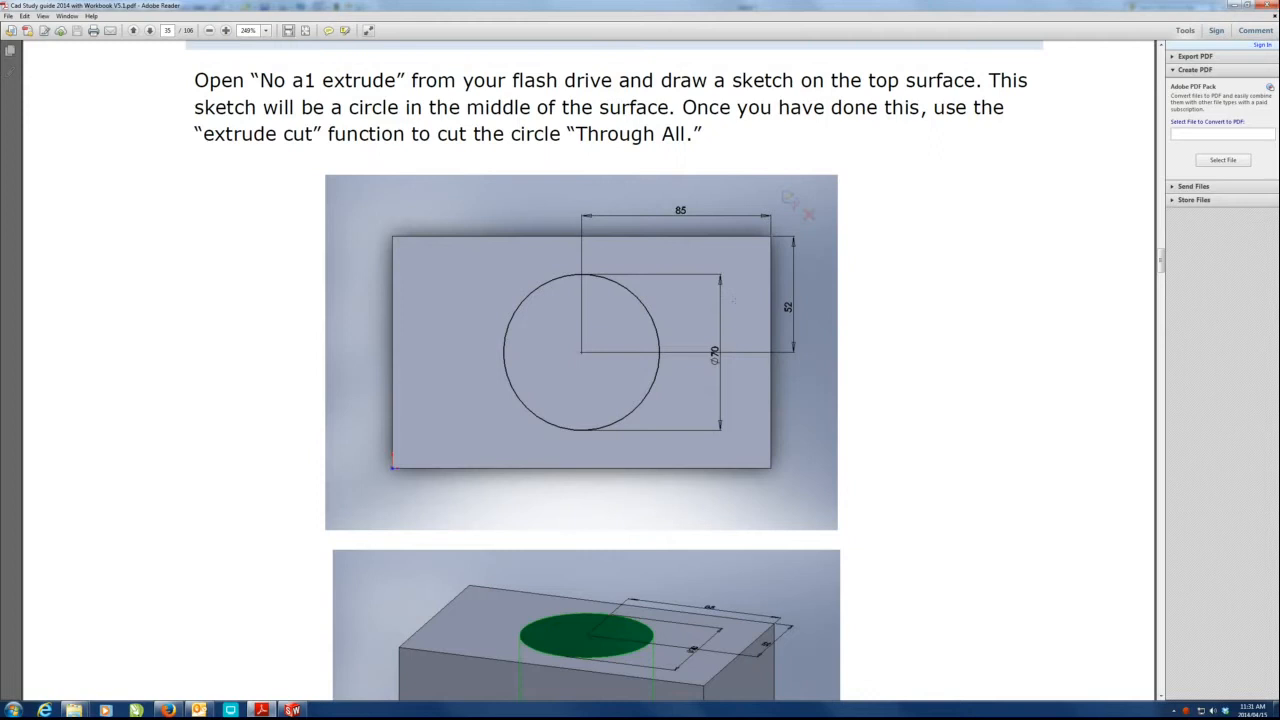
Return to the SolidWorks part and examine how the Right, Top and Front planes lie against the block.
scroll(733, 299, up, 1)
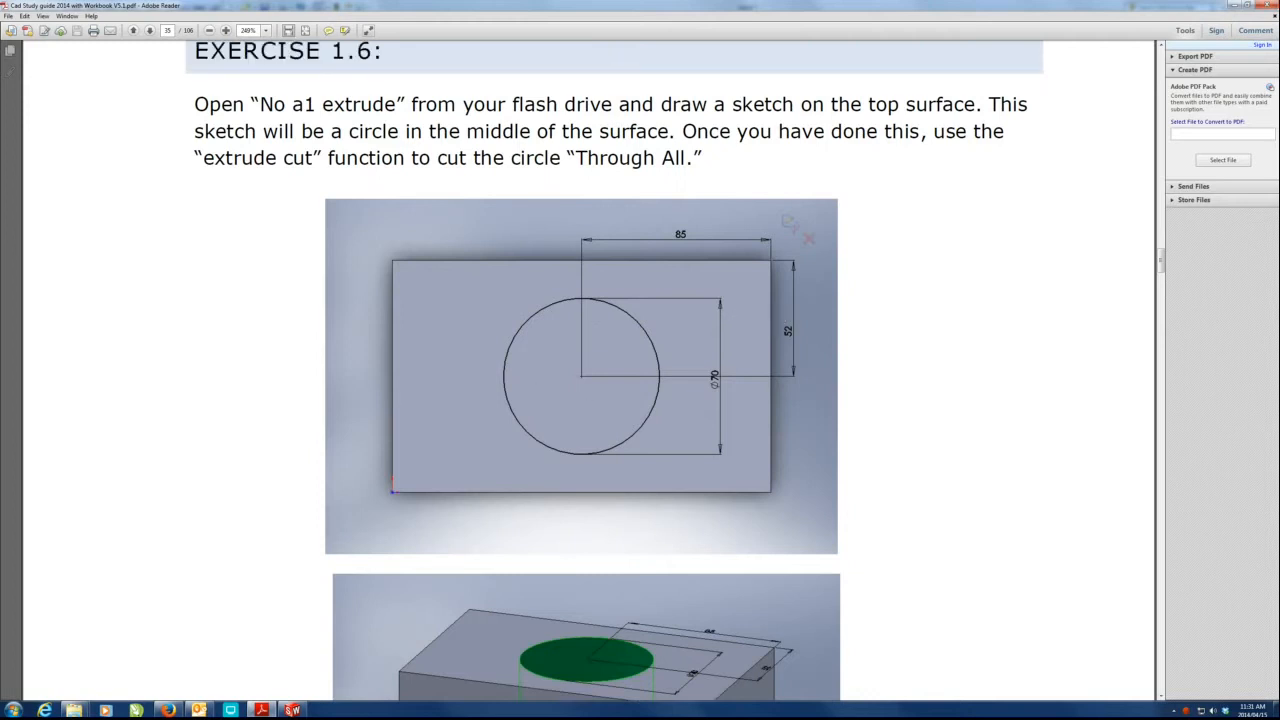
click(1230, 5)
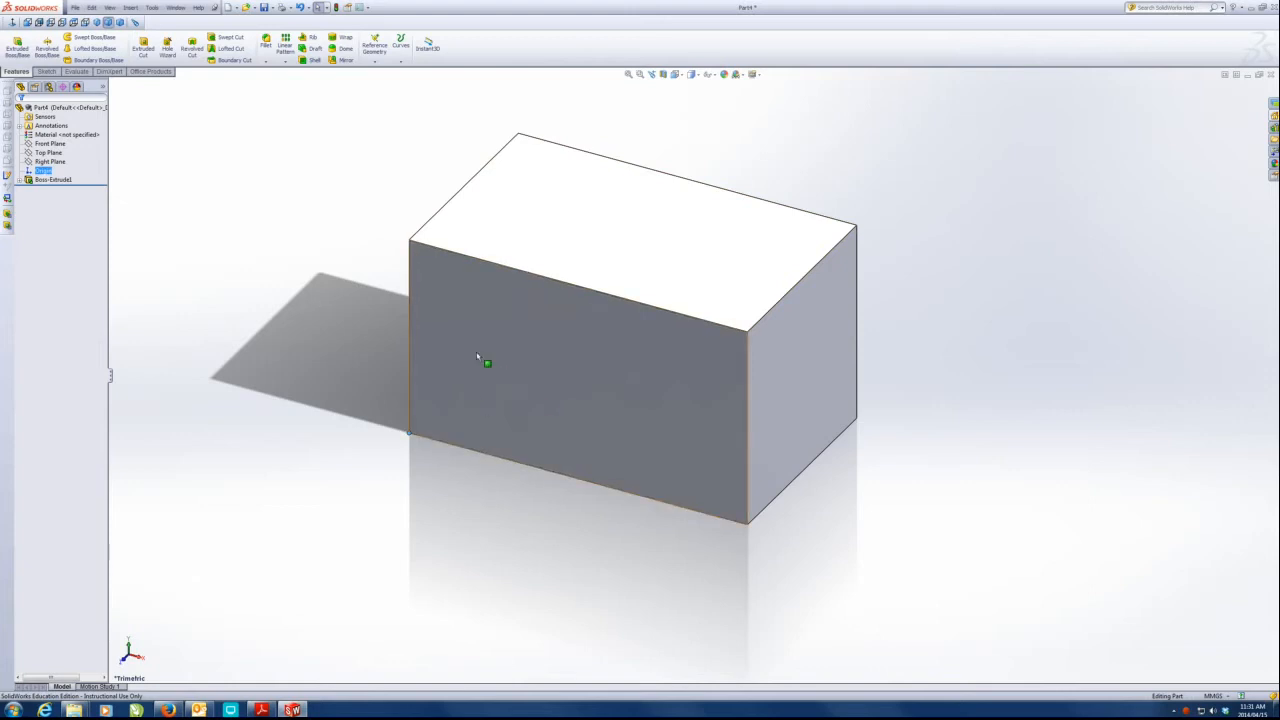
click(314, 381)
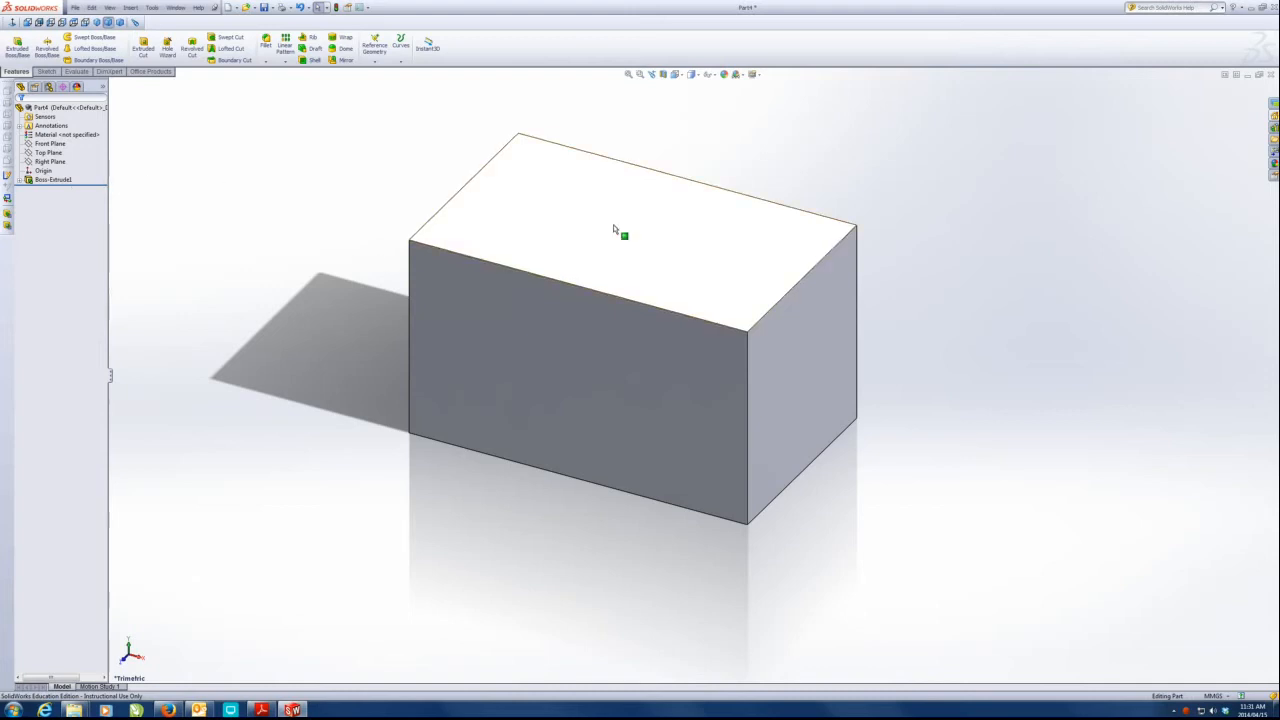
click(50, 161)
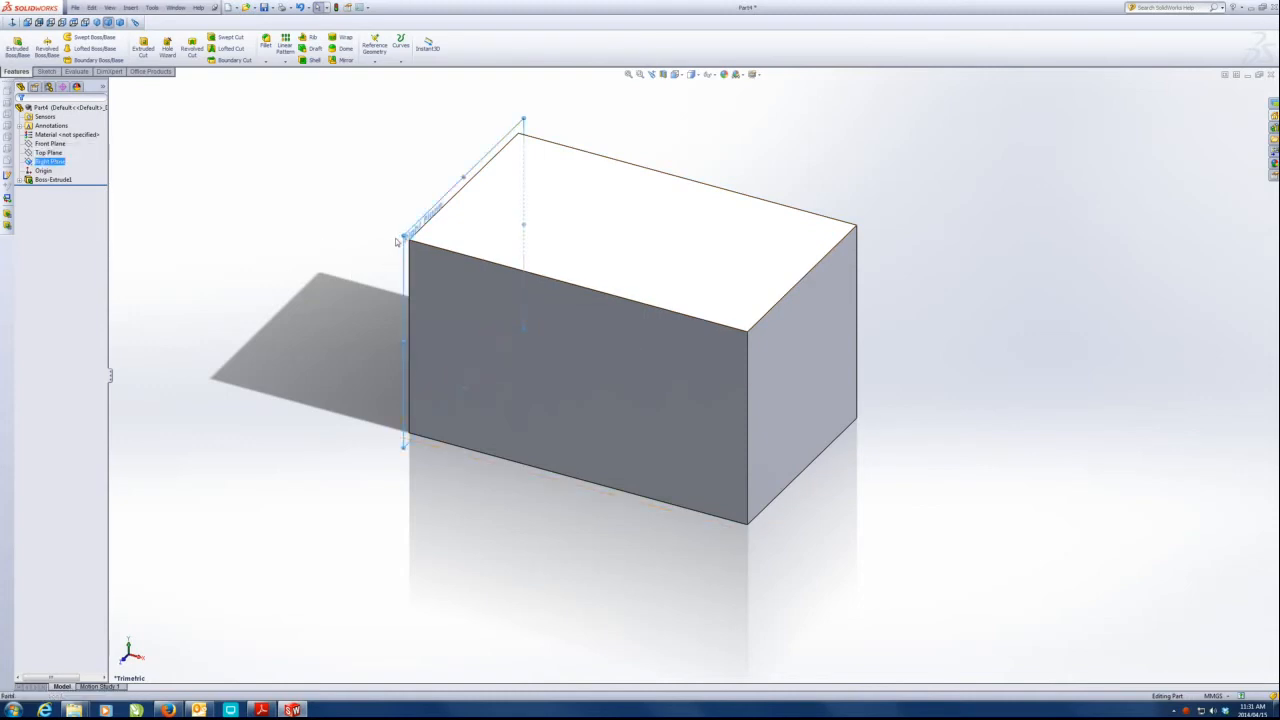
click(49, 152)
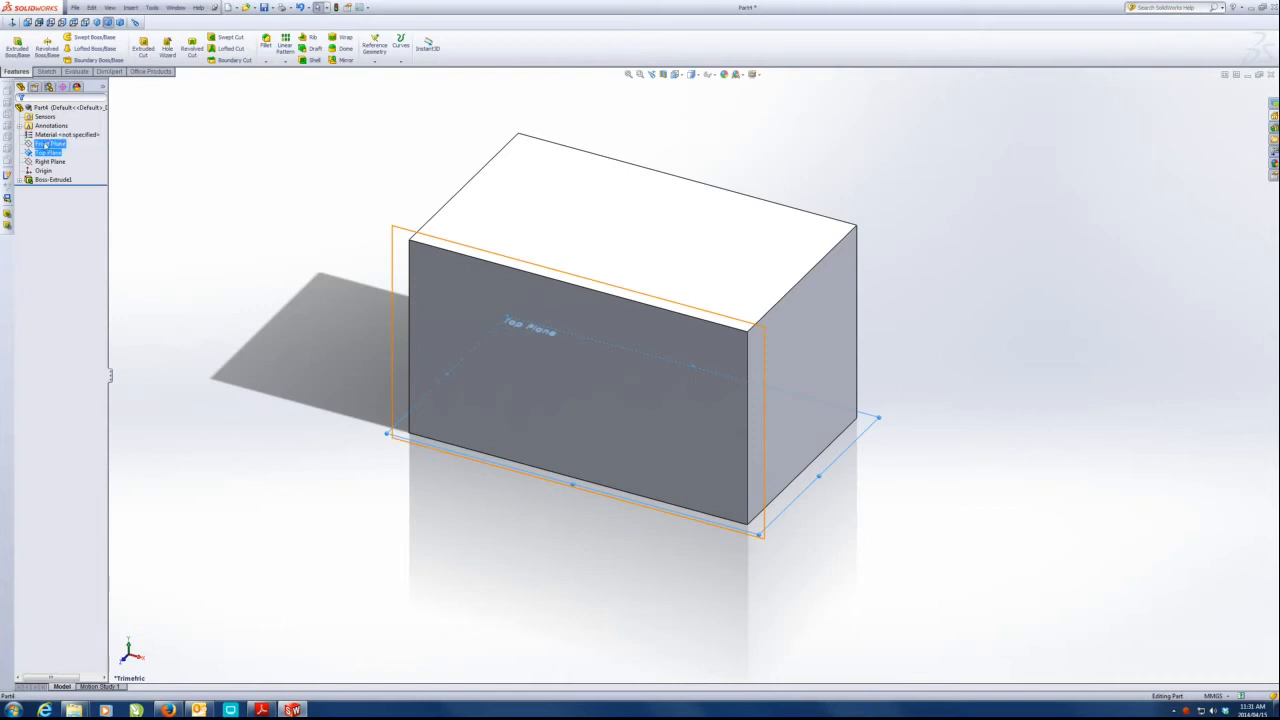
click(40, 144)
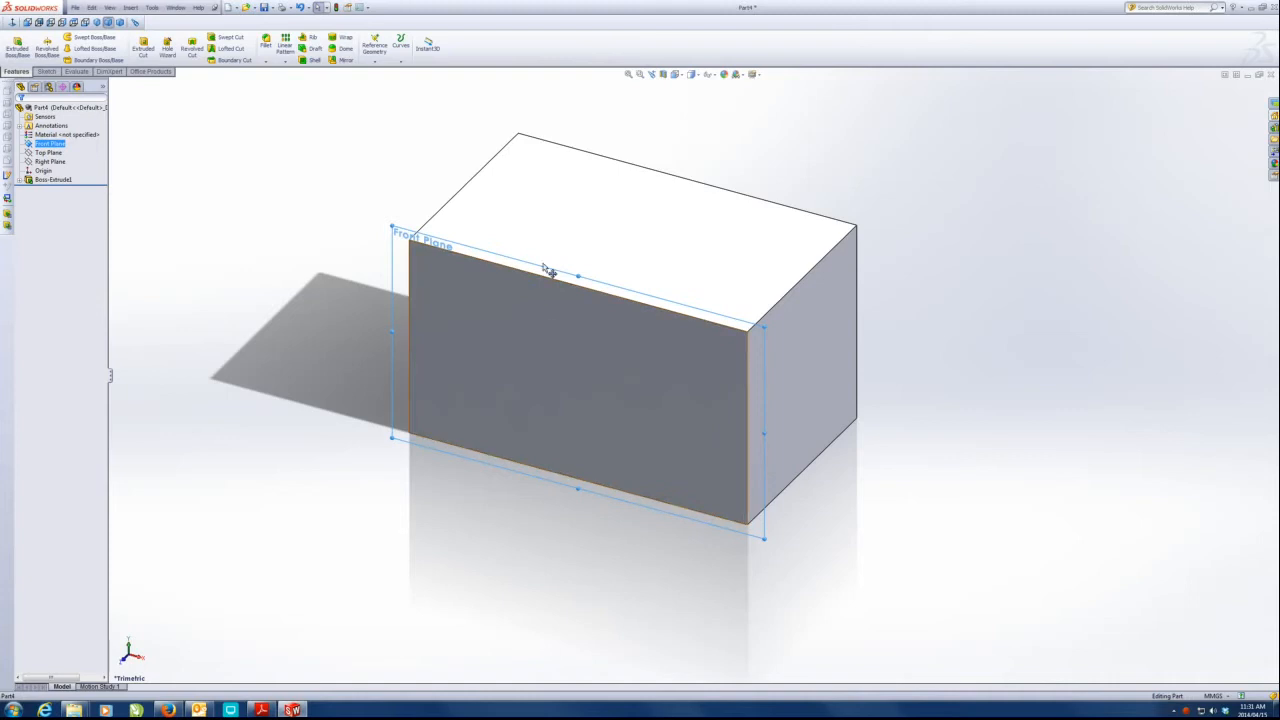
click(221, 258)
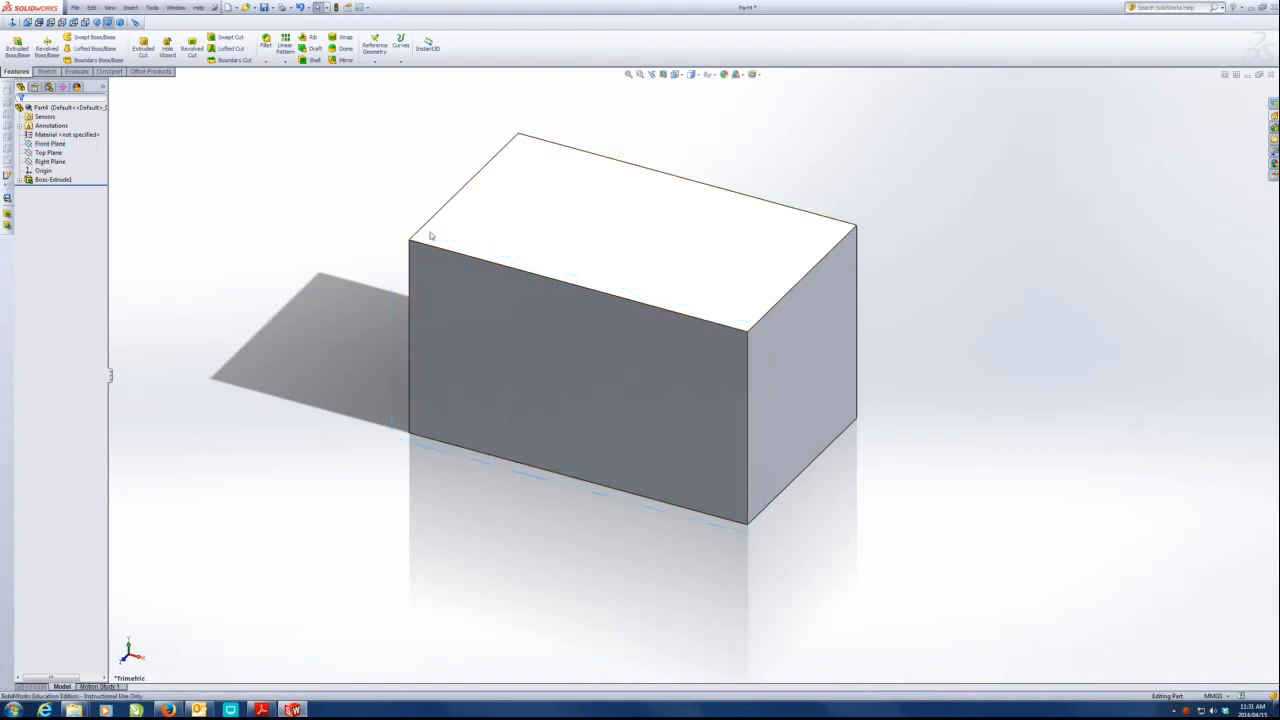
Start a sketch on the block's top face and view that face straight on.
click(595, 236)
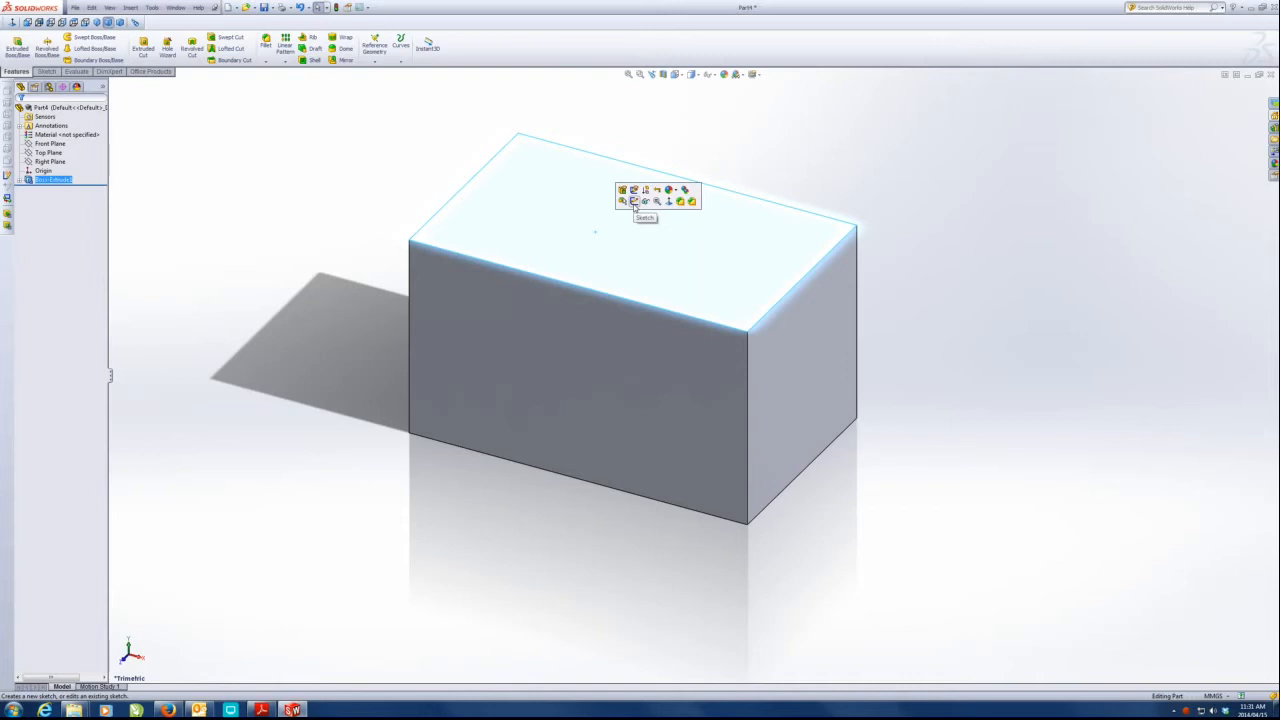
click(633, 203)
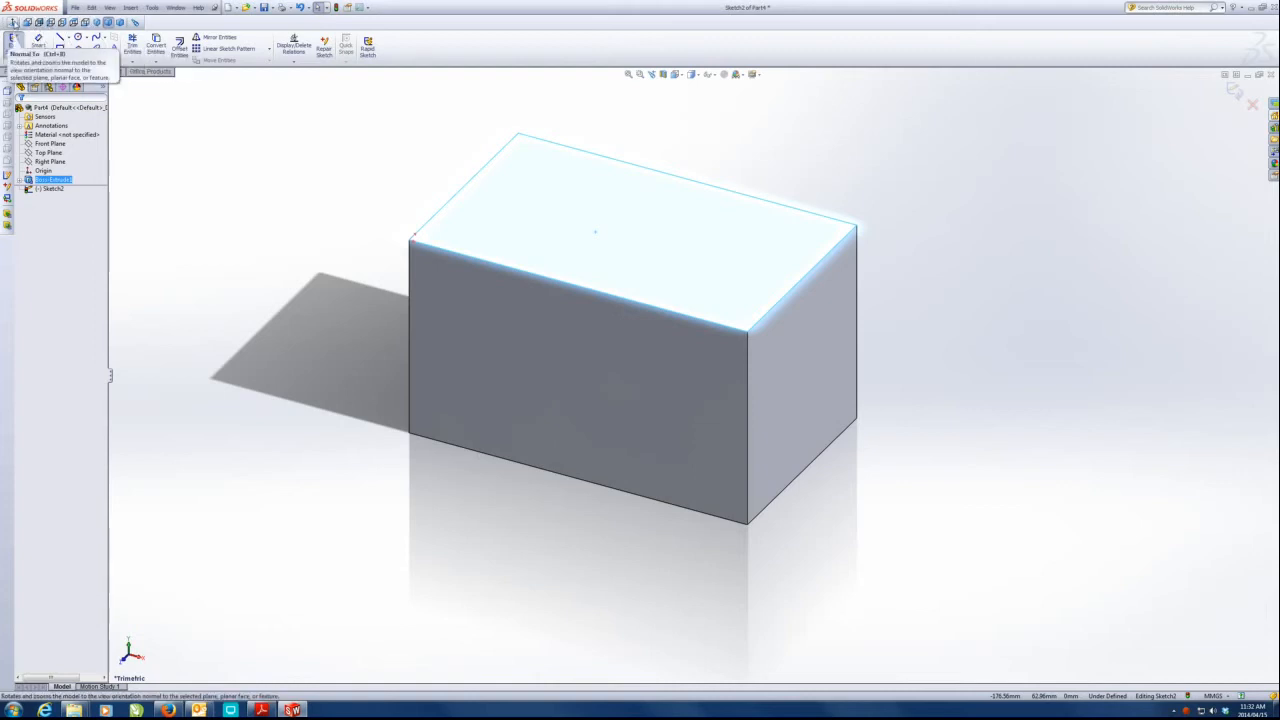
key(space)
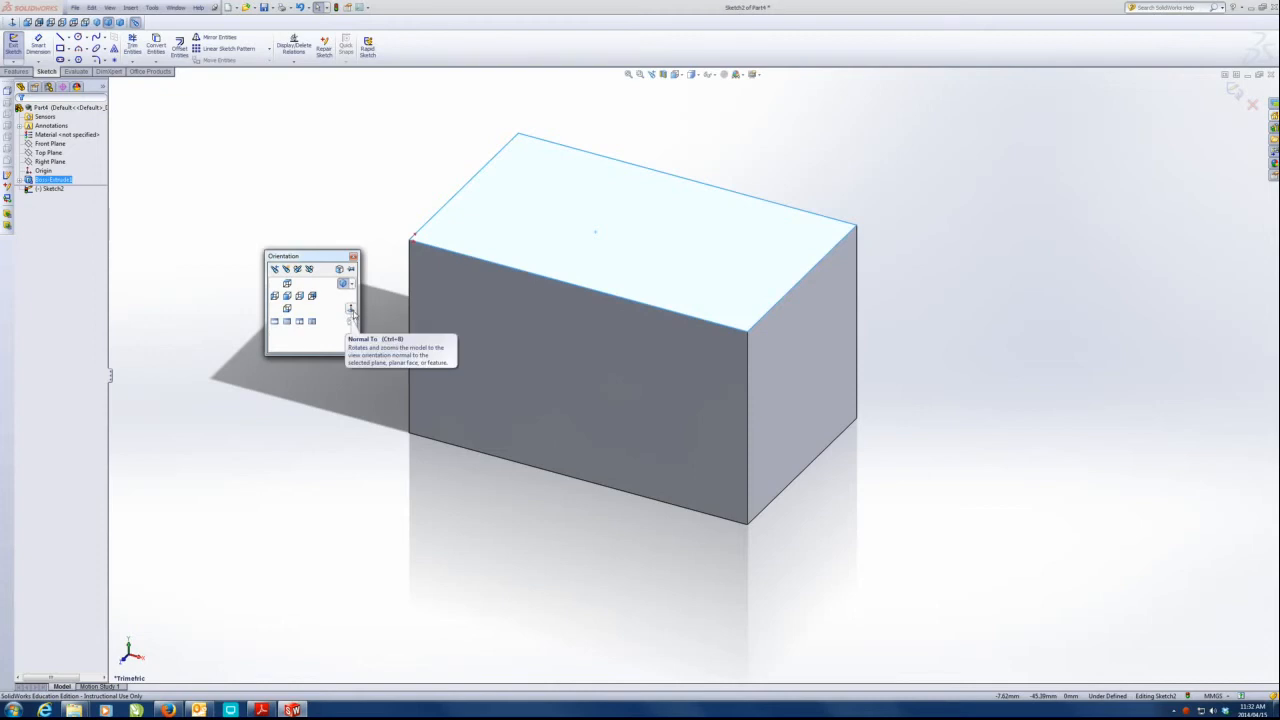
click(351, 310)
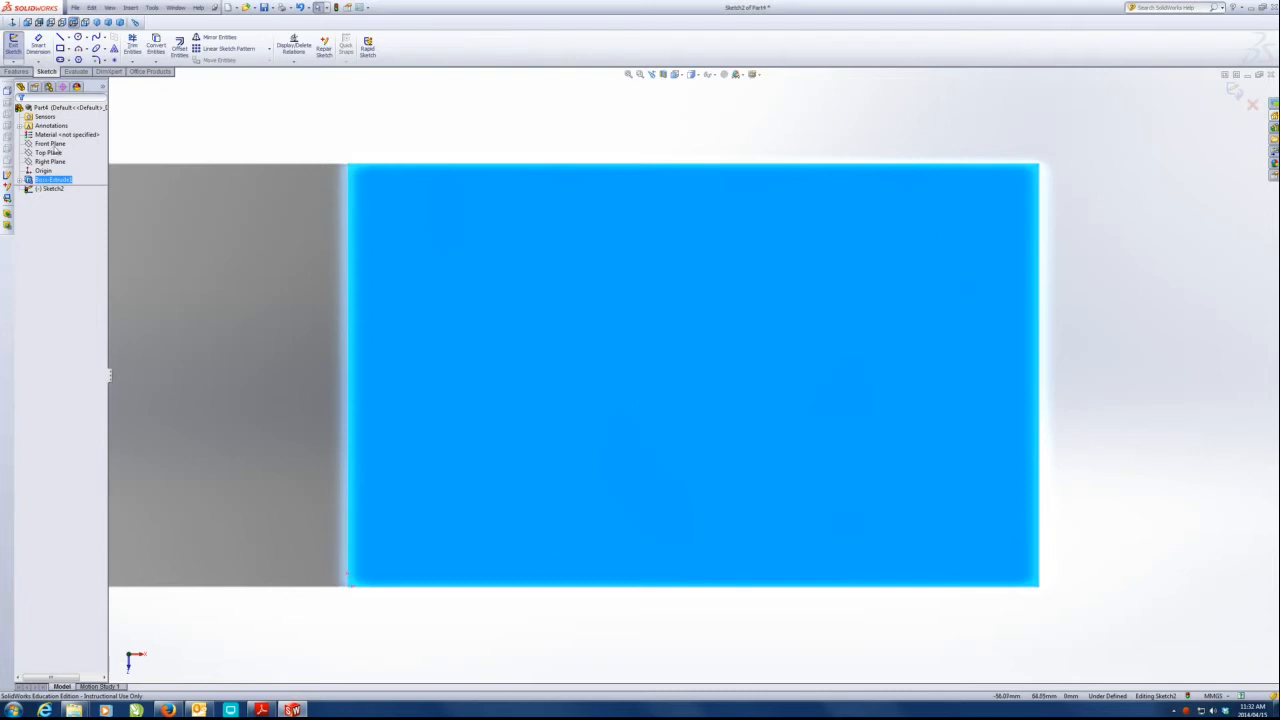
Sketch a circle about 76 mm in diameter near the middle of the top face.
click(79, 38)
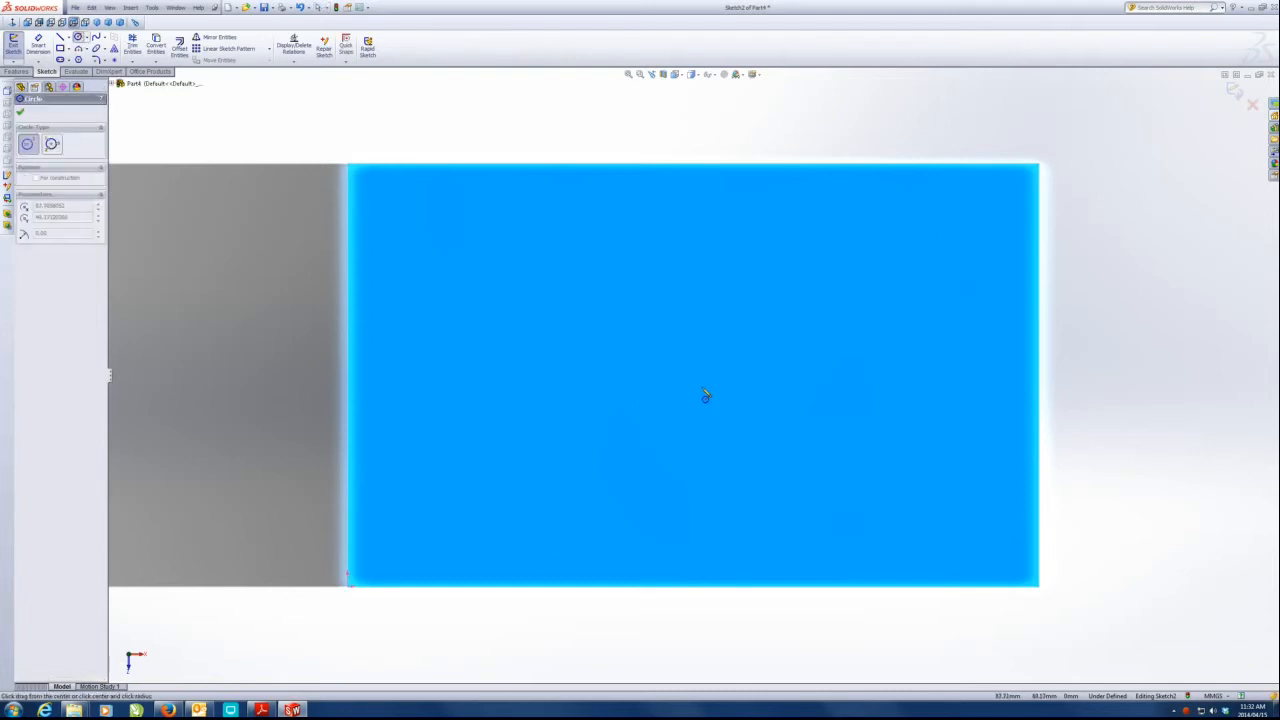
click(704, 386)
click(842, 315)
Check the circle drawing in Adobe Reader, return to SolidWorks and dimension the circle's diameter at 70 mm.
click(263, 710)
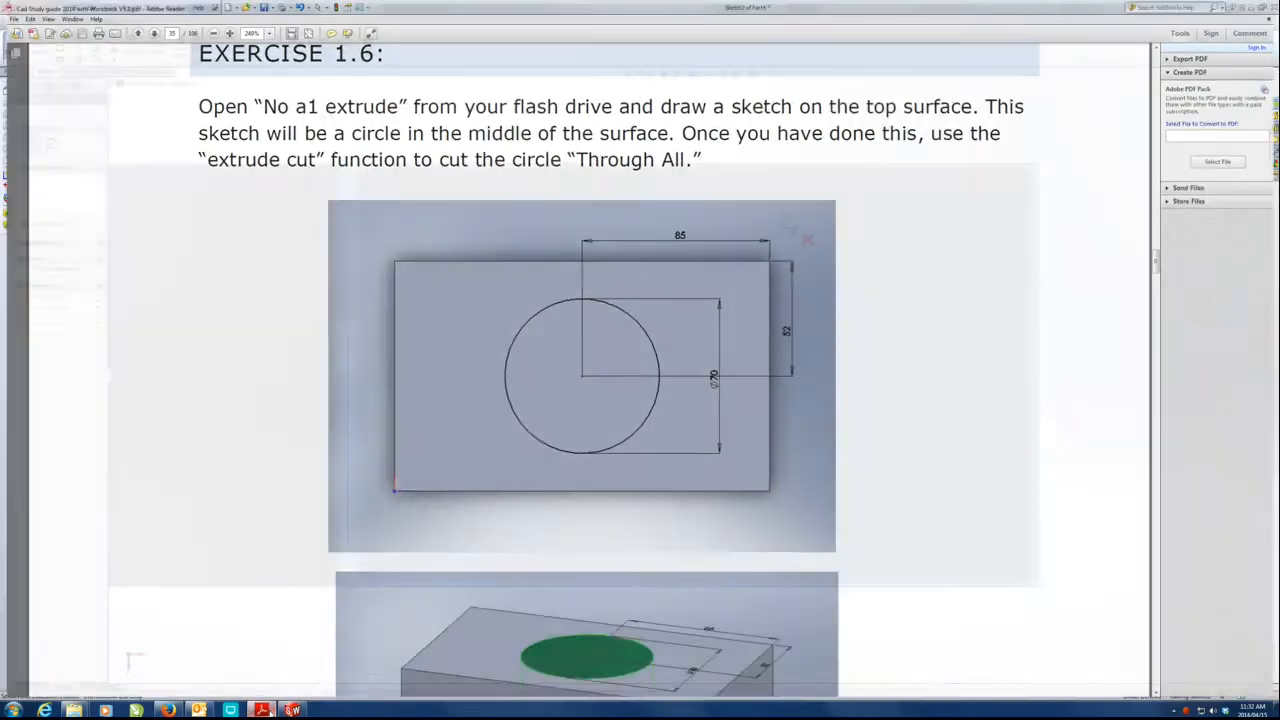
click(292, 710)
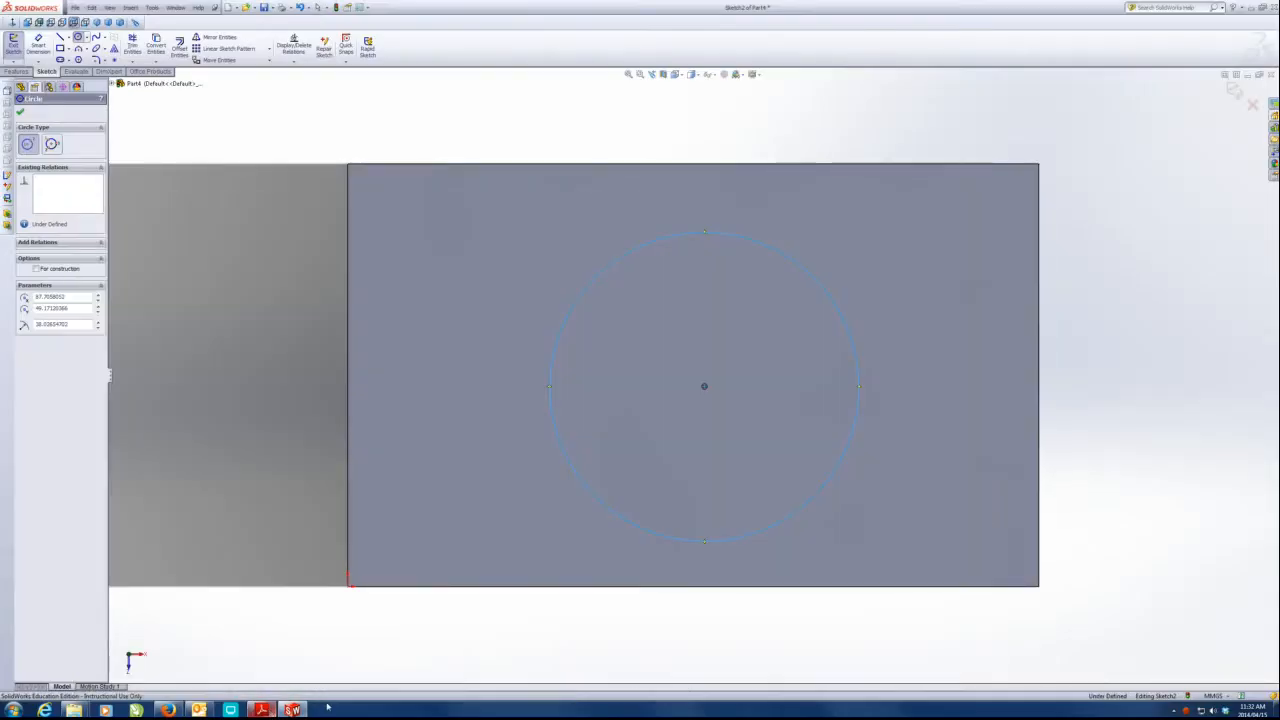
click(623, 256)
click(337, 400)
text(70)
key(Return)
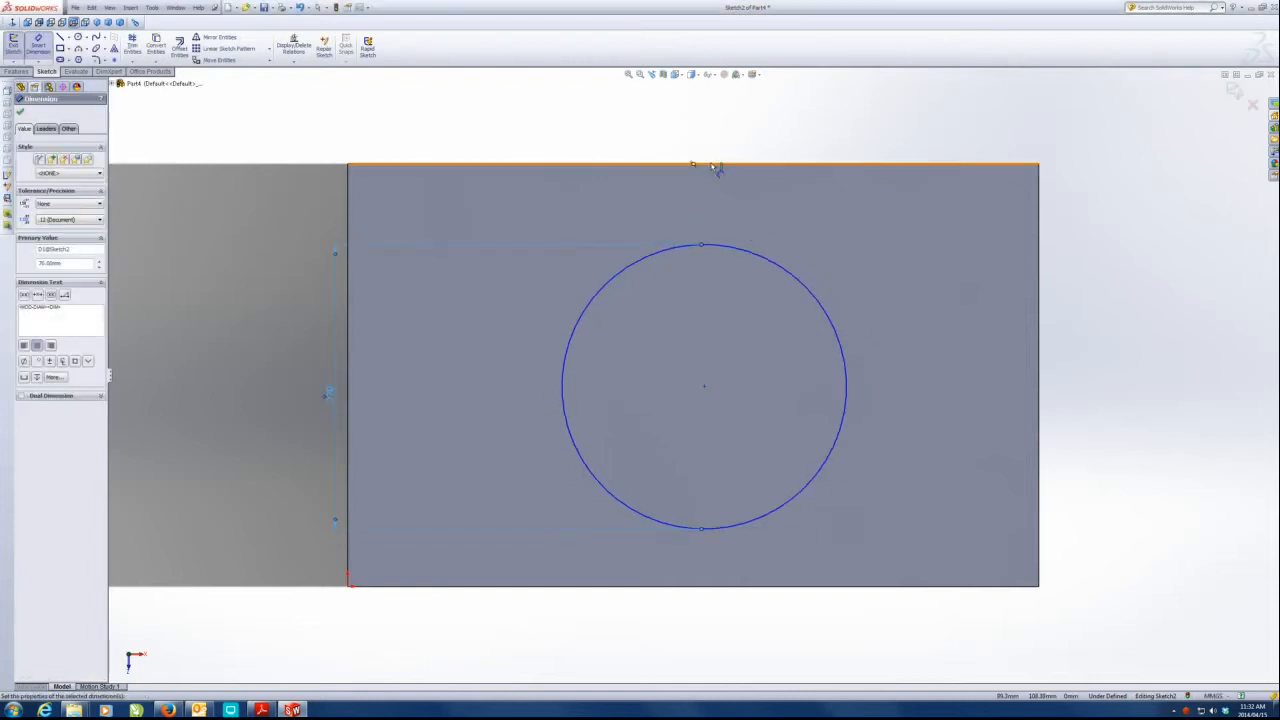
Locate the circle's centre 52 mm from the top face's rear edge and 85 mm from its right edge.
click(706, 387)
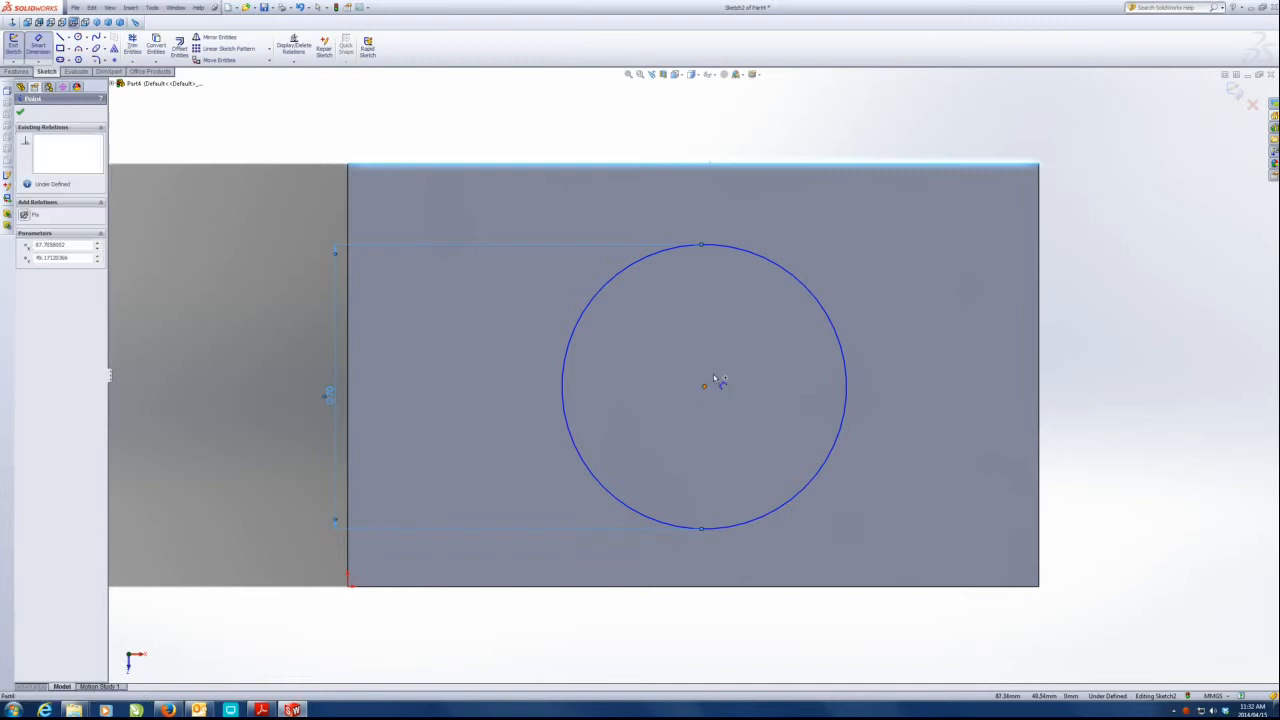
click(937, 290)
text(52)
key(Return)
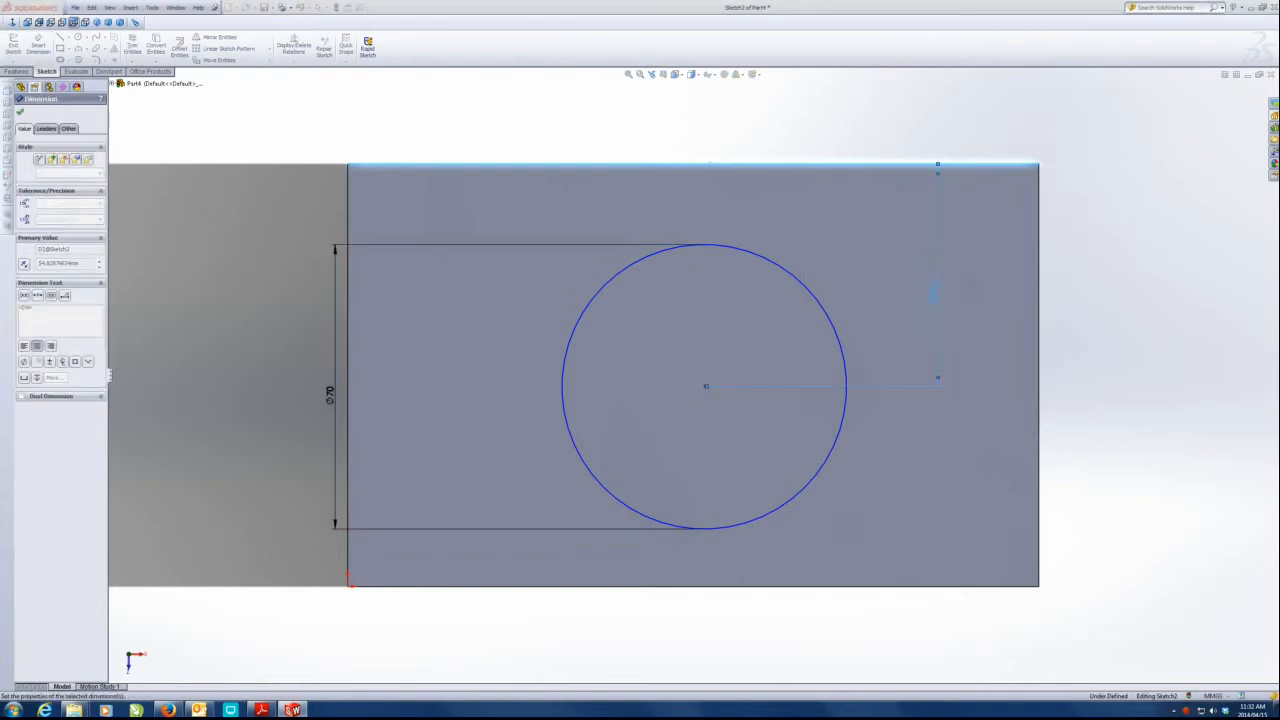
click(1040, 376)
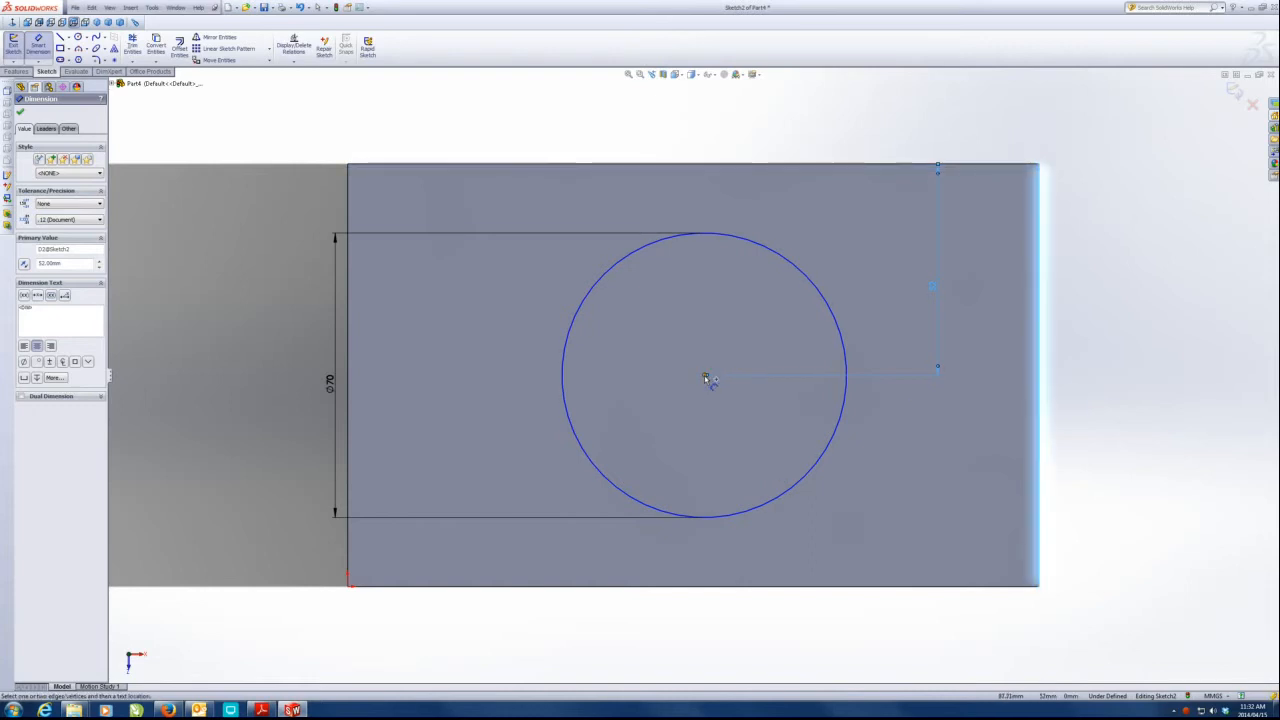
click(705, 378)
click(873, 522)
text(85)
key(Return)
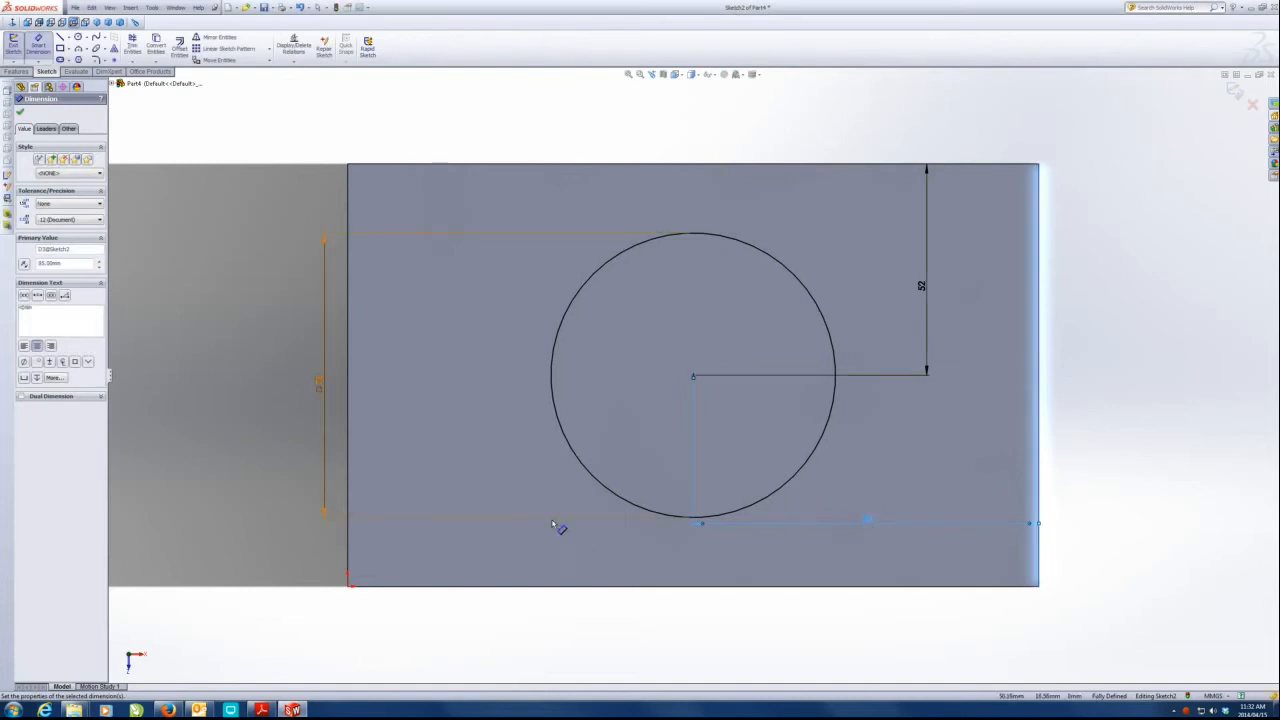
Show the block in isometric view and start an Extruded Cut of the circle with the Through All end condition.
click(97, 22)
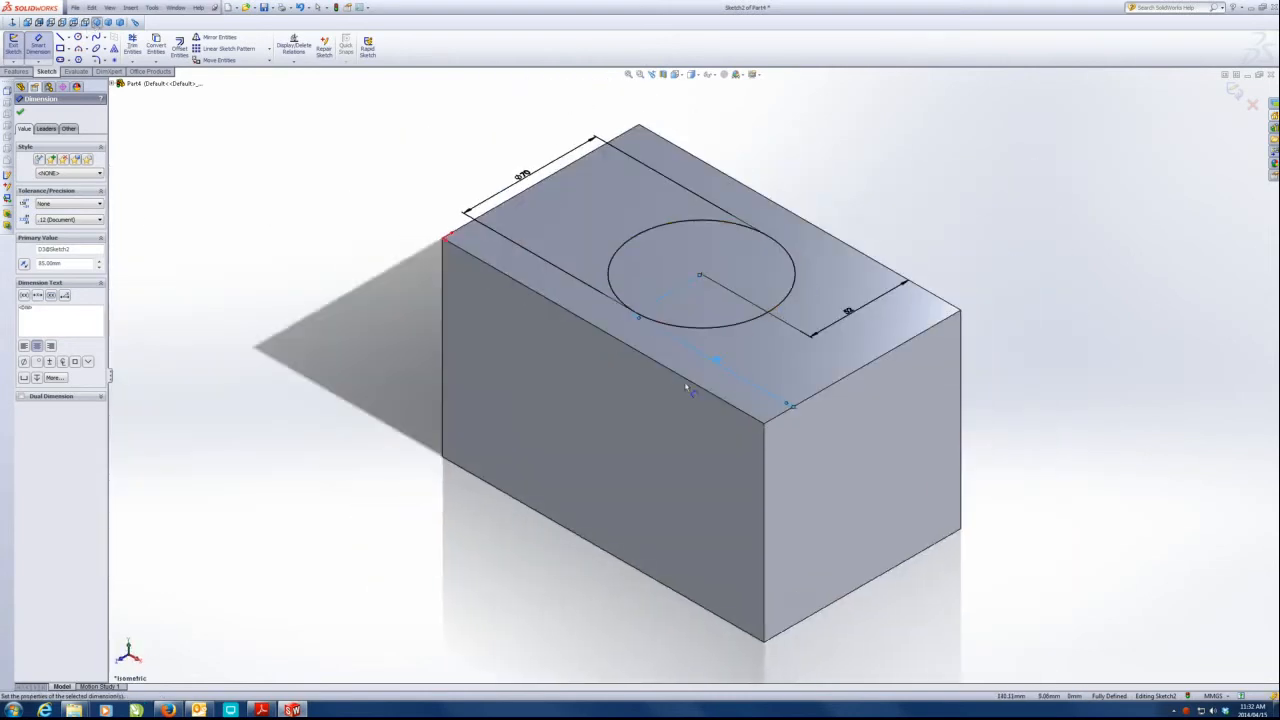
click(12, 73)
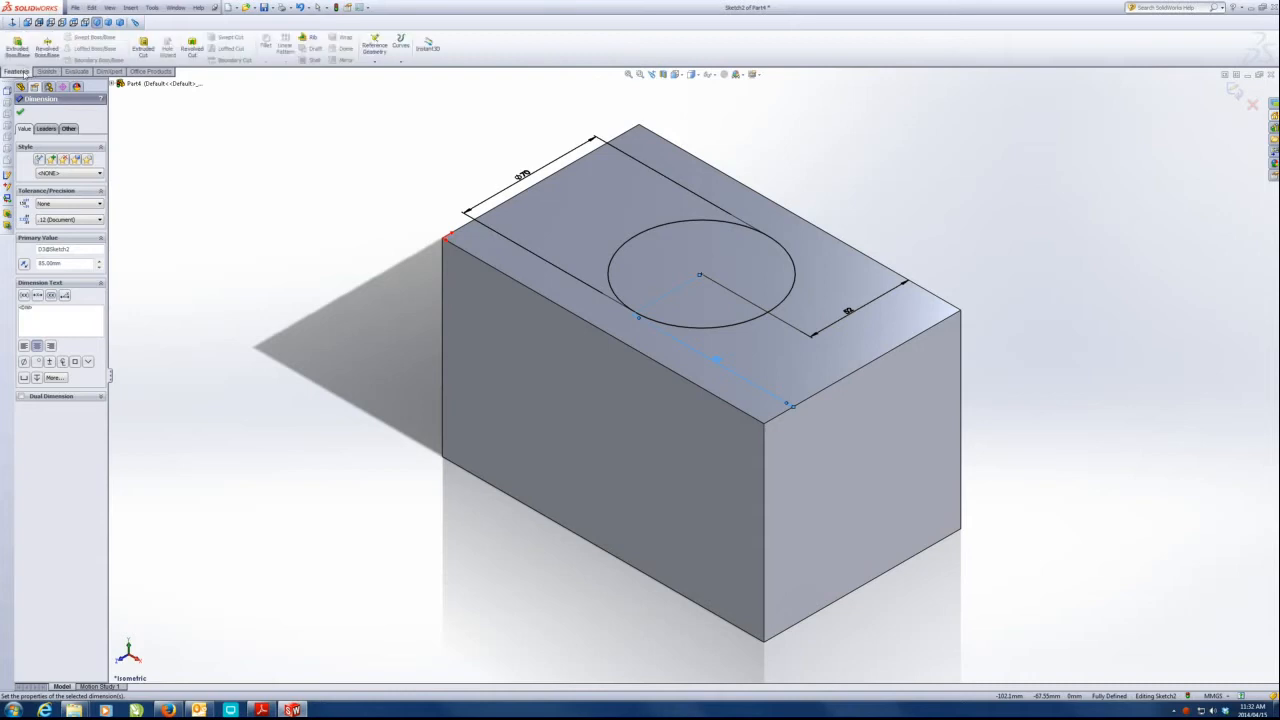
click(147, 52)
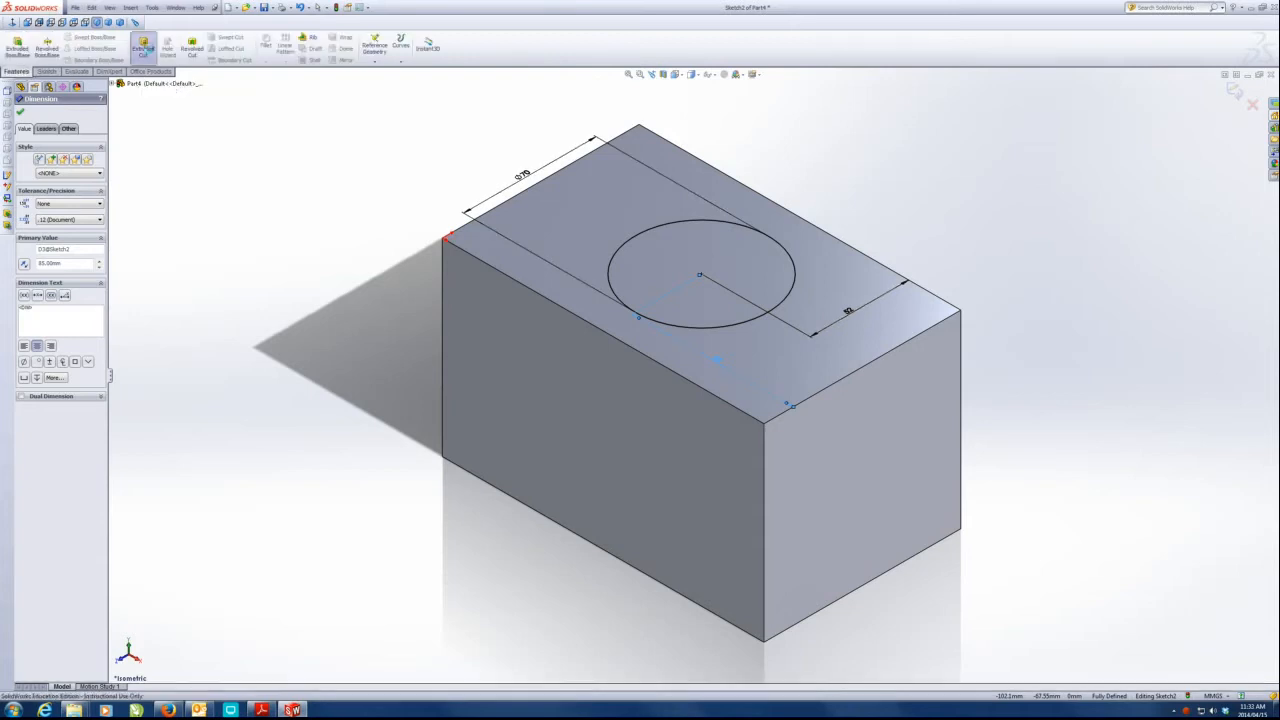
click(67, 170)
click(66, 186)
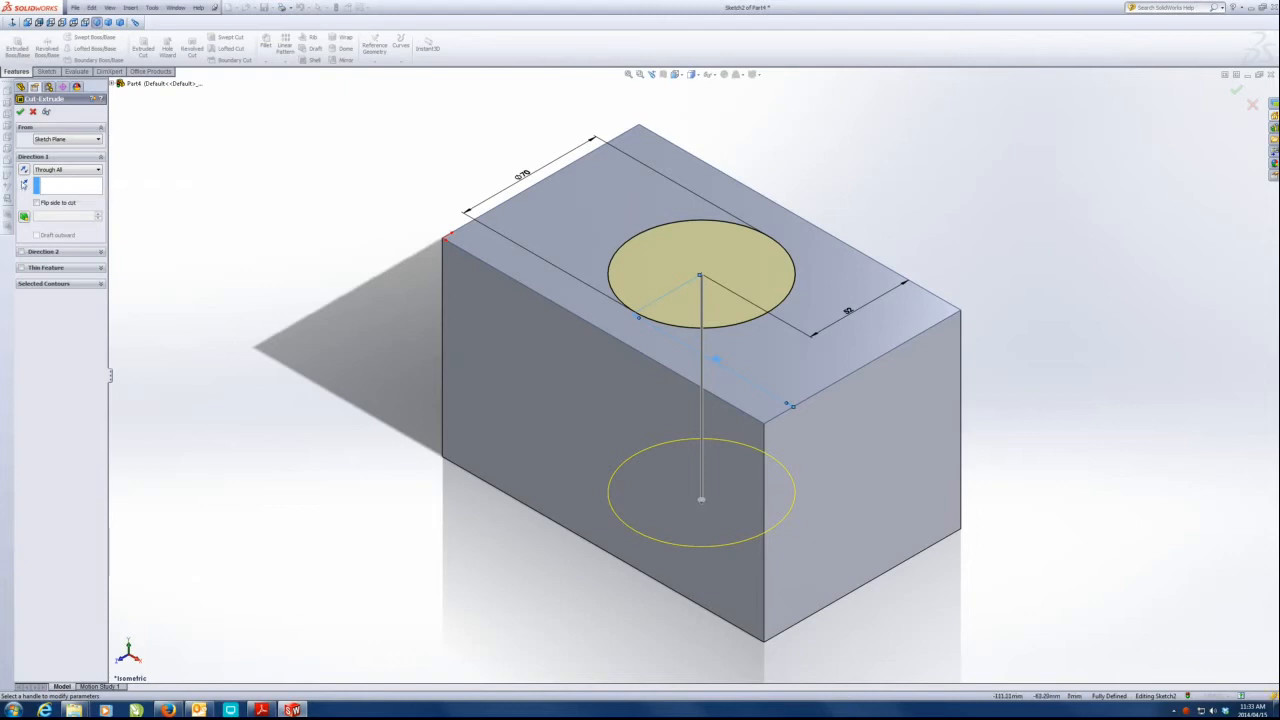
Try a blind cut depth of 50 mm and return the end condition to Through All.
click(65, 170)
click(60, 179)
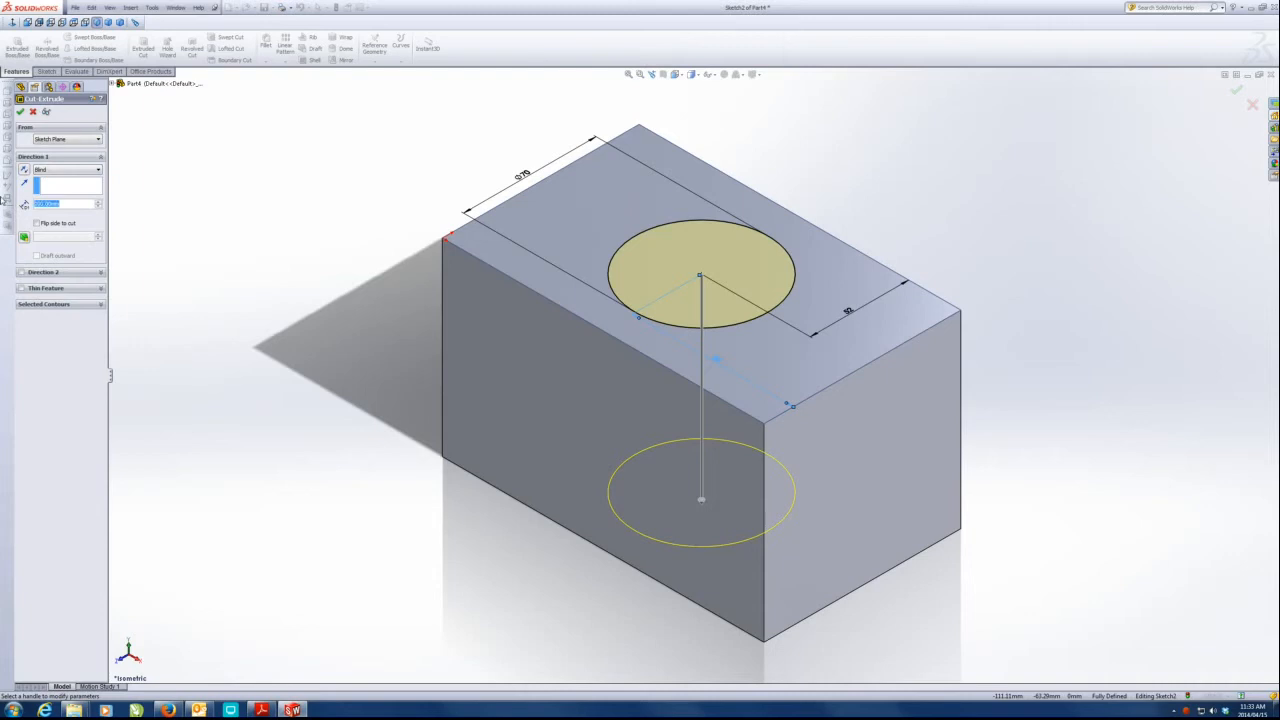
text(50)
key(Return)
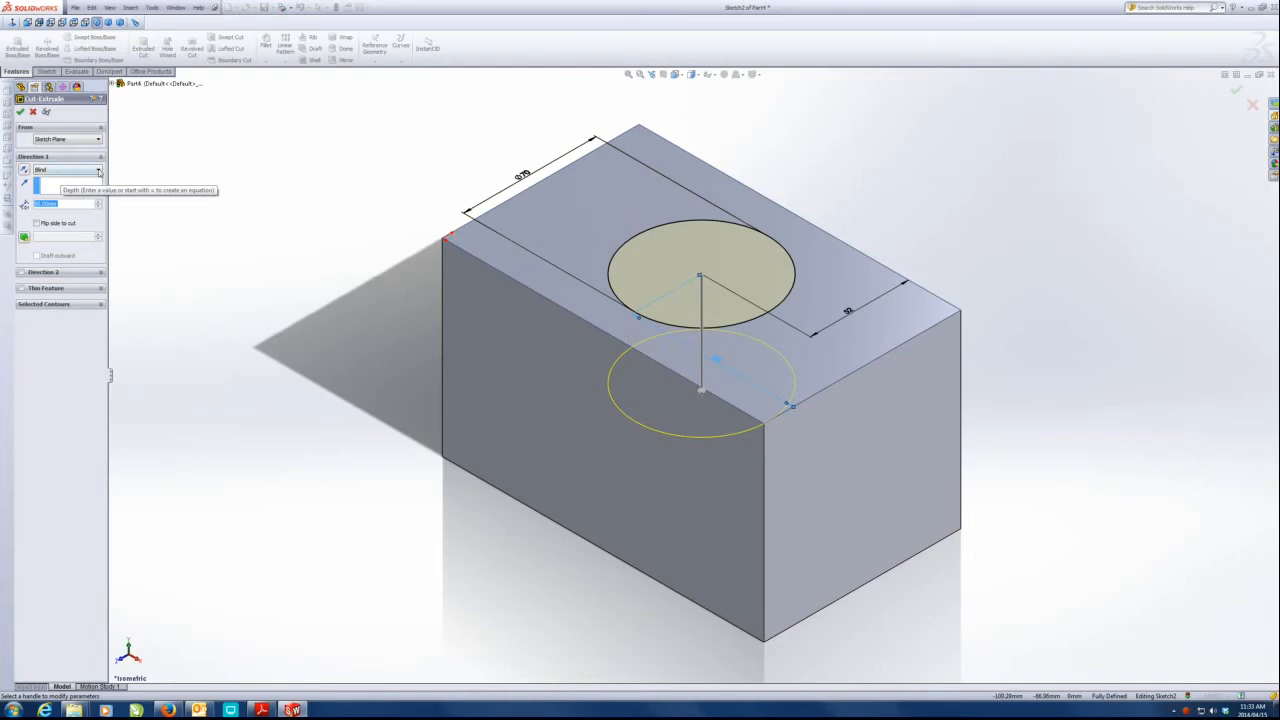
click(99, 172)
click(51, 190)
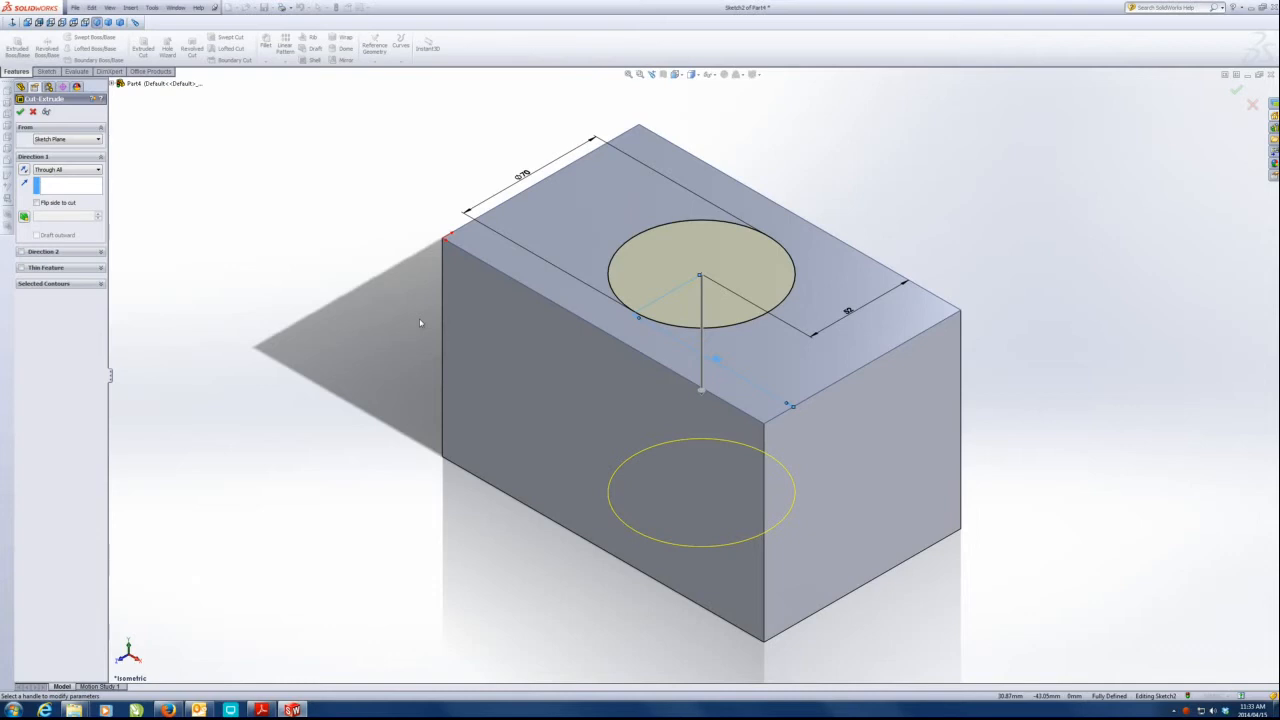
Set the circular cut to a blind depth of 100 mm and complete it.
click(67, 169)
click(55, 179)
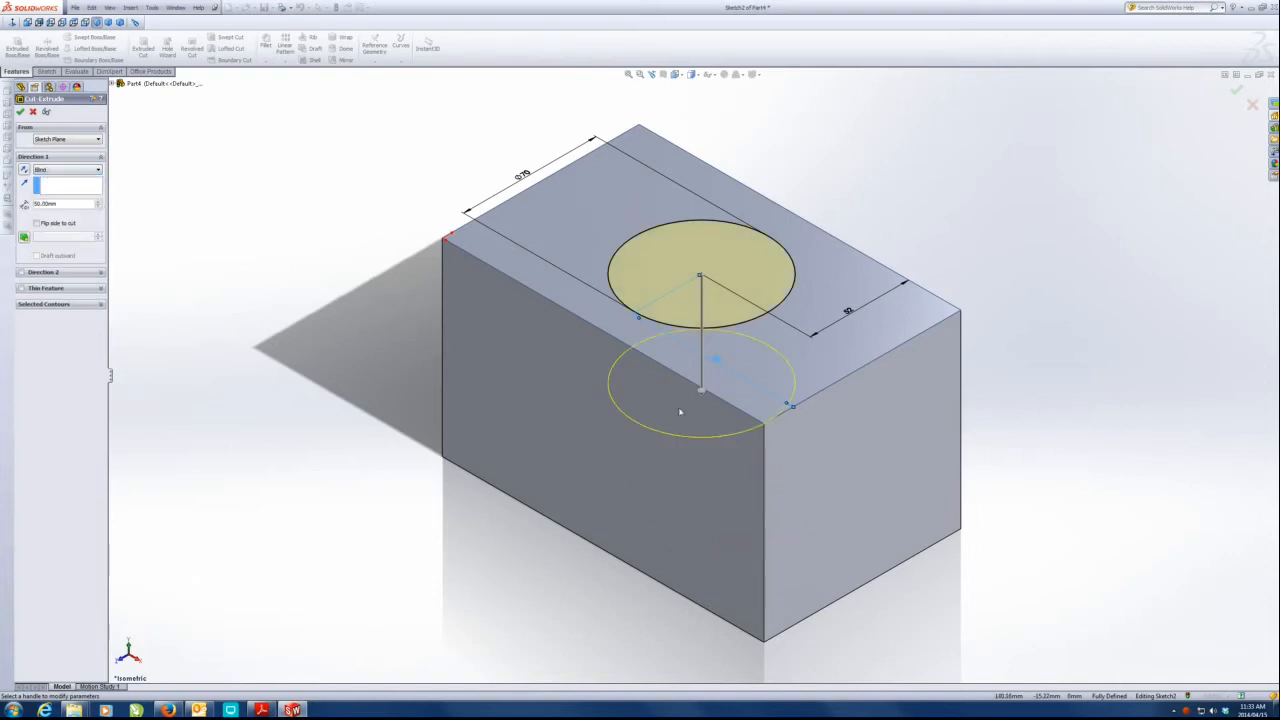
text(100)
key(Return)
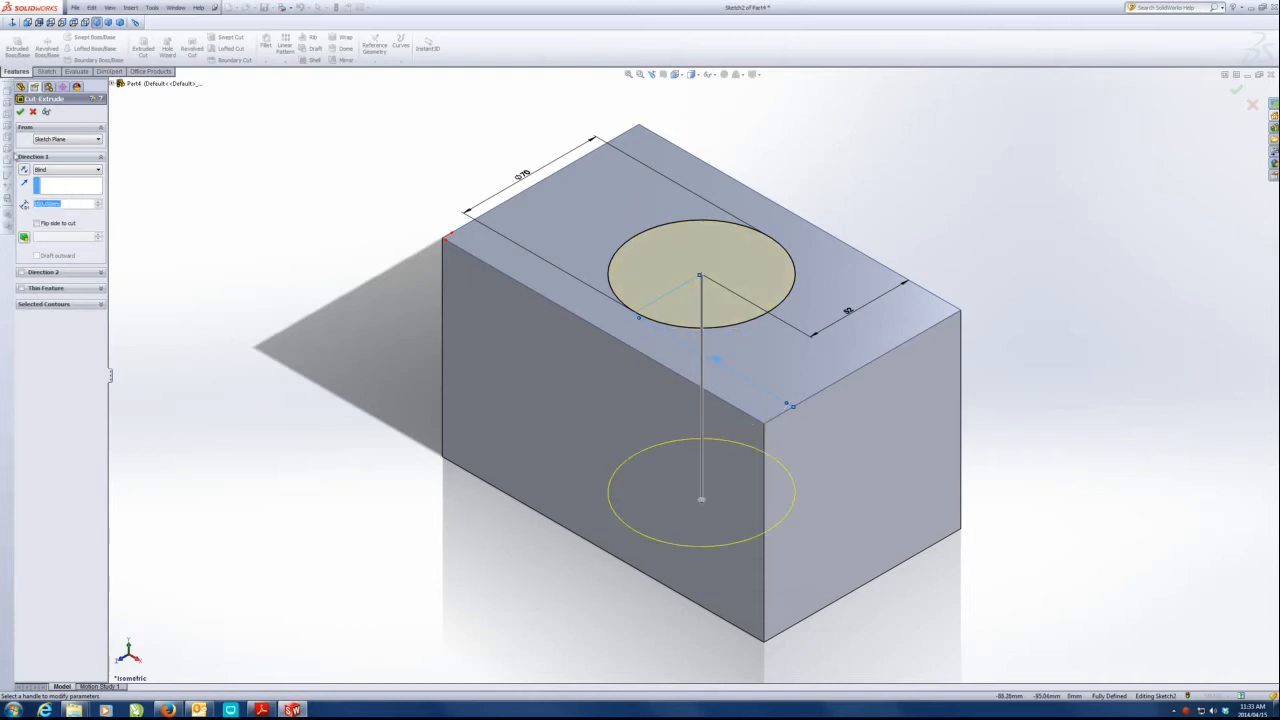
click(20, 111)
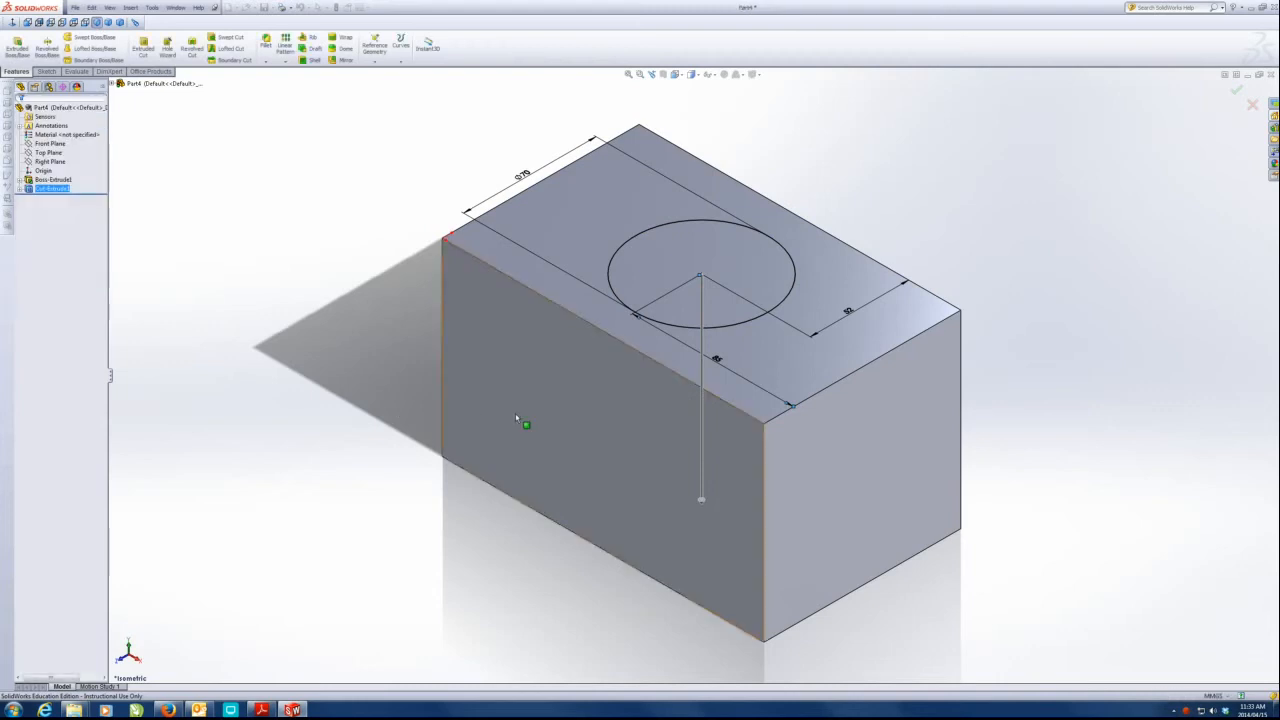
Examine the circular hole in the block from different angles and distances.
middle_drag(686, 277, 625, 296)
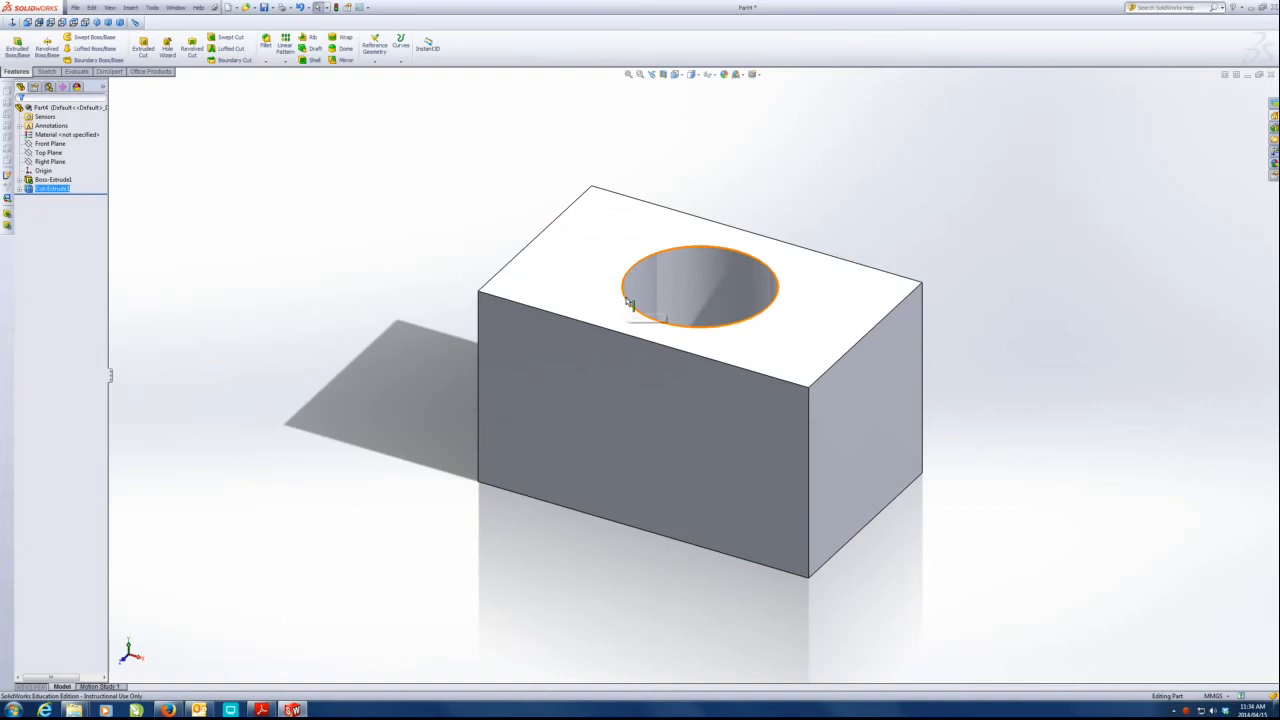
scroll(692, 295, up, 2)
scroll(692, 295, down, 5)
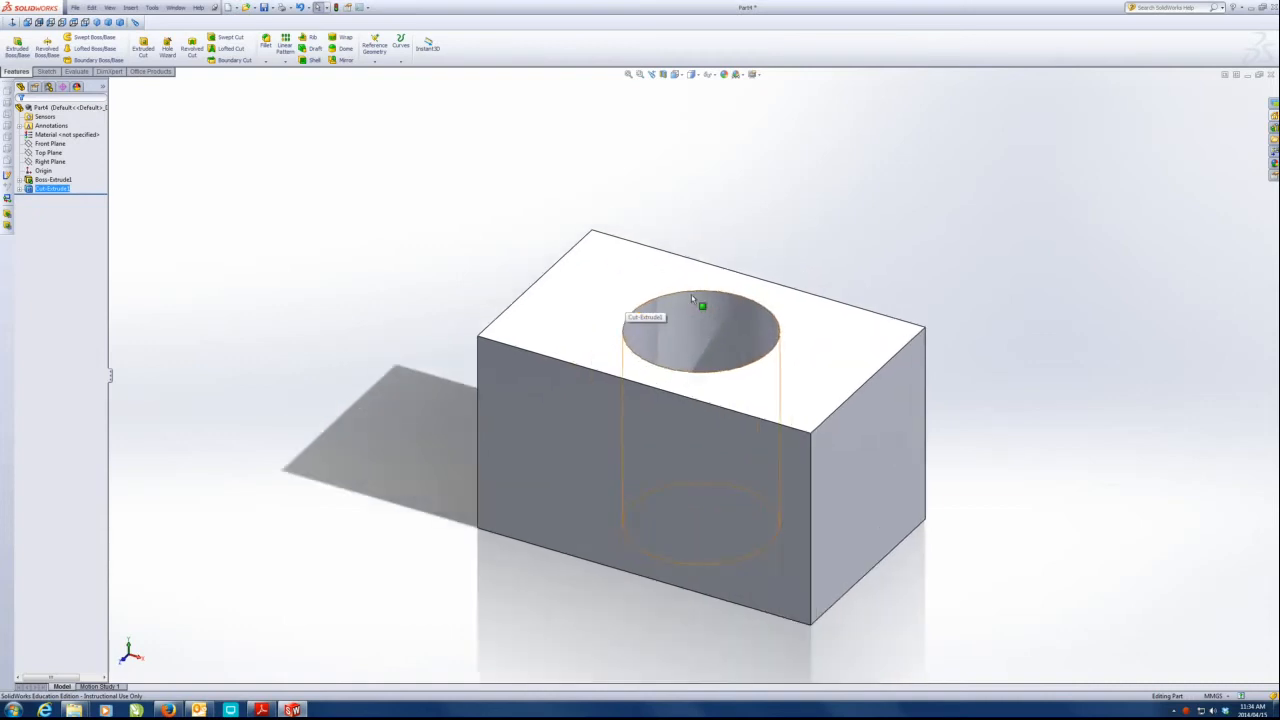
scroll(725, 455, up, 4)
scroll(725, 463, up, 1)
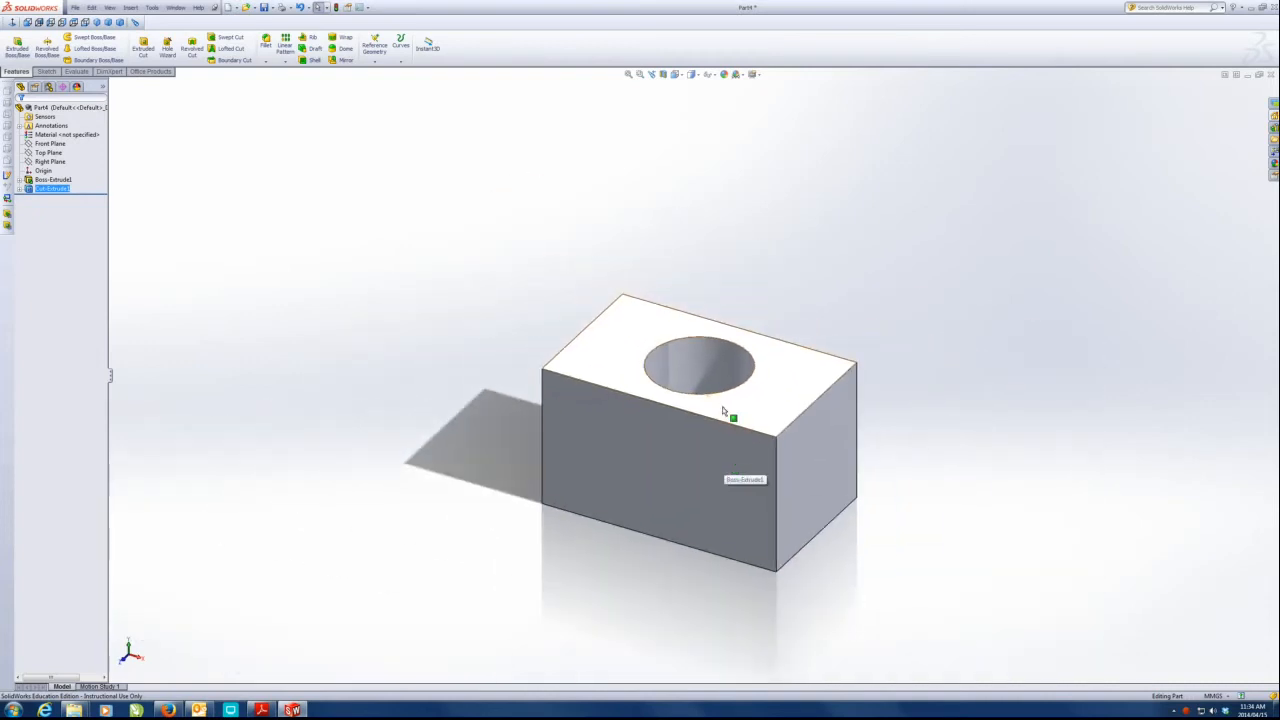
middle_drag(722, 410, 718, 405)
scroll(711, 388, up, 1)
scroll(711, 388, up, 1)
scroll(711, 388, down, 1)
scroll(697, 447, down, 5)
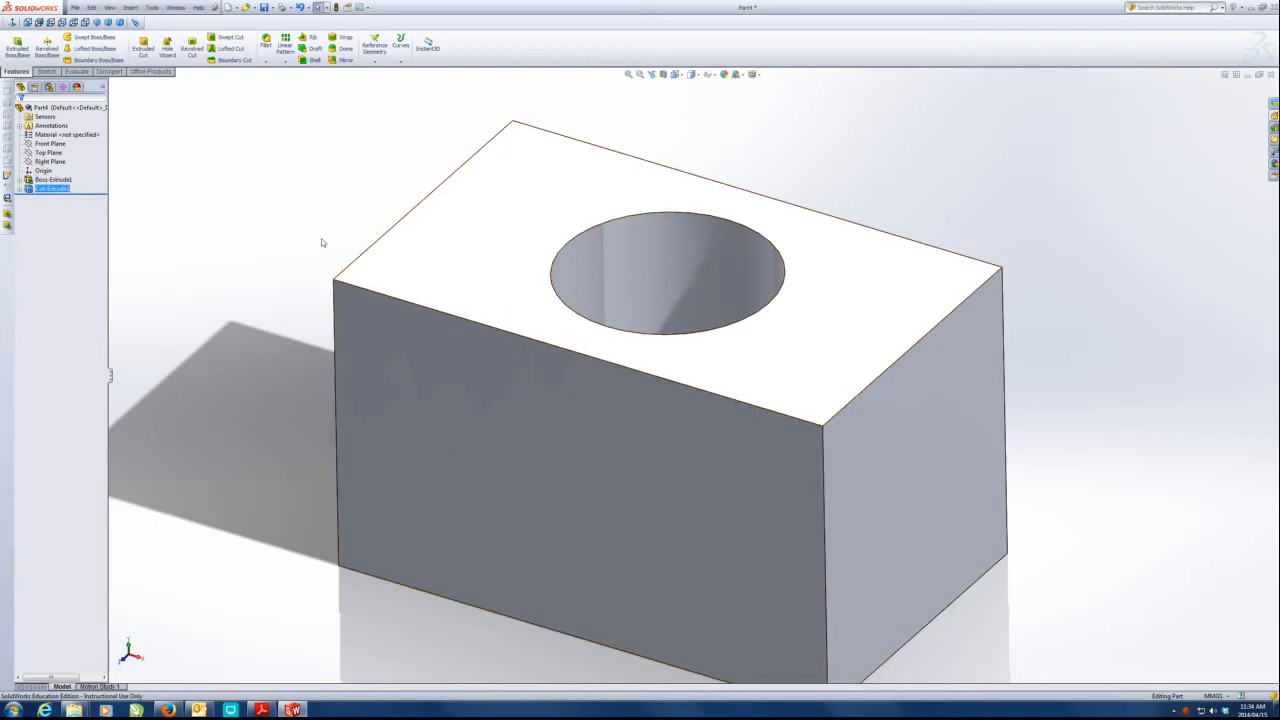
Edit the block's boss extrusion and set its blind depth to 150 mm.
right_click(63, 180)
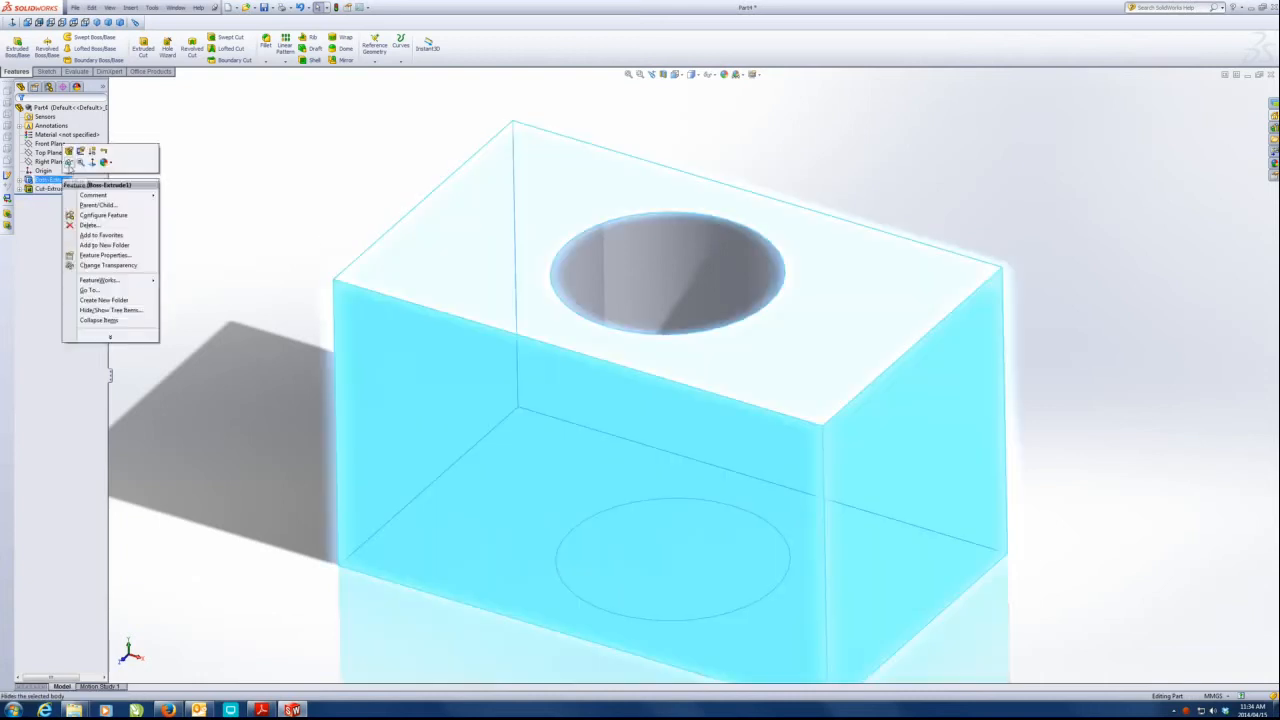
click(74, 153)
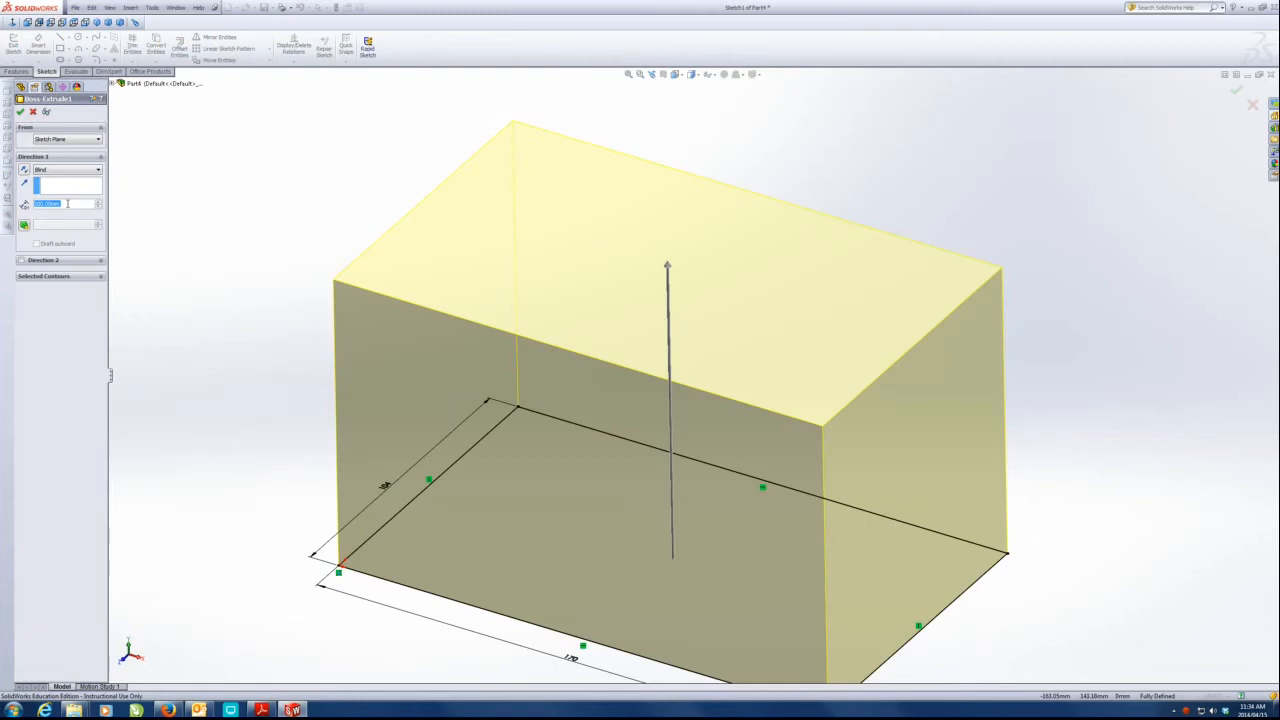
text(150)
key(Return)
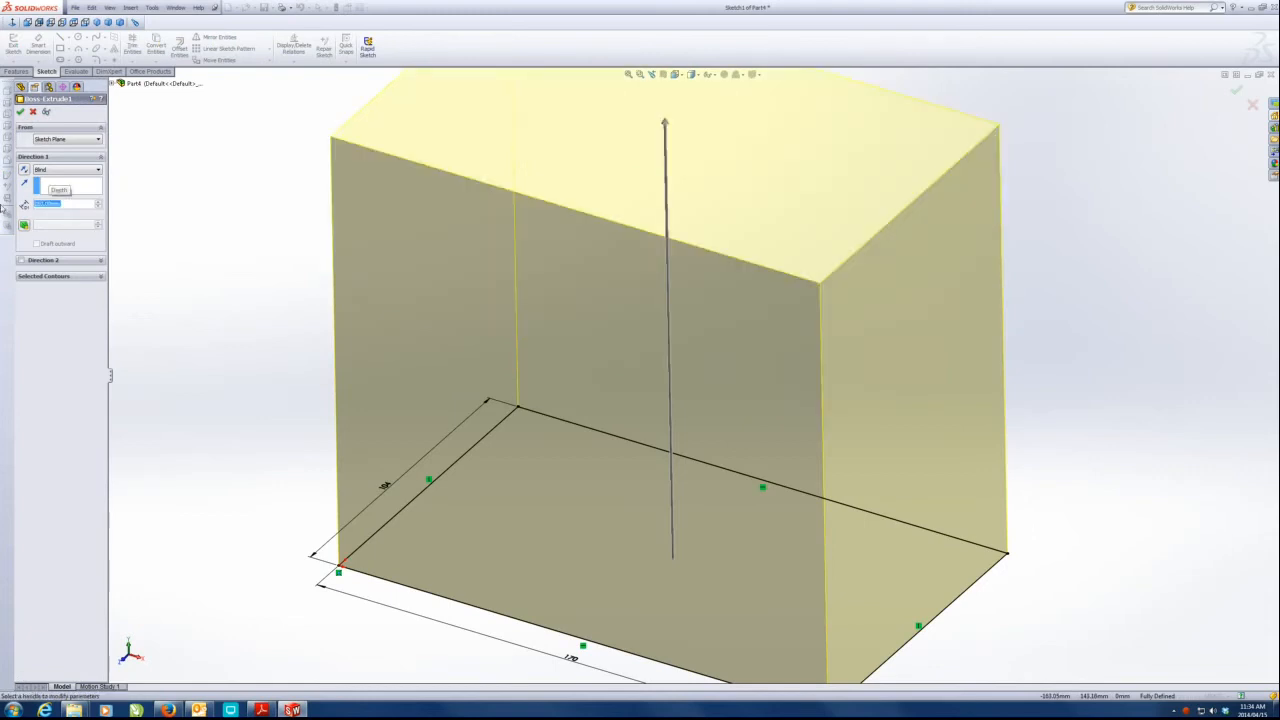
click(21, 111)
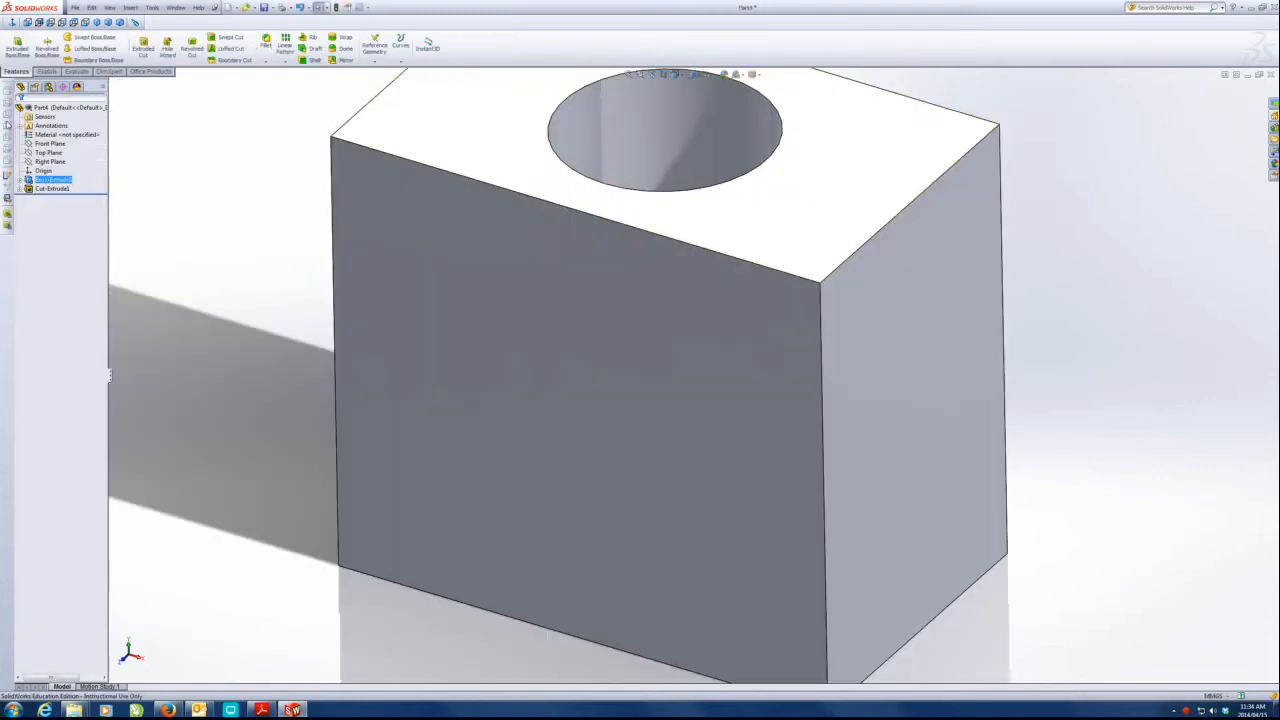
Examine the circular cut in a section view parallel to the Front Plane, offset about -48 mm, and close the section view.
scroll(660, 328, up, 5)
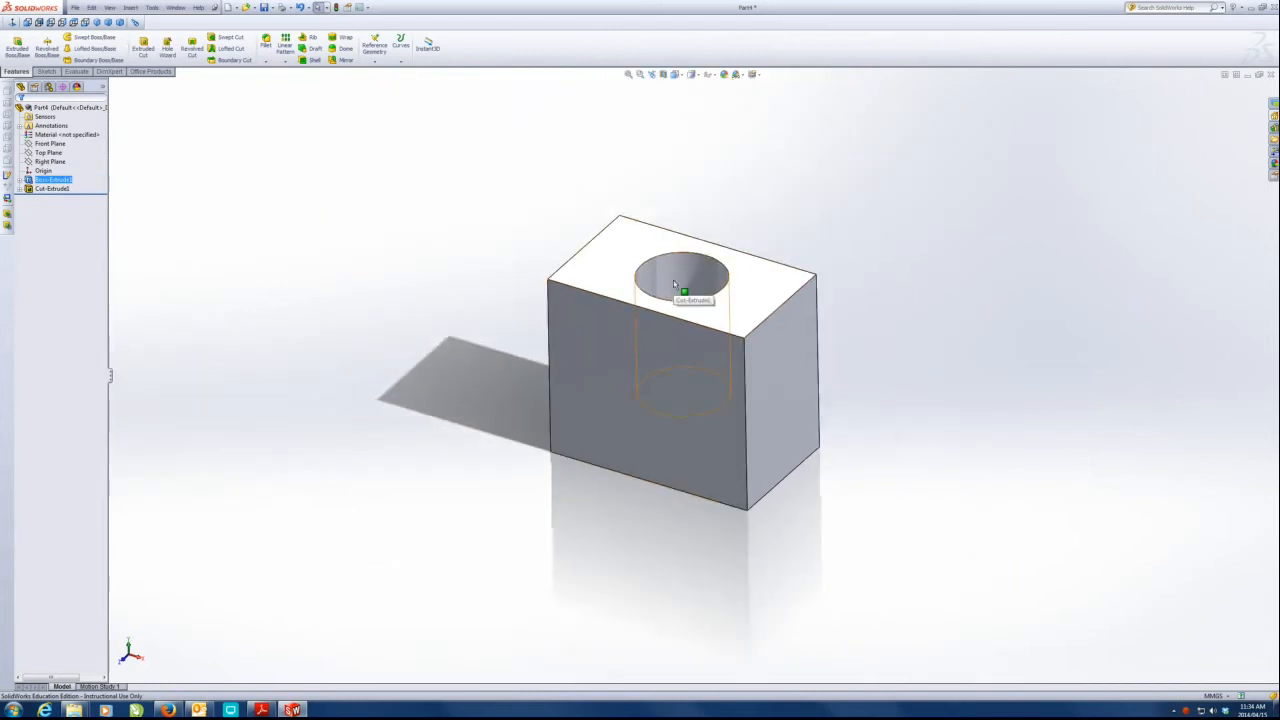
click(663, 74)
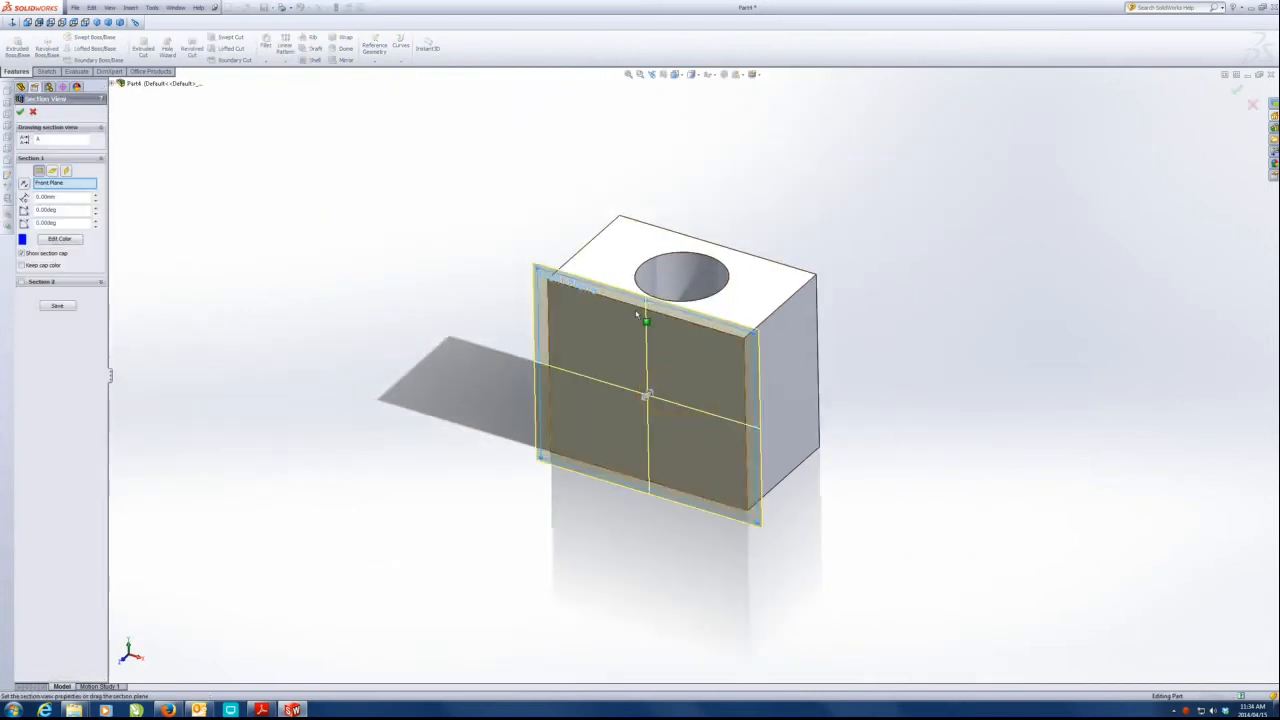
drag(663, 386, 680, 388)
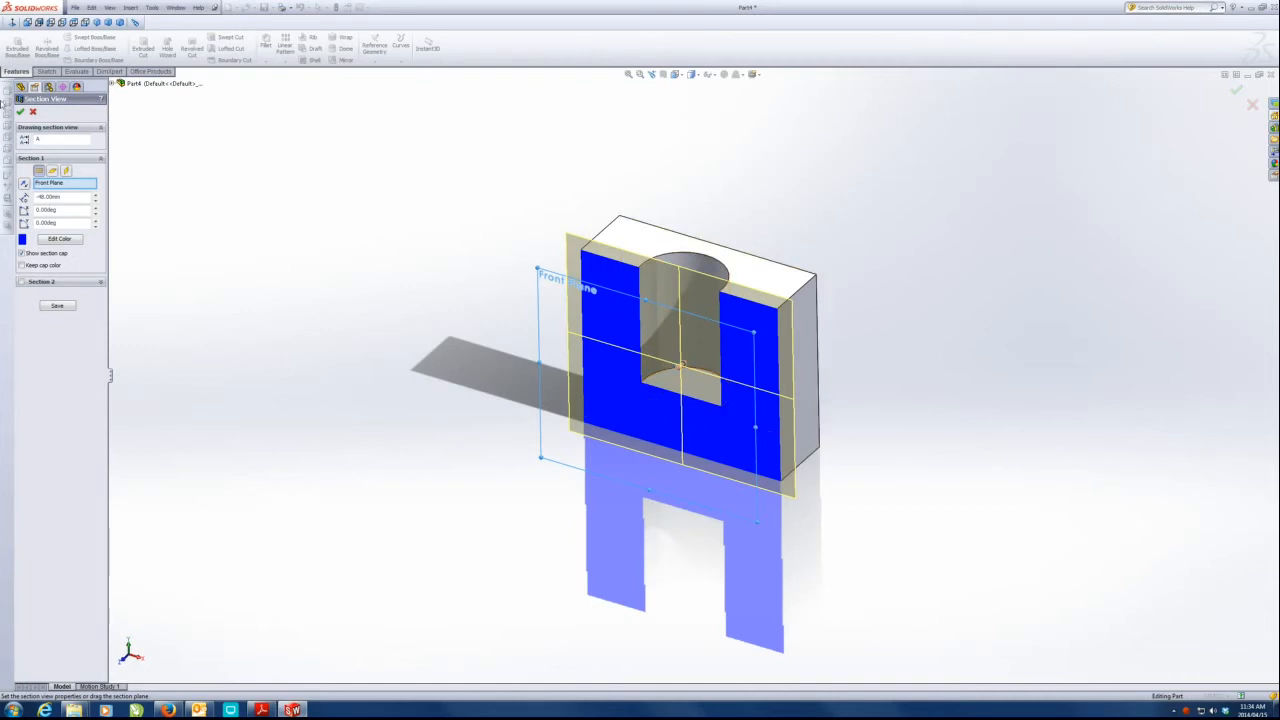
click(22, 113)
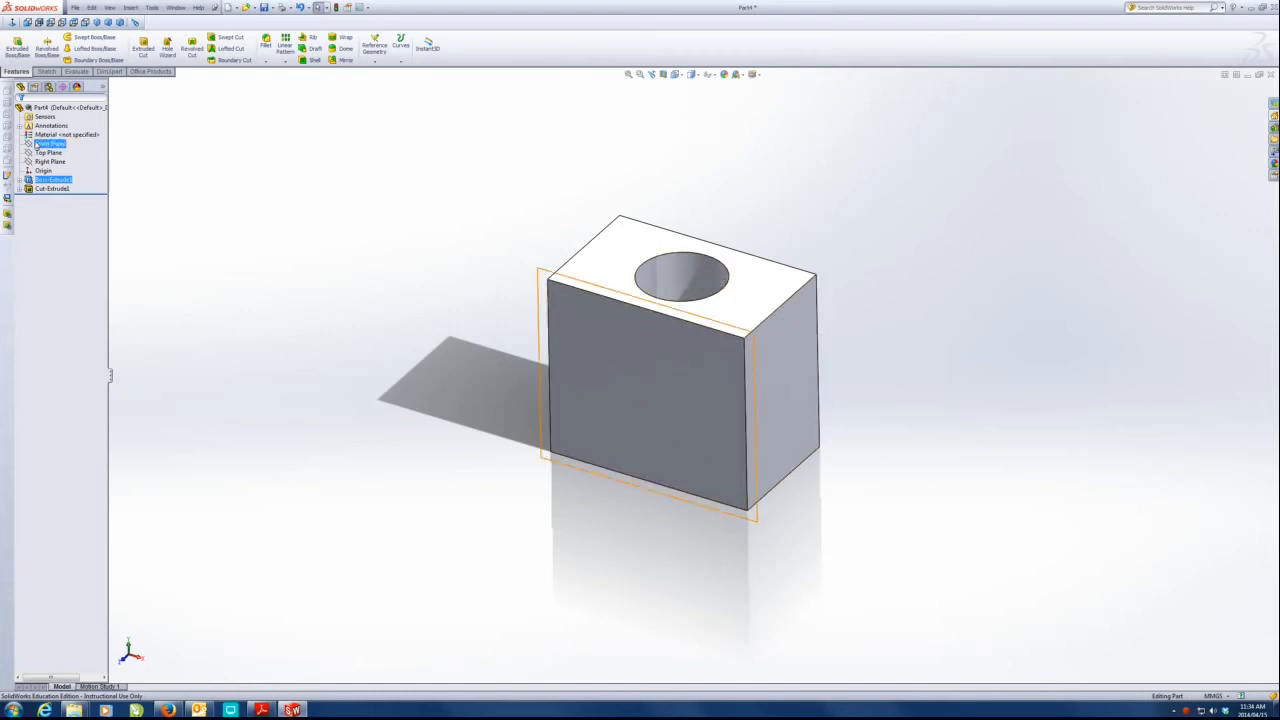
Edit the circular cut feature and change its end condition from Blind to Through All.
ctrl+click(38, 188)
right_click(38, 188)
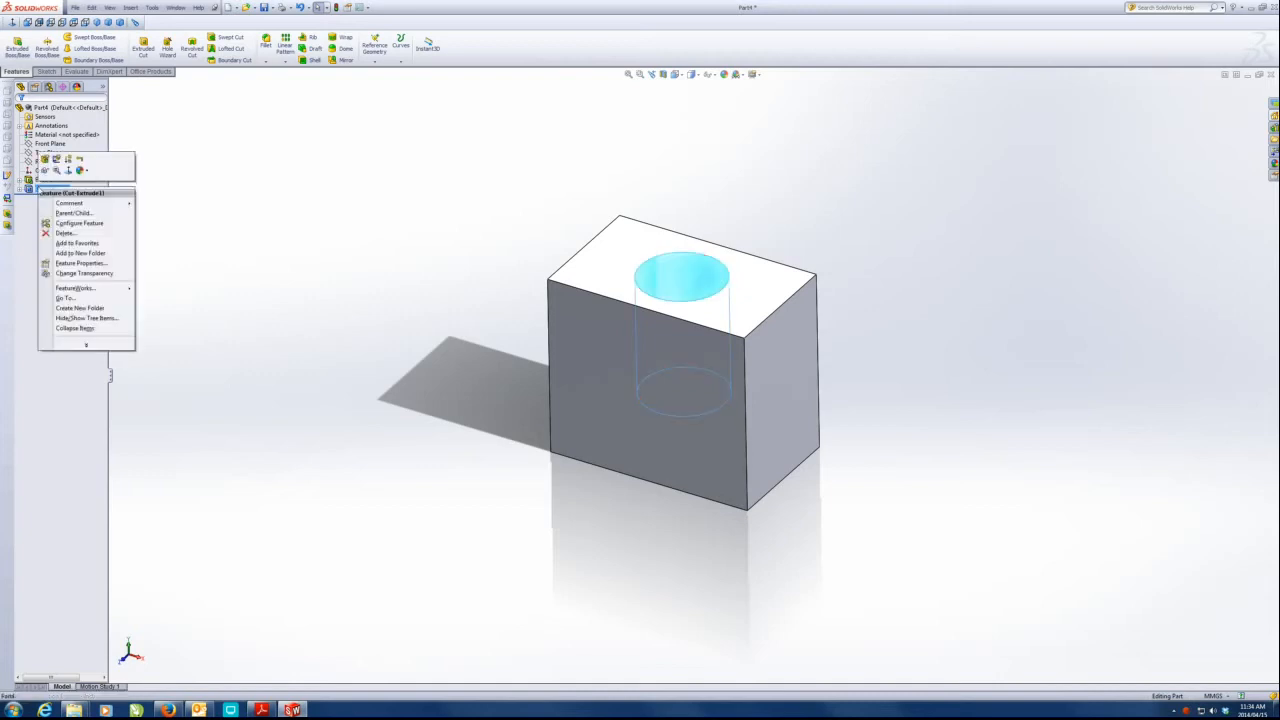
click(20, 229)
right_click(38, 189)
click(44, 161)
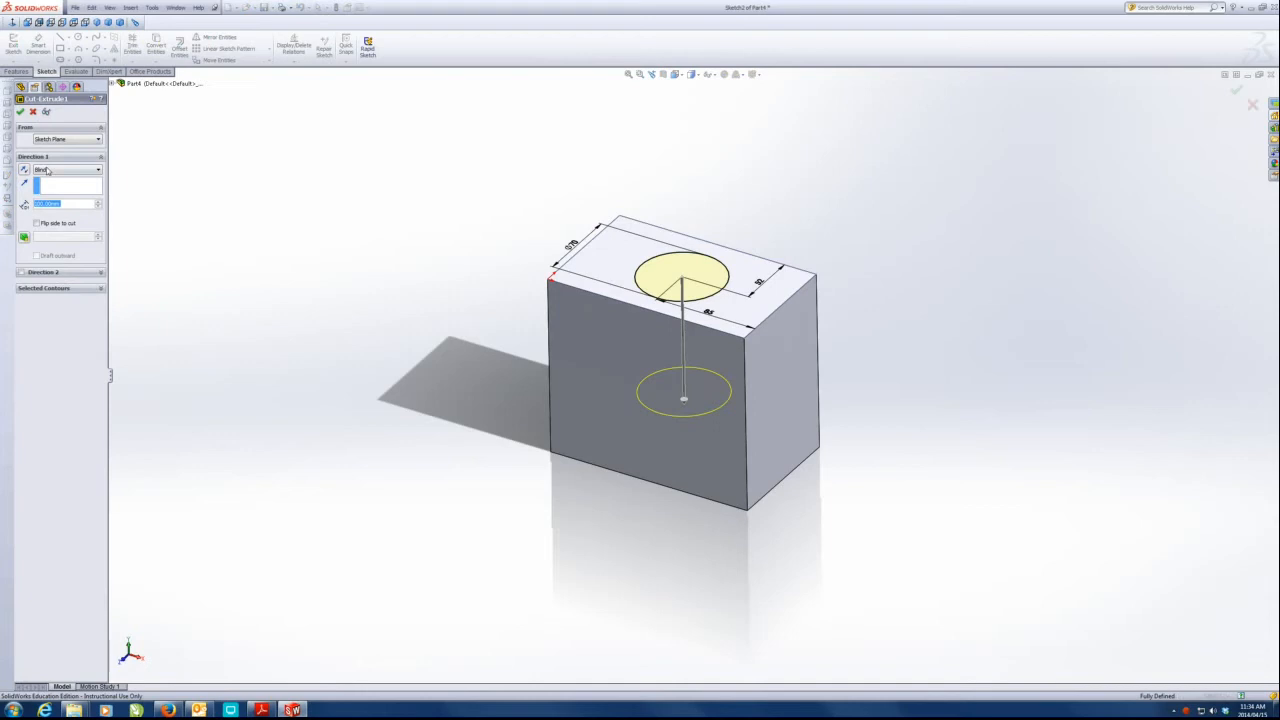
click(50, 169)
click(50, 185)
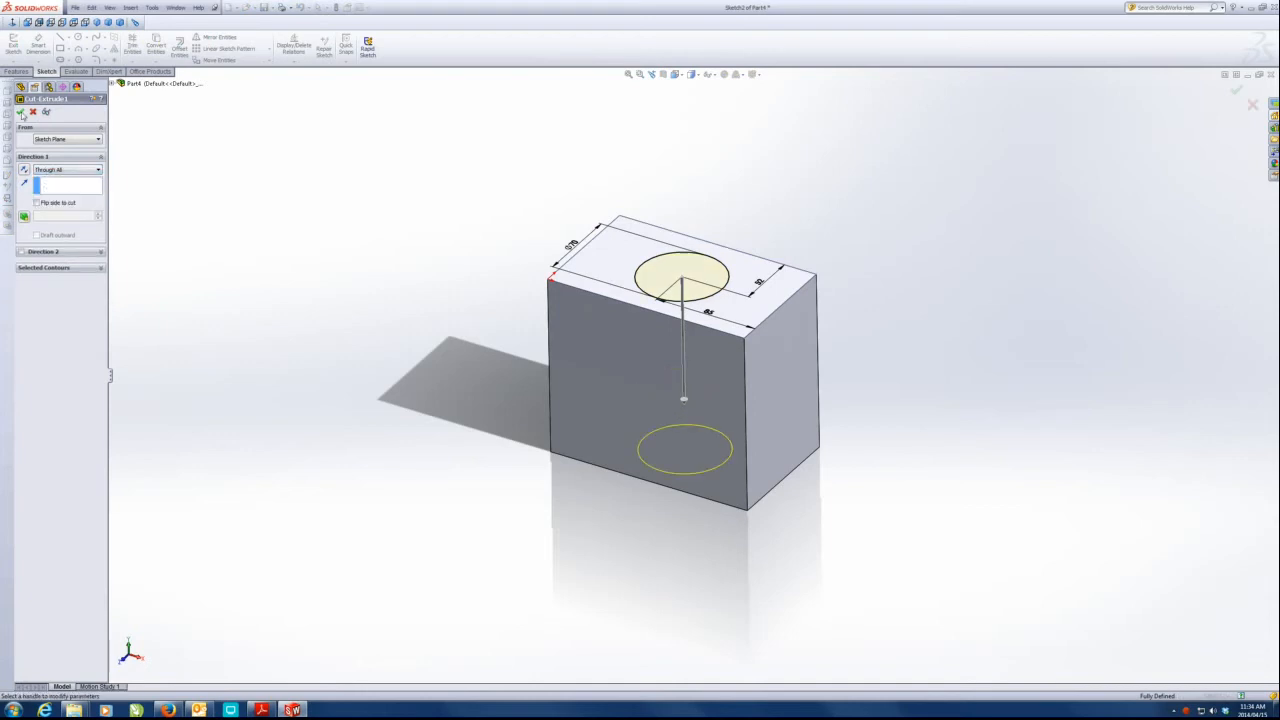
click(21, 112)
middle_drag(636, 249, 651, 403)
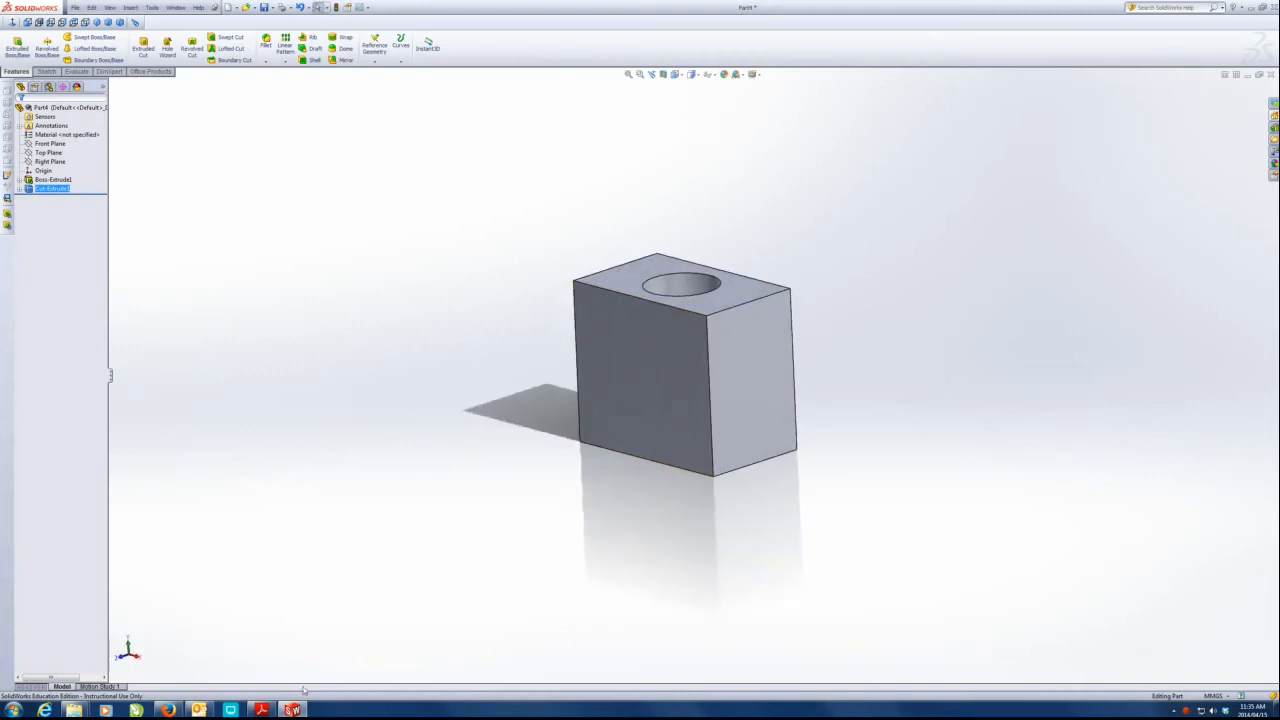
Switch to the study guide in Adobe Reader, read on through Exercise 1.7 and its drawing, and return to SolidWorks.
click(261, 710)
scroll(580, 370, down, 8)
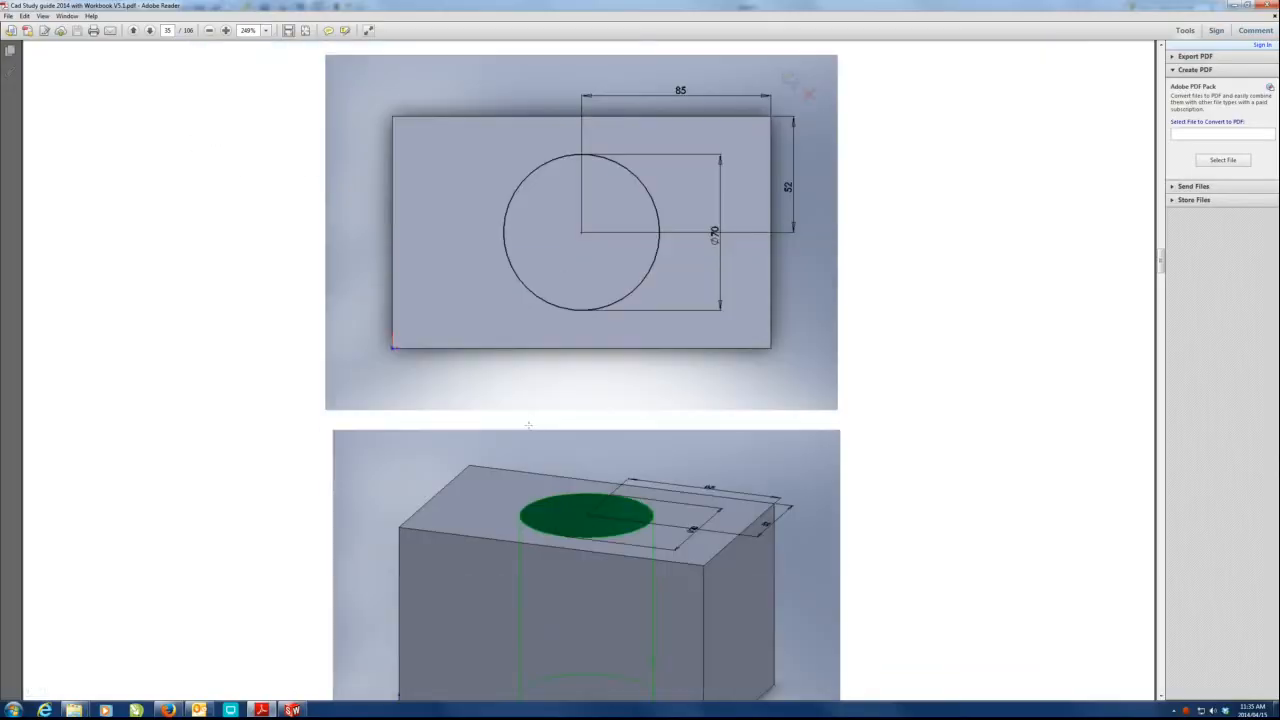
scroll(401, 275, down, 9)
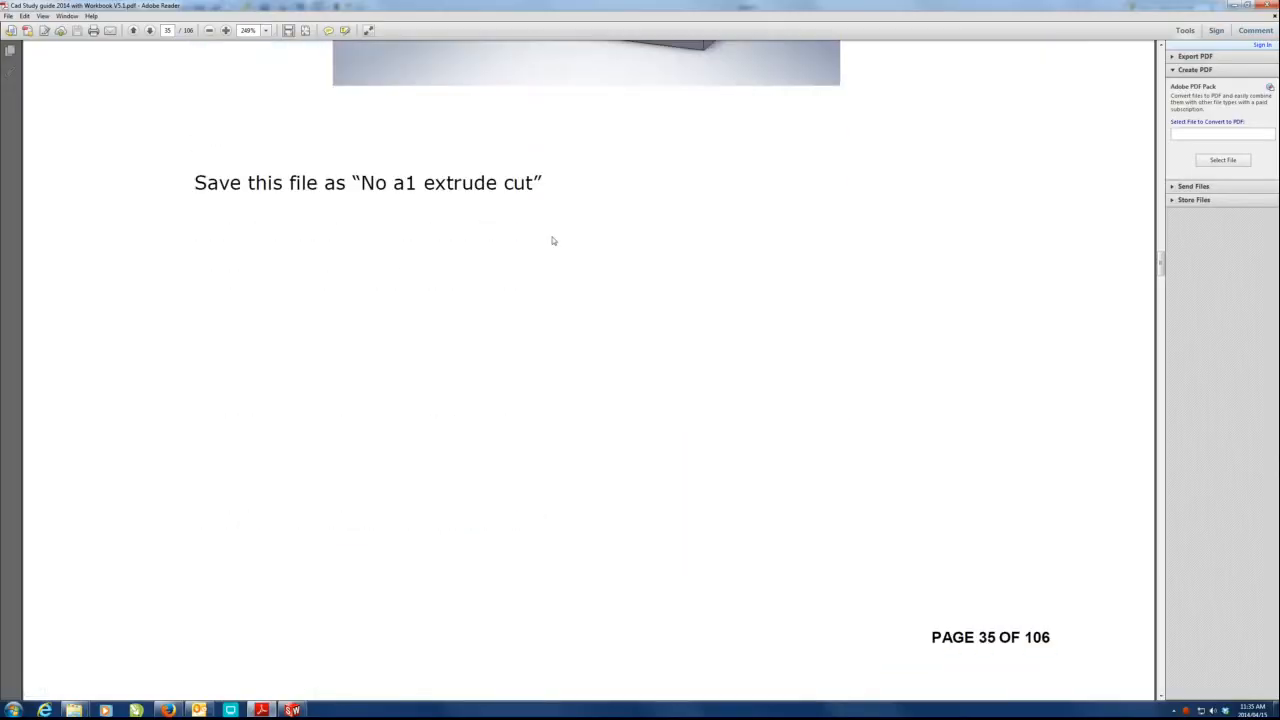
scroll(520, 291, down, 10)
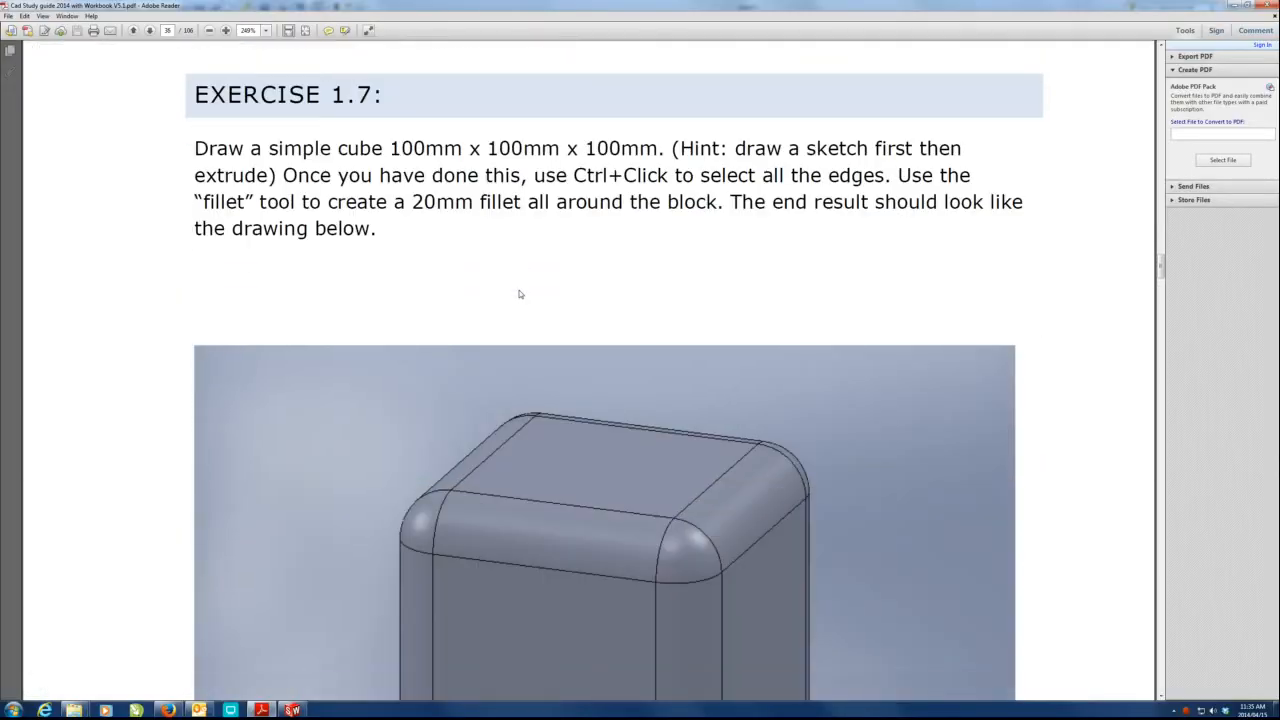
scroll(519, 294, down, 5)
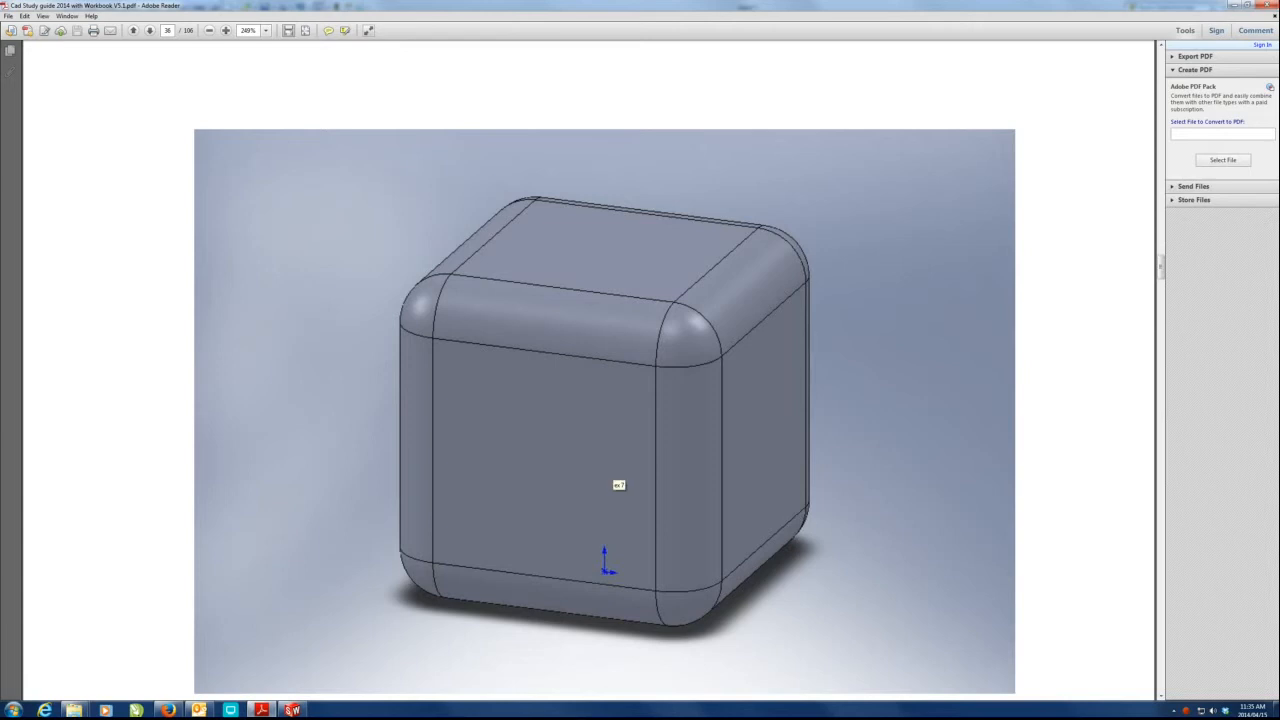
click(1235, 7)
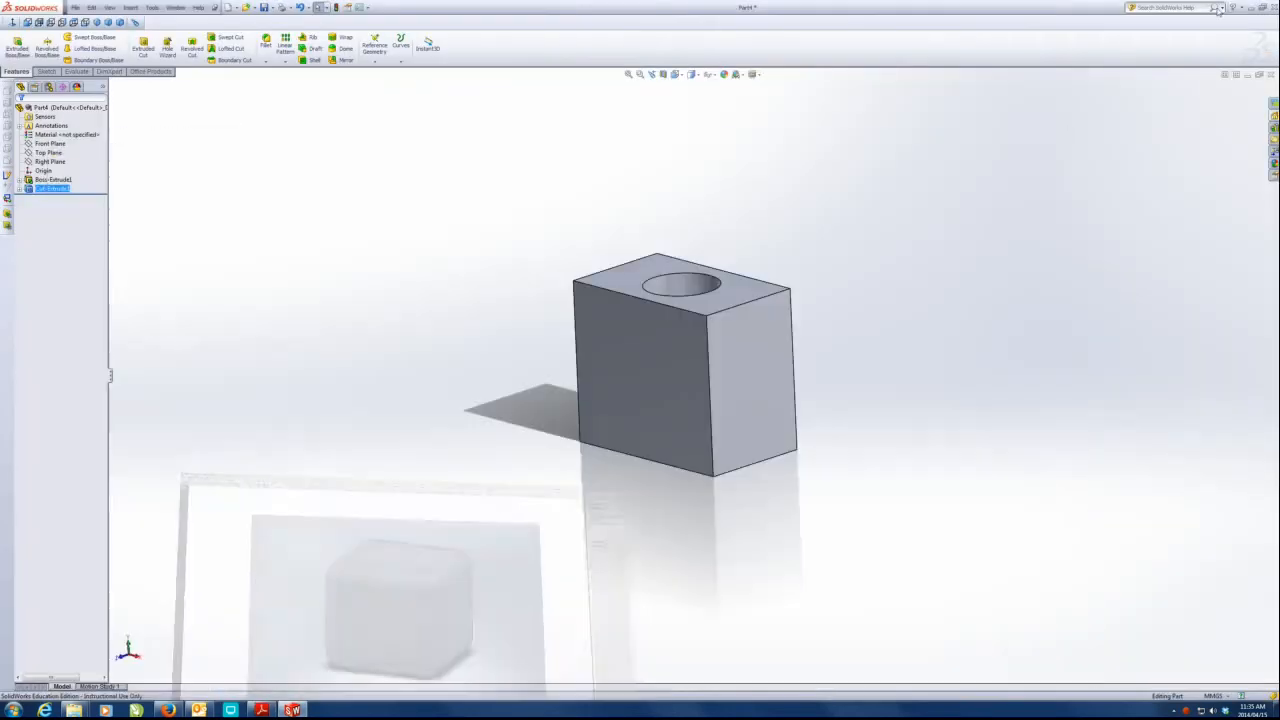
Start a constant-radius Fillet, check the required radius in Exercise 1.7 of the study guide, and set the radius to 20 mm.
click(50, 72)
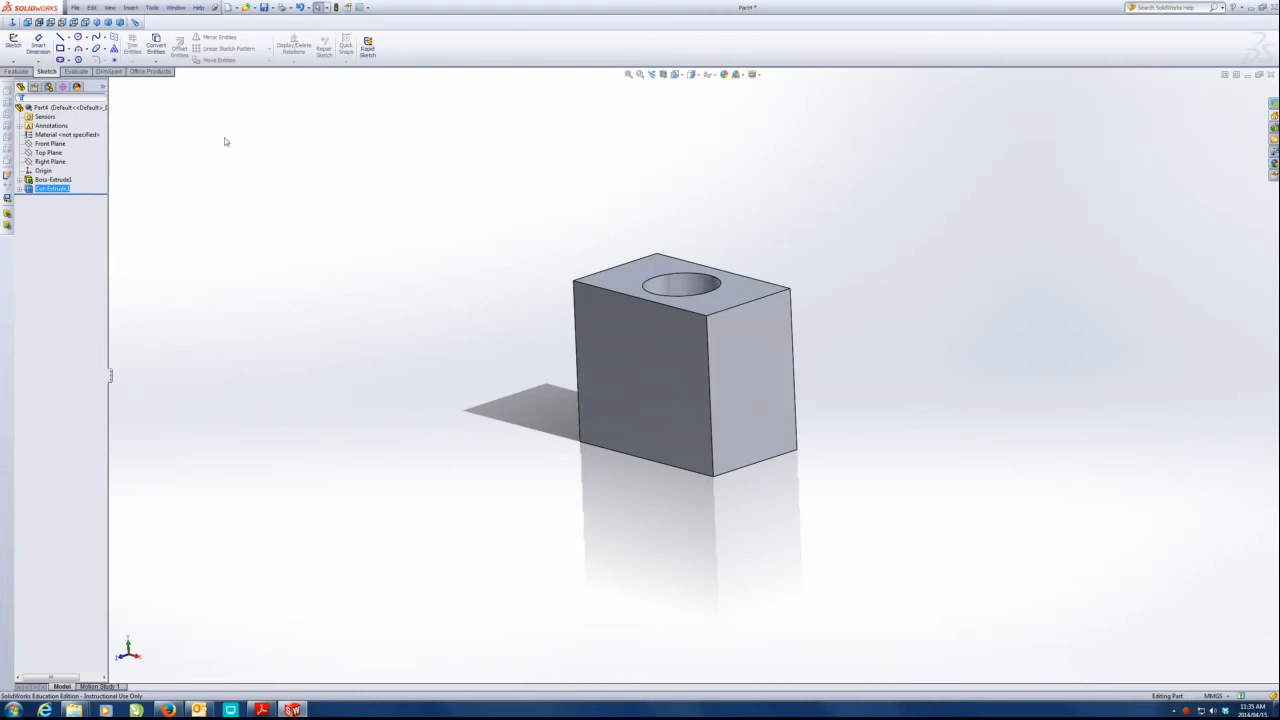
click(13, 73)
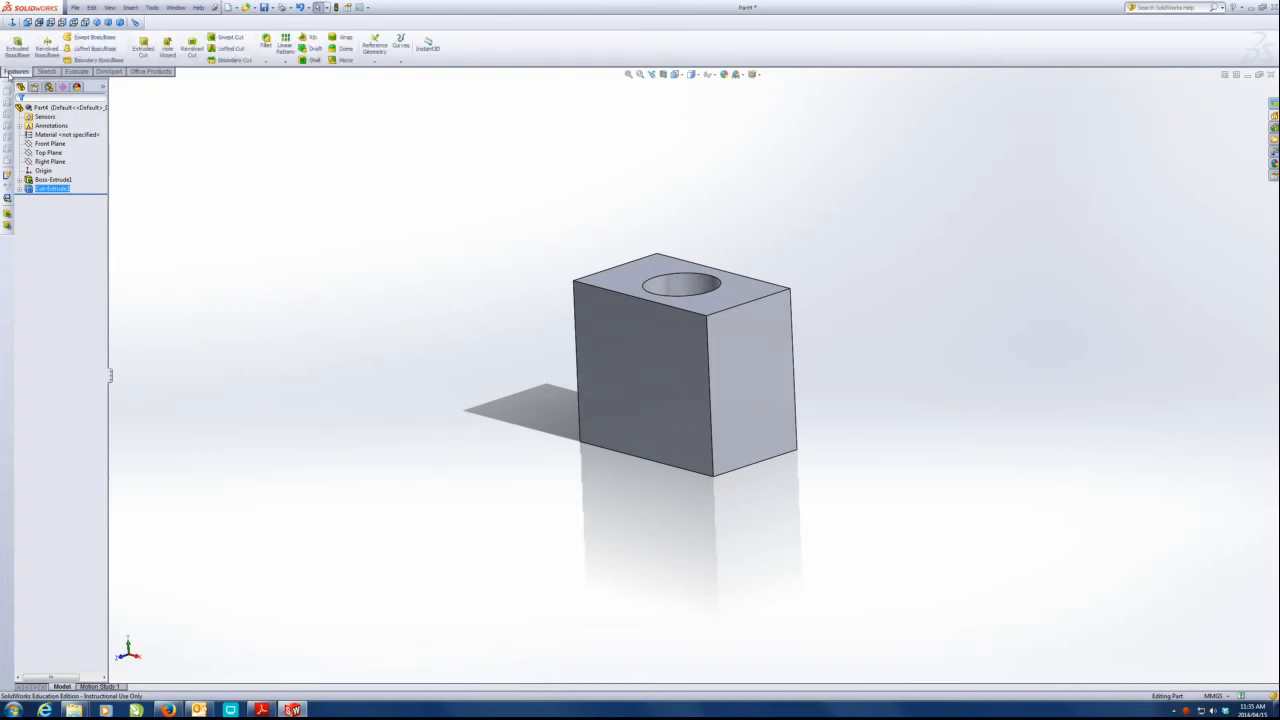
click(266, 47)
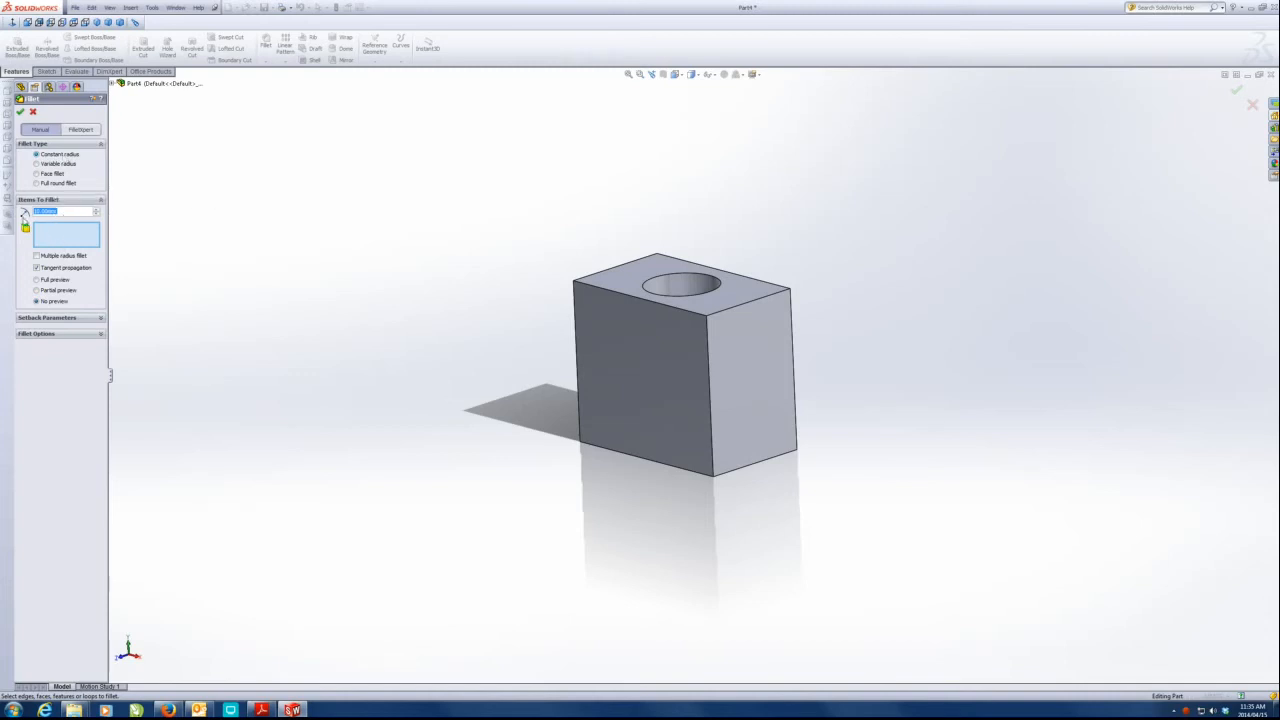
click(261, 710)
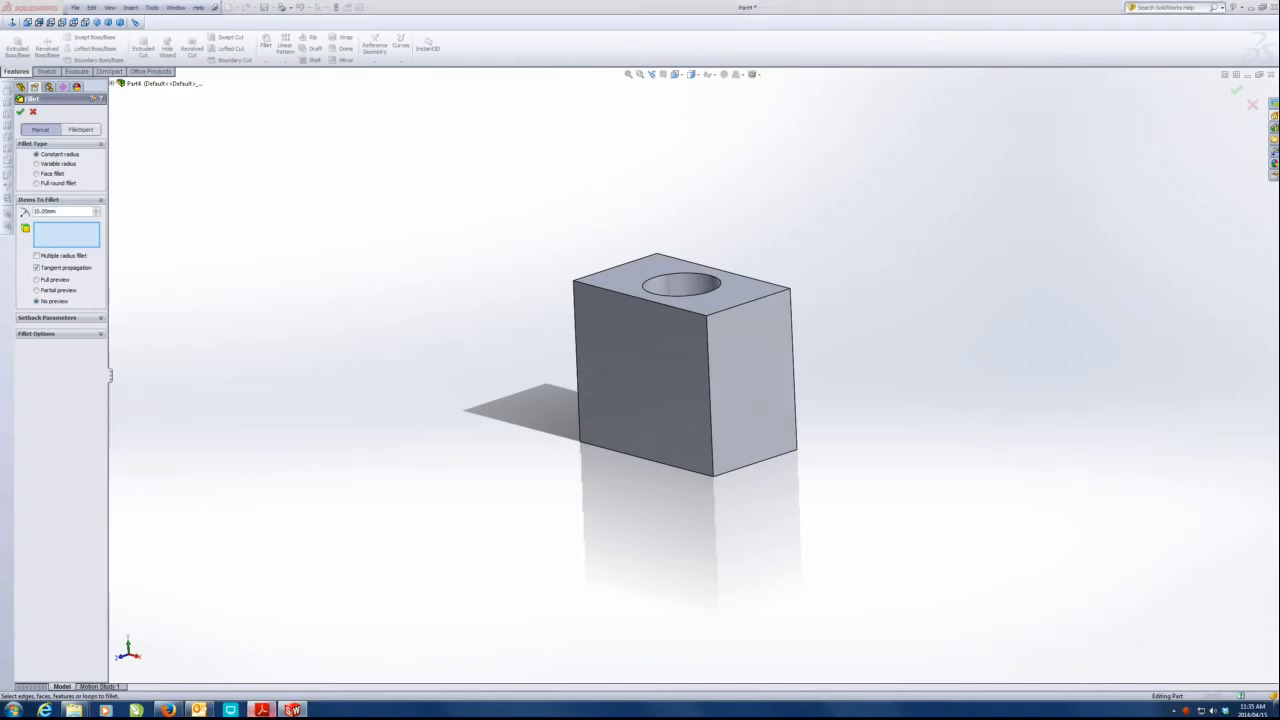
scroll(292, 608, down, 2)
scroll(350, 540, up, 5)
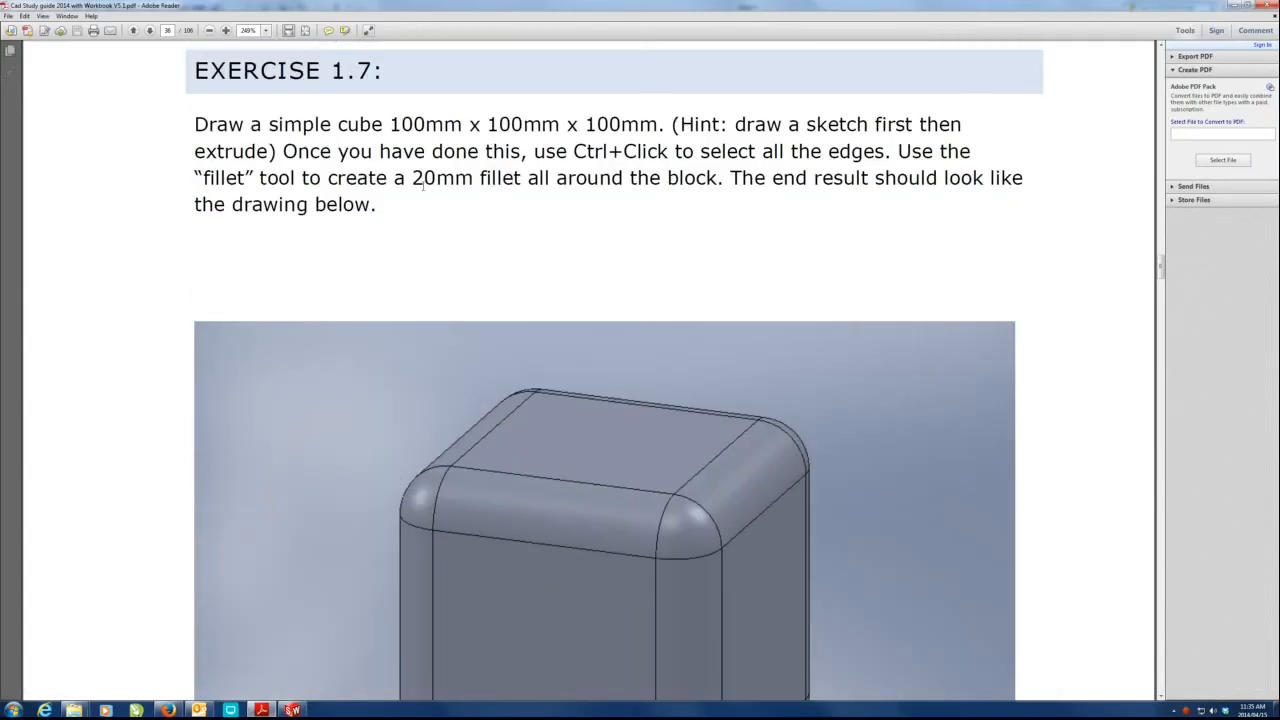
drag(405, 182, 521, 184)
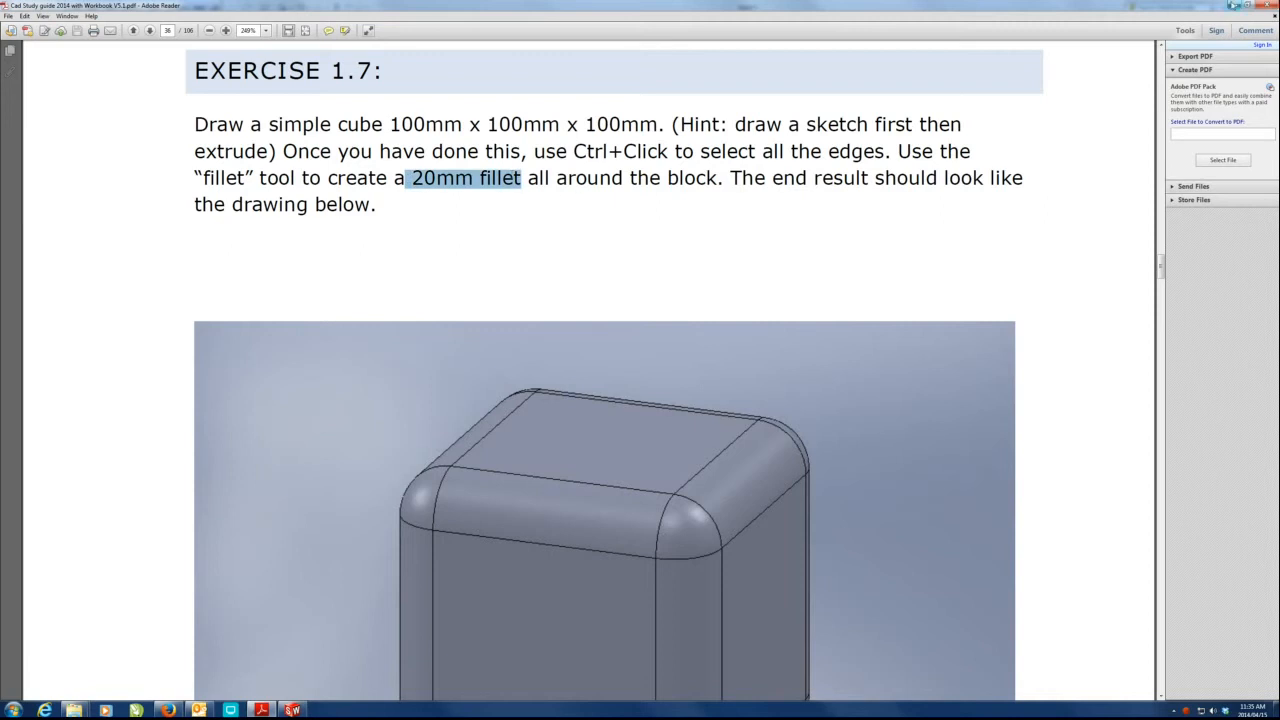
click(1233, 5)
double_click(73, 213)
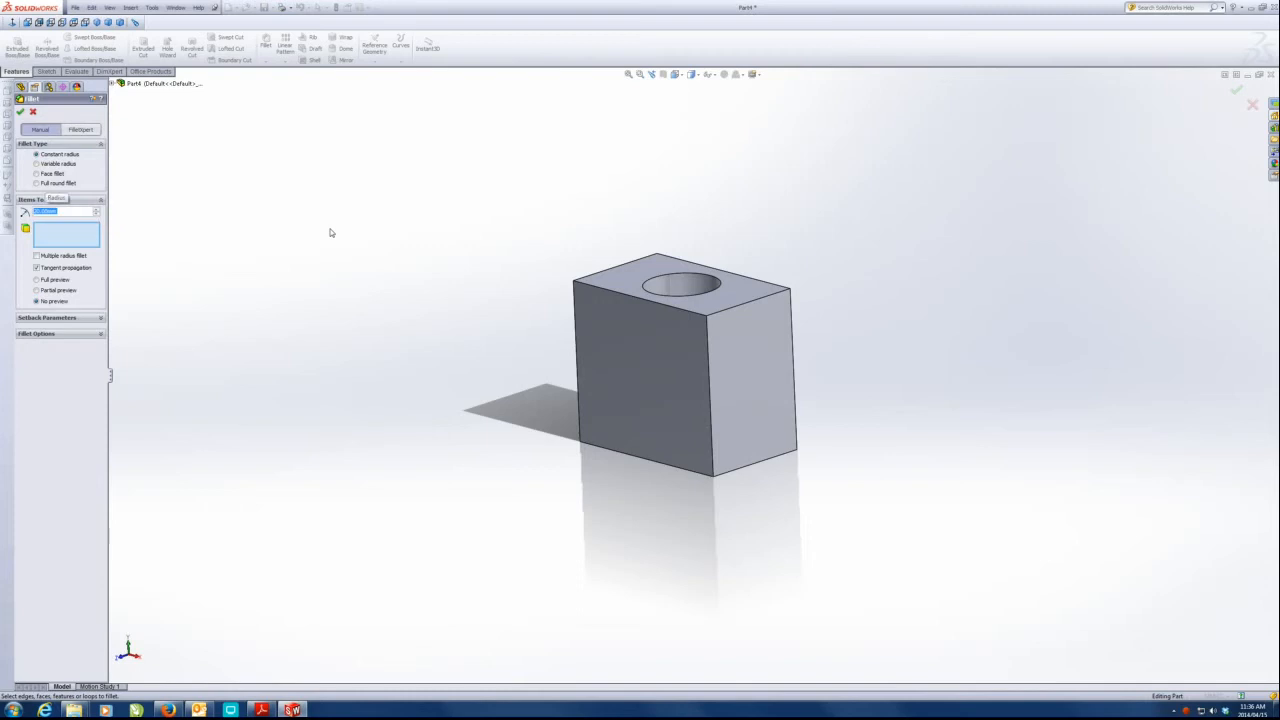
text(20)
key(Return)
Try selecting the four edges of the block's top face for the fillet, and clear the selection.
click(607, 288)
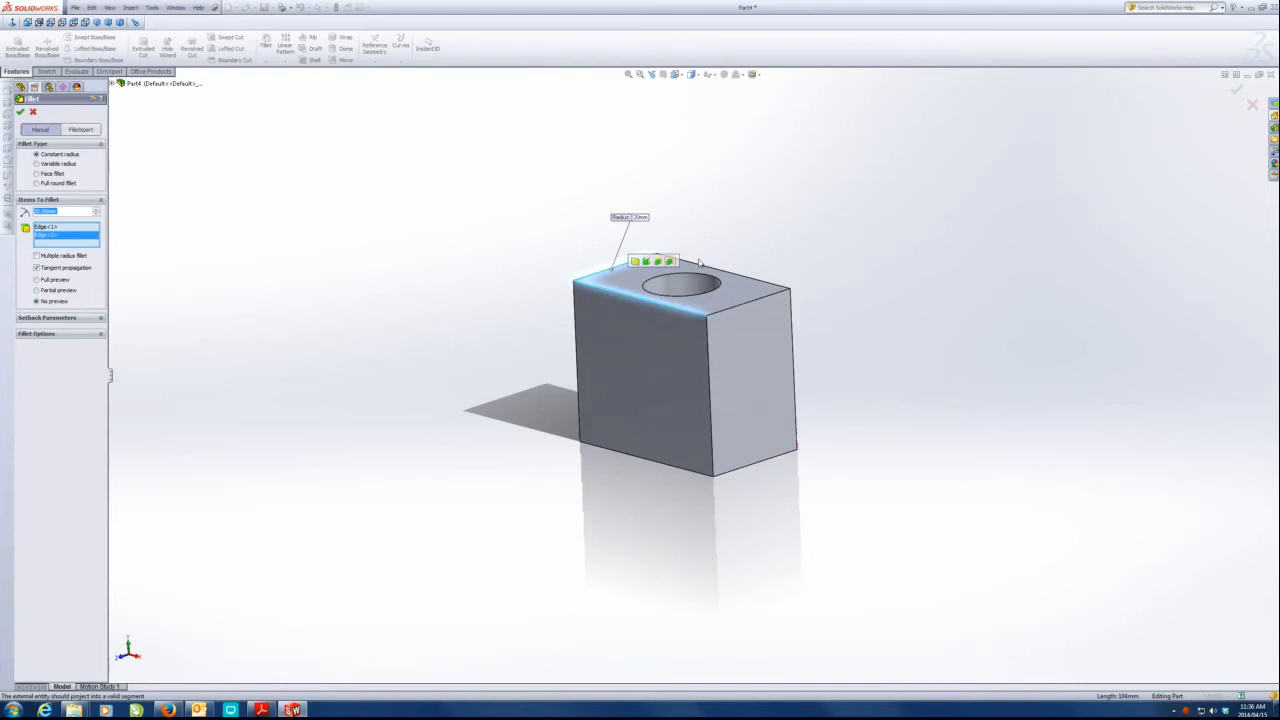
click(744, 304)
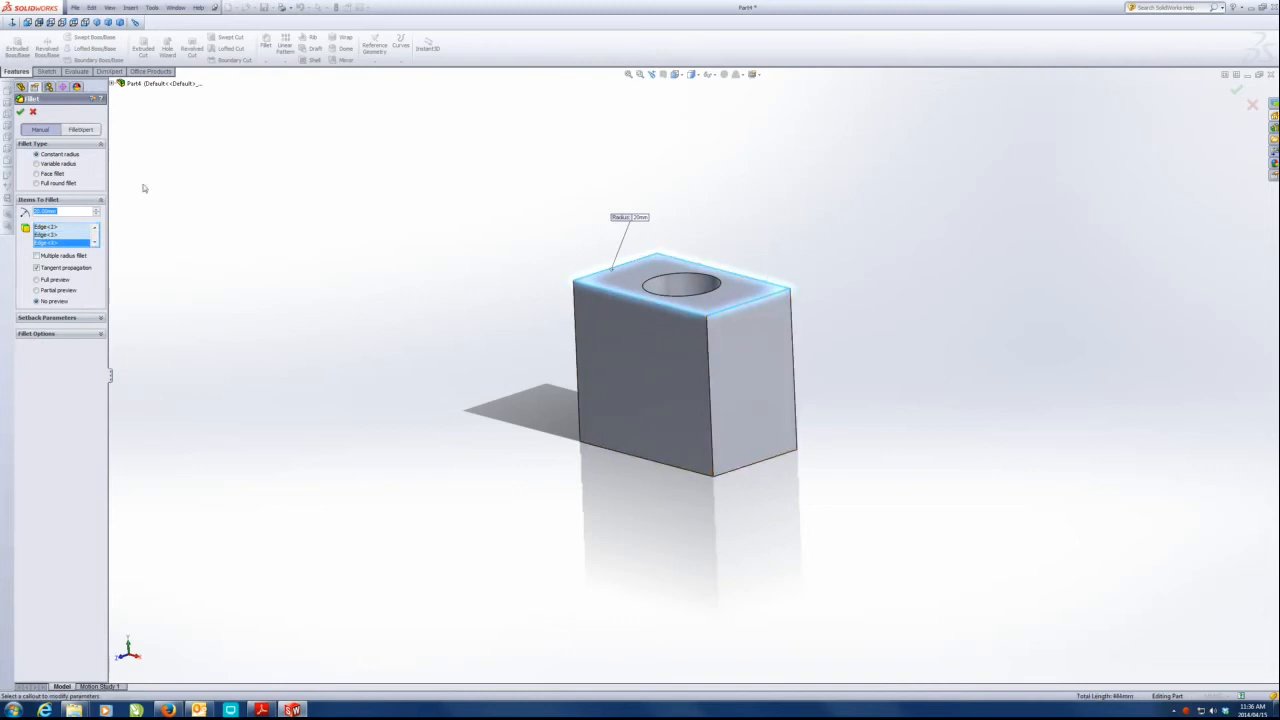
right_click(90, 236)
click(128, 244)
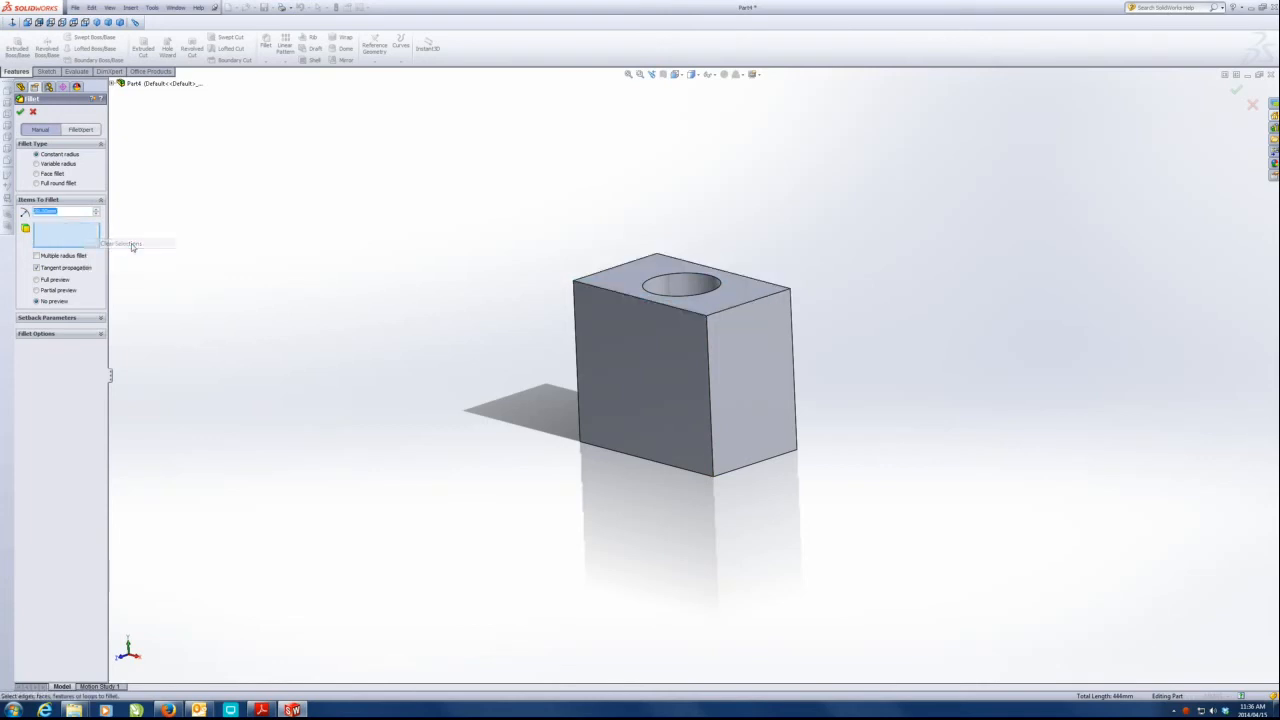
Select a top edge plus all other edges internal to the block feature, enable full preview, and complete the fillet.
click(649, 303)
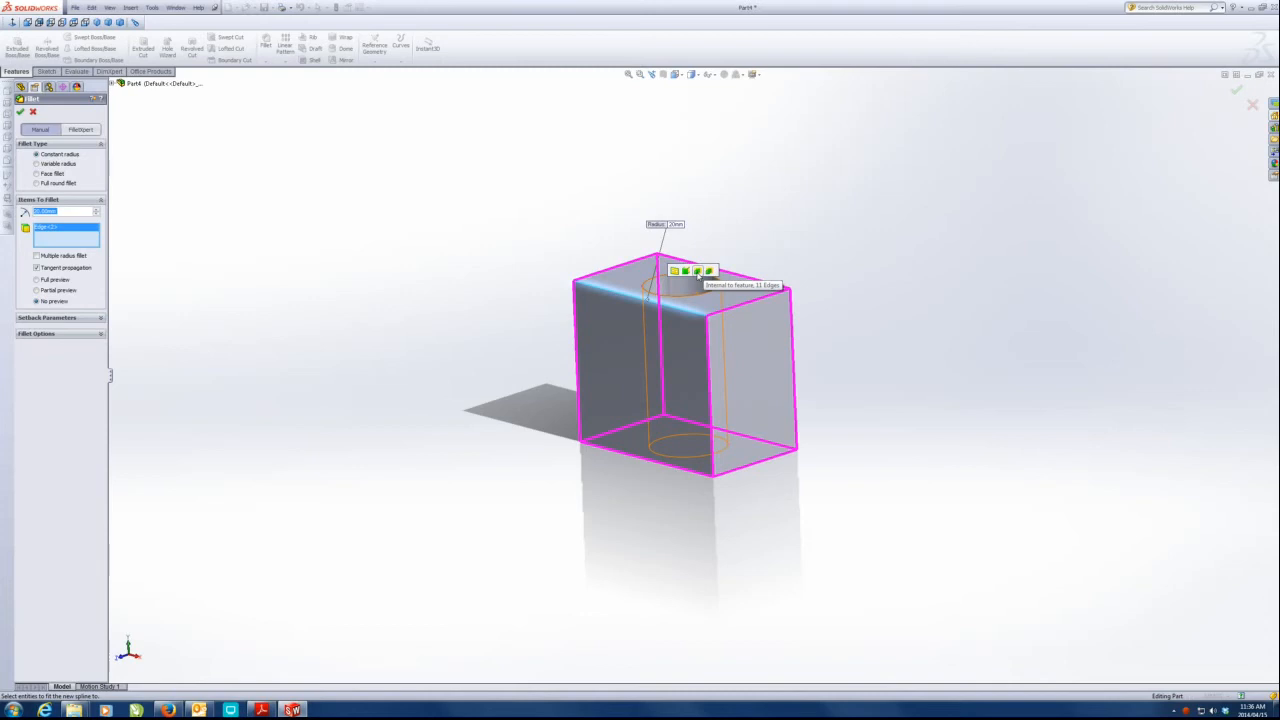
click(697, 272)
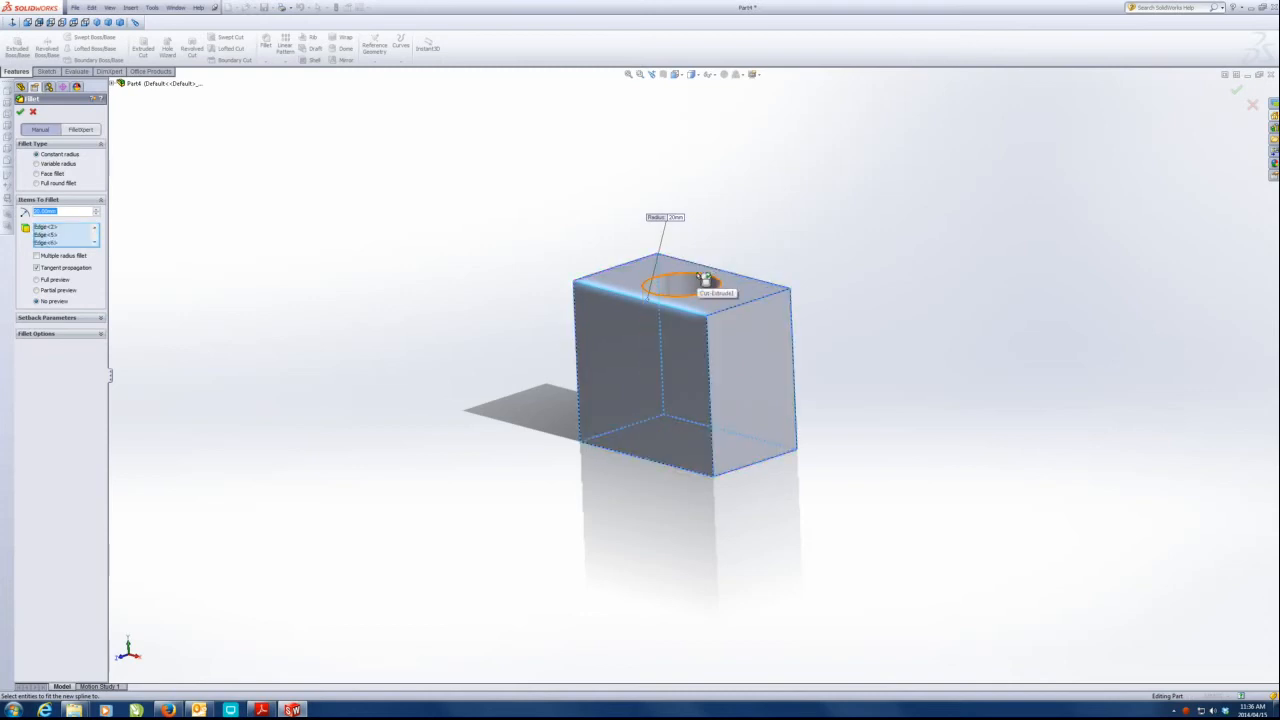
click(37, 280)
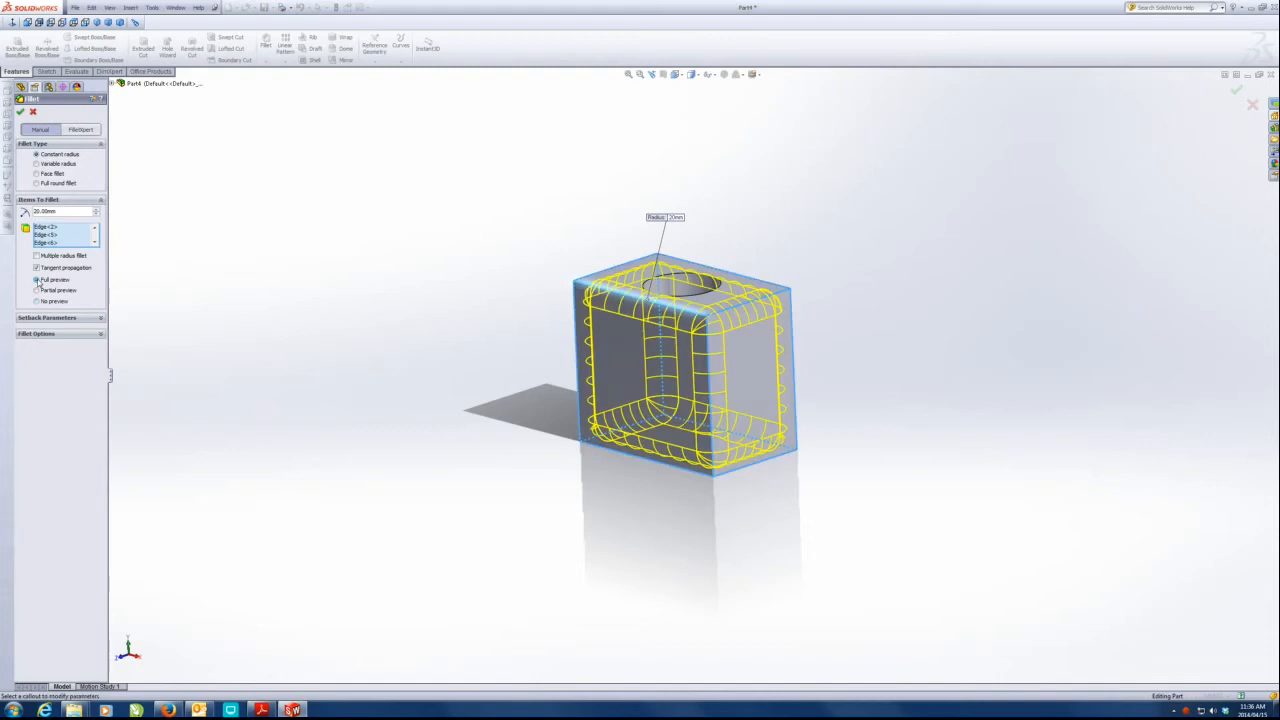
click(37, 301)
click(37, 290)
click(37, 280)
click(20, 113)
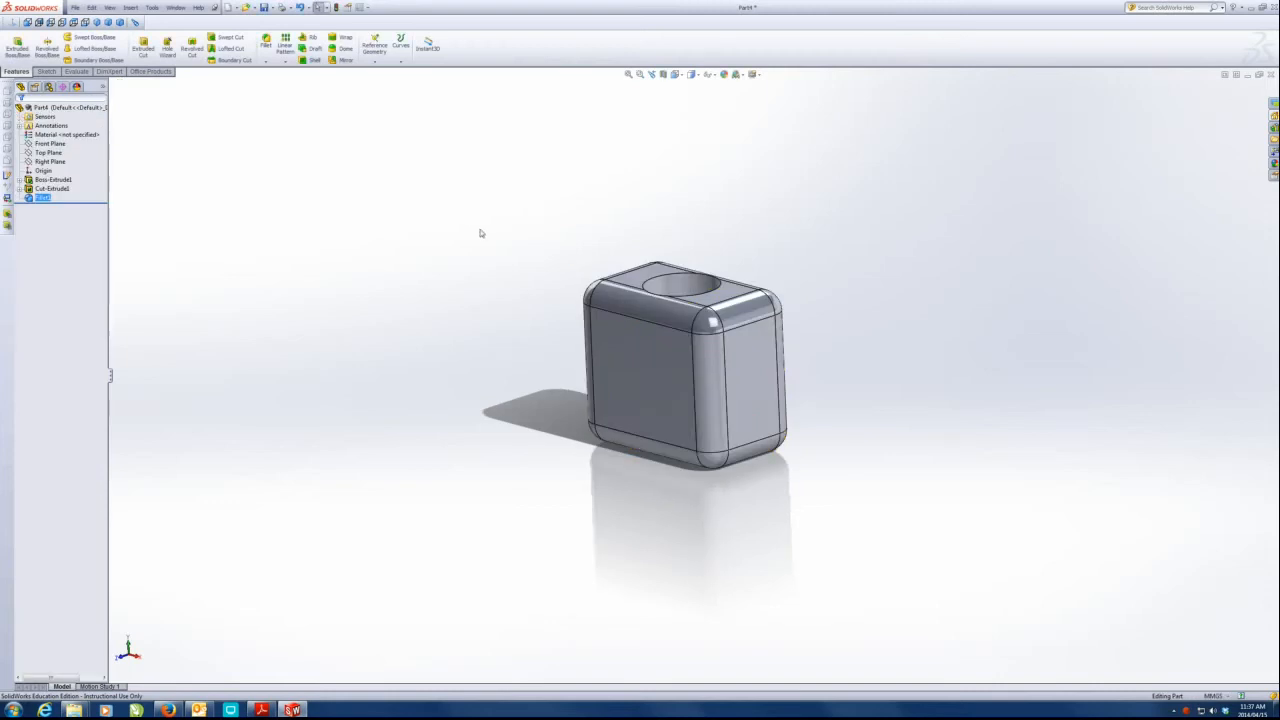
scroll(700, 300, down, 5)
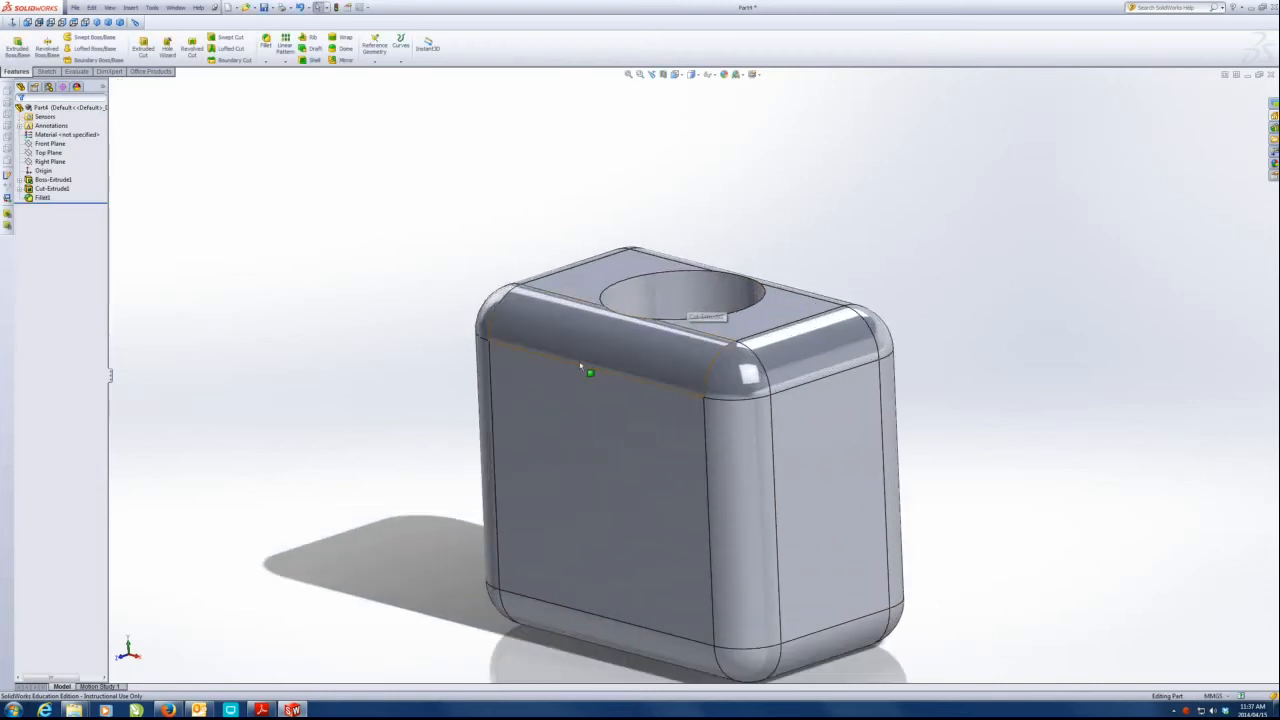
mouse_move(650, 367)
middle_down()
mouse_move(640, 360)
mouse_move(645, 370)
middle_up()
scroll(645, 370, up, 3)
scroll(666, 400, down, 2)
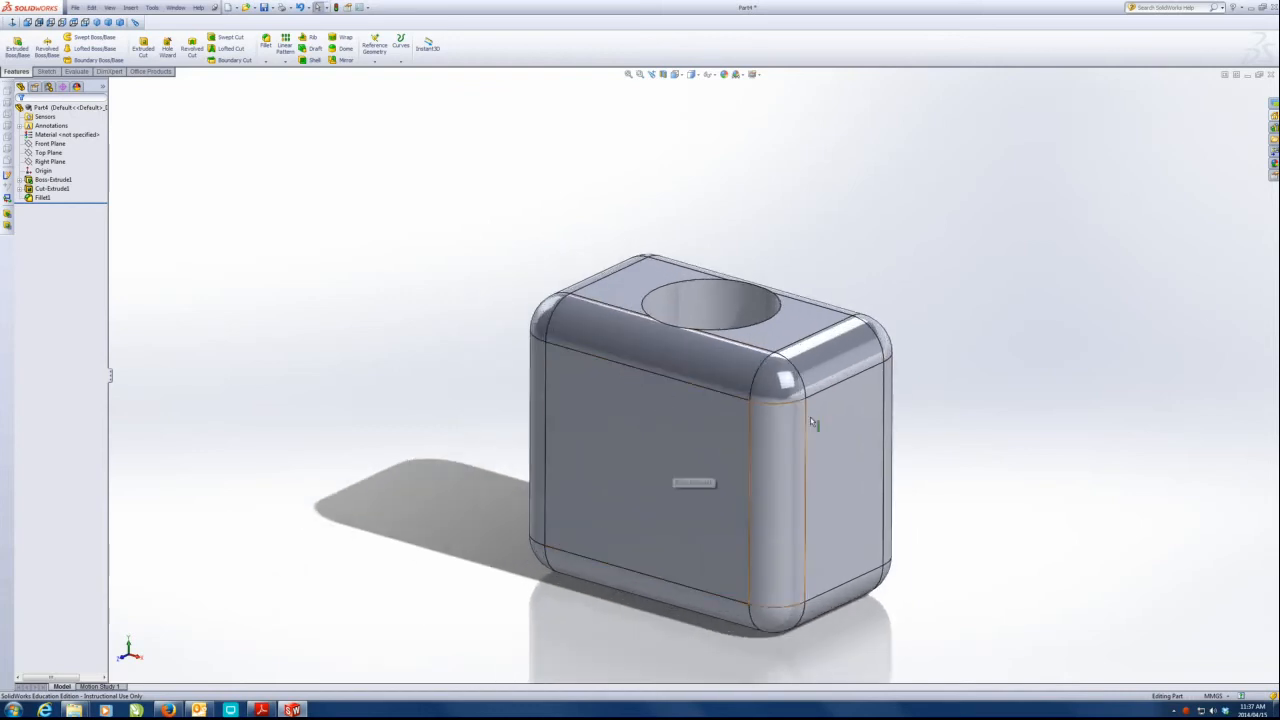
Switch to the study guide in Adobe Reader, find the Exercise 1.8 bracket drawing, and rotate the page view clockwise to read it.
click(262, 711)
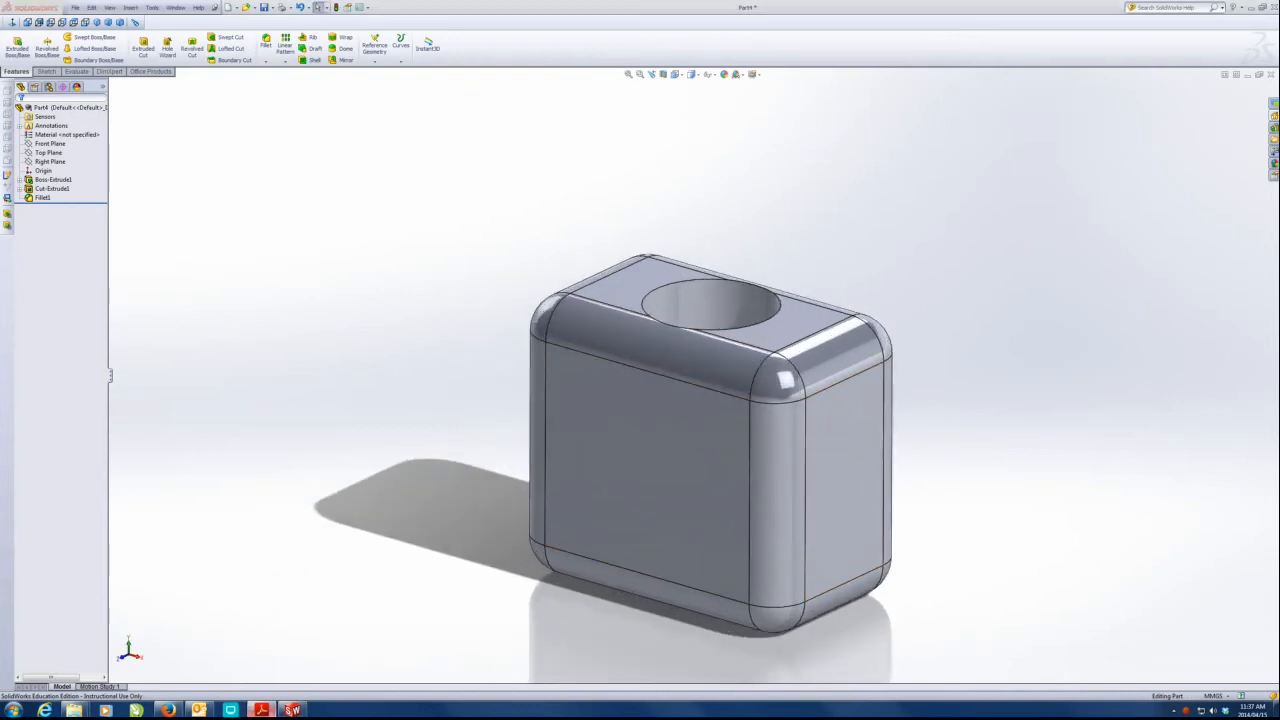
scroll(437, 310, down, 3)
scroll(460, 437, down, 15)
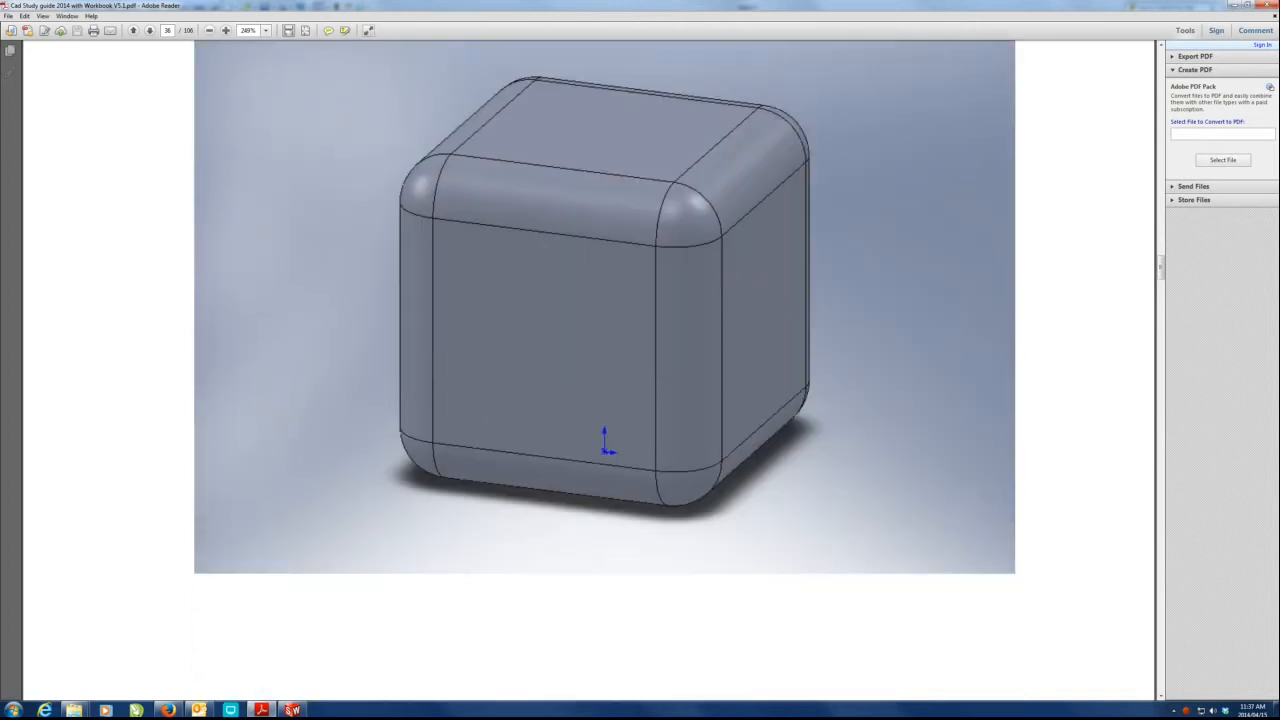
scroll(461, 437, down, 10)
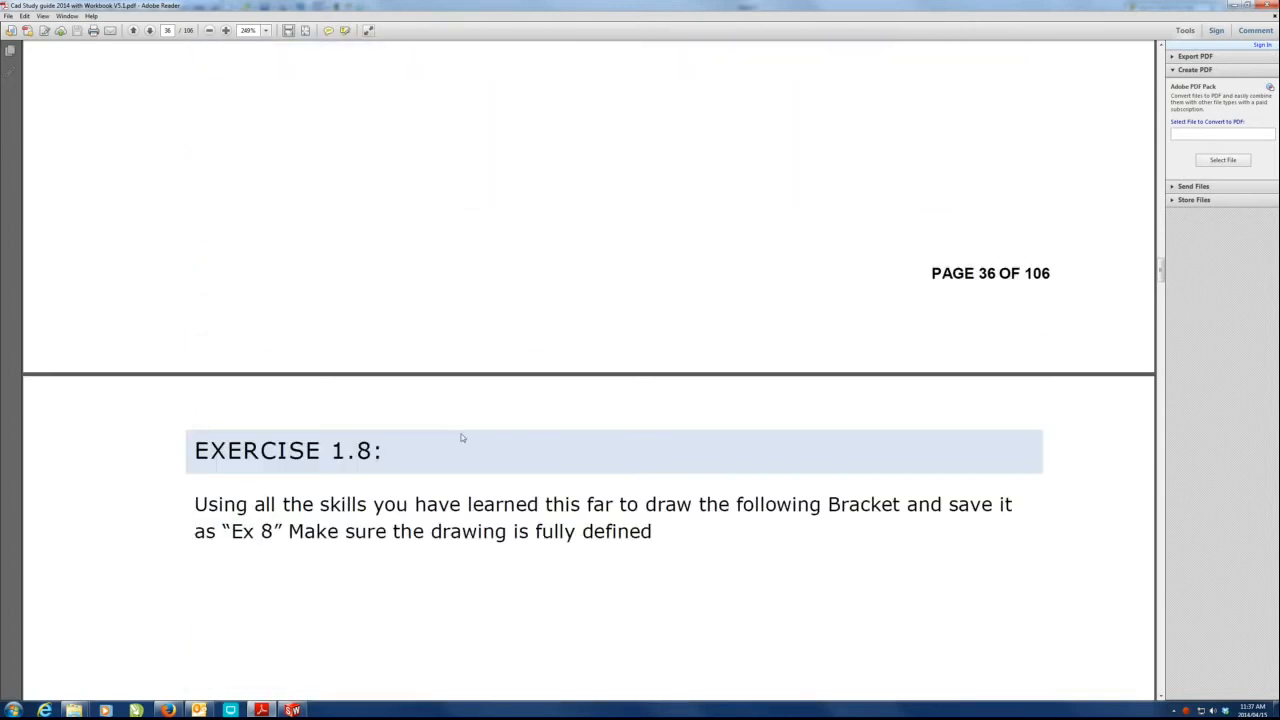
scroll(460, 433, down, 5)
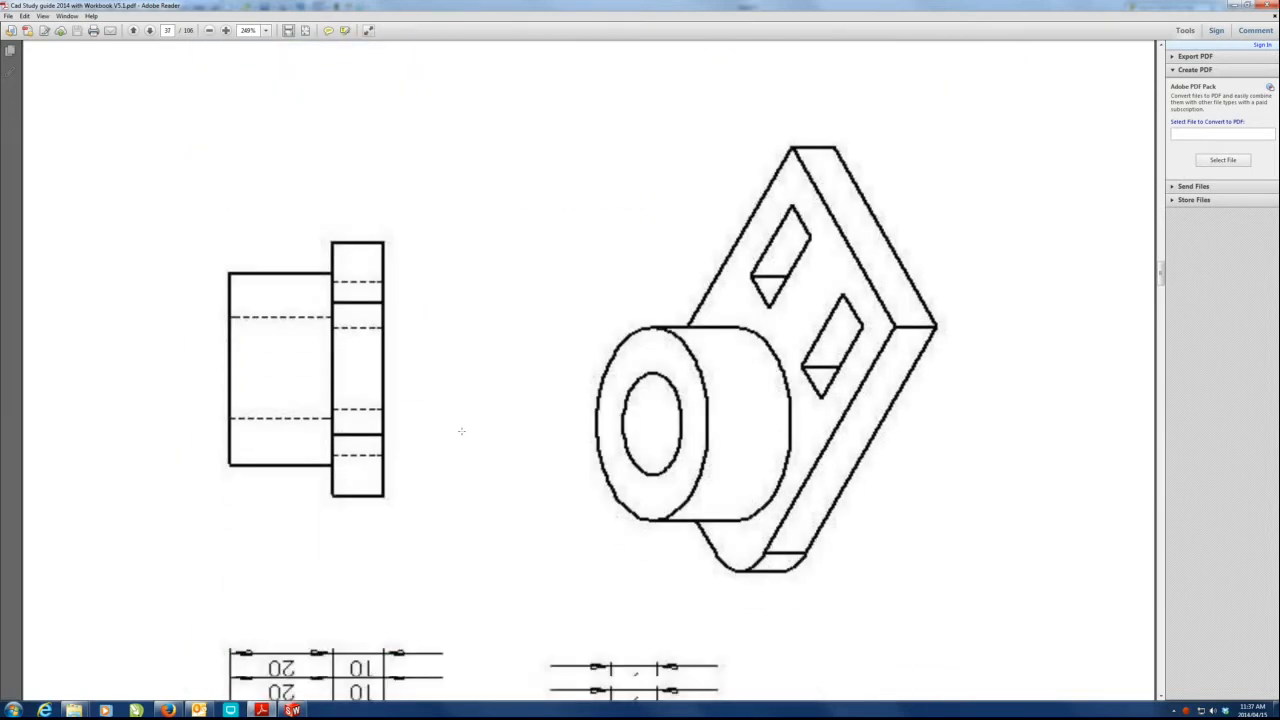
scroll(443, 332, down, 2)
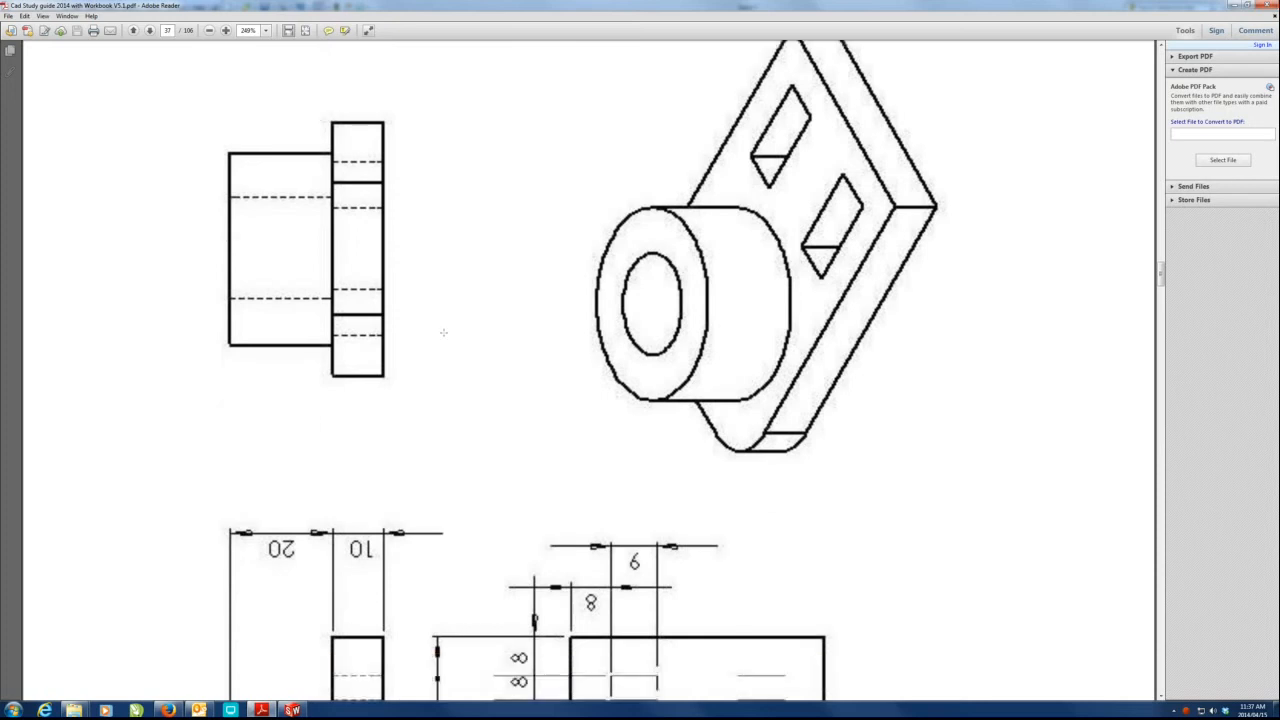
right_click(440, 313)
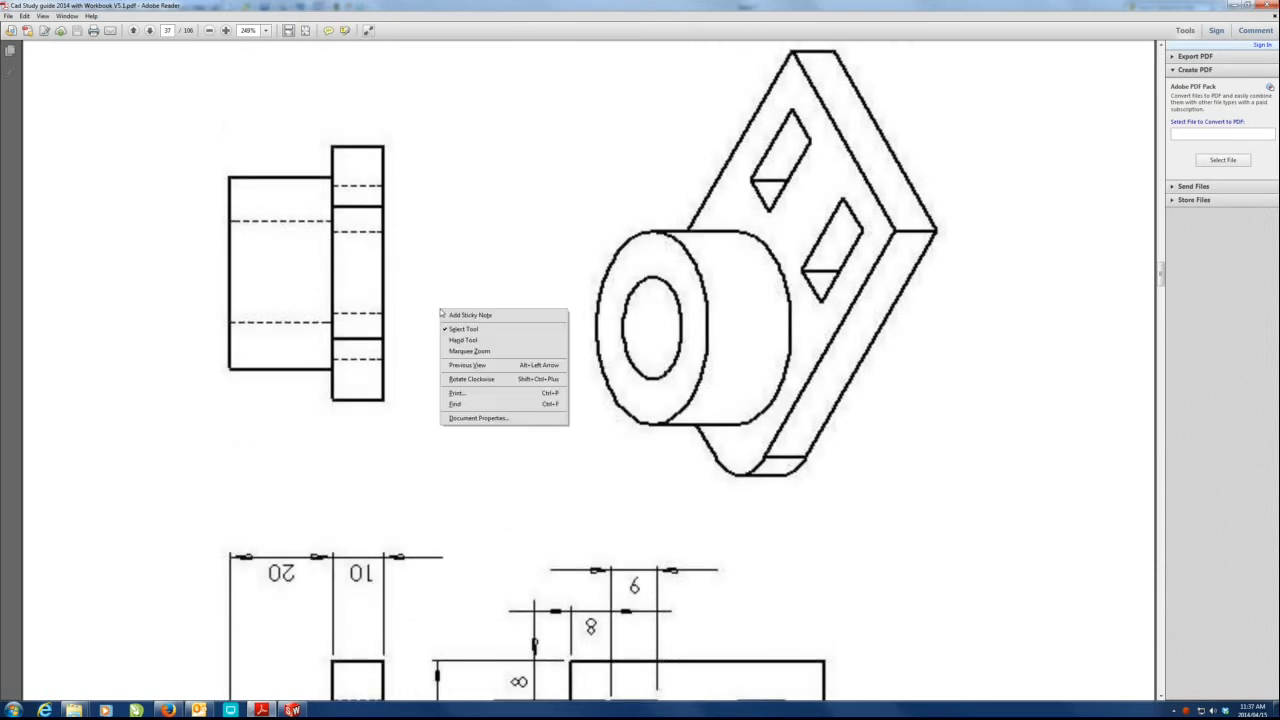
click(472, 379)
scroll(258, 330, down, 2)
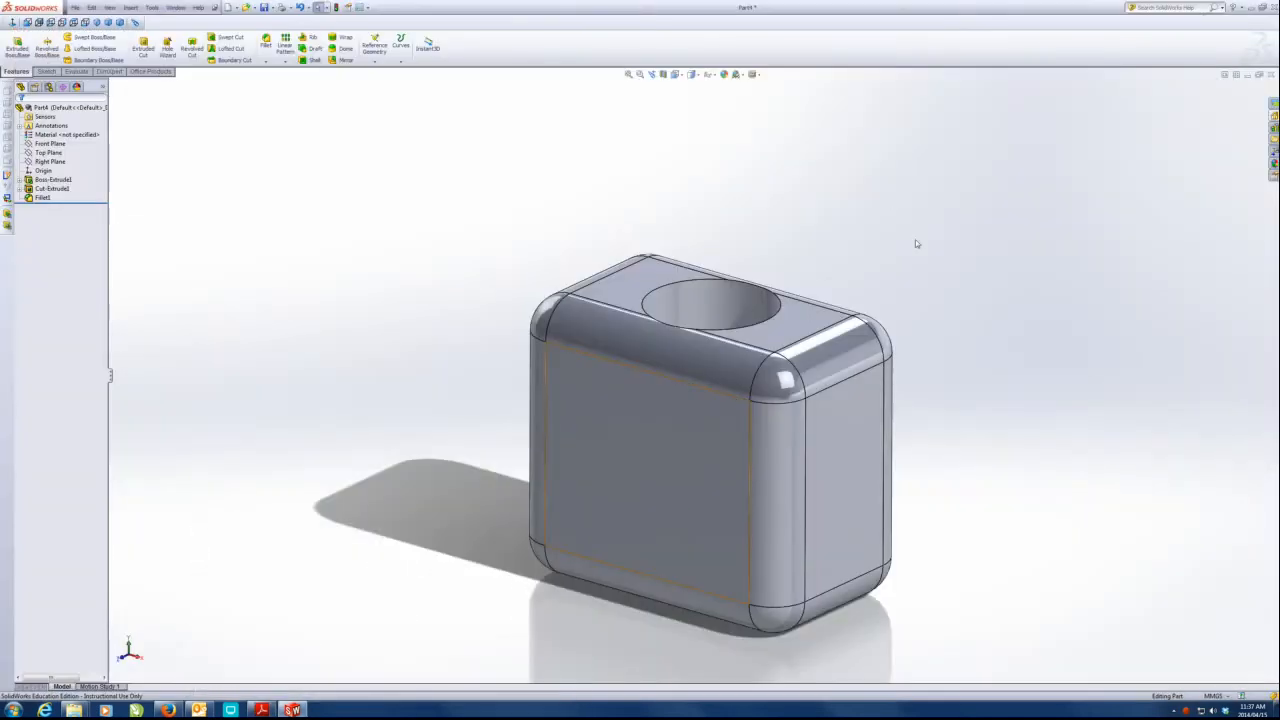
Close the filleted block in SolidWorks without saving it and create a new part document.
click(1270, 74)
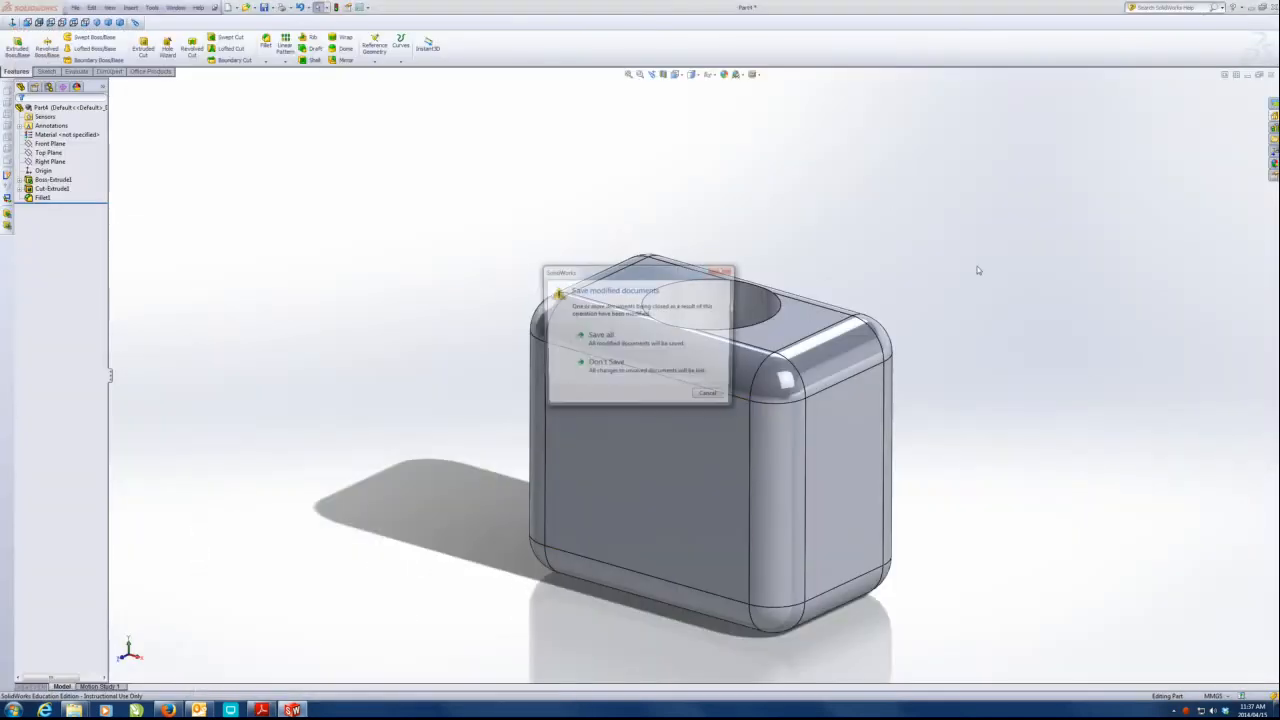
click(628, 376)
click(75, 8)
click(88, 23)
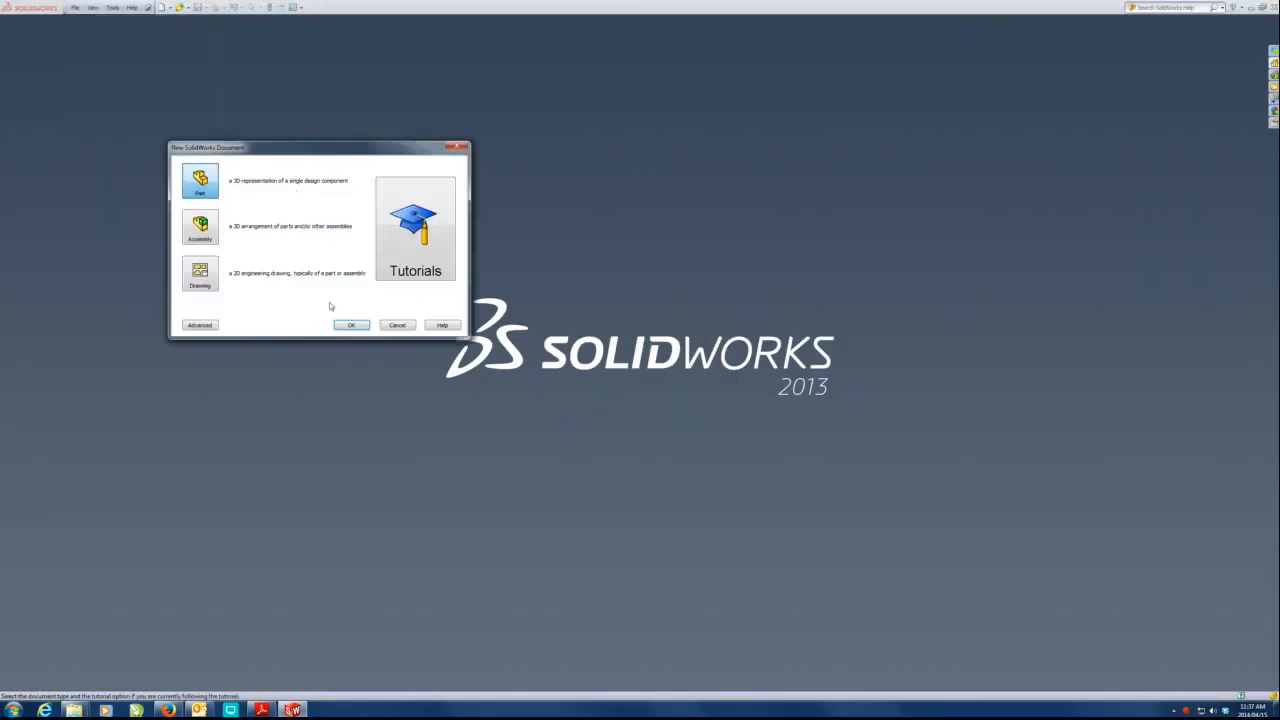
click(351, 325)
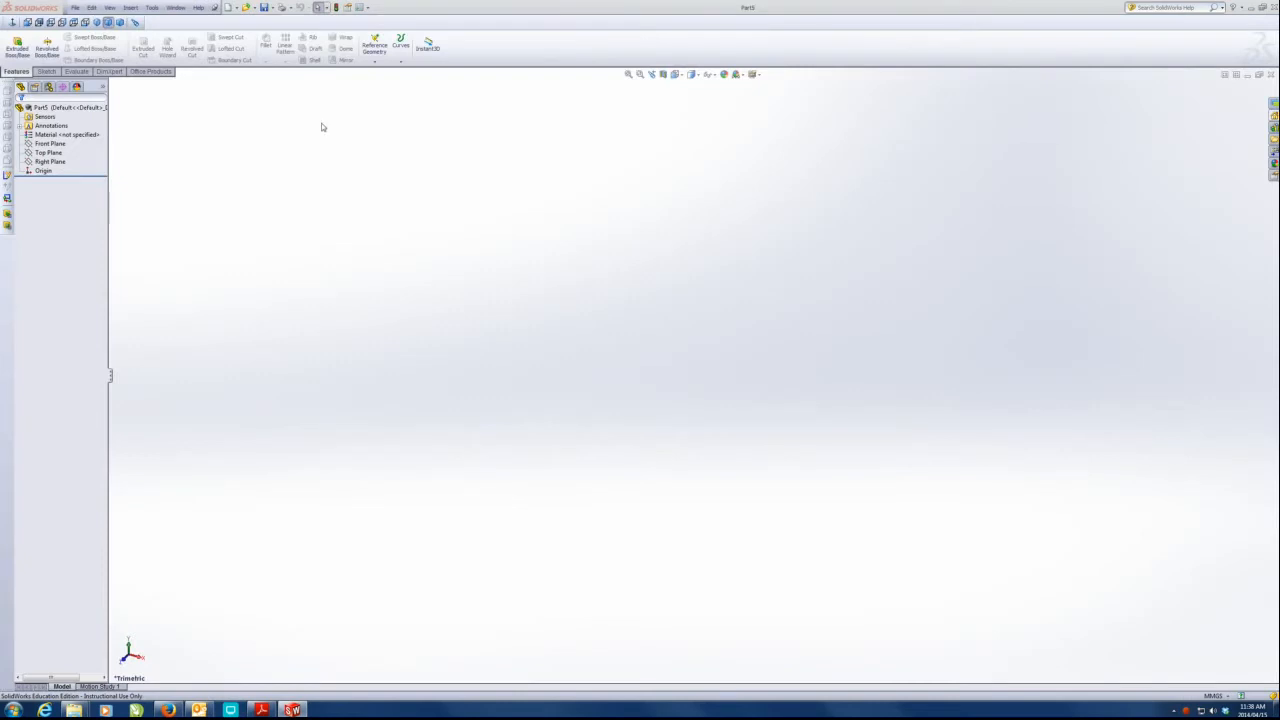
Start a new sketch on the Top Plane.
click(46, 153)
click(44, 156)
click(50, 138)
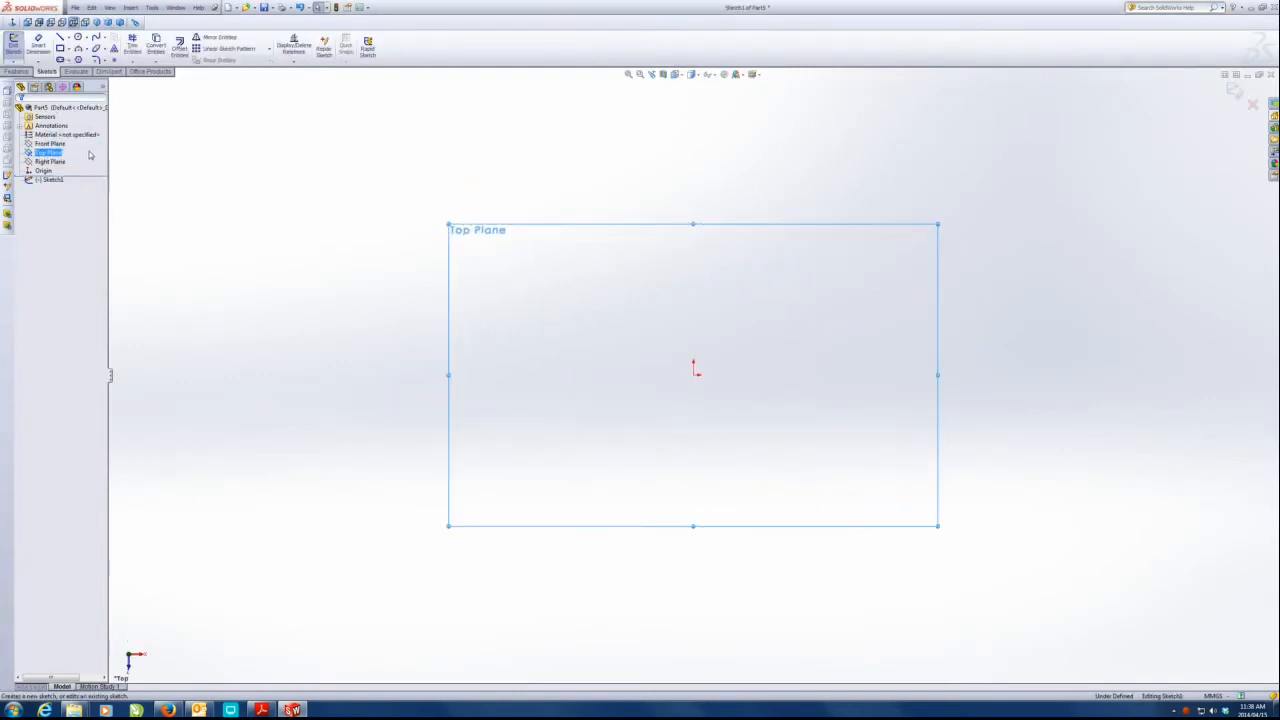
click(1188, 710)
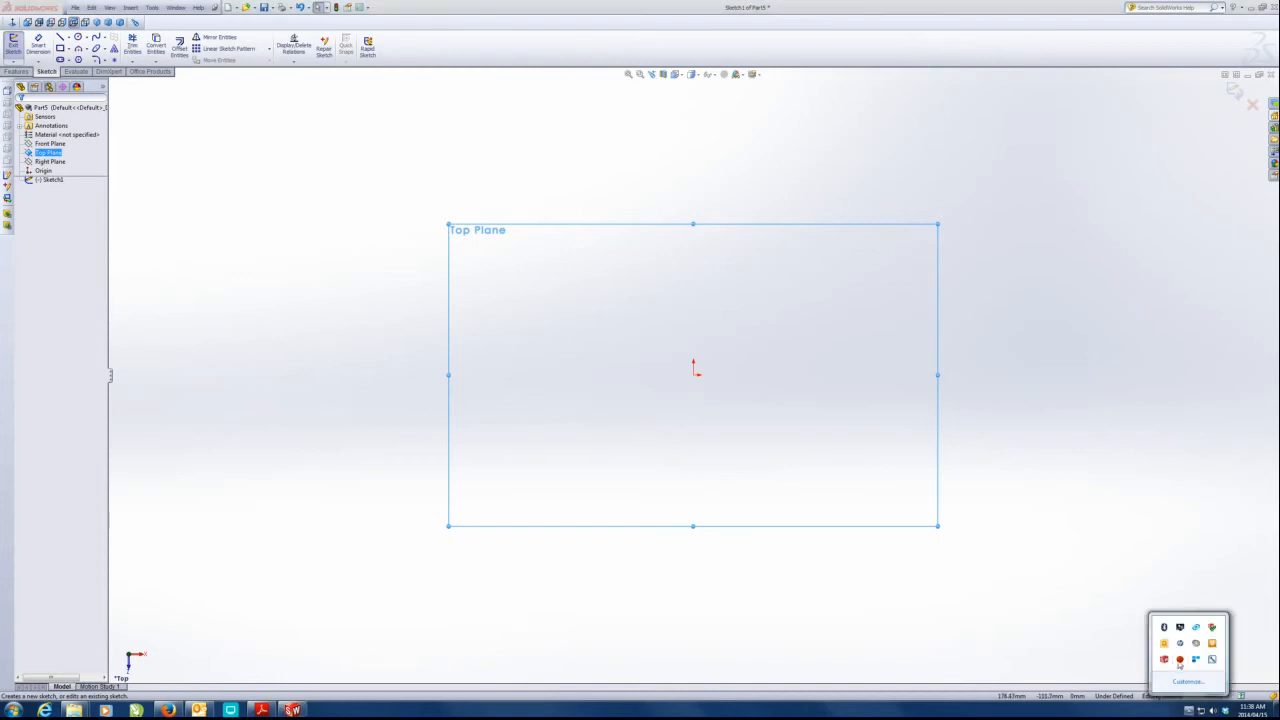
right_click(1180, 662)
click(1150, 645)
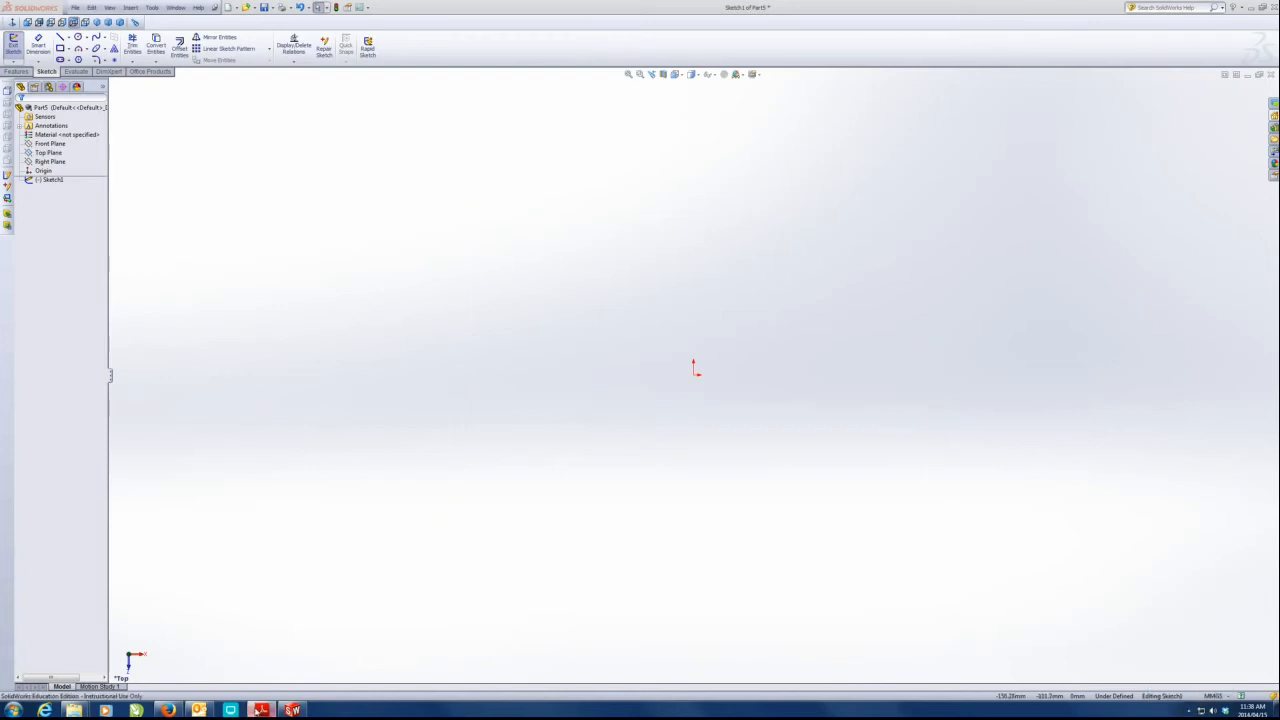
Check the Exercise 1.8 drawing in the study guide, and sketch a corner rectangle about 96 by 65 mm starting at the origin.
click(261, 710)
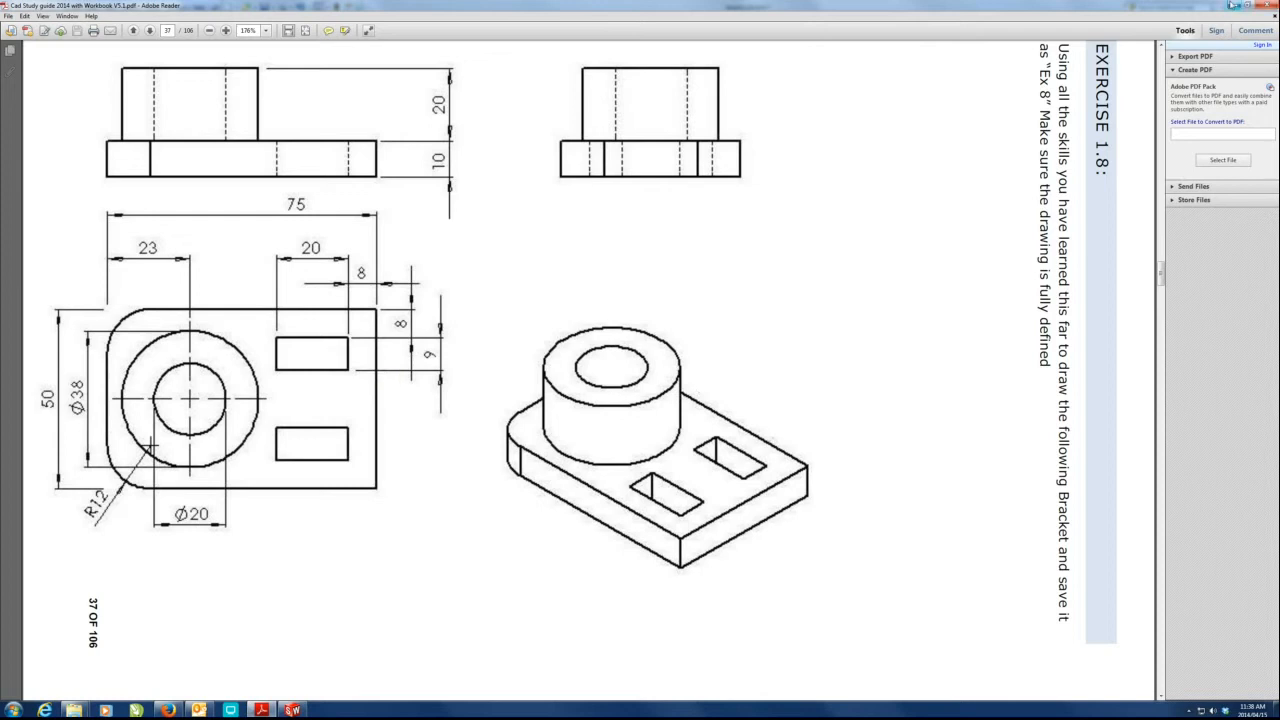
click(1232, 4)
click(61, 48)
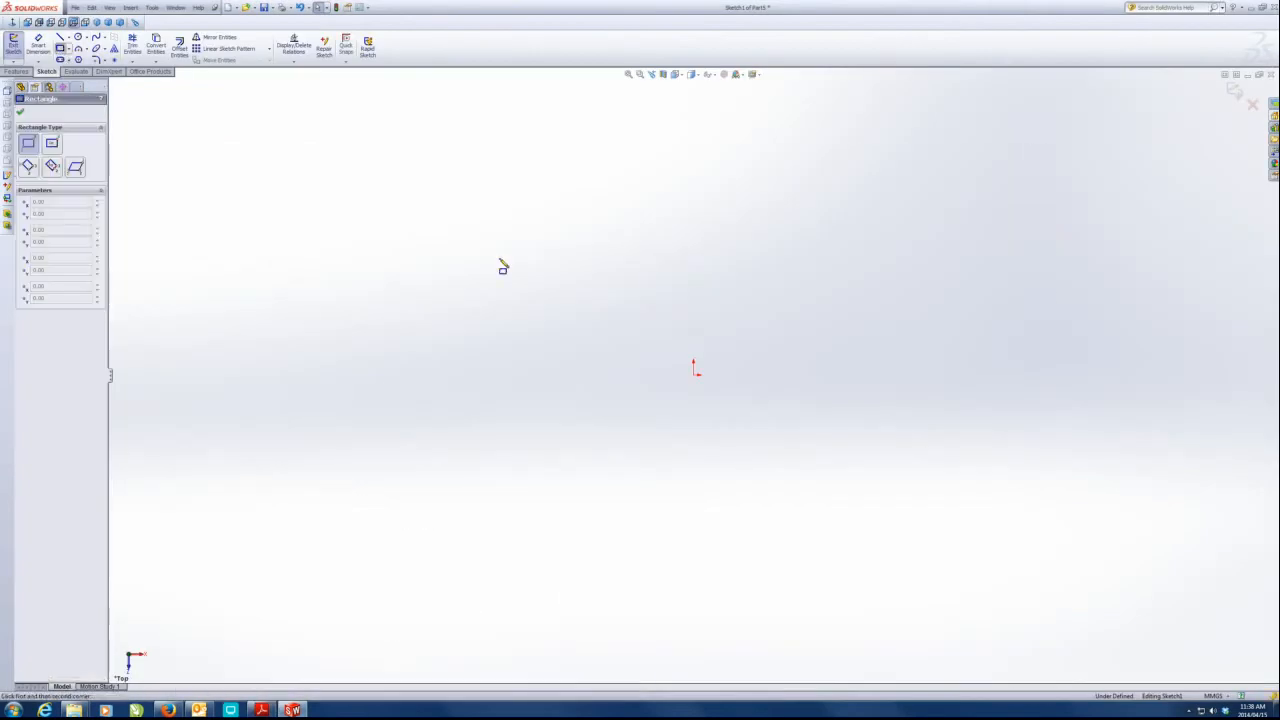
drag(693, 376, 957, 195)
Dimension the rectangle to 75 mm wide and 50 mm high.
click(37, 45)
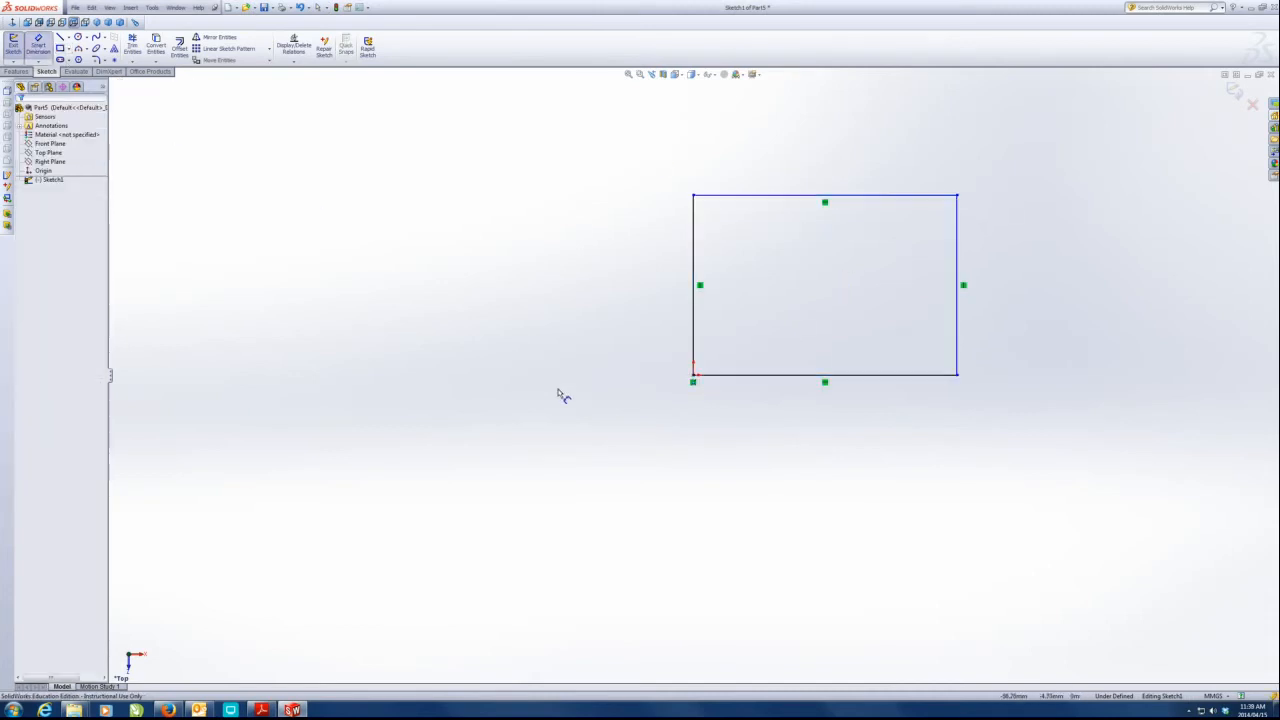
click(849, 195)
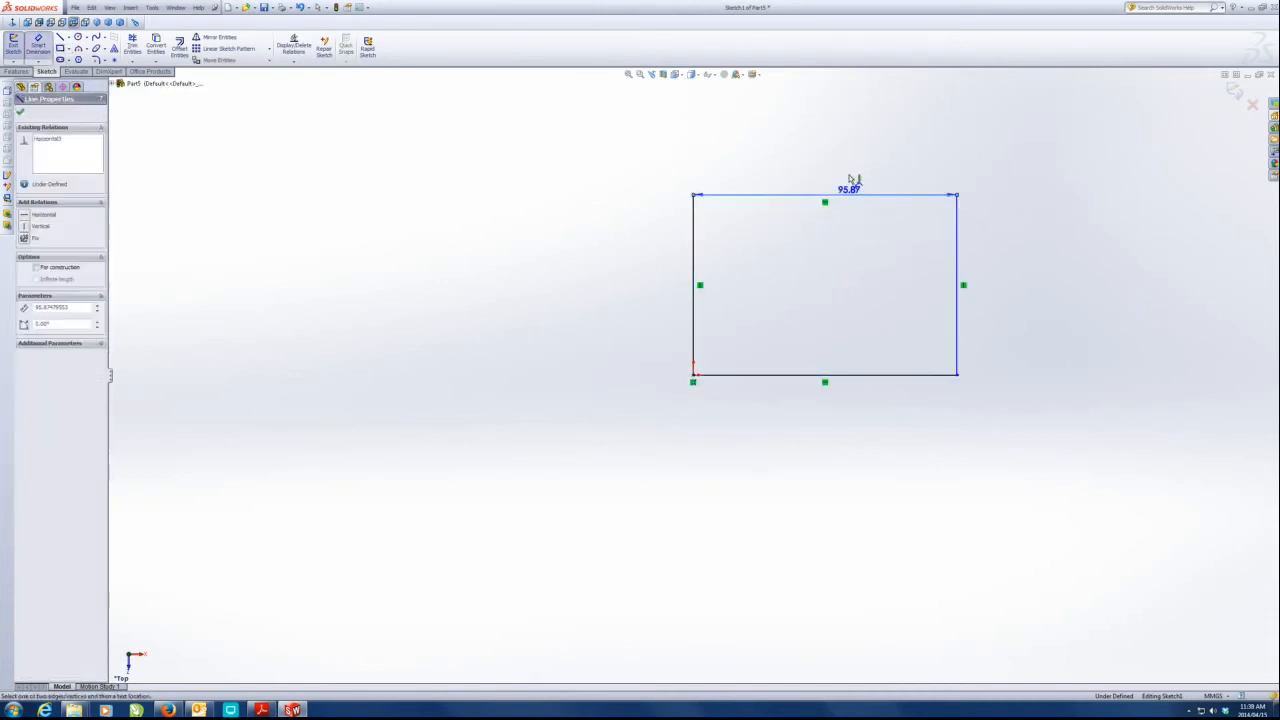
click(847, 173)
key(Return)
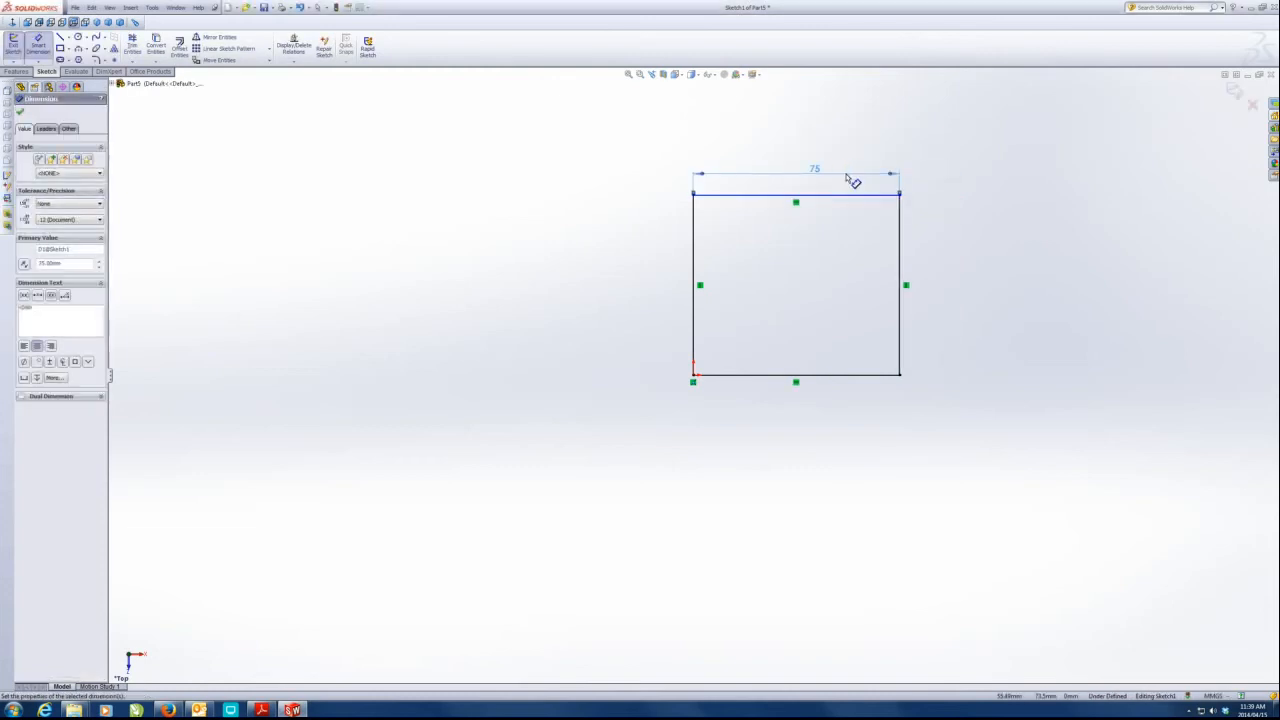
click(694, 289)
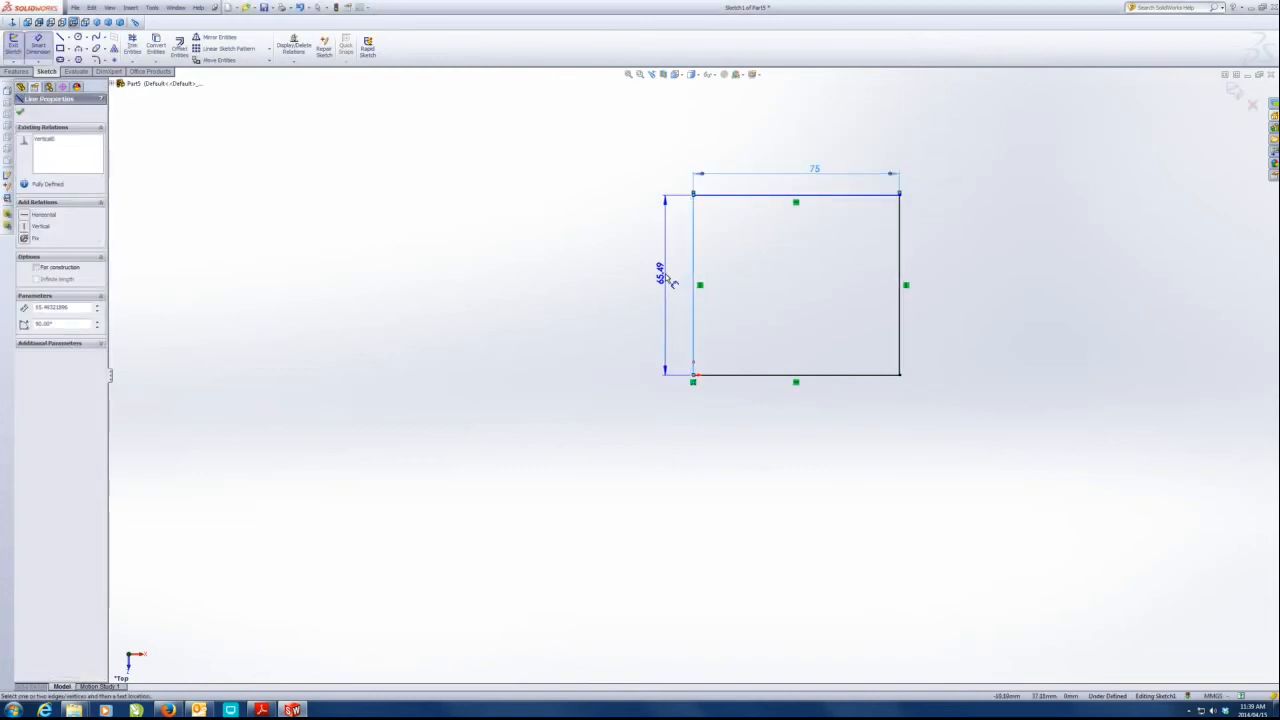
click(665, 278)
text(50)
key(Return)
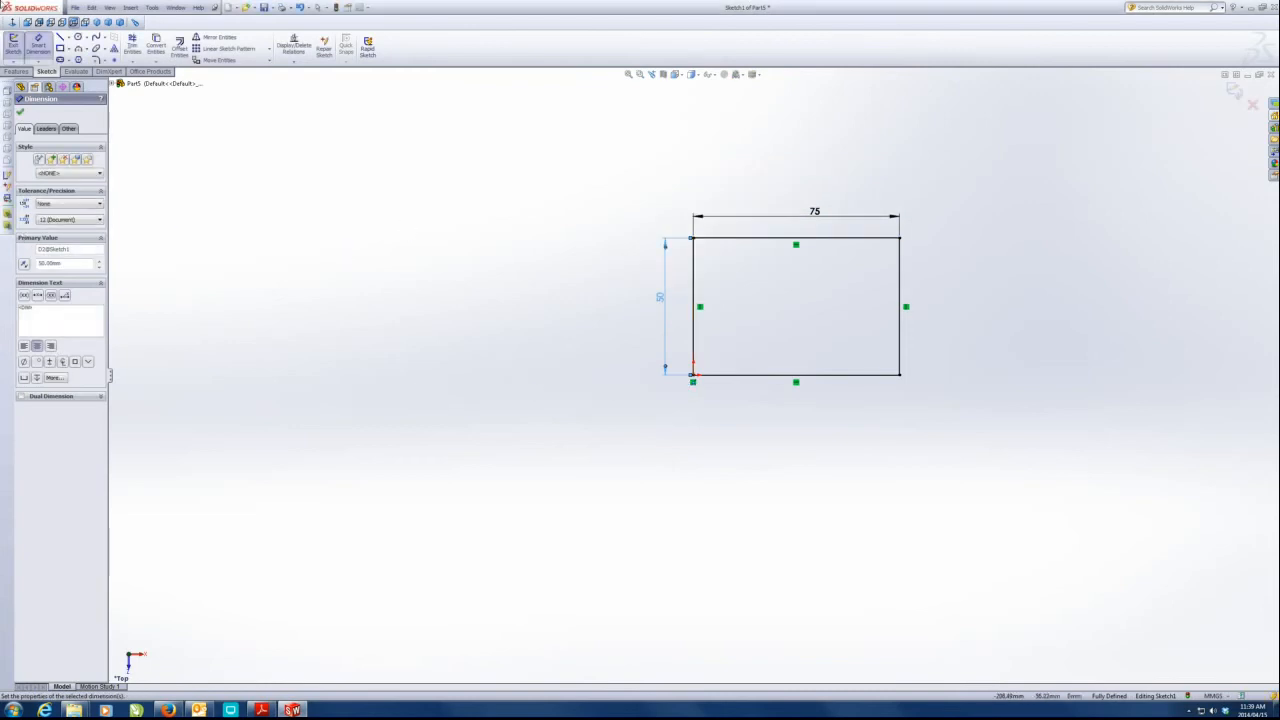
Sketch two small rectangles near the plate's right edge, the upper about 18 by 9 mm and the lower about 18 by 12 mm.
click(60, 48)
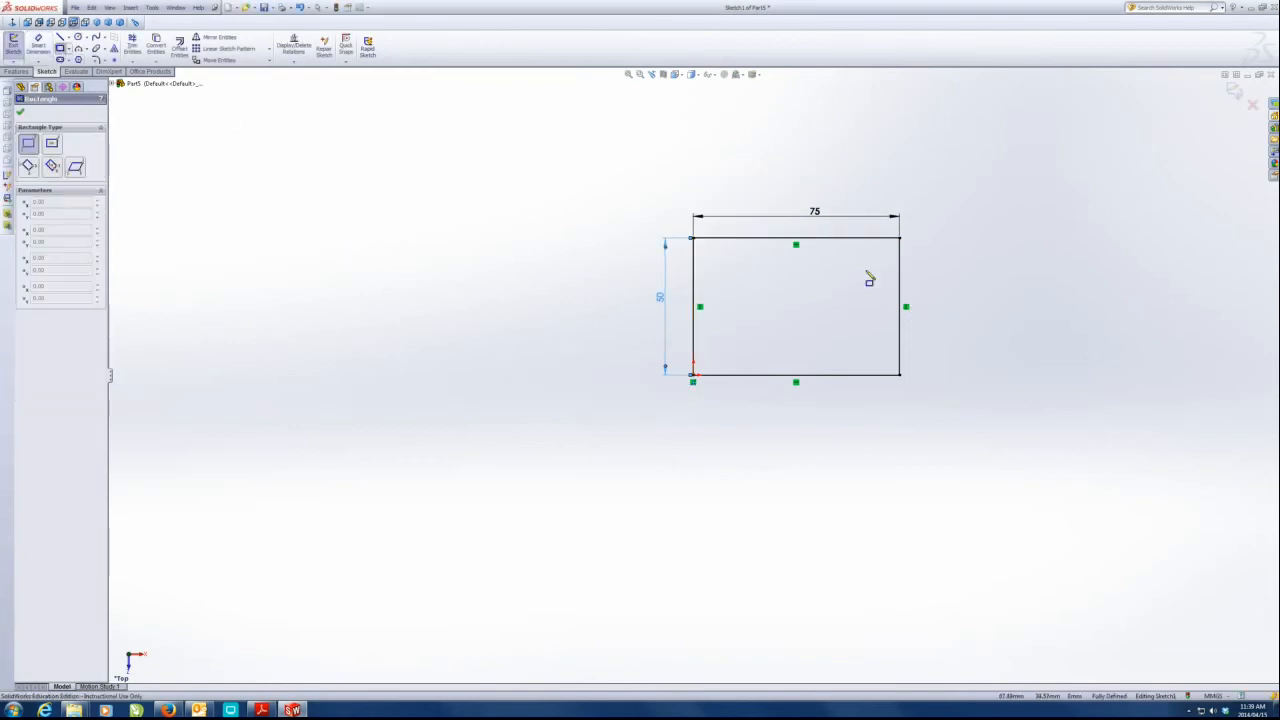
click(839, 250)
click(889, 272)
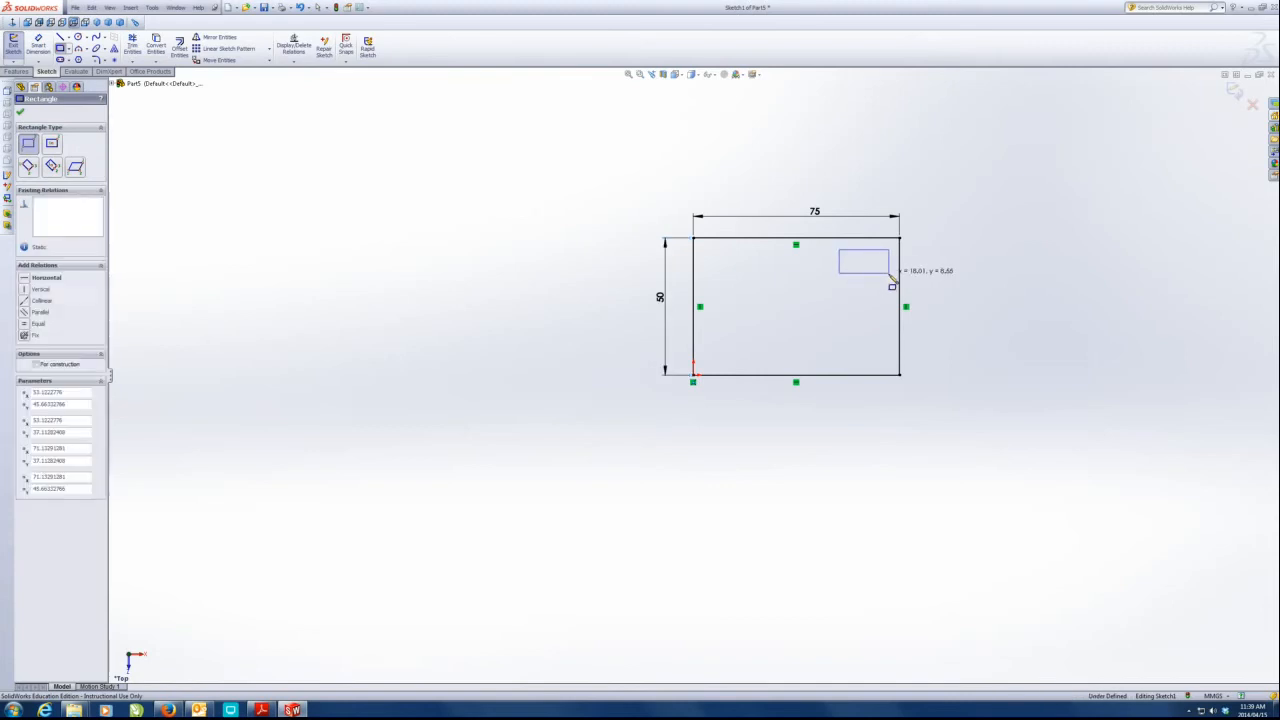
click(839, 330)
click(889, 364)
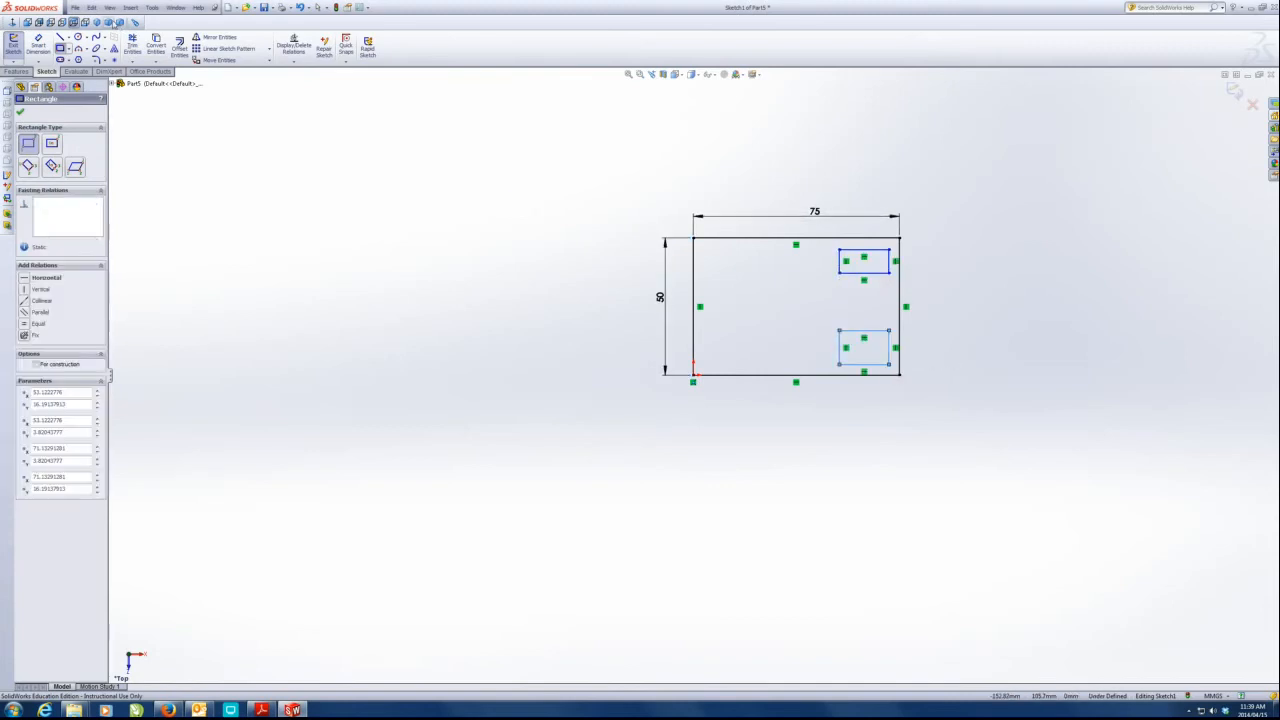
Sketch two concentric circles in the left half of the plate outline, one inside the other.
click(78, 37)
click(746, 304)
click(786, 322)
click(746, 304)
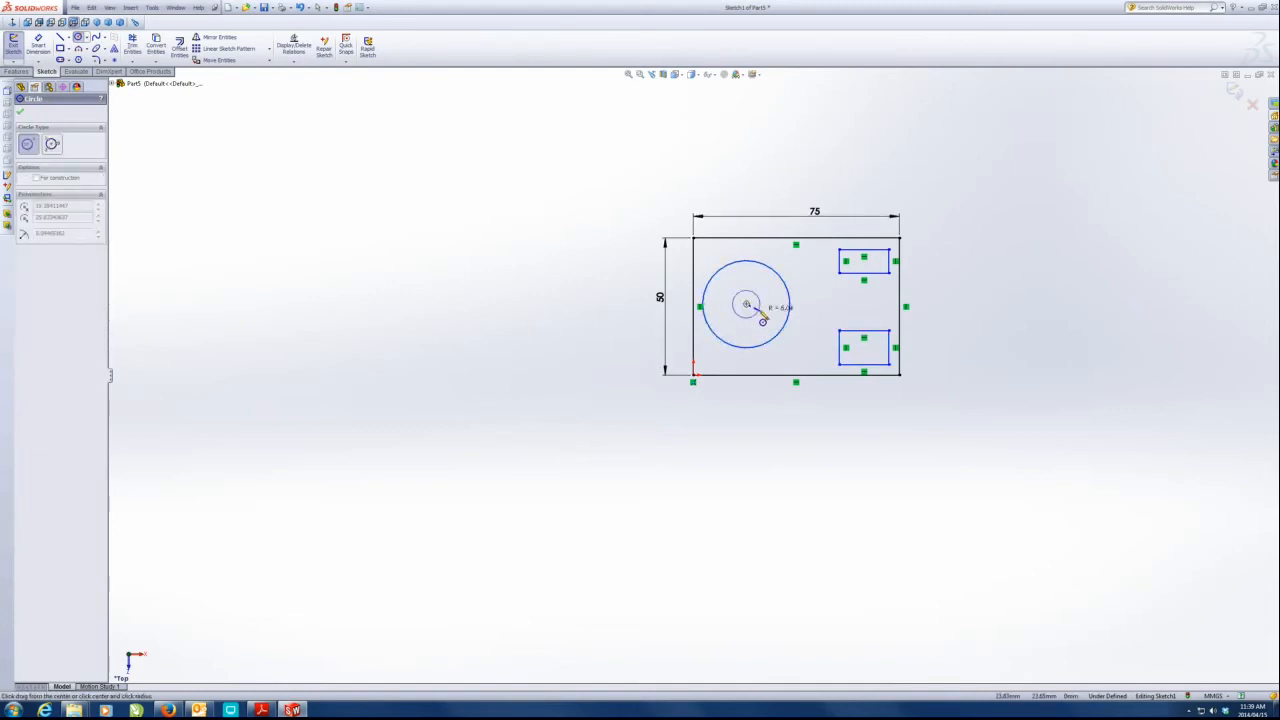
click(764, 319)
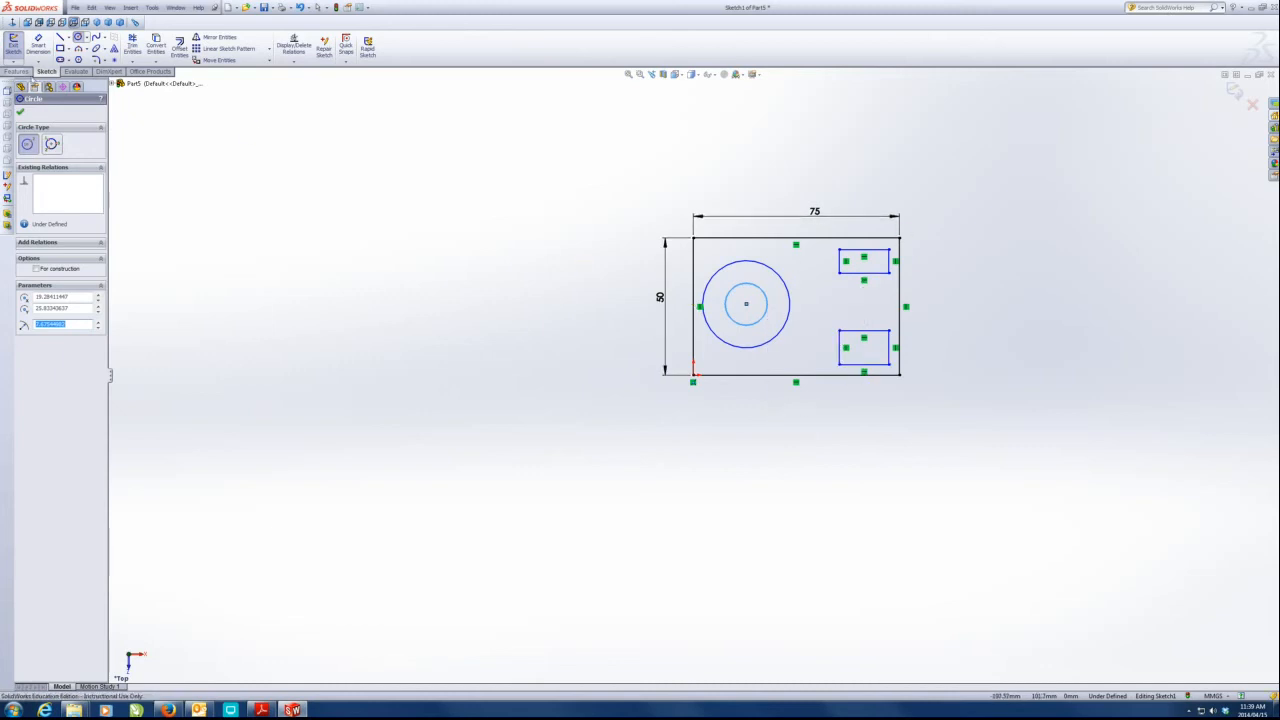
click(17, 71)
click(17, 47)
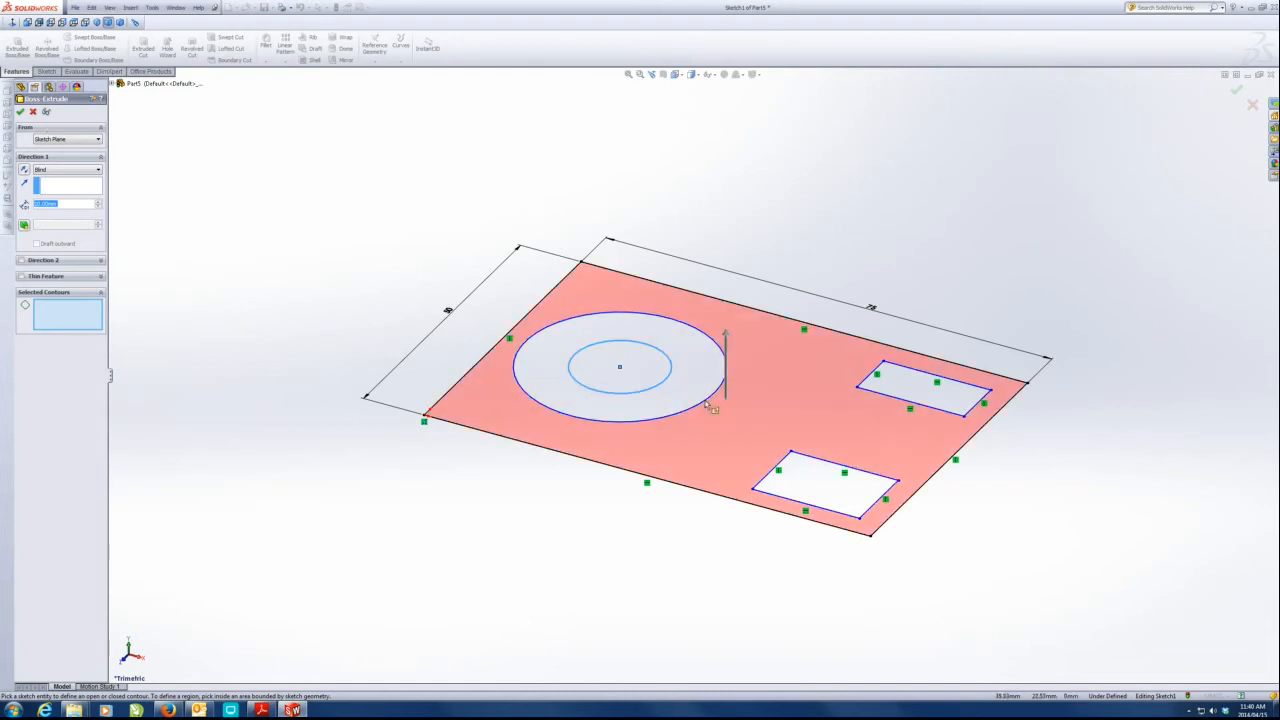
click(261, 710)
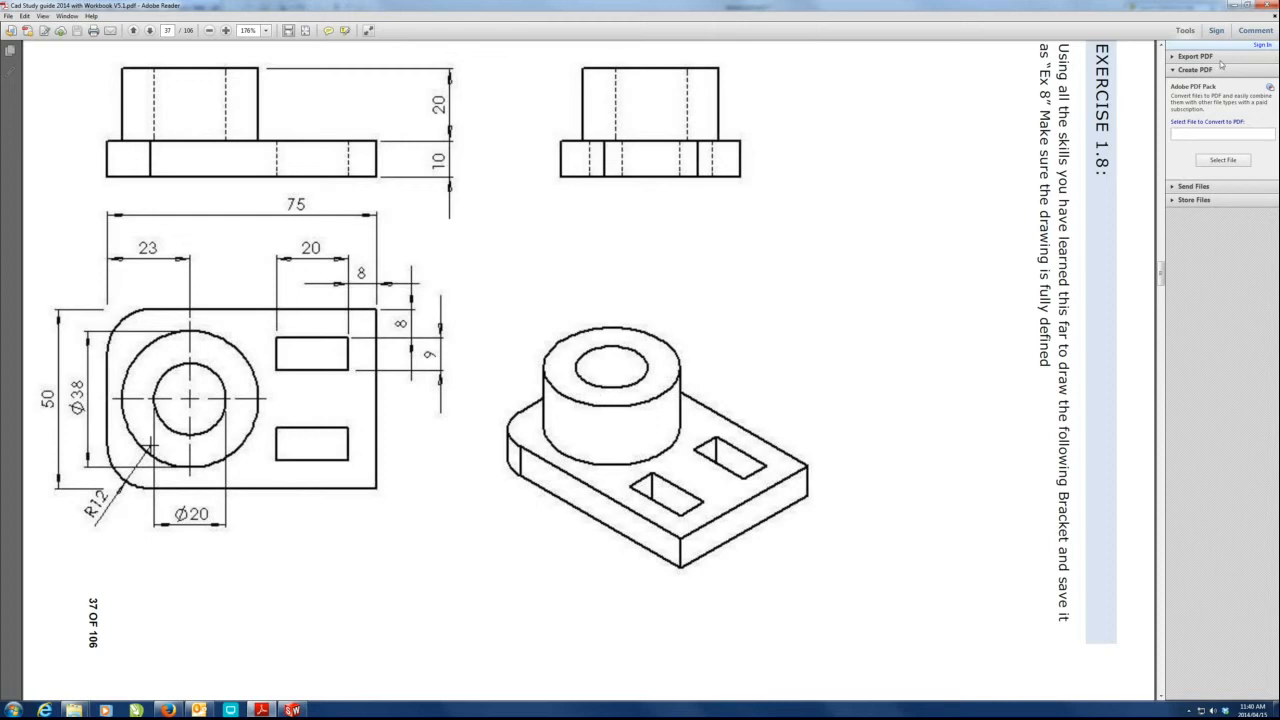
click(1231, 5)
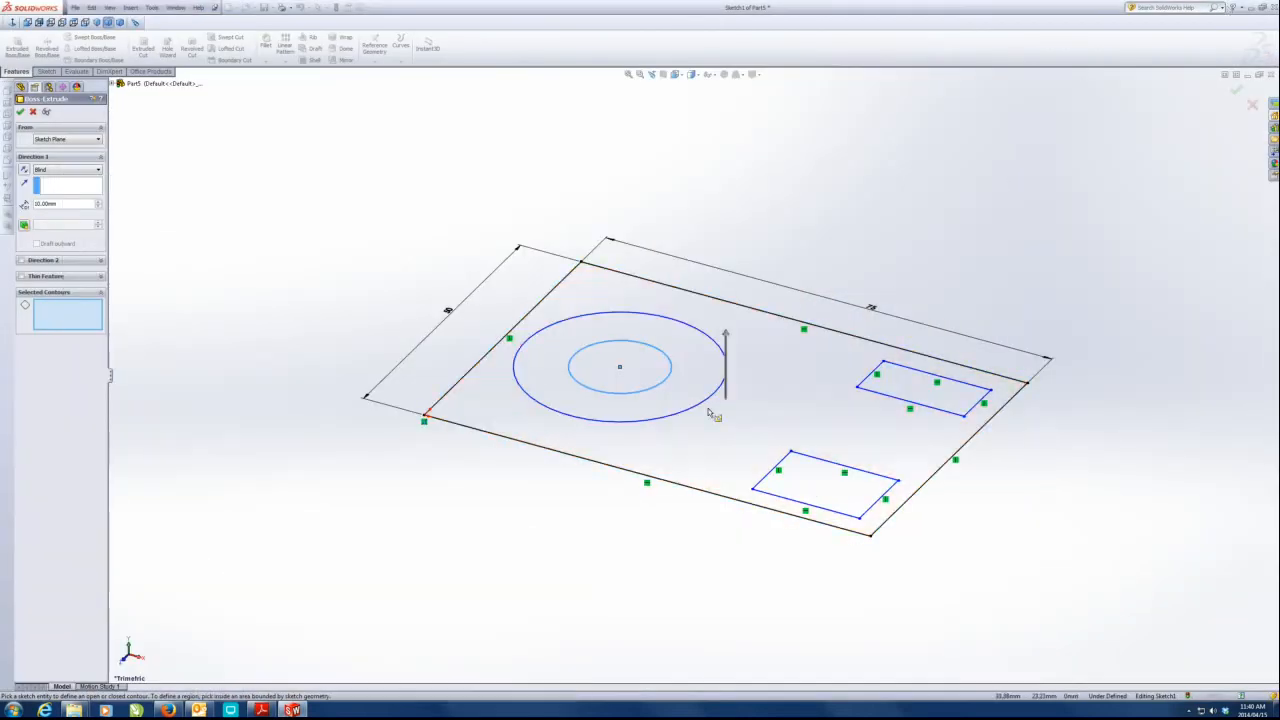
click(33, 111)
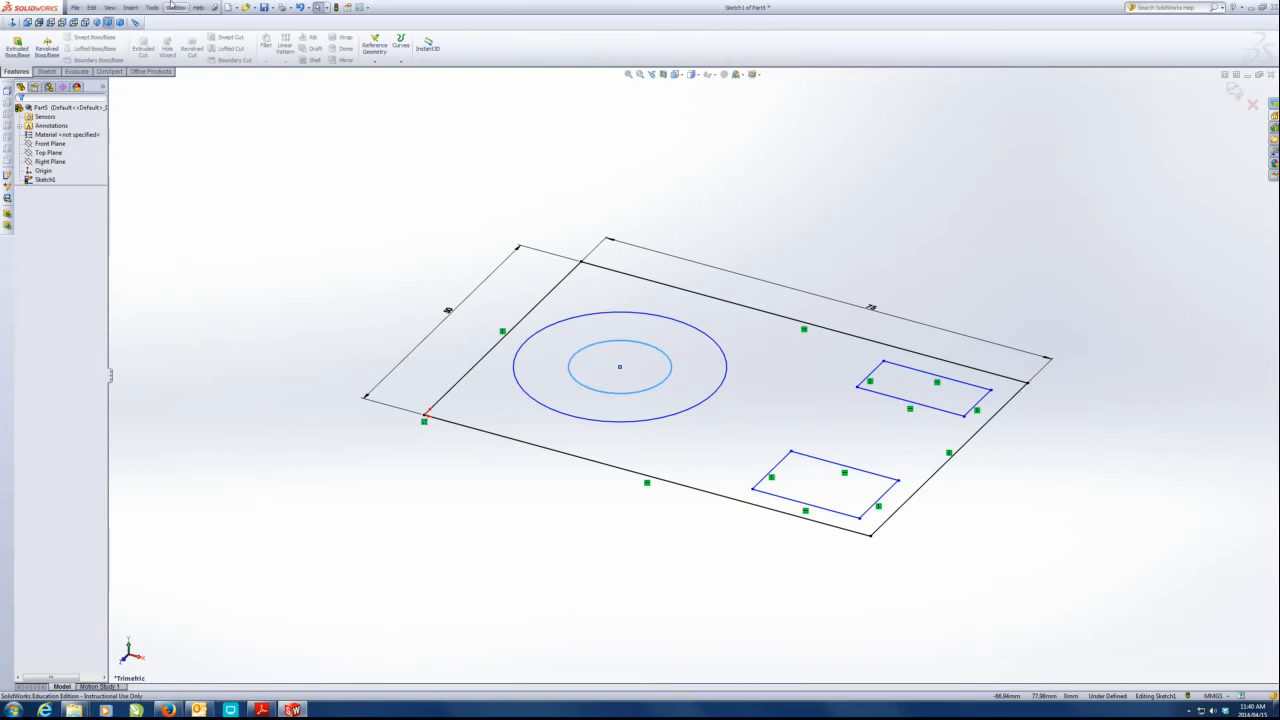
View the sketch from the top and delete both circles and both small rectangles inside the 75 by 50 mm outline.
click(73, 22)
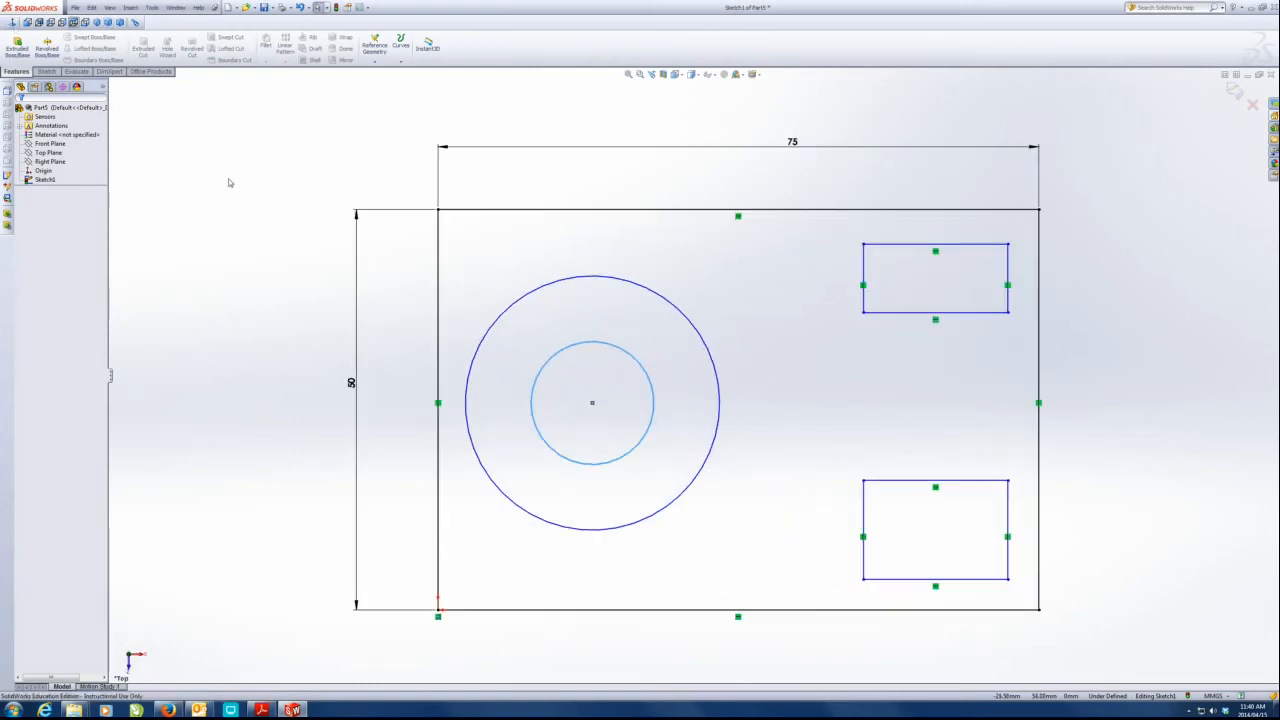
drag(456, 230, 894, 470)
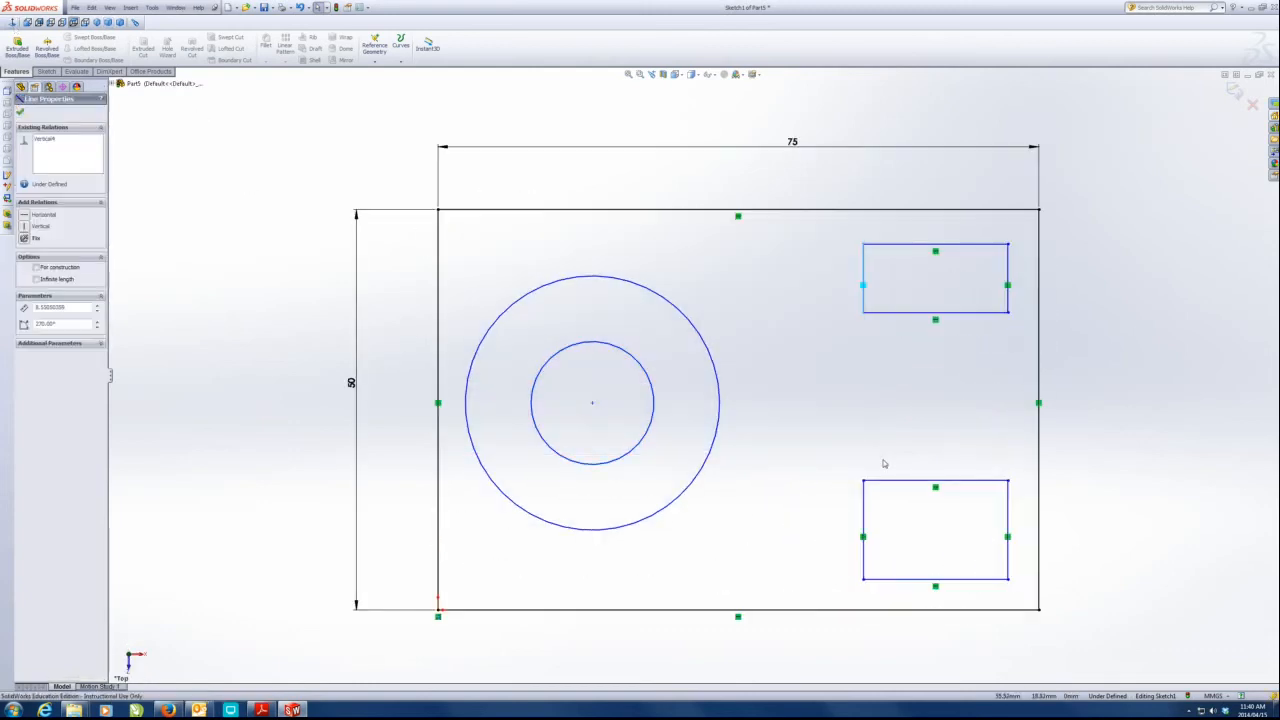
click(628, 299)
mouse_move(461, 232)
mouse_down()
mouse_move(1008, 562)
mouse_move(1020, 600)
mouse_up()
key(Delete)
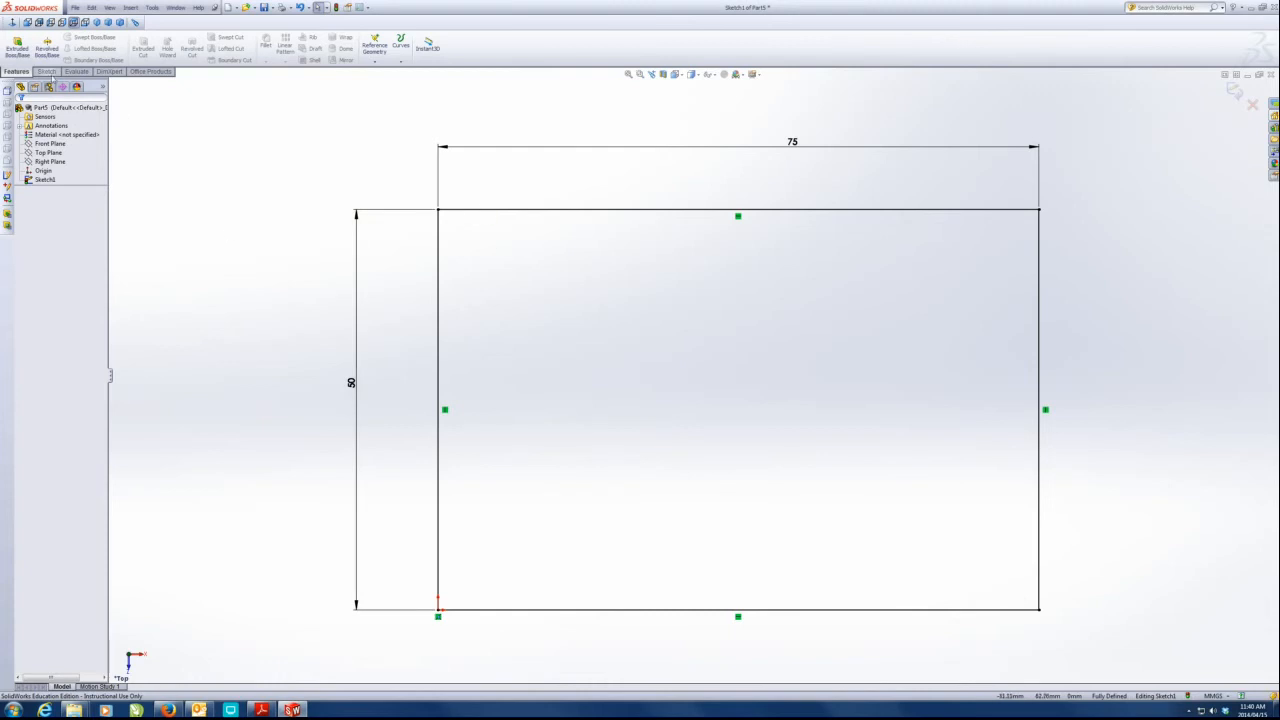
Round the upper-left corner of the rectangle outline with a 12 mm sketch fillet.
click(48, 72)
click(97, 60)
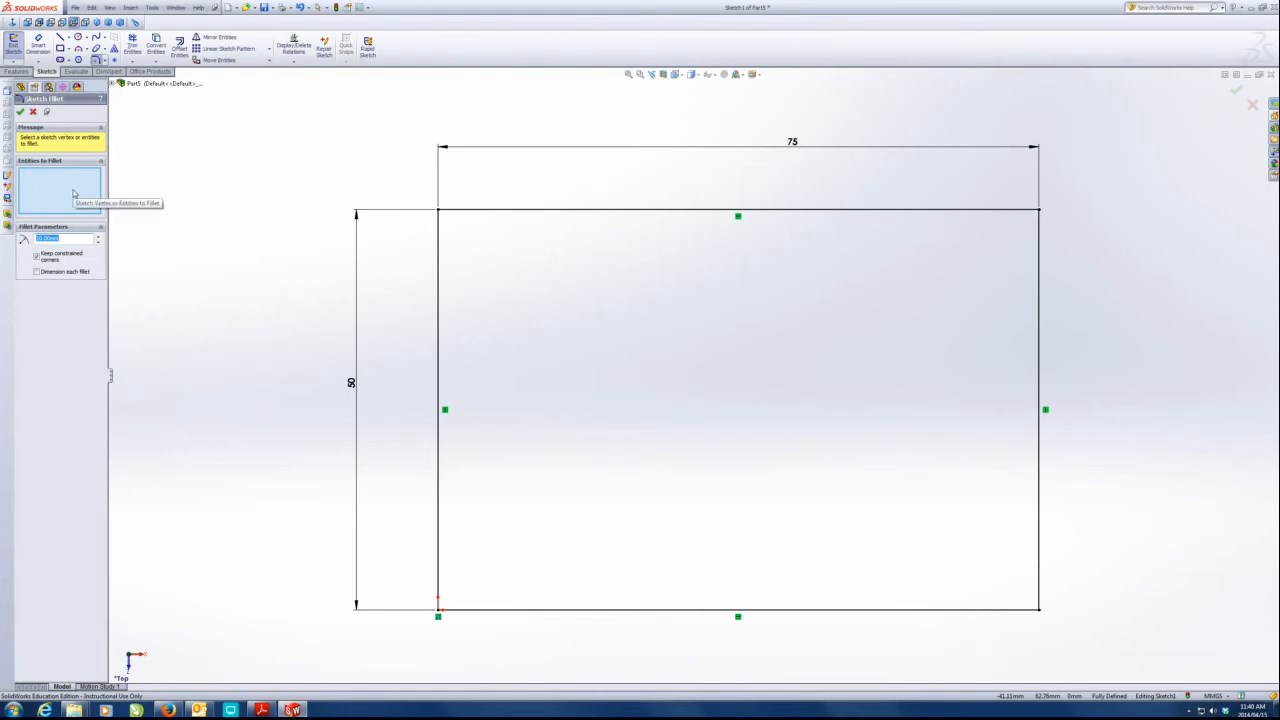
text(10)
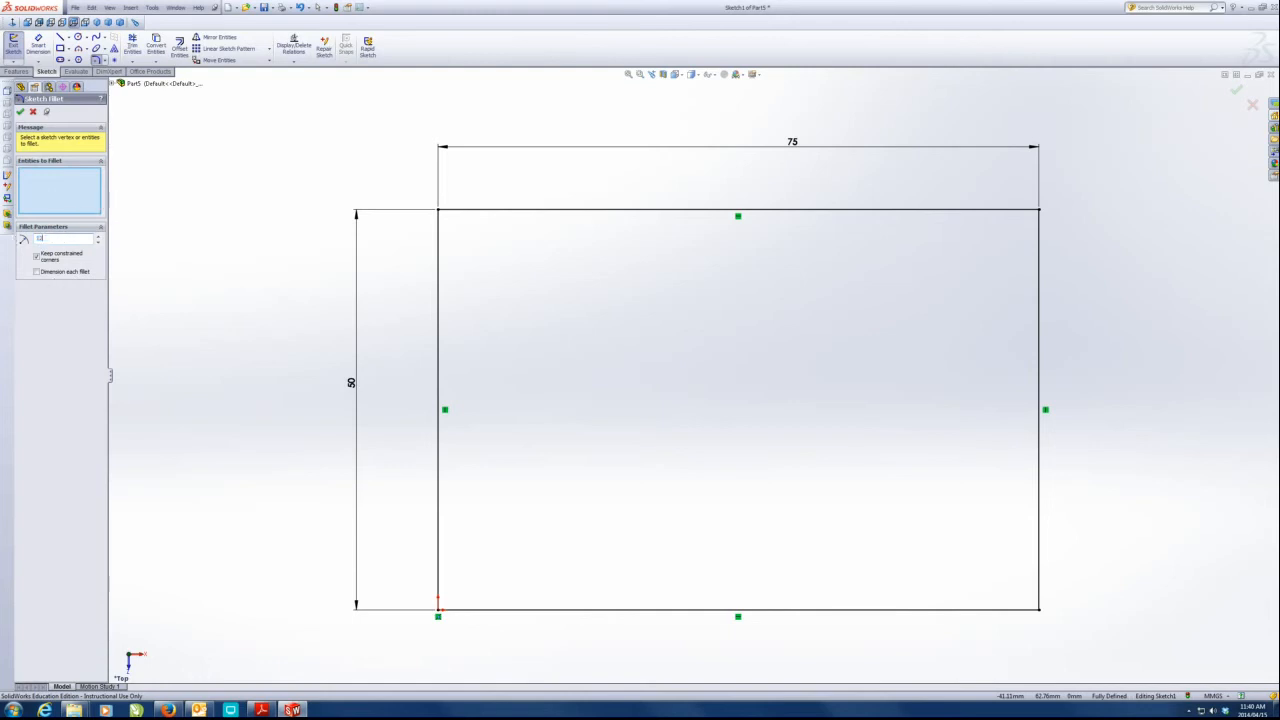
click(440, 212)
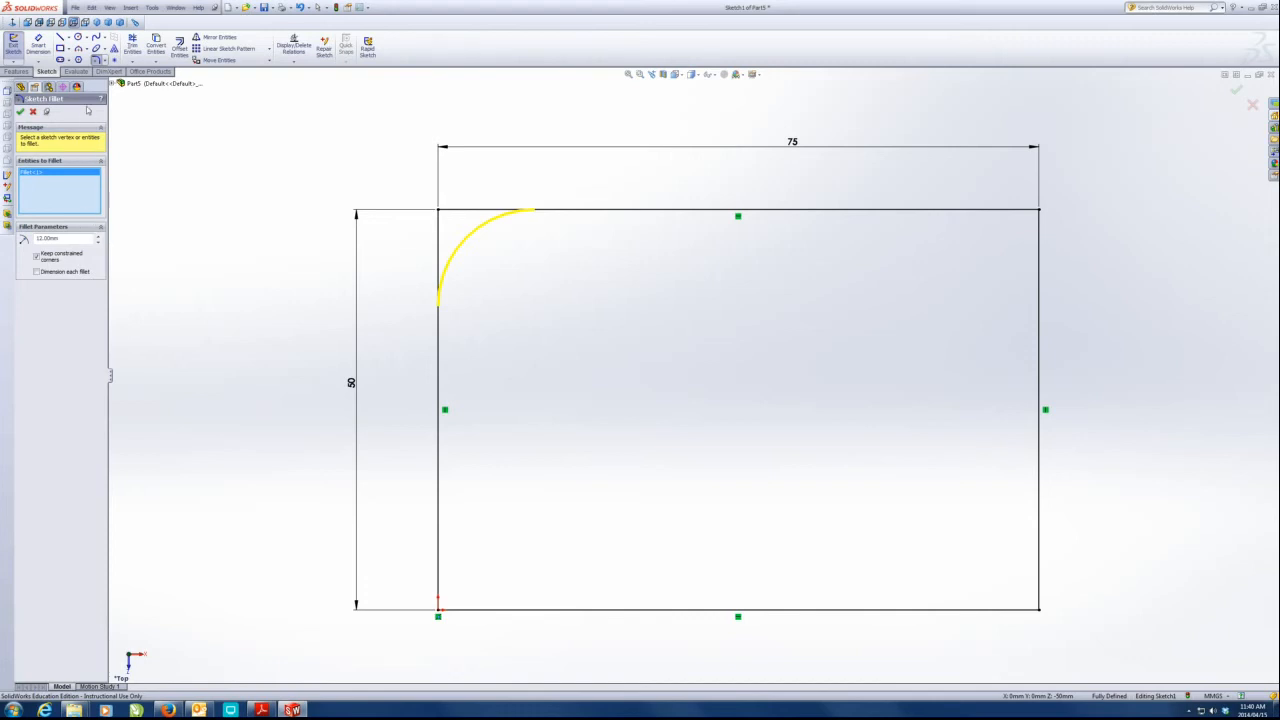
click(20, 112)
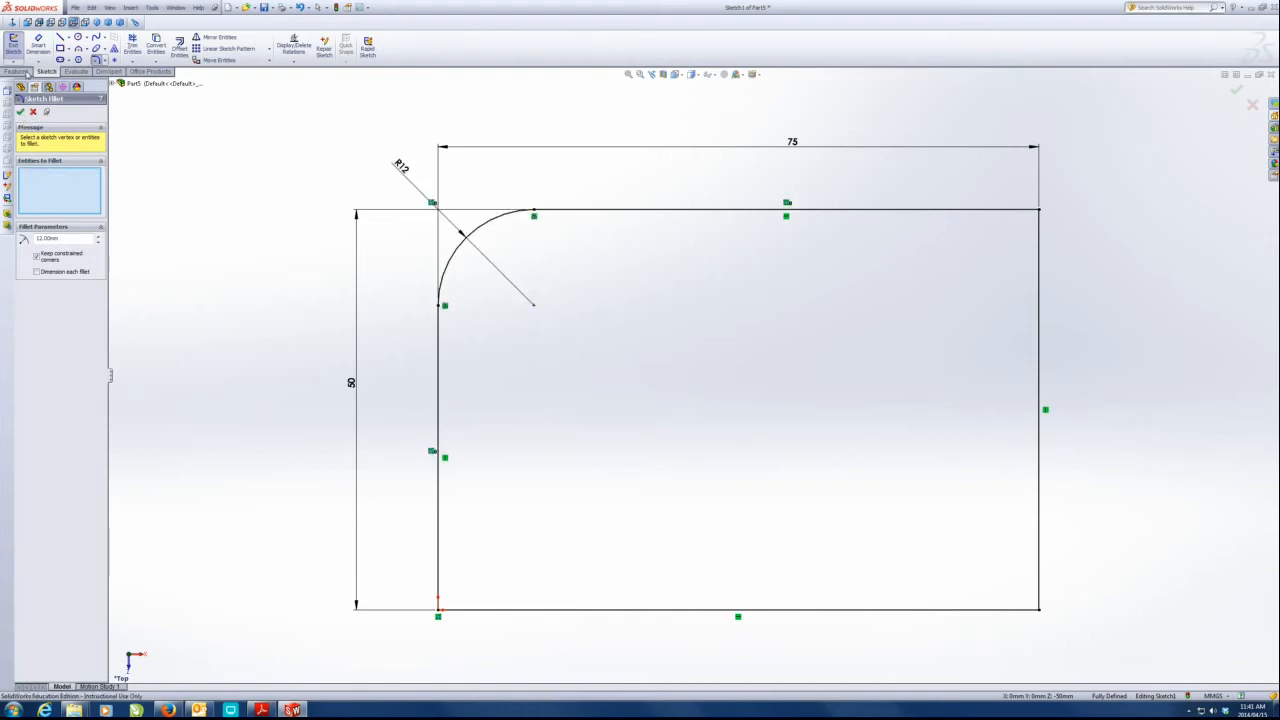
click(33, 112)
Extrude the outline upward as a blind boss 10 mm thick.
click(16, 71)
click(24, 54)
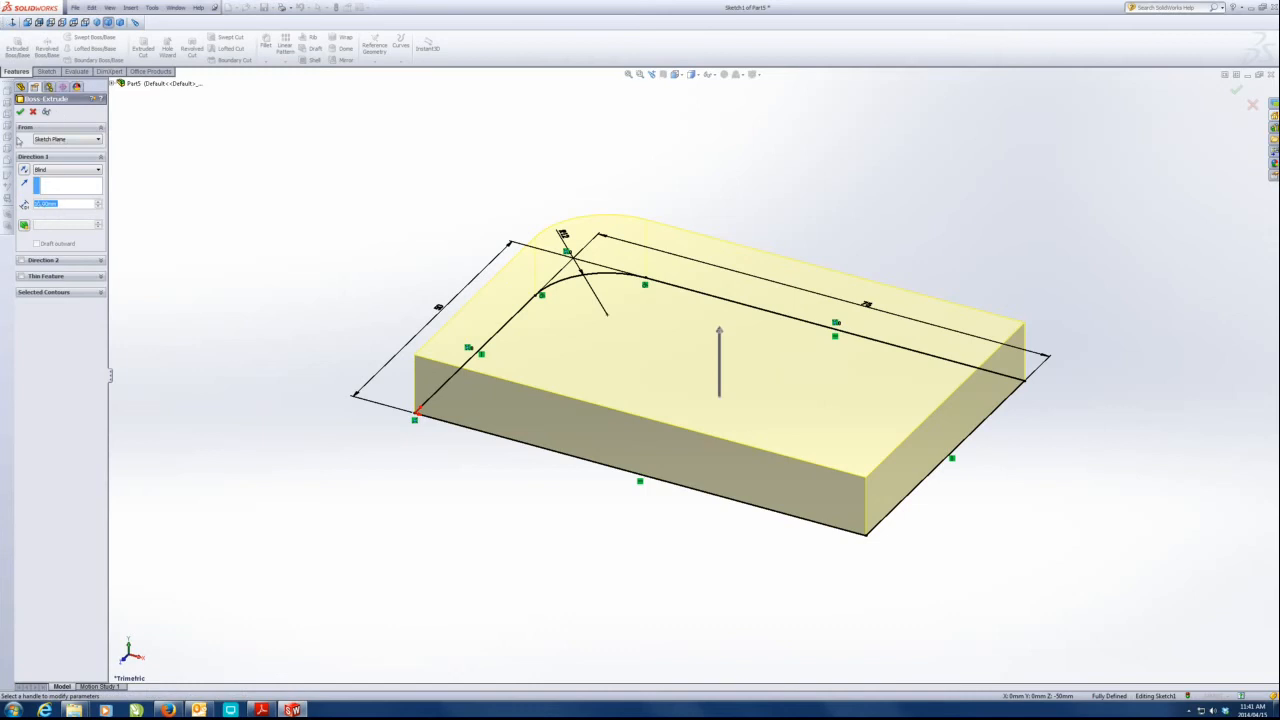
click(20, 111)
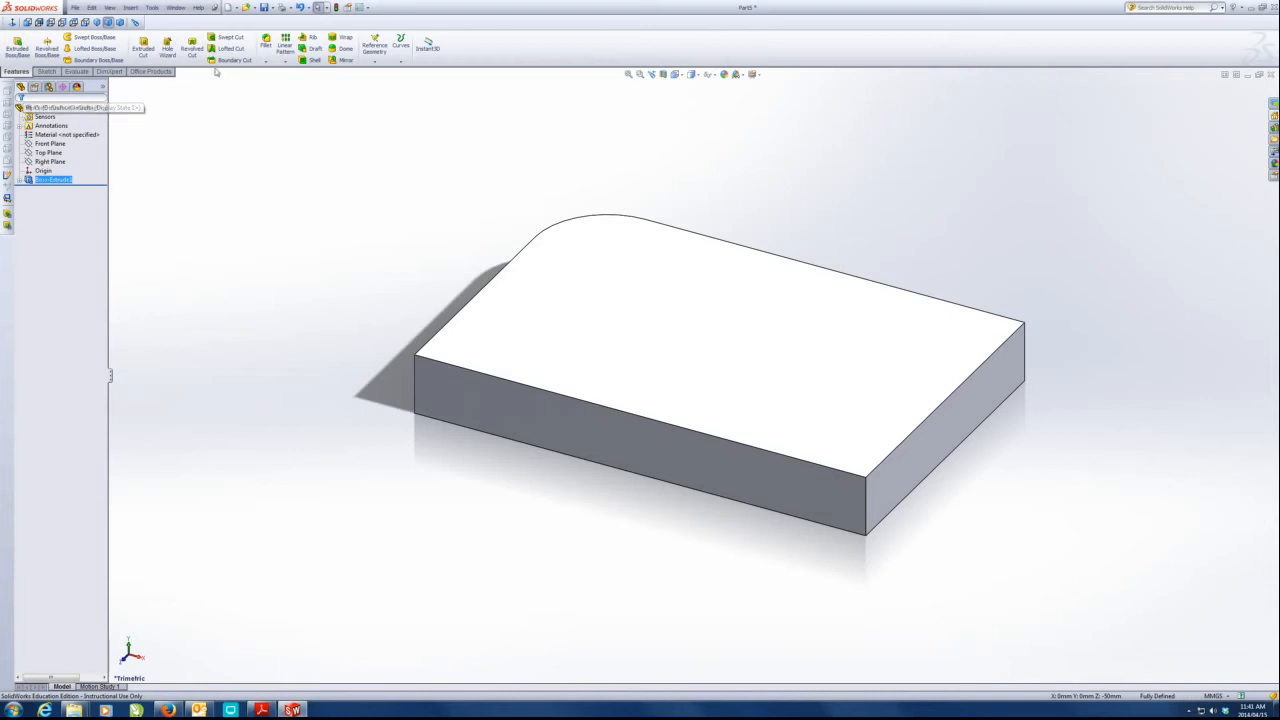
Try to fillet the plate's vertical edge at the front-left corner with a 12 mm constant radius.
click(266, 44)
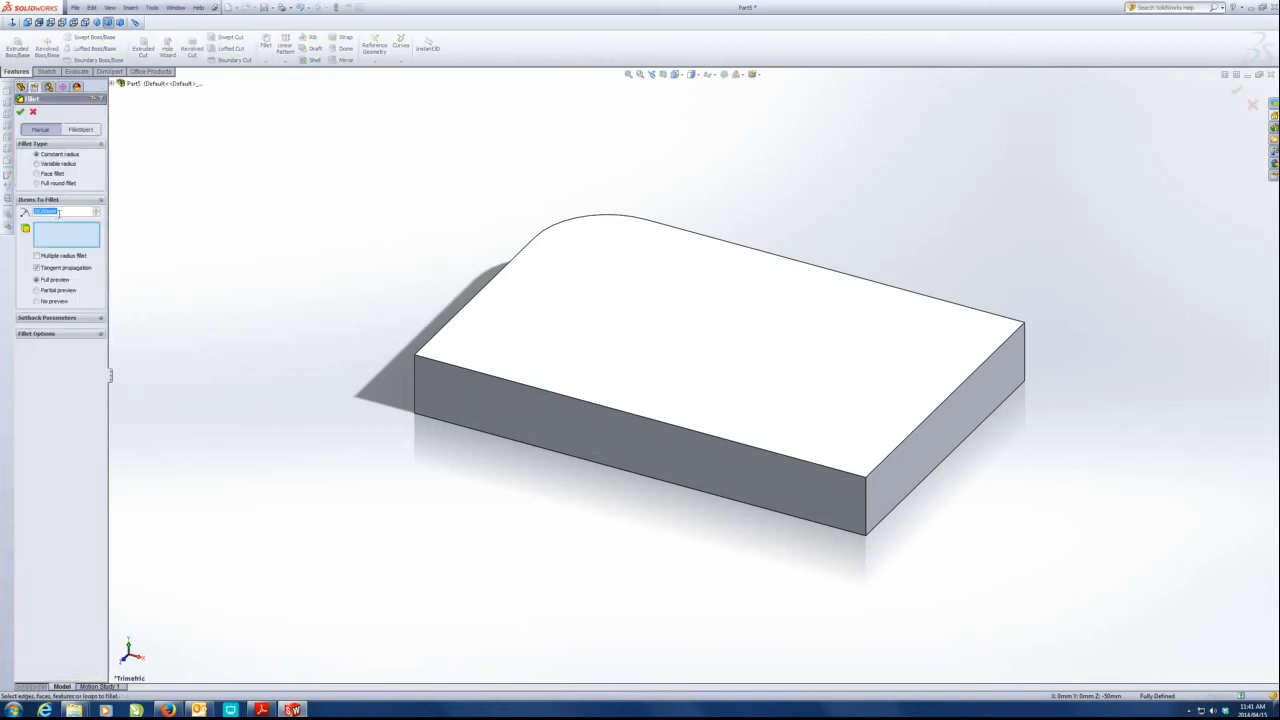
text(12)
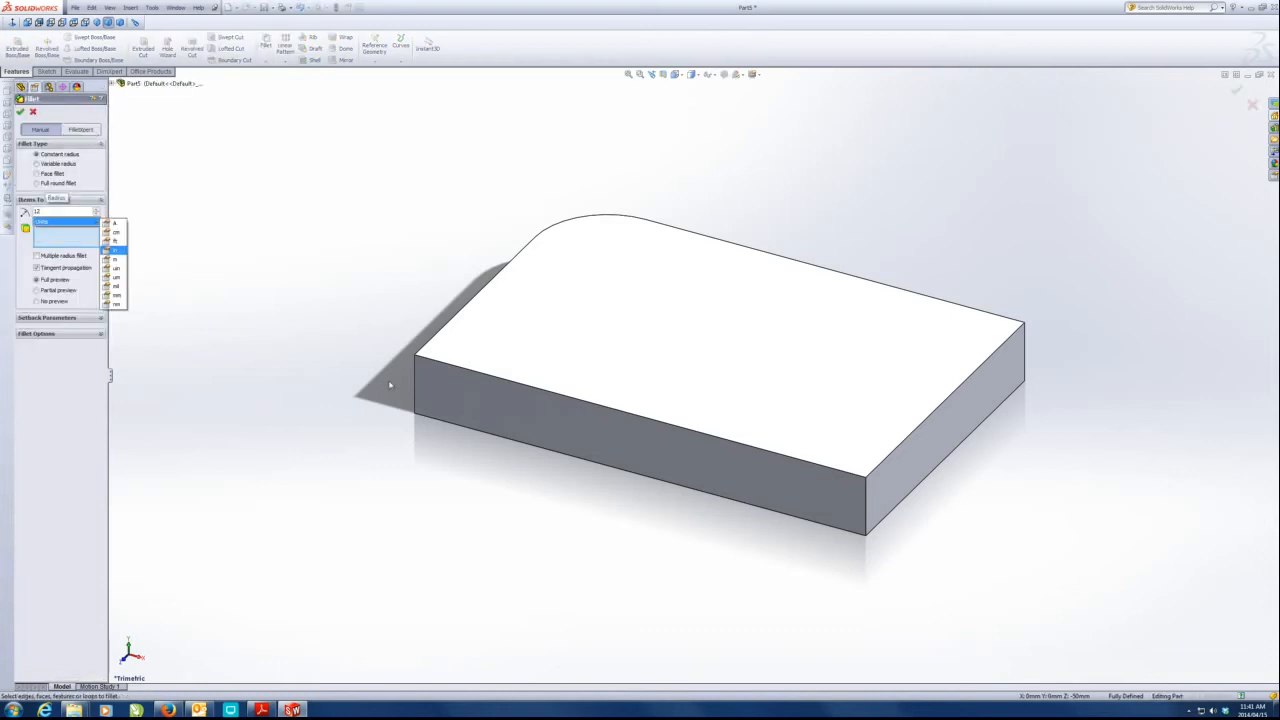
click(416, 378)
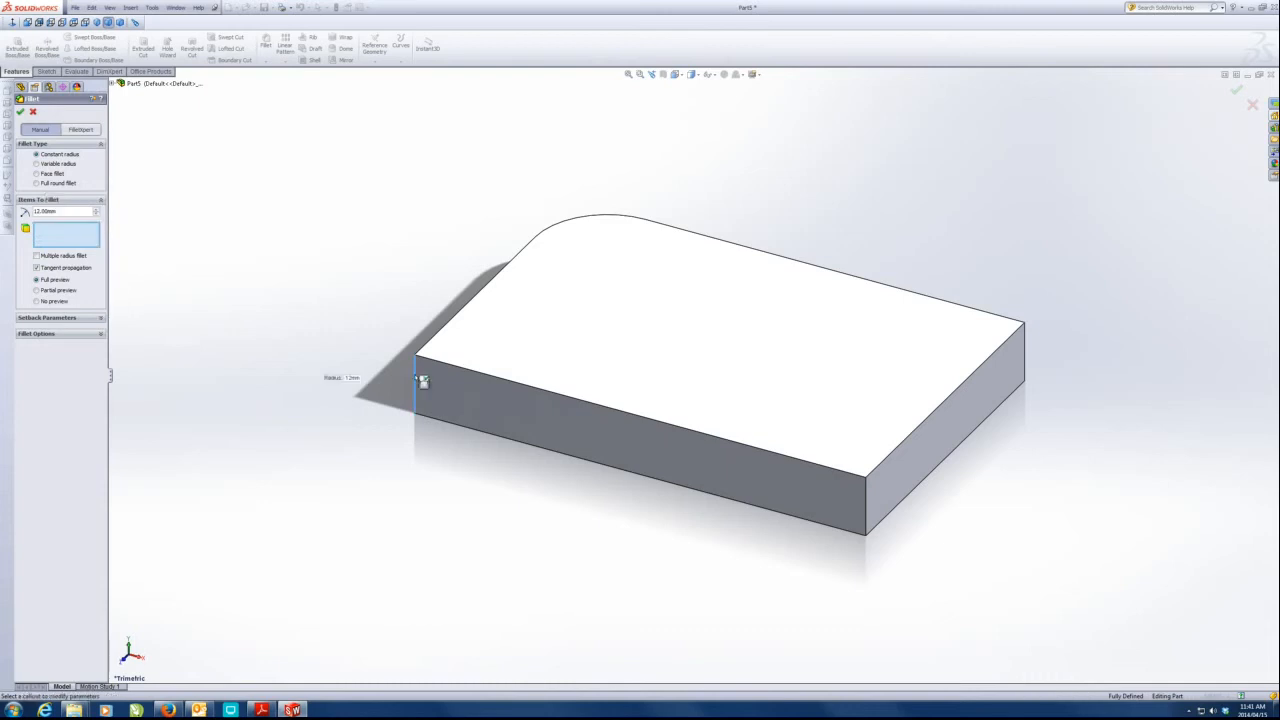
click(40, 281)
click(420, 377)
click(21, 113)
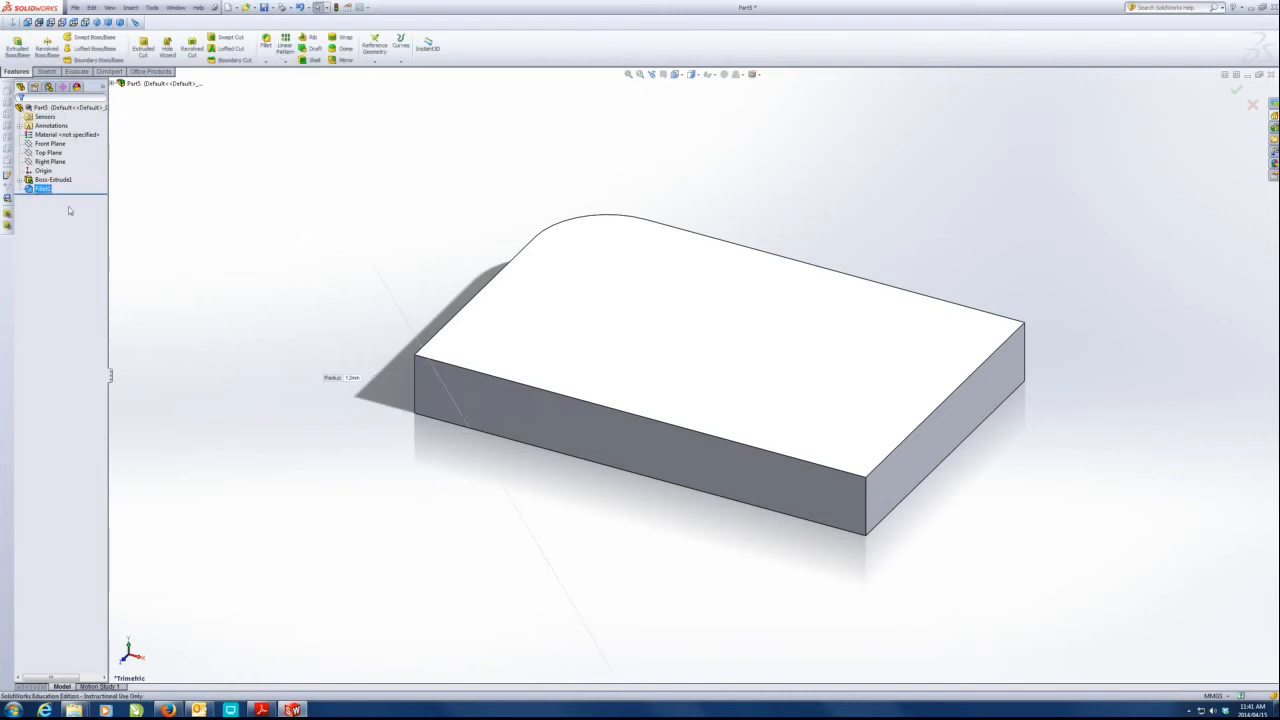
click(418, 319)
right_click(637, 519)
click(572, 474)
click(1189, 711)
right_click(1179, 660)
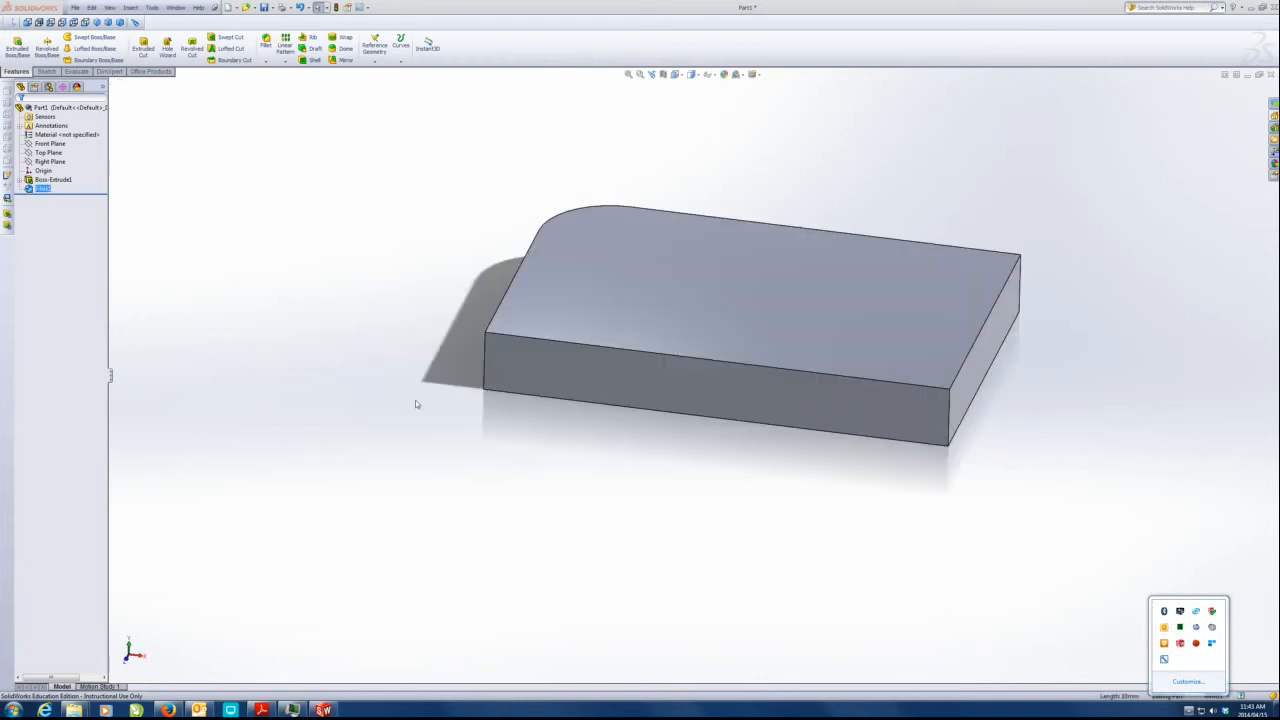
click(717, 339)
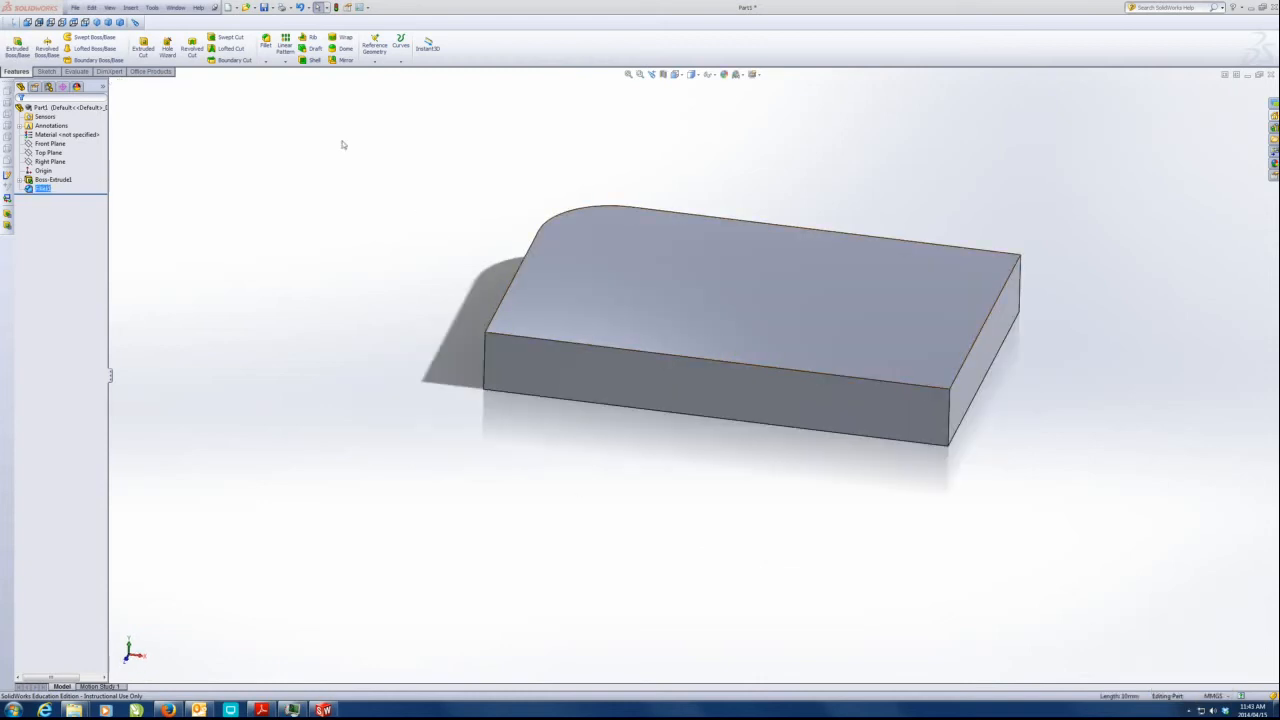
Fillet the remaining sharp vertical edge at the plate's rounded end with a 12 mm constant radius.
click(265, 44)
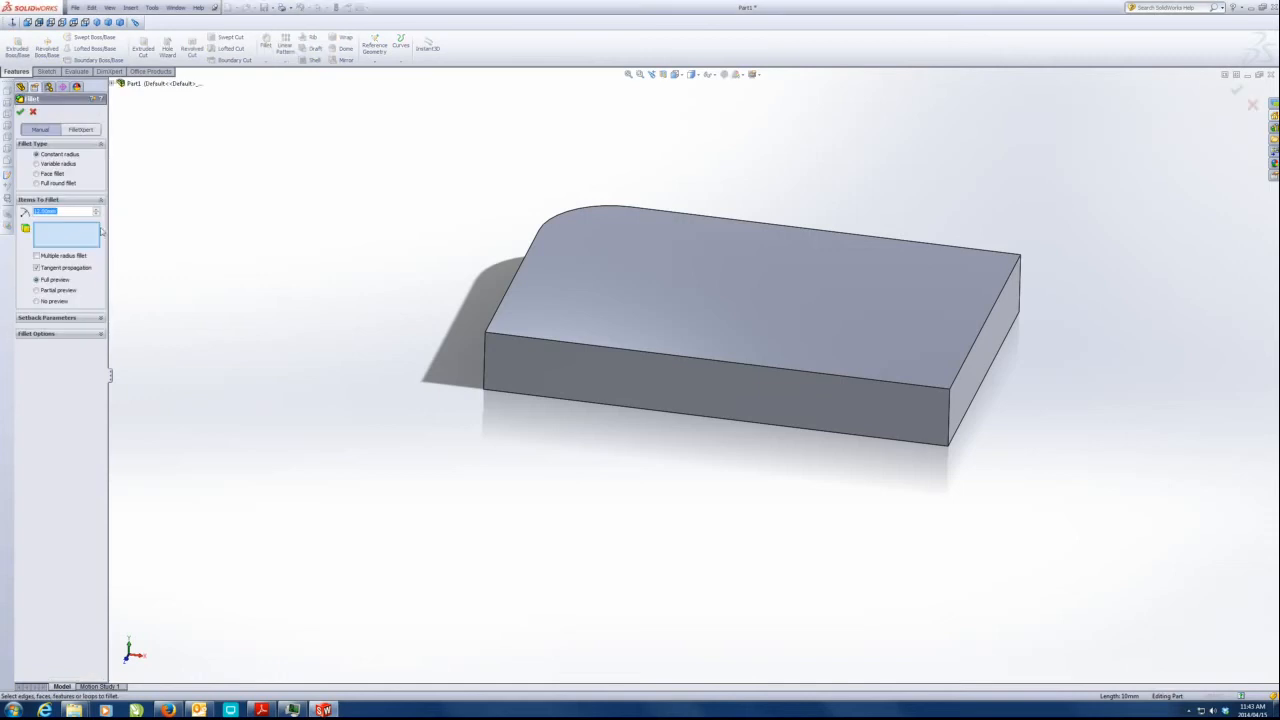
click(487, 352)
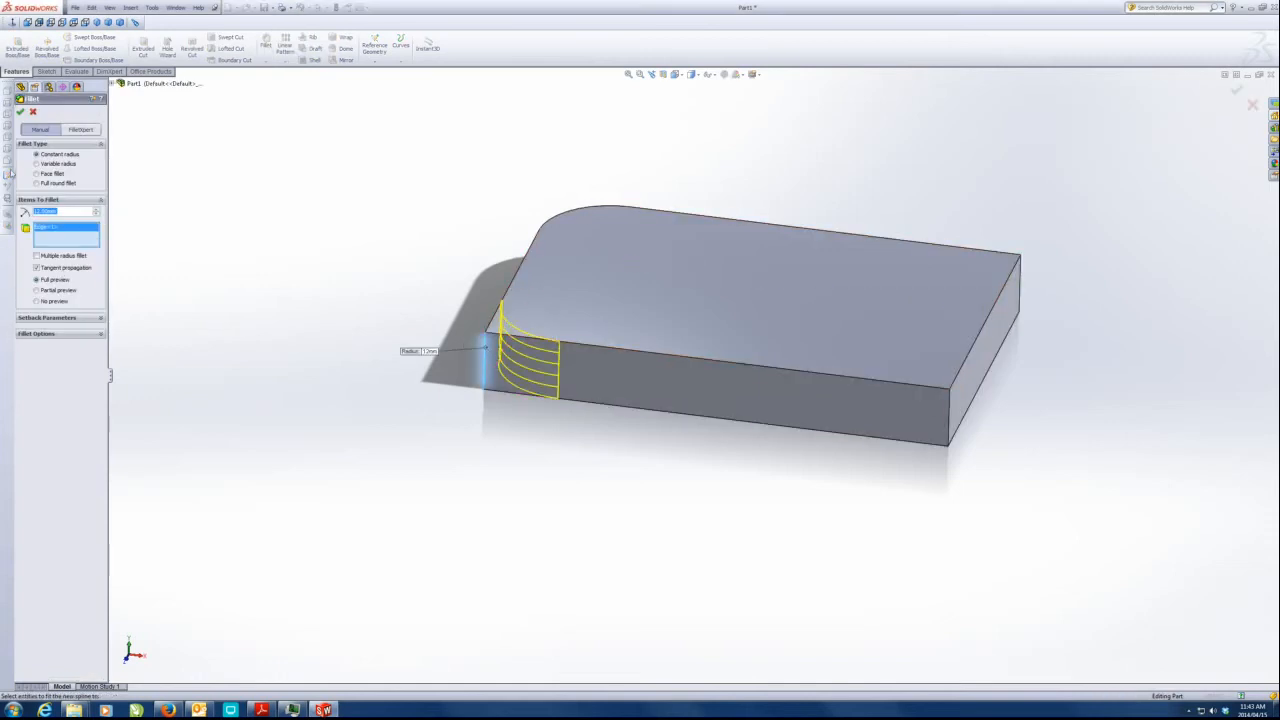
click(20, 112)
Sketch two rectangles on the plate's top face near the square end, the upper about 17 by 8 mm and the lower about 17 by 10 mm.
mouse_move(436, 424)
middle_down()
mouse_move(342, 408)
mouse_move(483, 437)
mouse_move(526, 486)
mouse_move(440, 417)
mouse_move(395, 446)
mouse_move(349, 437)
mouse_move(311, 451)
mouse_move(334, 500)
middle_up()
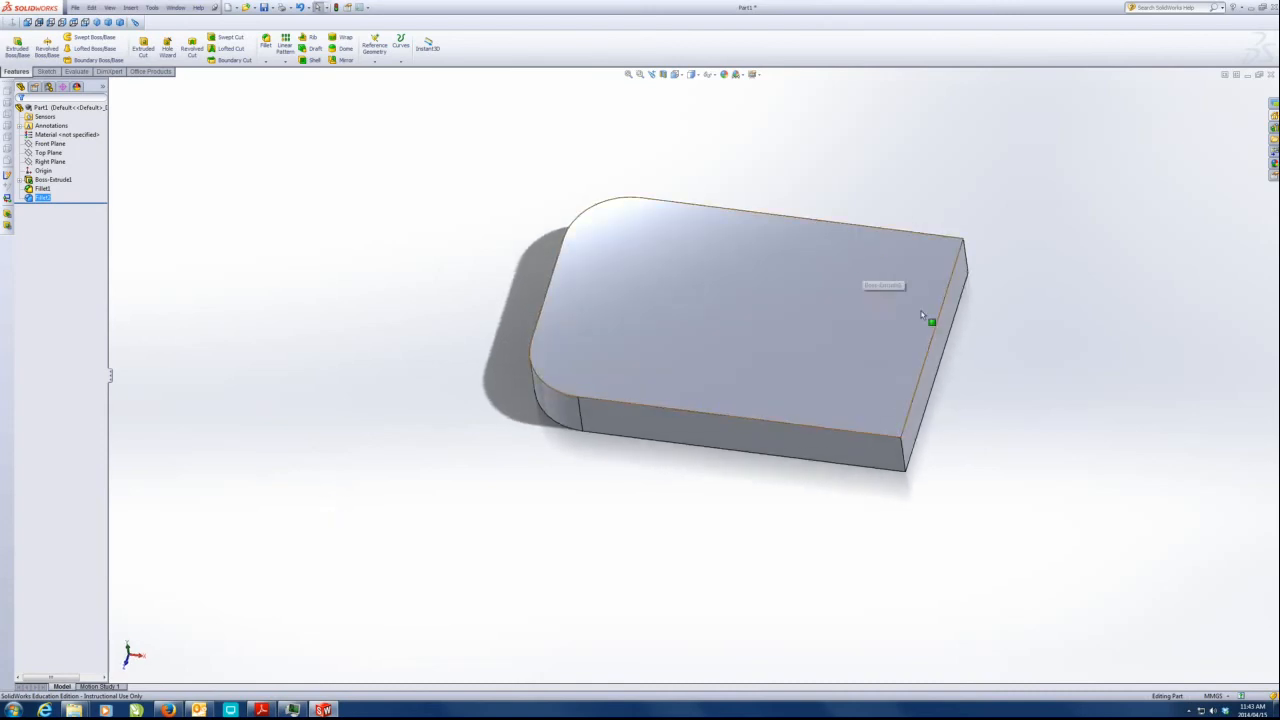
click(707, 285)
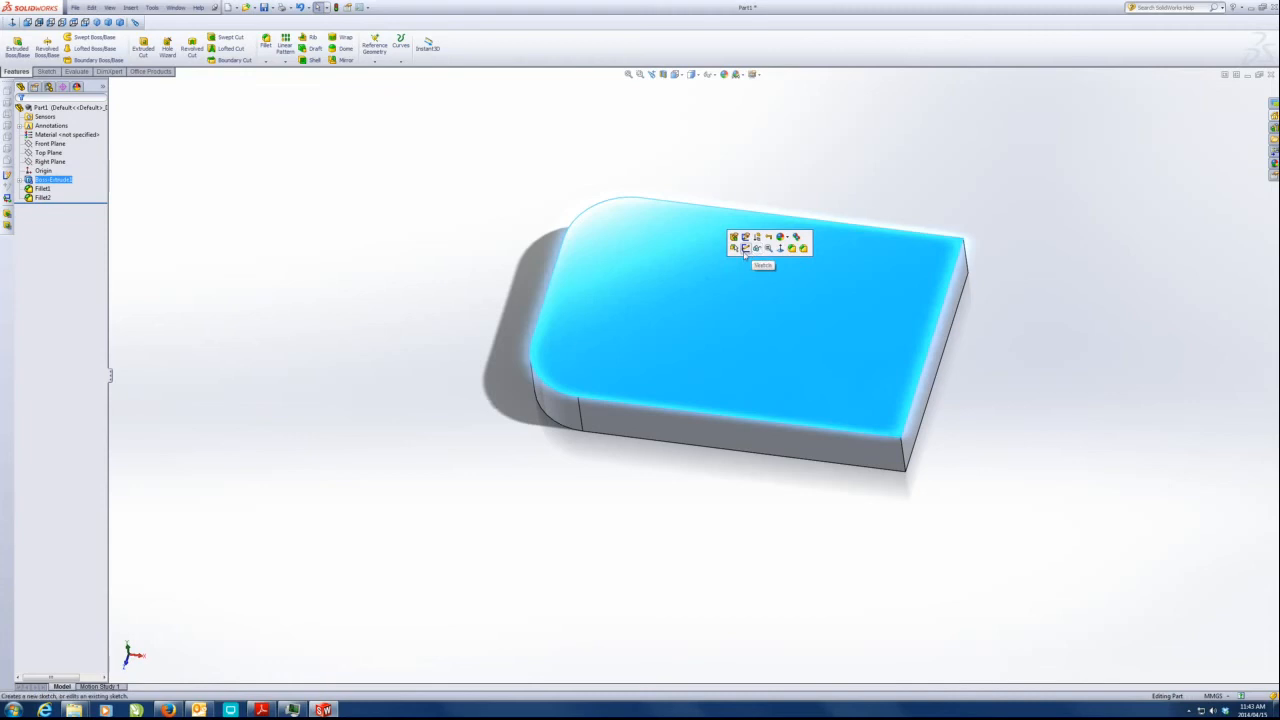
click(744, 250)
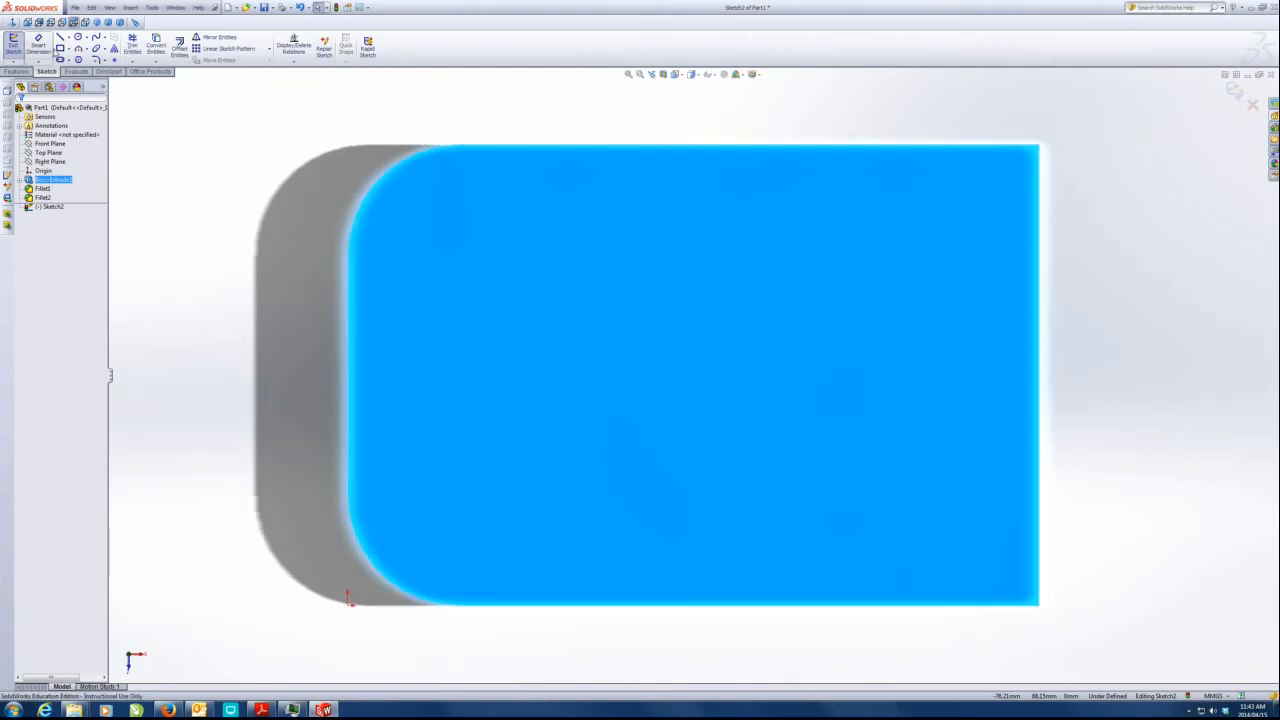
click(60, 47)
click(834, 202)
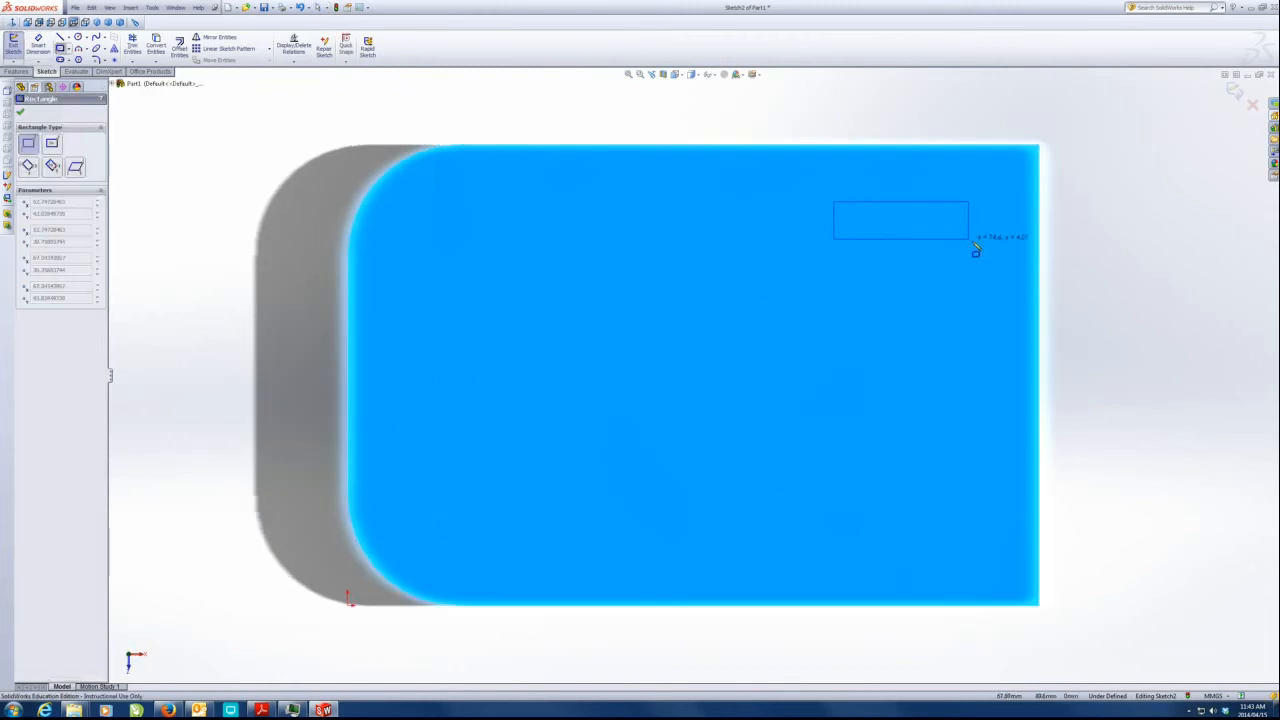
click(994, 273)
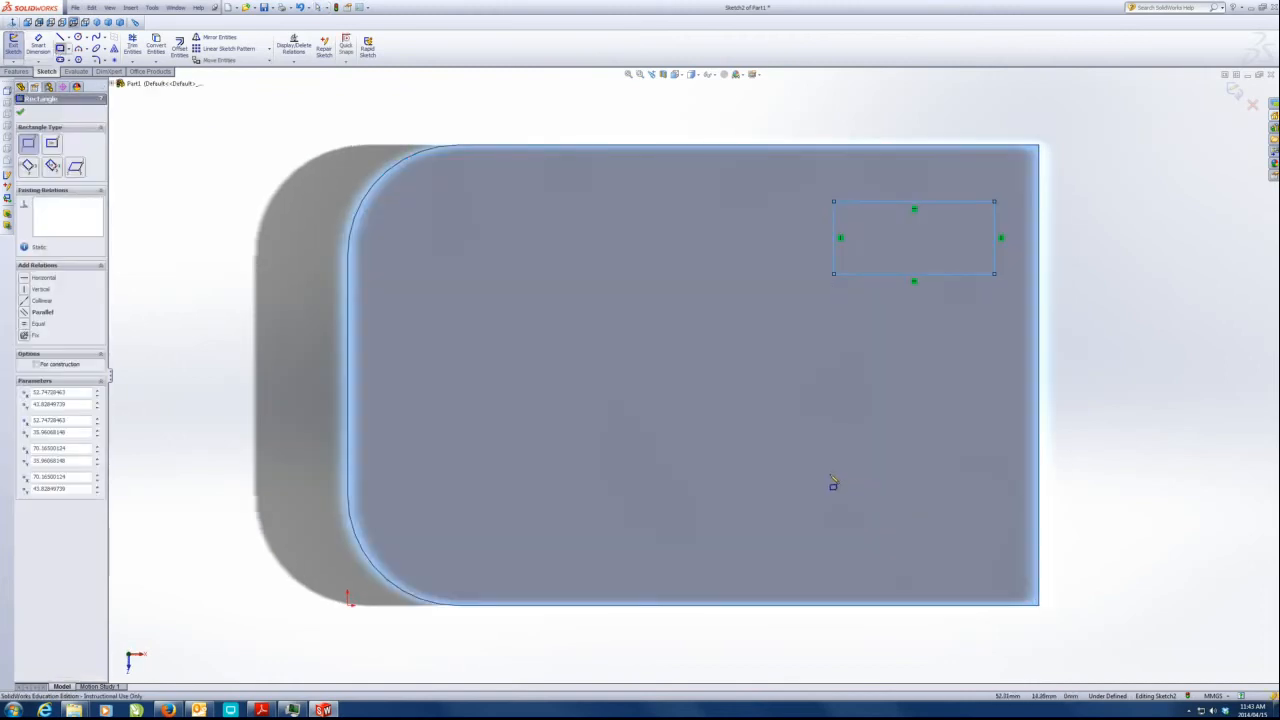
click(834, 476)
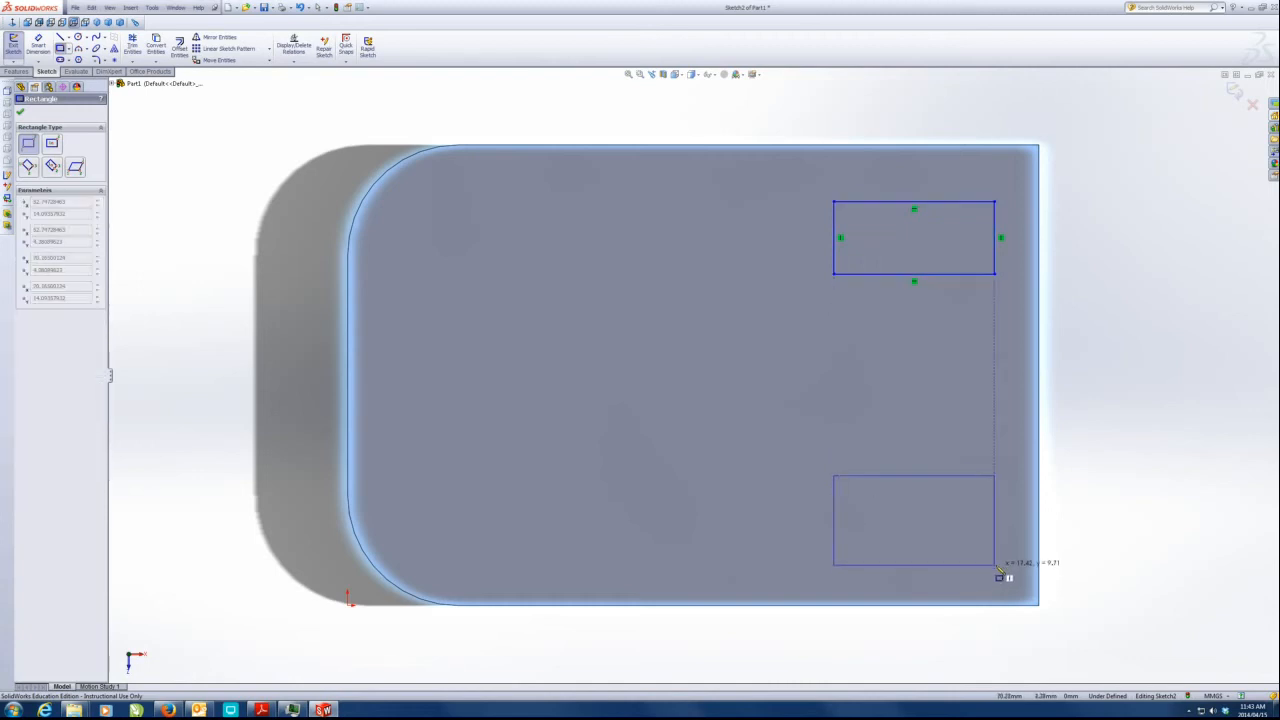
click(995, 566)
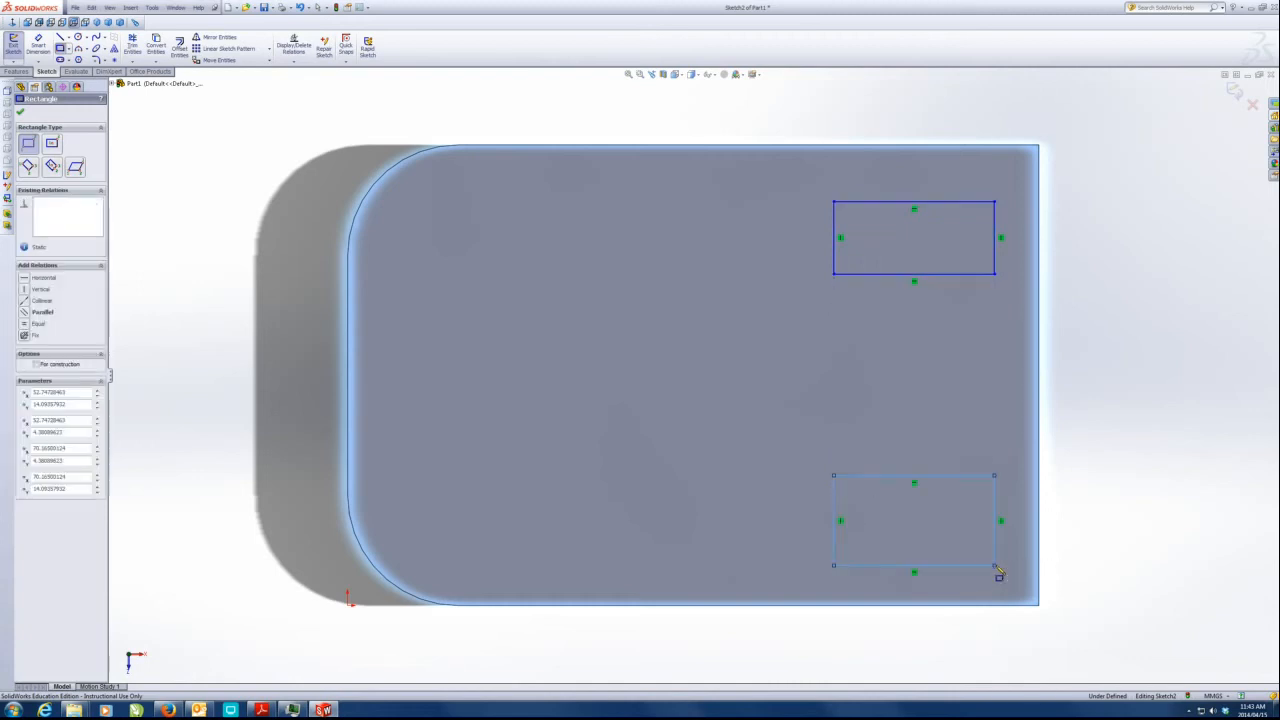
Dimension the upper rectangle to 20 mm long and 9 mm high.
click(38, 45)
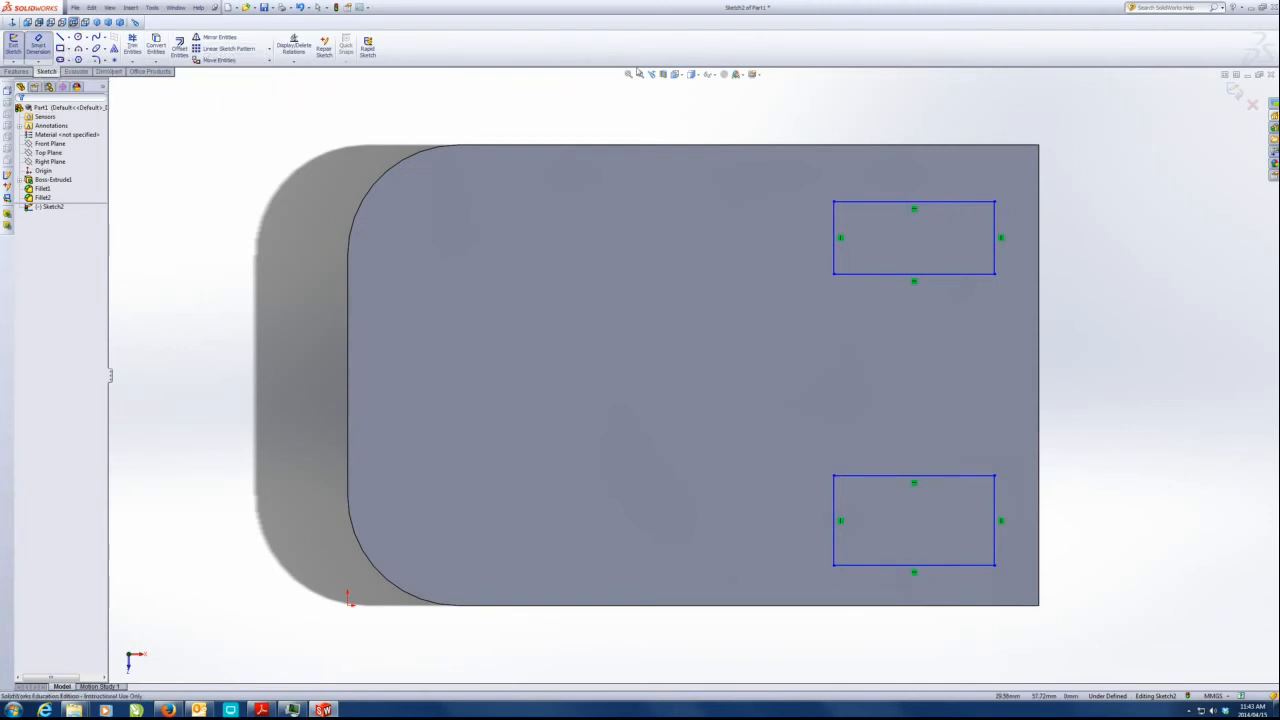
click(886, 201)
click(888, 190)
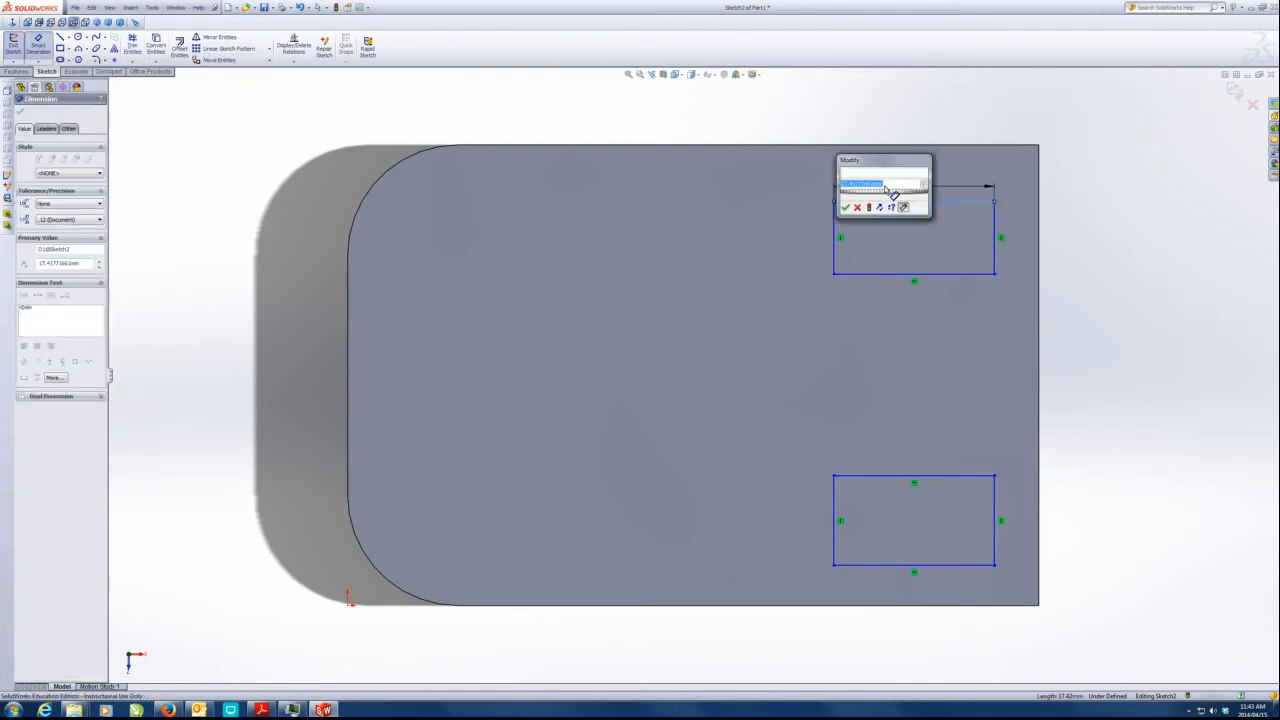
text(20)
key(Return)
click(1019, 245)
click(1066, 238)
text(9)
key(Return)
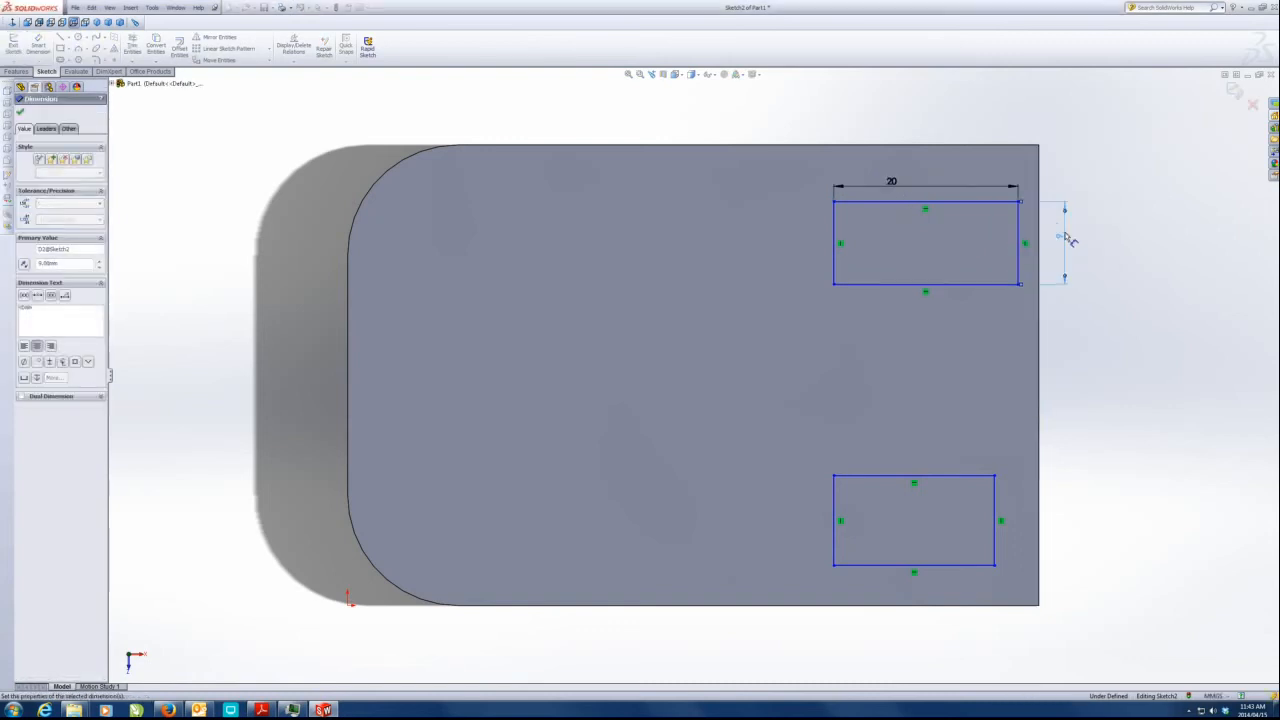
Dimension the lower rectangle to 20 mm long and 9 mm high.
click(931, 476)
click(916, 448)
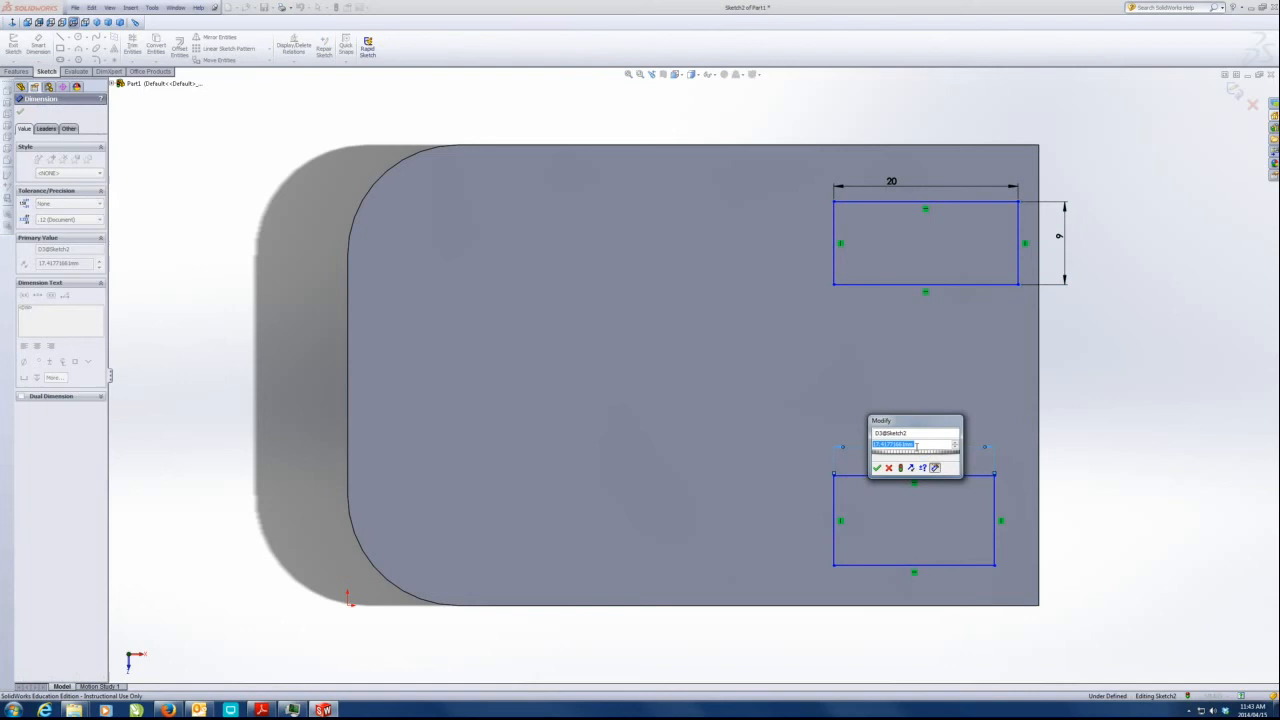
text(20)
key(Return)
click(1018, 502)
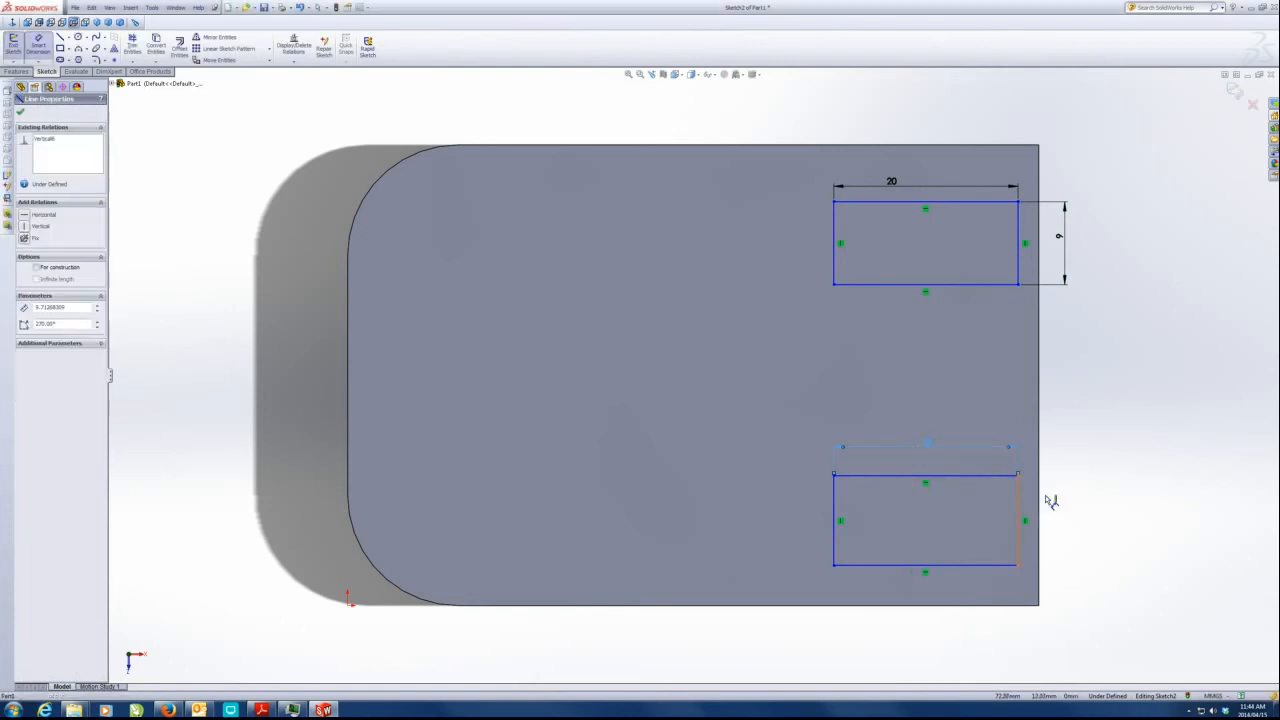
click(1062, 508)
text(9.00mm)
key(Return)
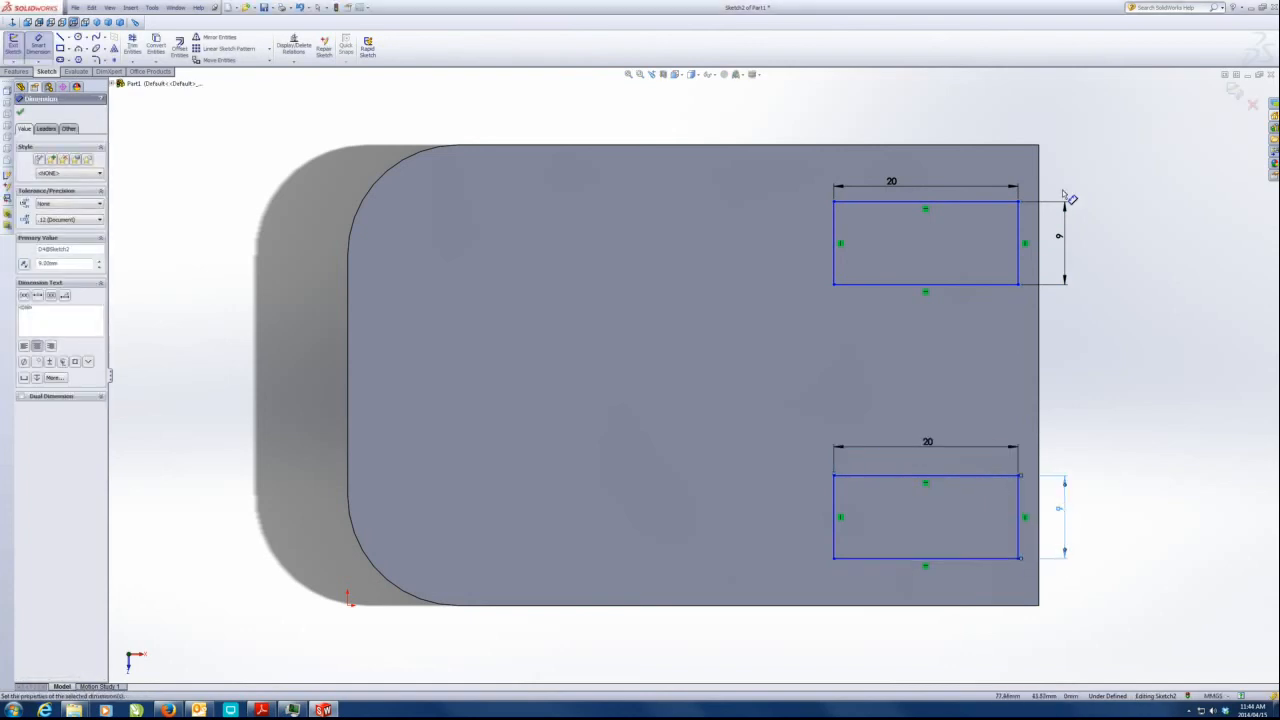
Position the upper rectangle 8 mm from the plate's upper edge and 8 mm from its right edge.
click(959, 202)
click(940, 147)
click(931, 100)
text(8)
key(Return)
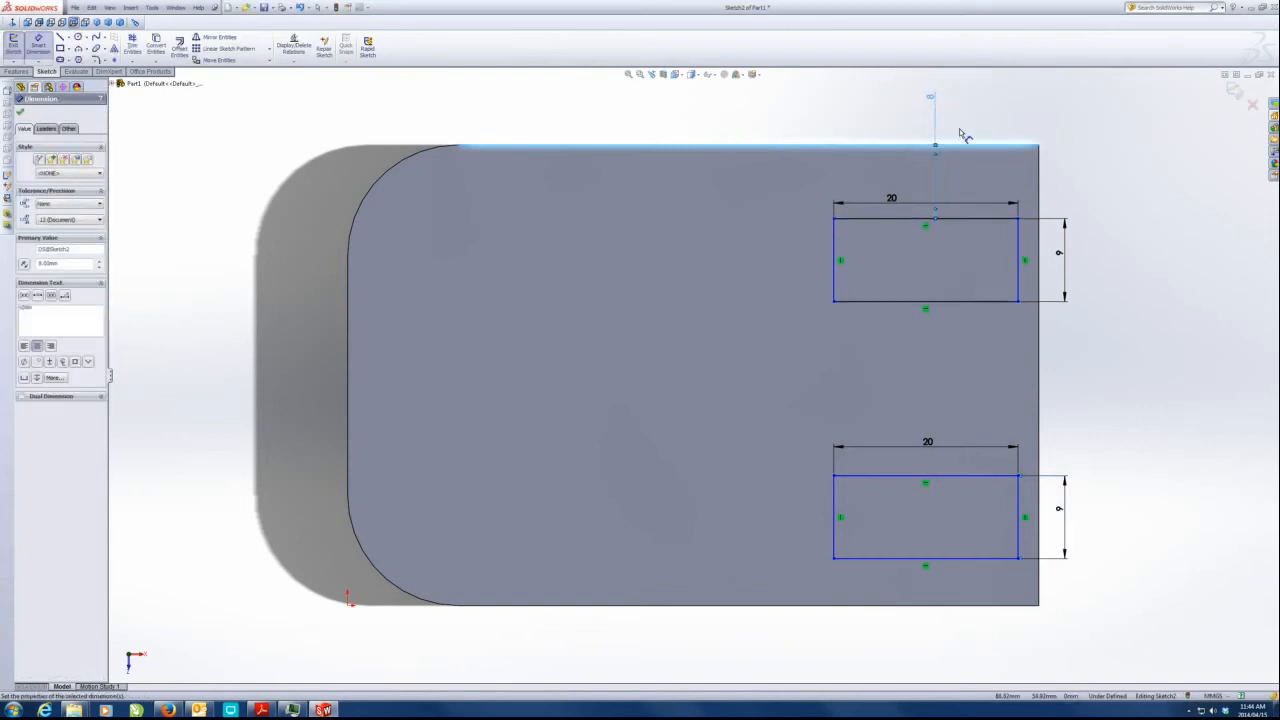
click(1039, 252)
click(1018, 253)
click(1107, 184)
text(8)
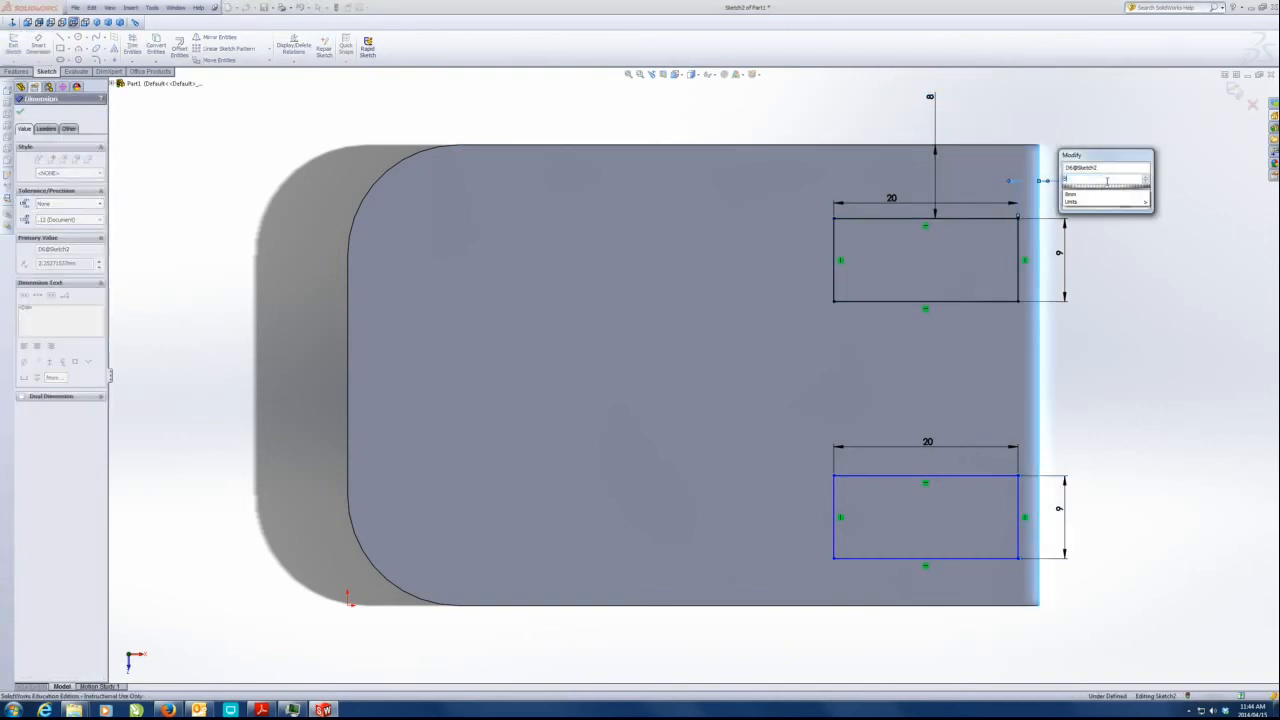
key(Return)
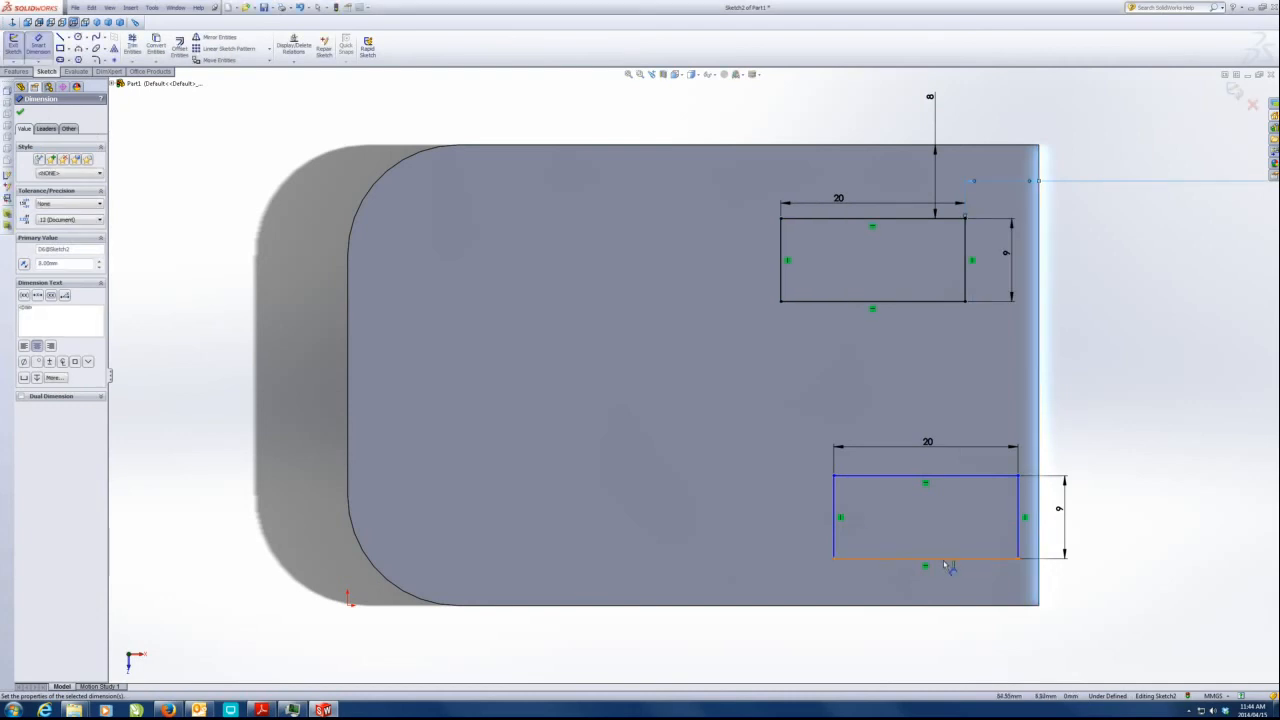
Position the lower rectangle 8 mm from the plate's lower edge and 8 mm from its right edge.
click(948, 558)
click(951, 604)
click(916, 645)
text(8)
key(Return)
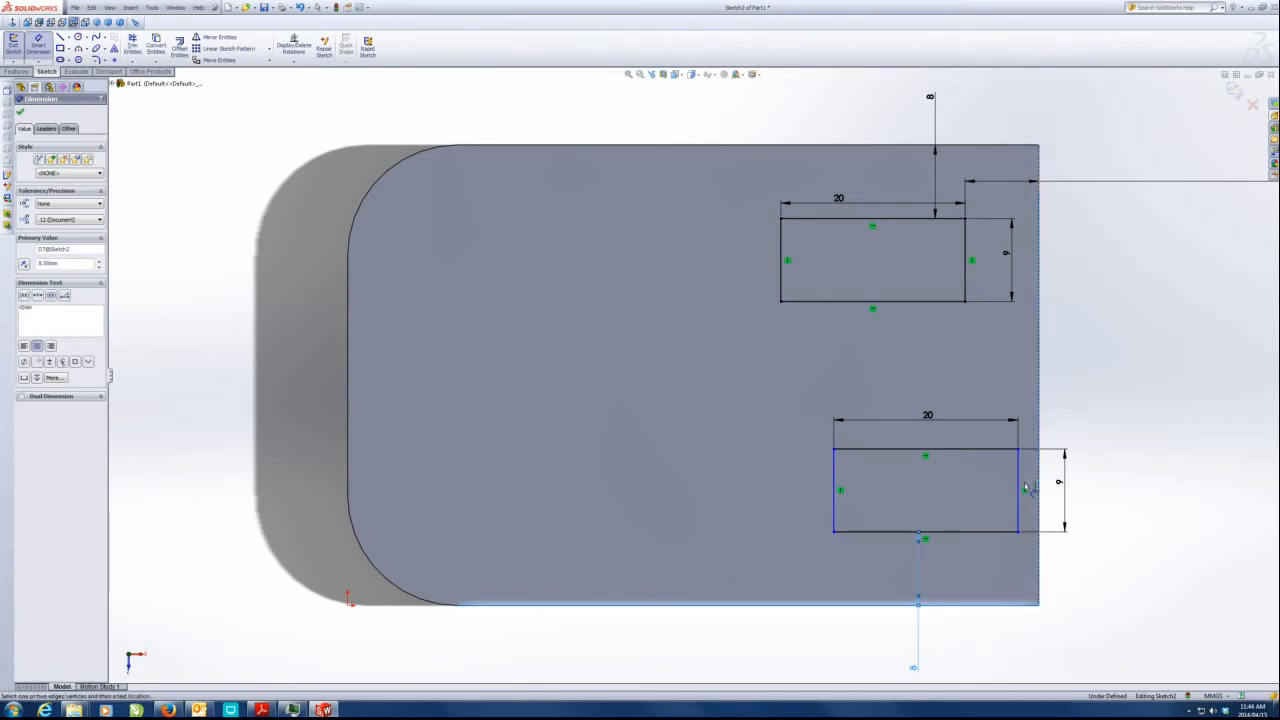
click(1039, 488)
click(1018, 488)
click(1078, 430)
text(8)
key(Return)
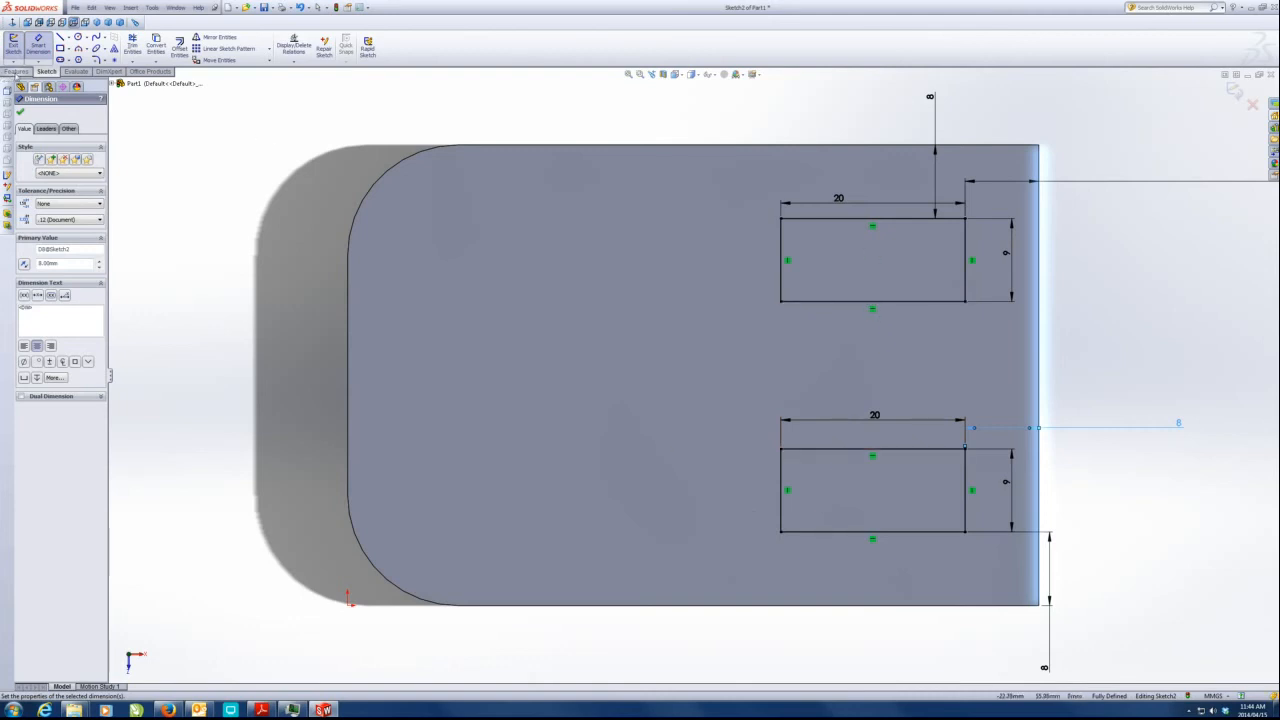
Cut both sketched rectangles through the entire plate with an Extruded Cut set to Through All.
click(16, 72)
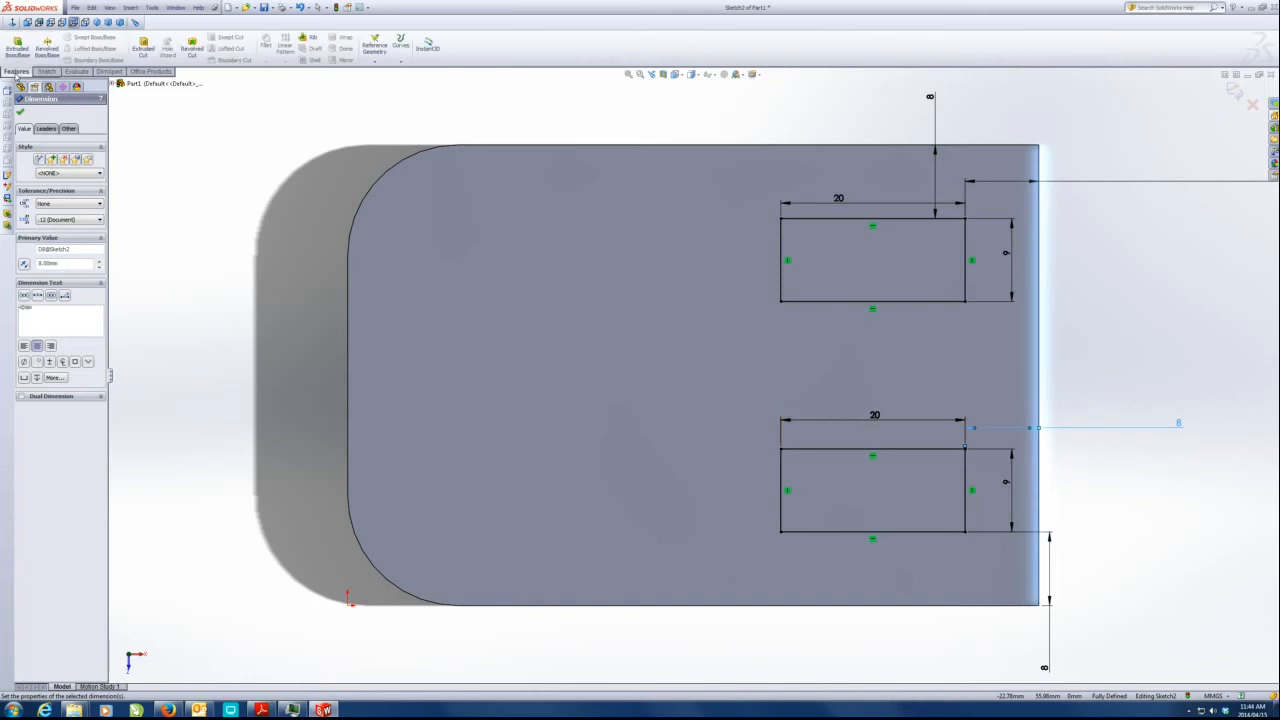
click(146, 47)
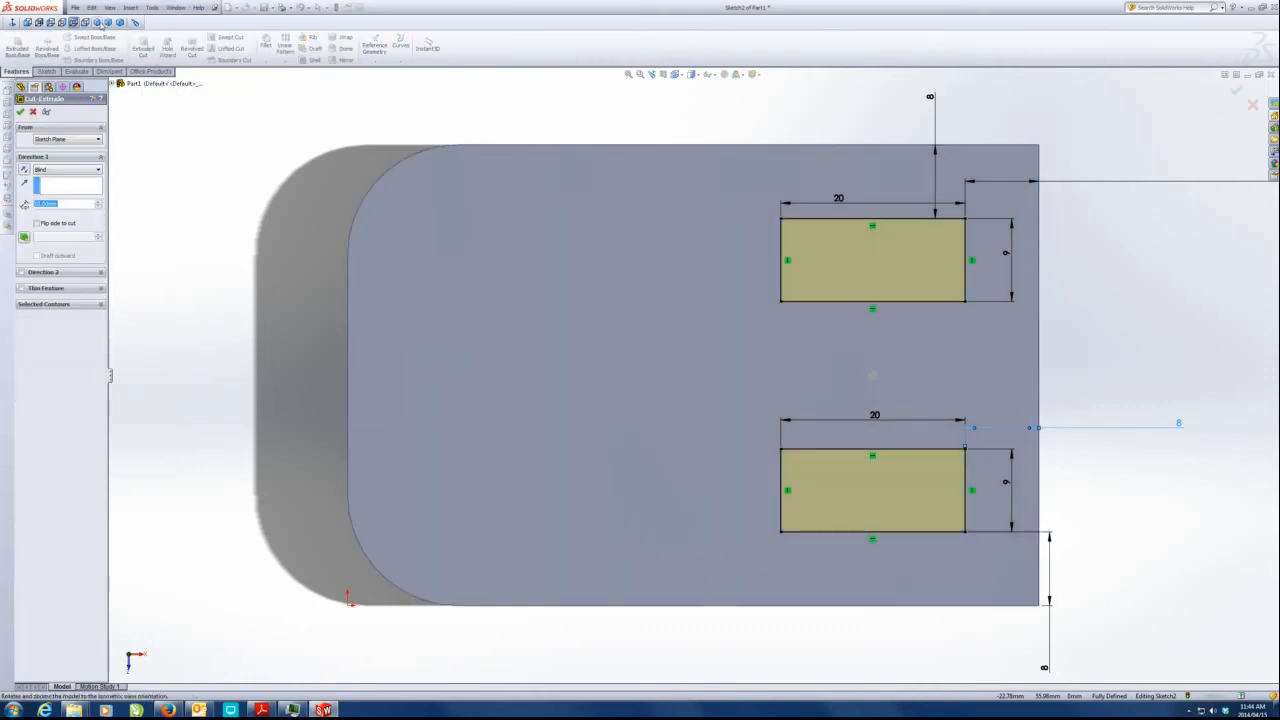
click(97, 22)
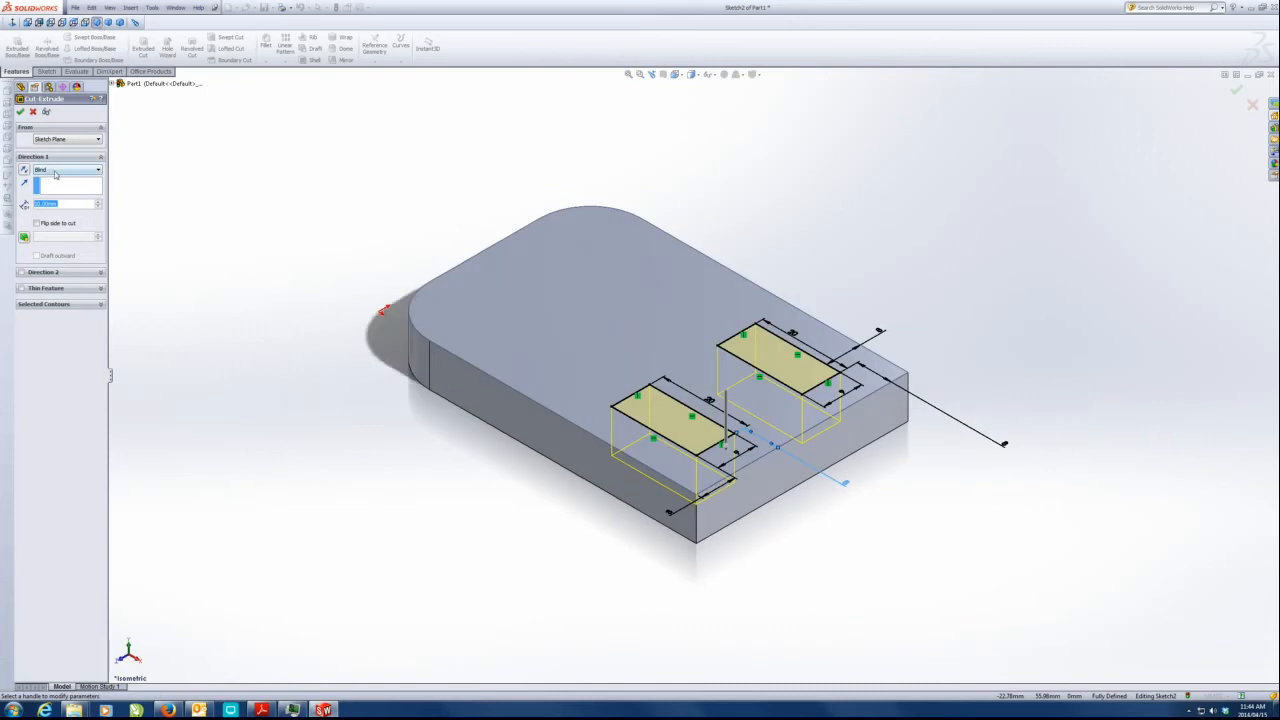
click(55, 172)
click(52, 186)
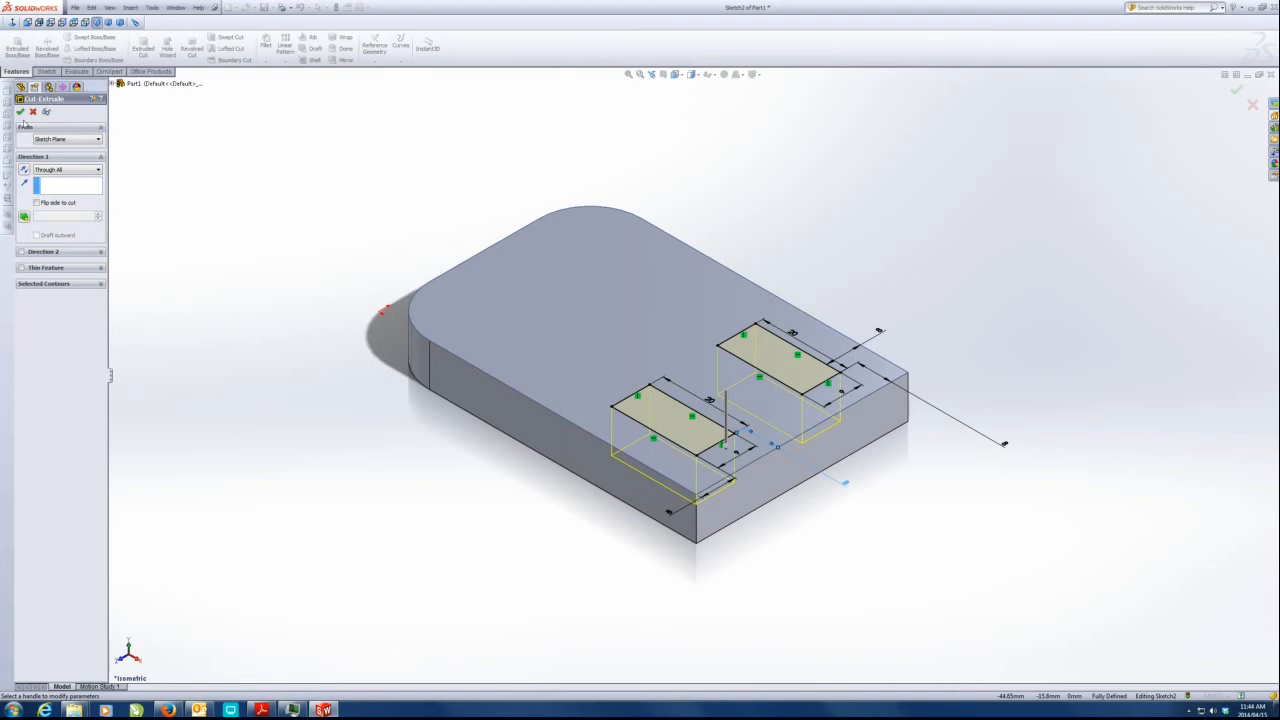
key(Return)
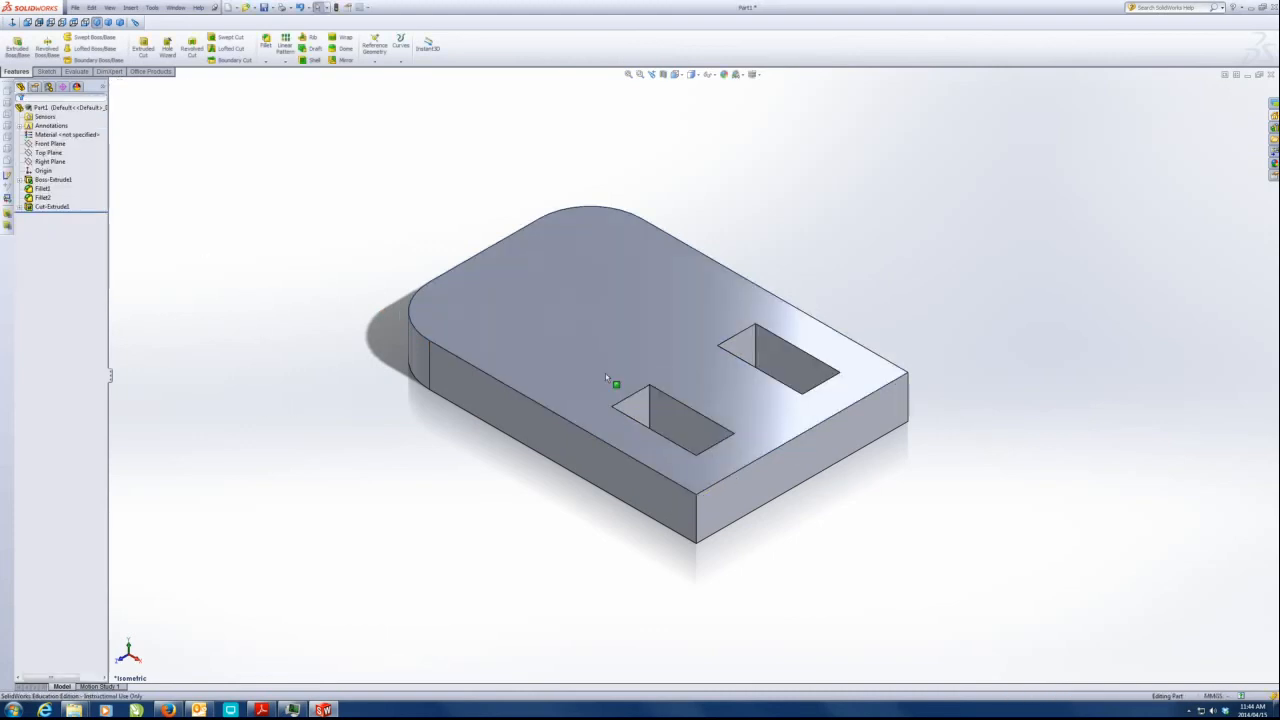
Sketch two concentric circles with radii of about 17 mm and 9 mm on the plate's top face, near its rounded end.
click(557, 280)
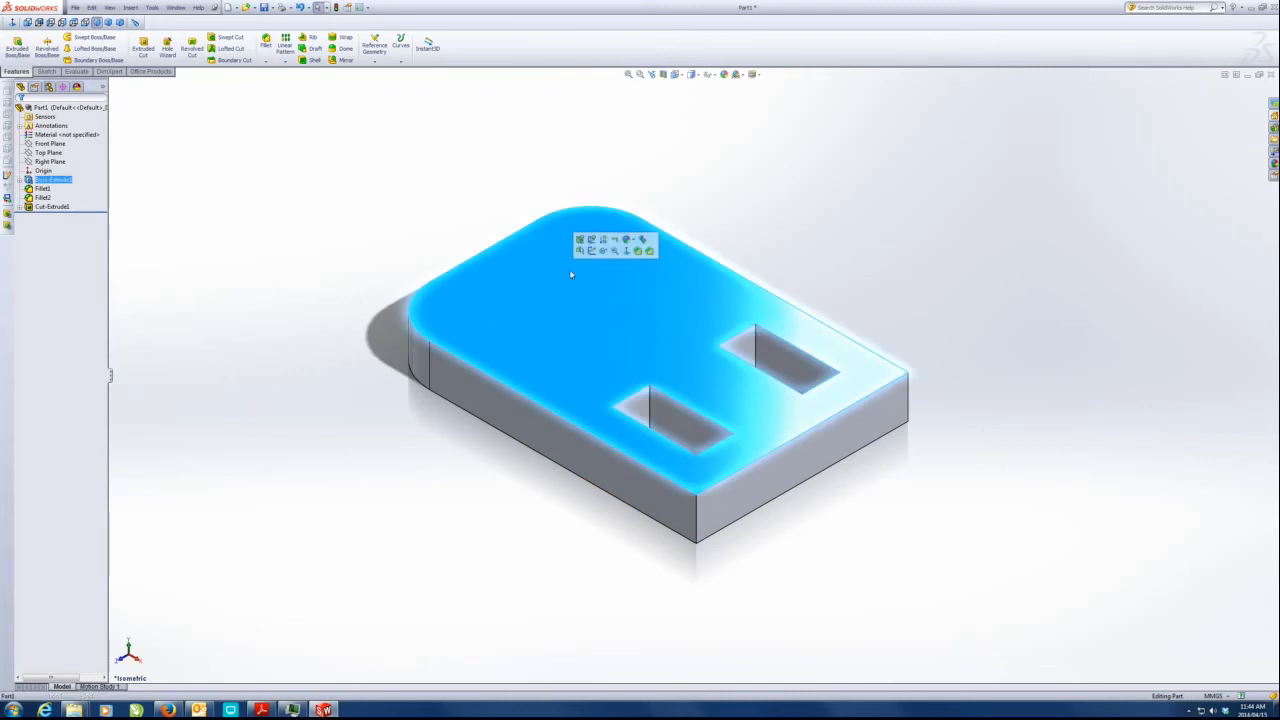
click(591, 251)
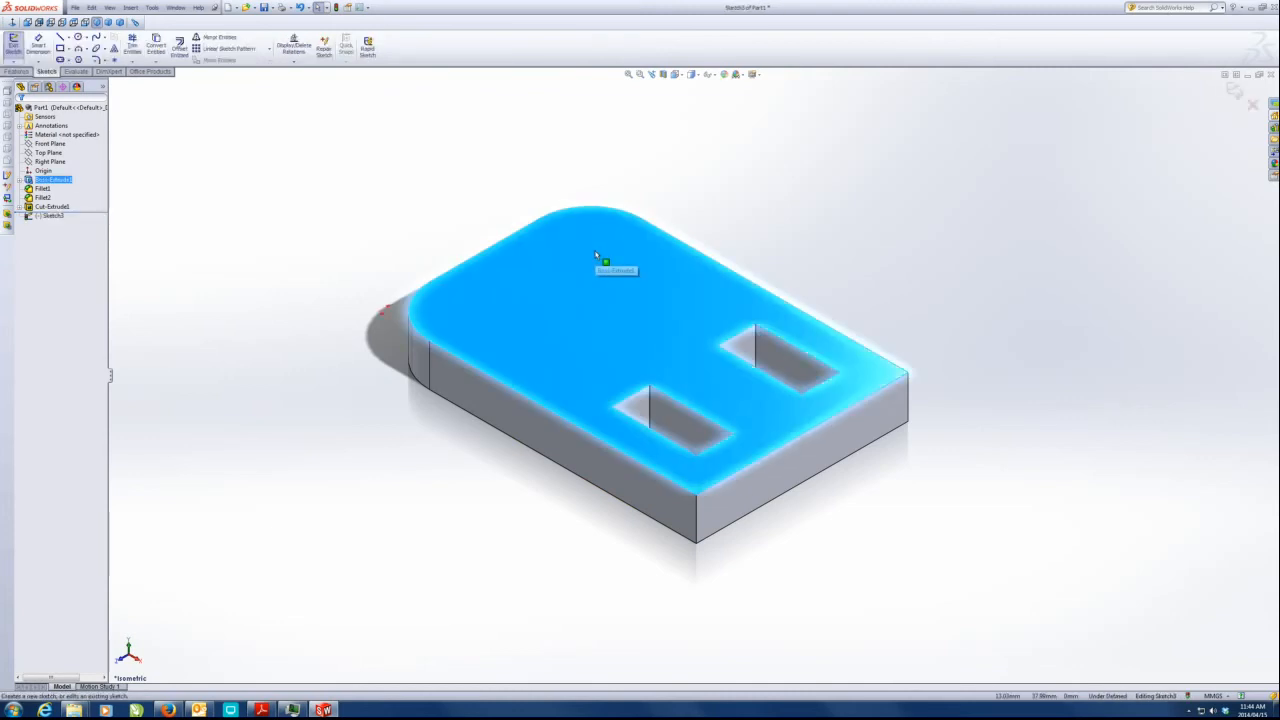
click(12, 22)
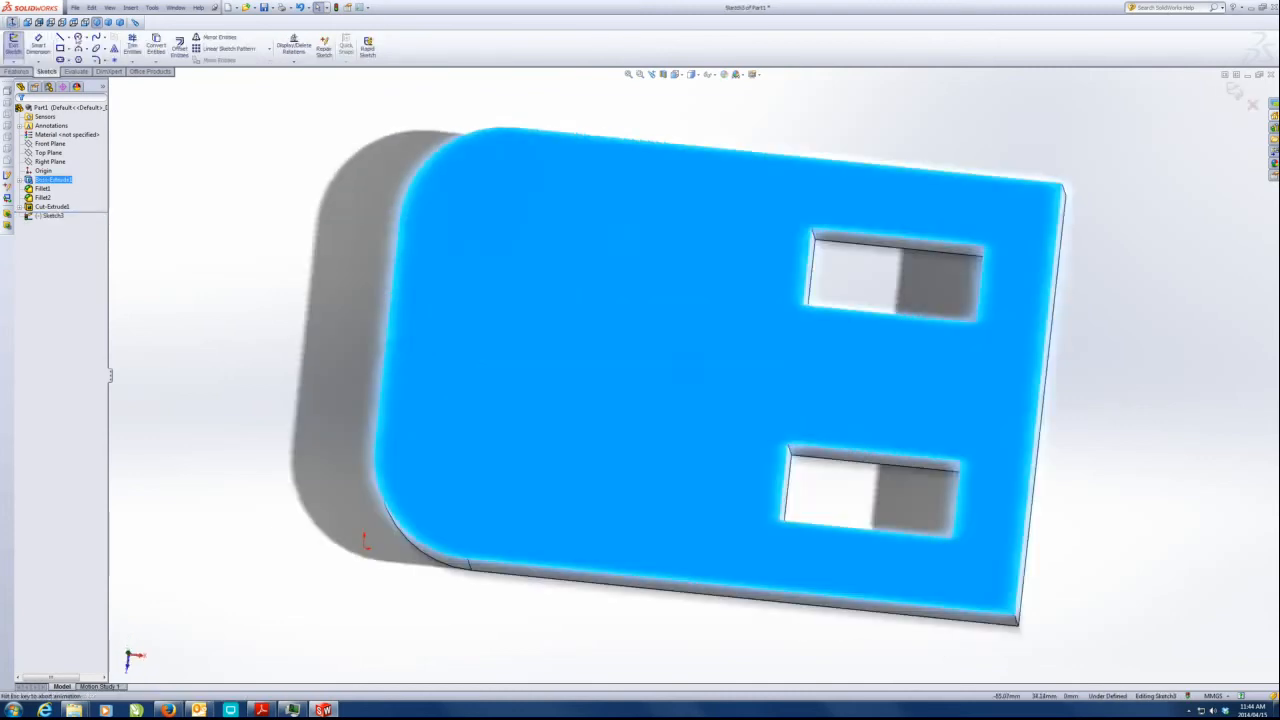
click(79, 38)
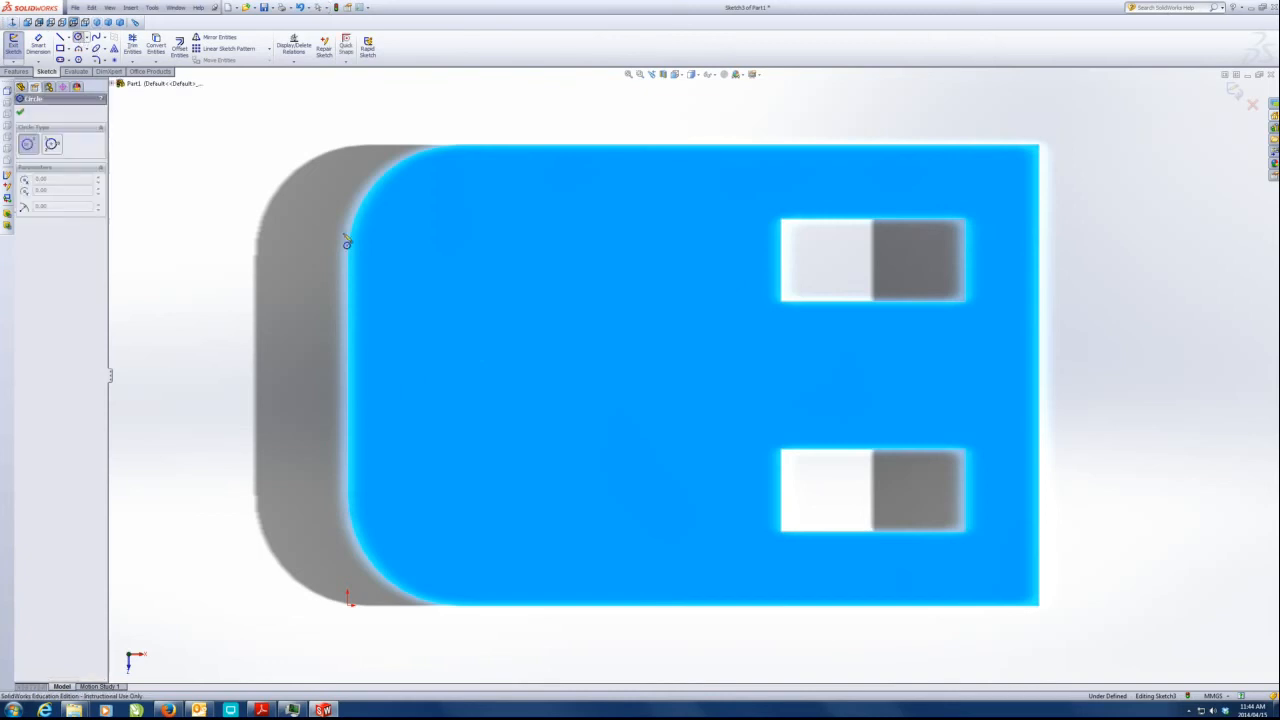
click(517, 376)
click(674, 350)
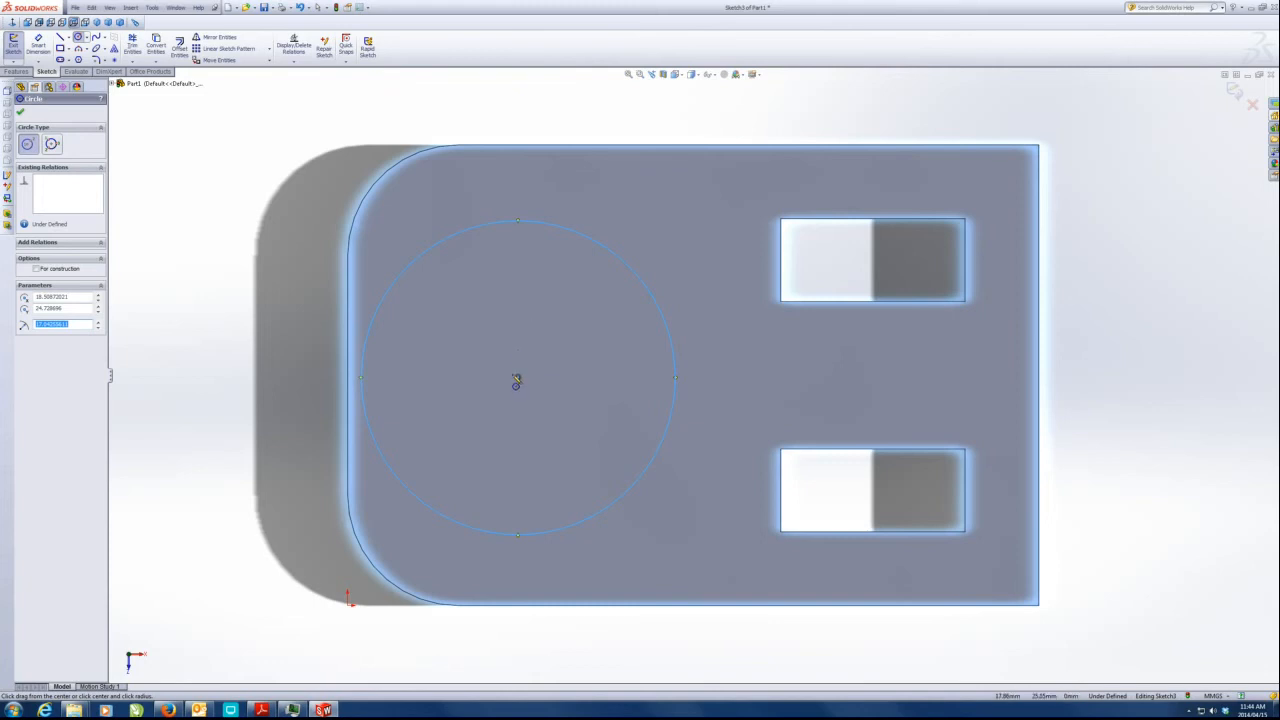
click(518, 378)
click(590, 333)
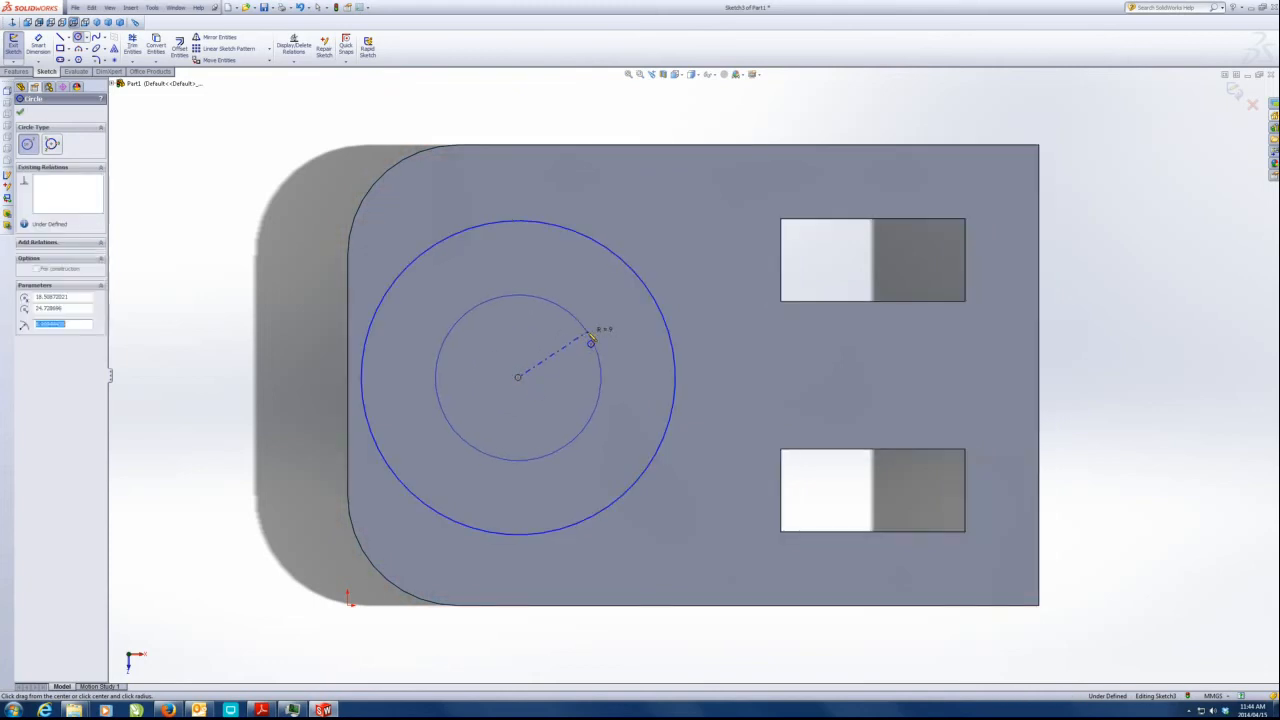
key(Escape)
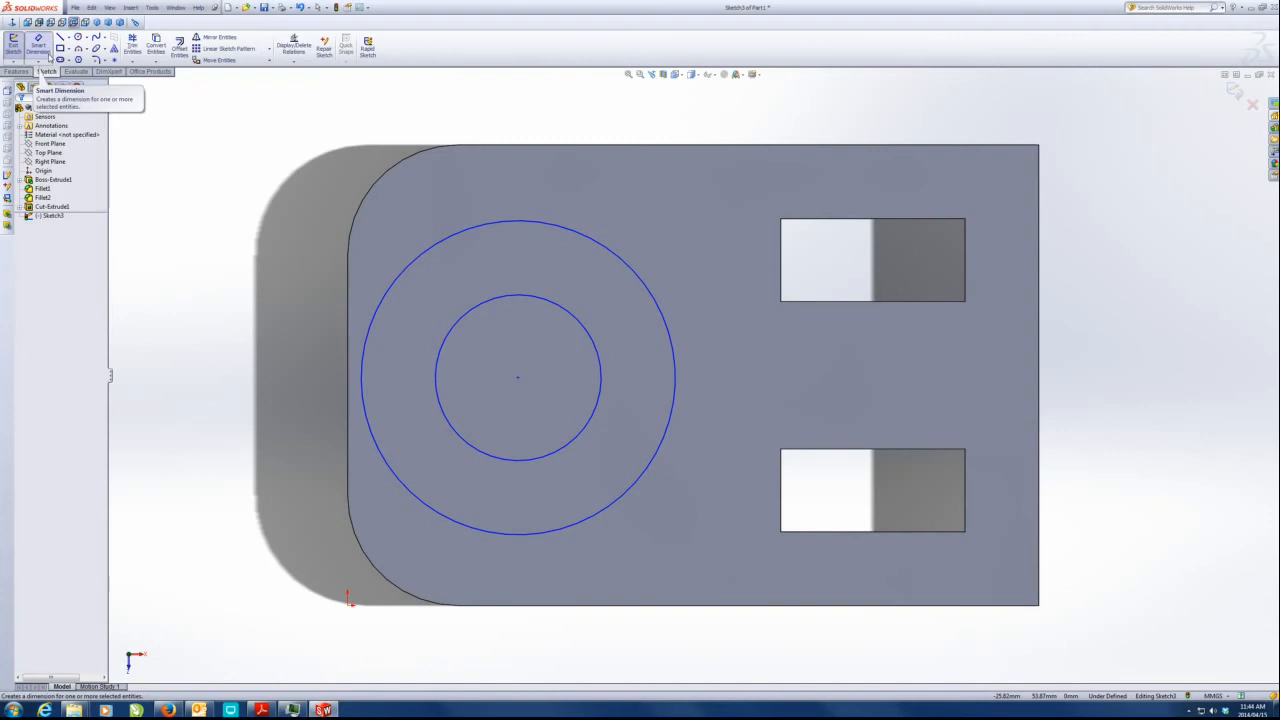
Consult the Exercise 1.8 drawing in the study guide and dimension the outer circle to a 38 mm diameter.
click(49, 57)
click(262, 710)
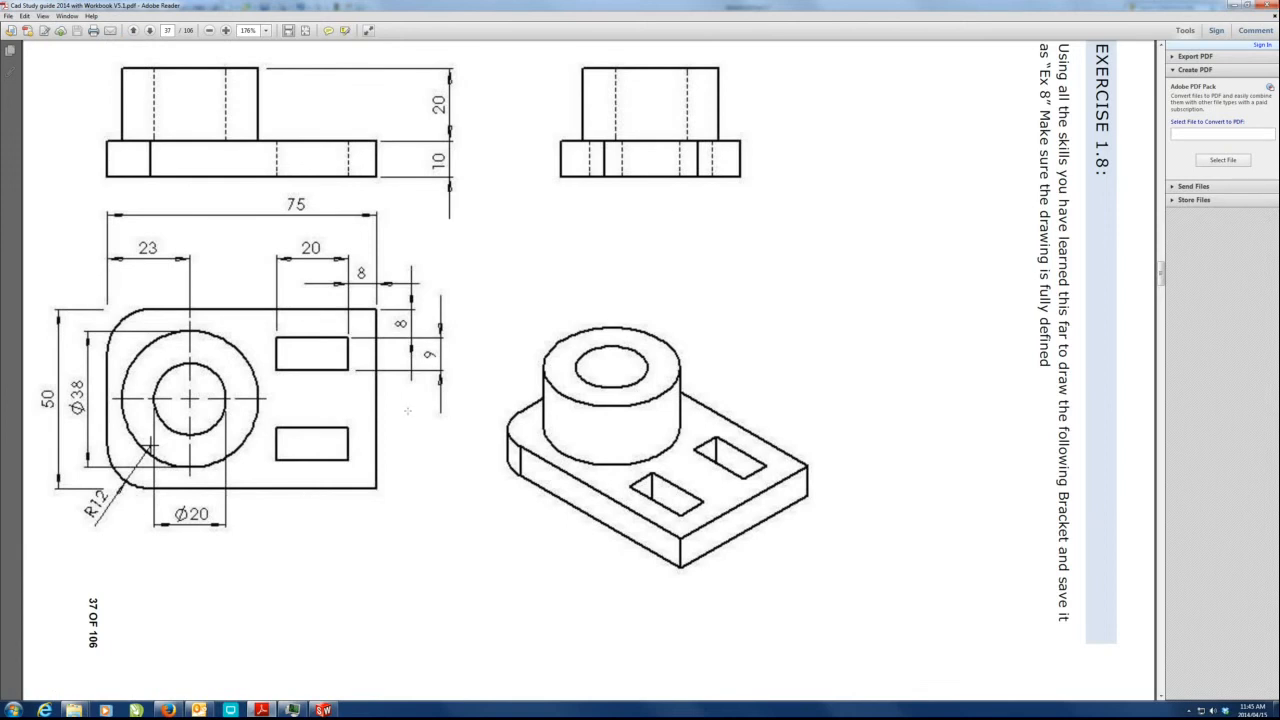
click(1226, 10)
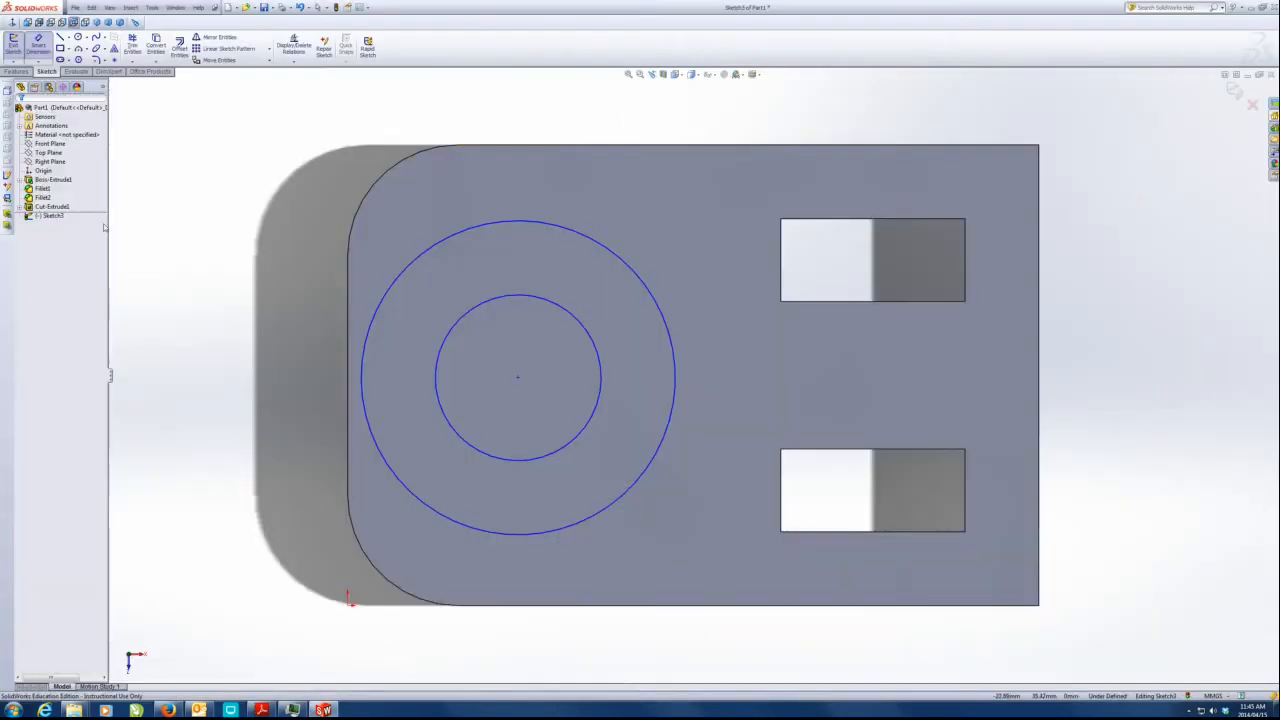
click(551, 226)
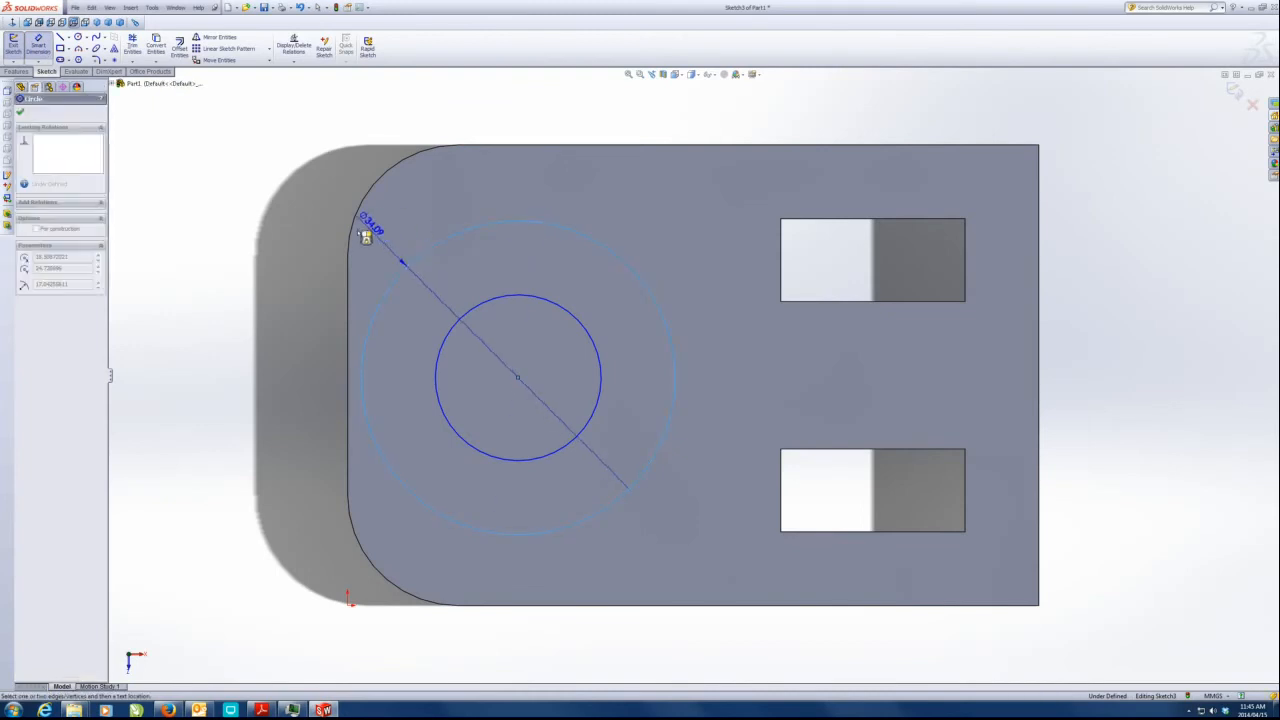
click(272, 350)
text(36)
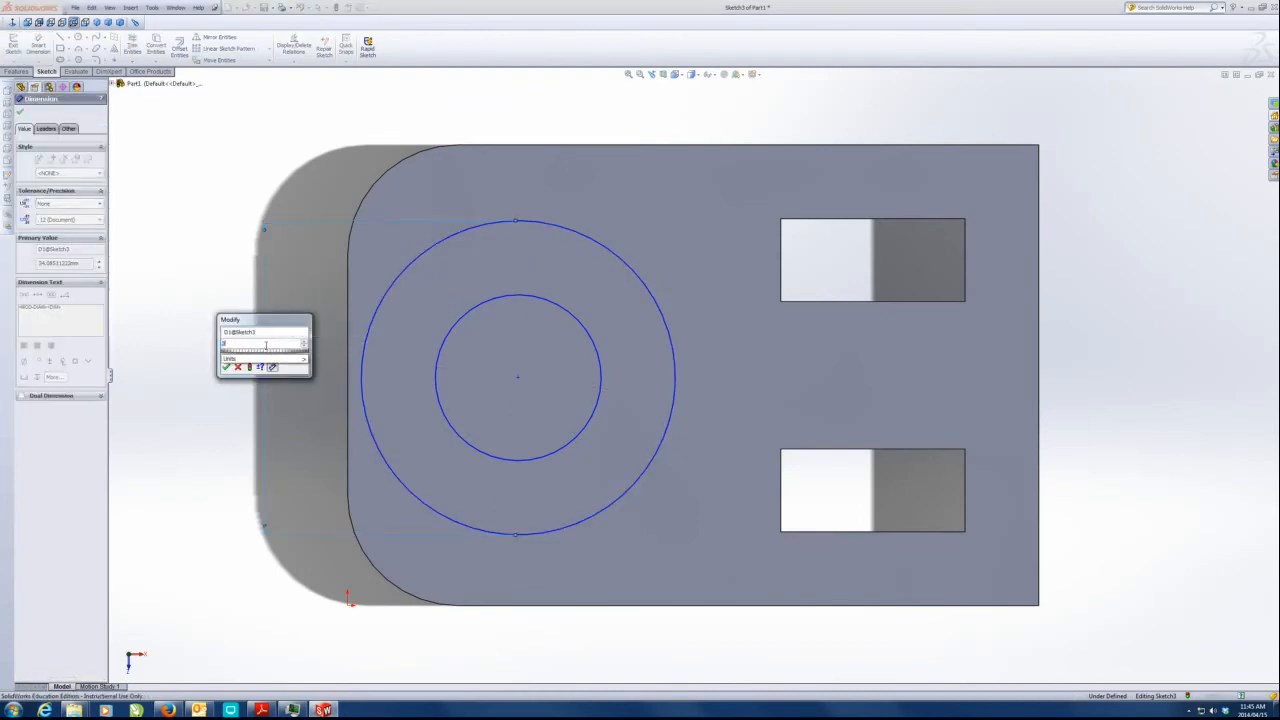
key(Return)
Dimension the inner circle to a 20 mm diameter.
click(440, 346)
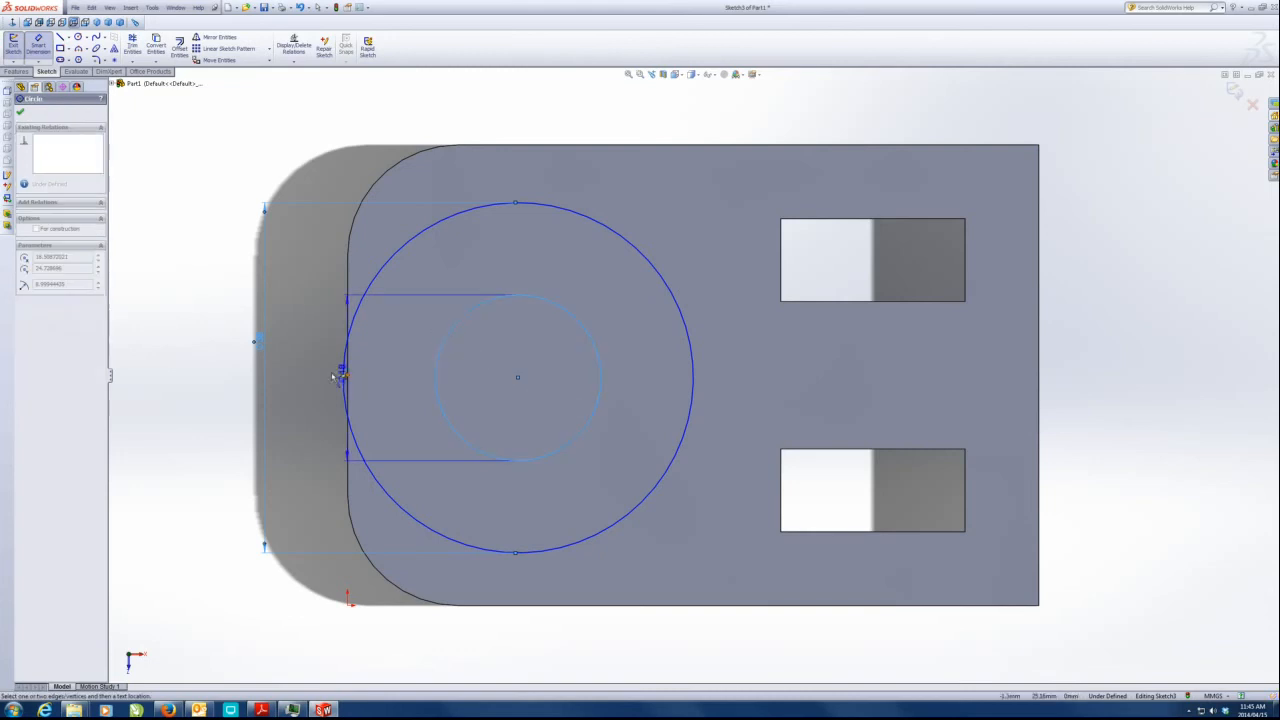
click(286, 367)
text(20)
key(Return)
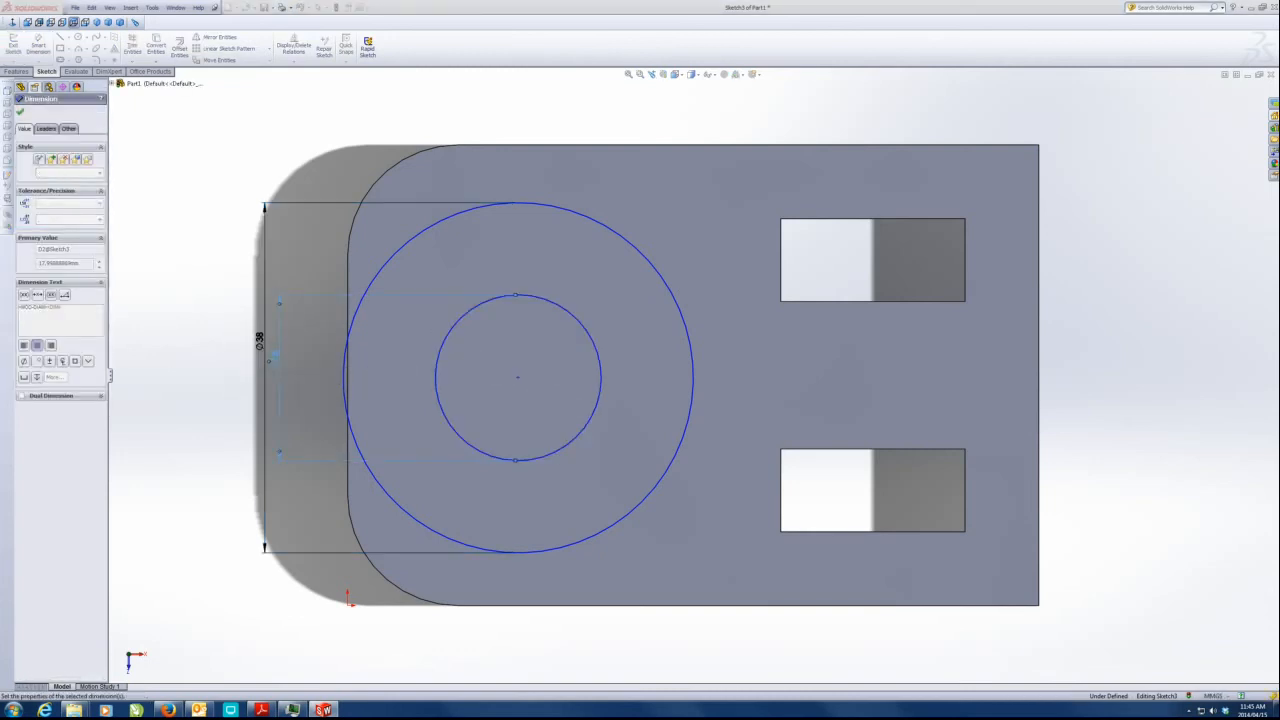
Consult the Exercise 1.8 drawing again and position the circles' centre 23 mm from the straight edge at the plate's rounded end.
key(alt+Tab)
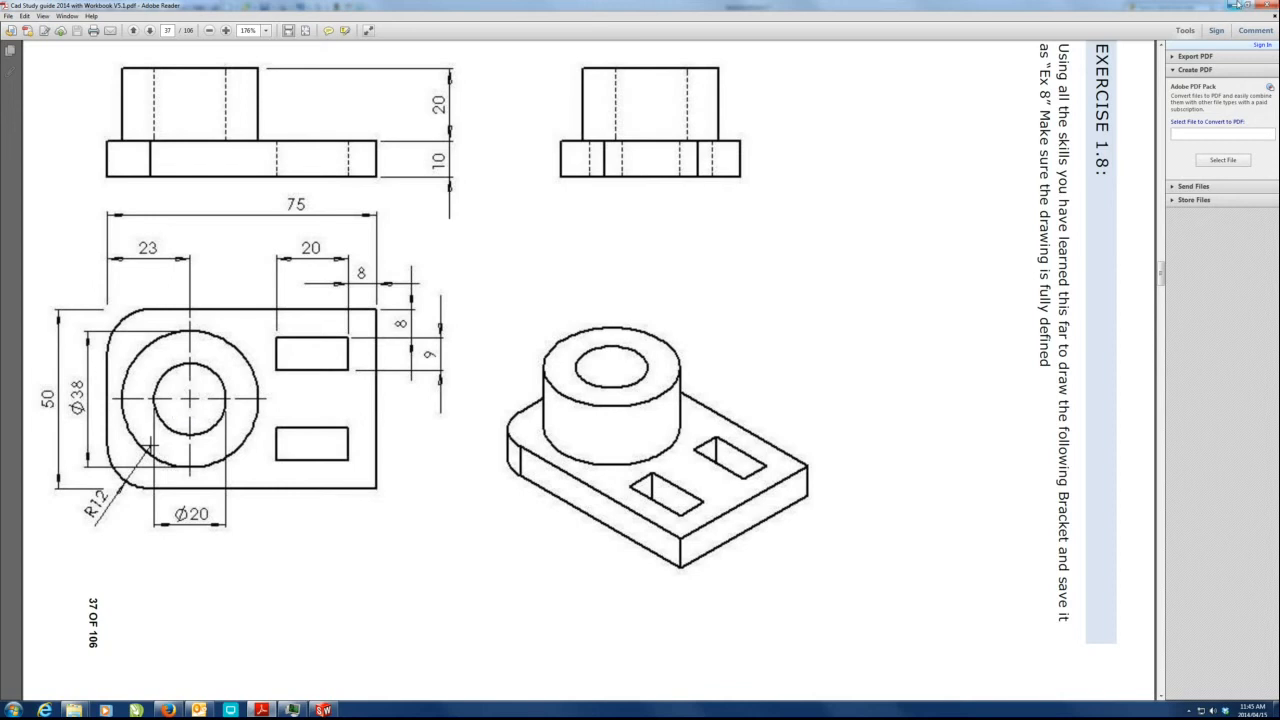
click(1237, 4)
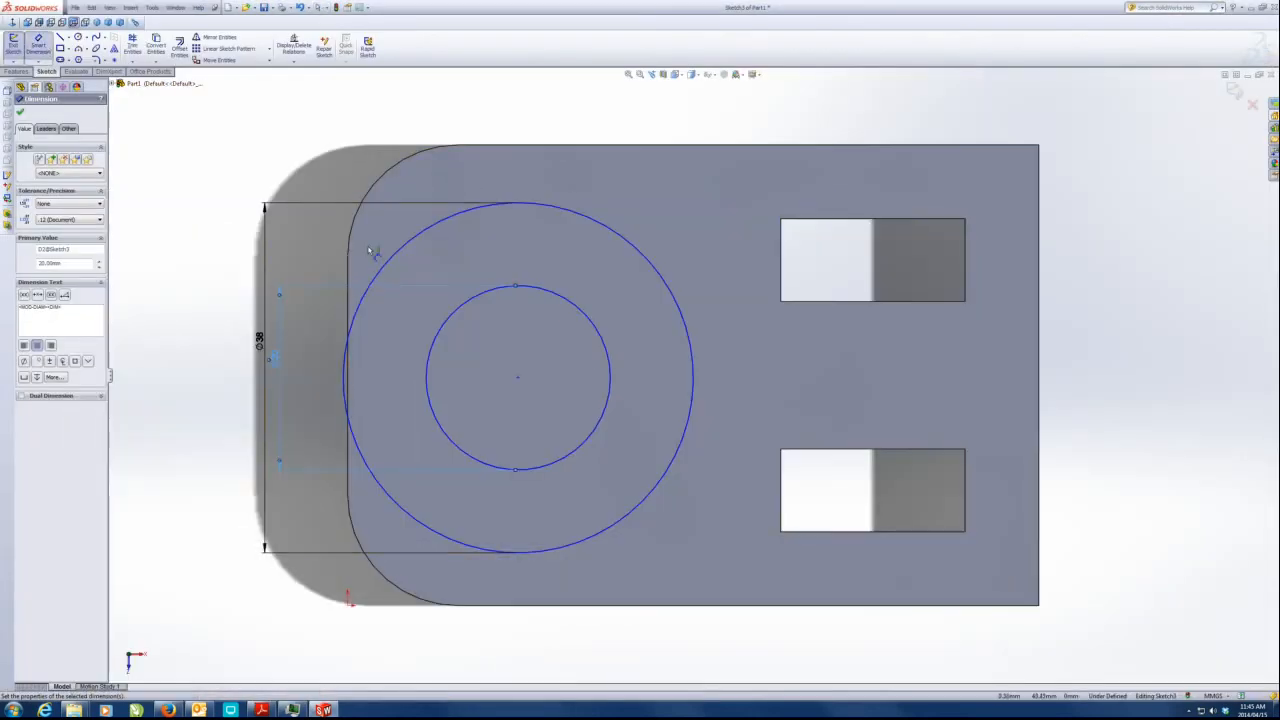
click(349, 278)
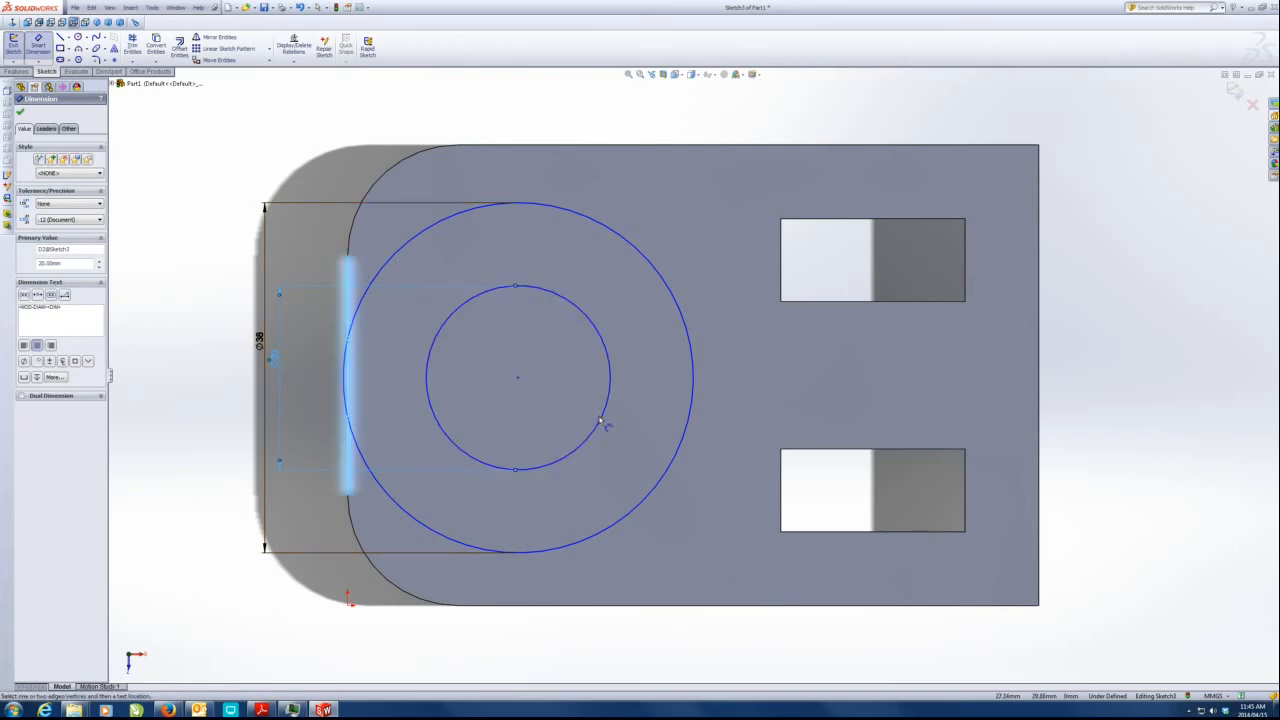
click(519, 381)
click(415, 188)
text(23)
key(Return)
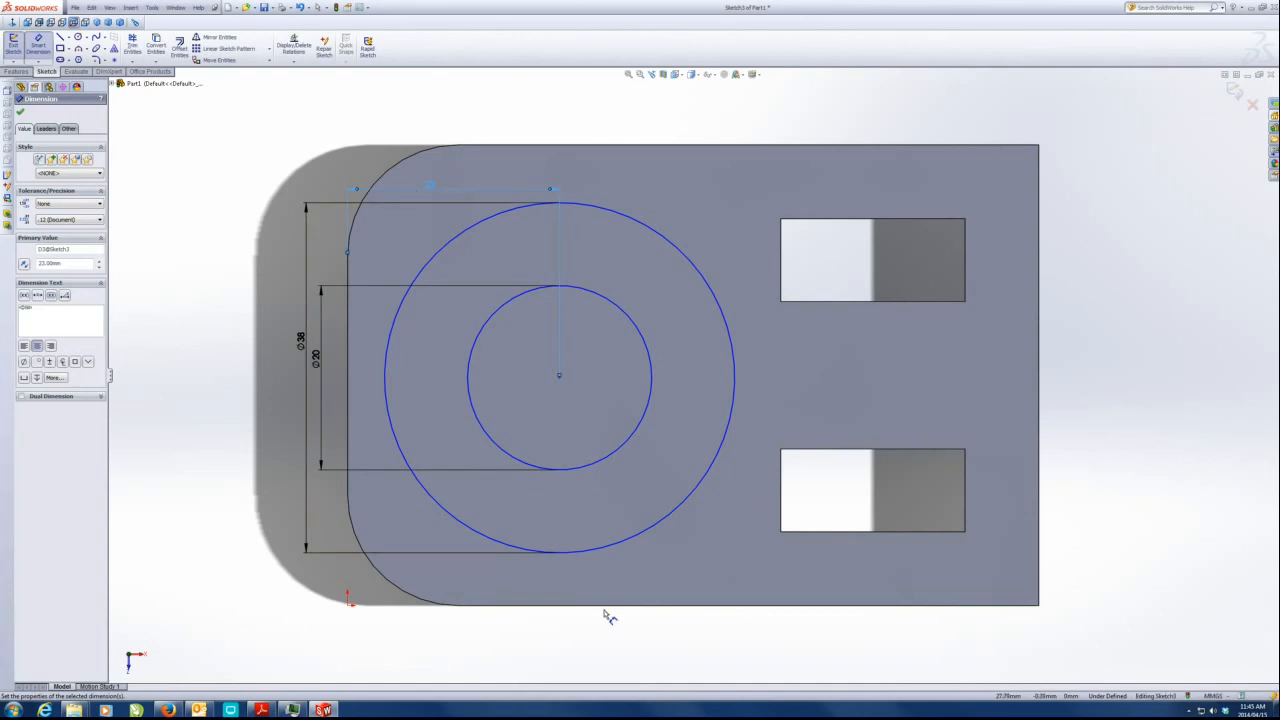
Position the circles' centre 25 mm from the plate's lower long edge.
click(608, 604)
click(559, 377)
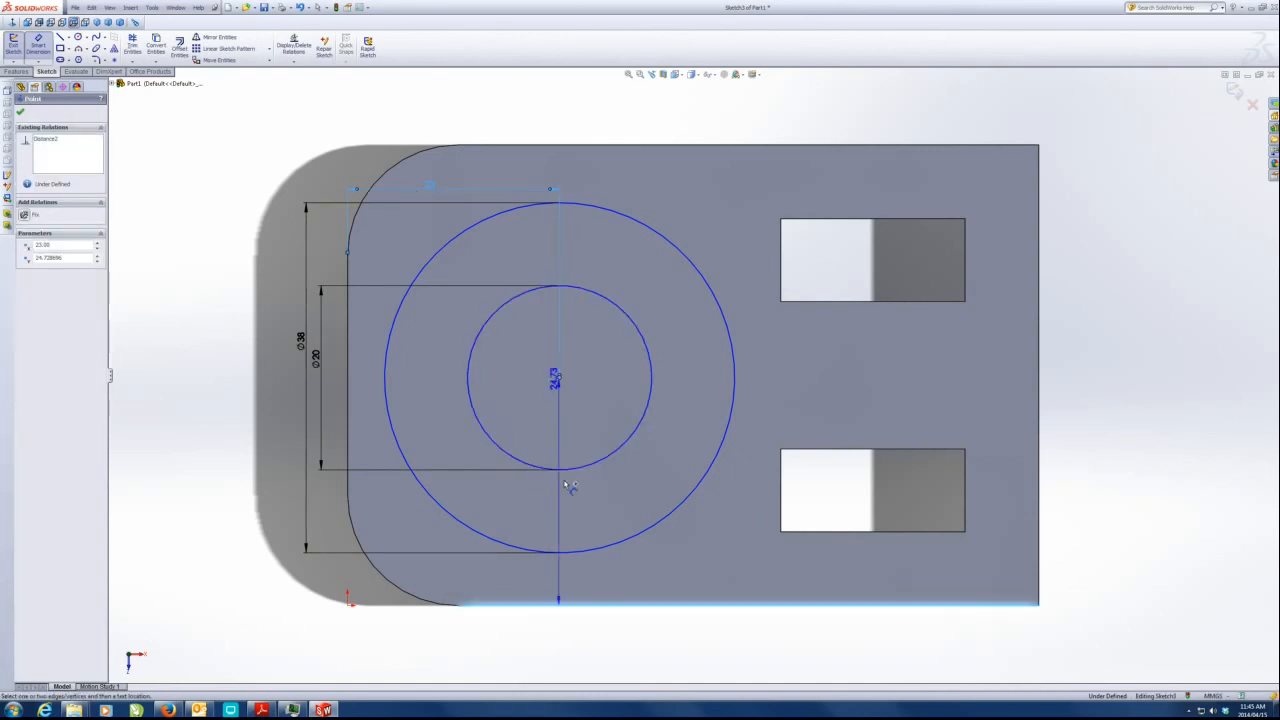
click(735, 495)
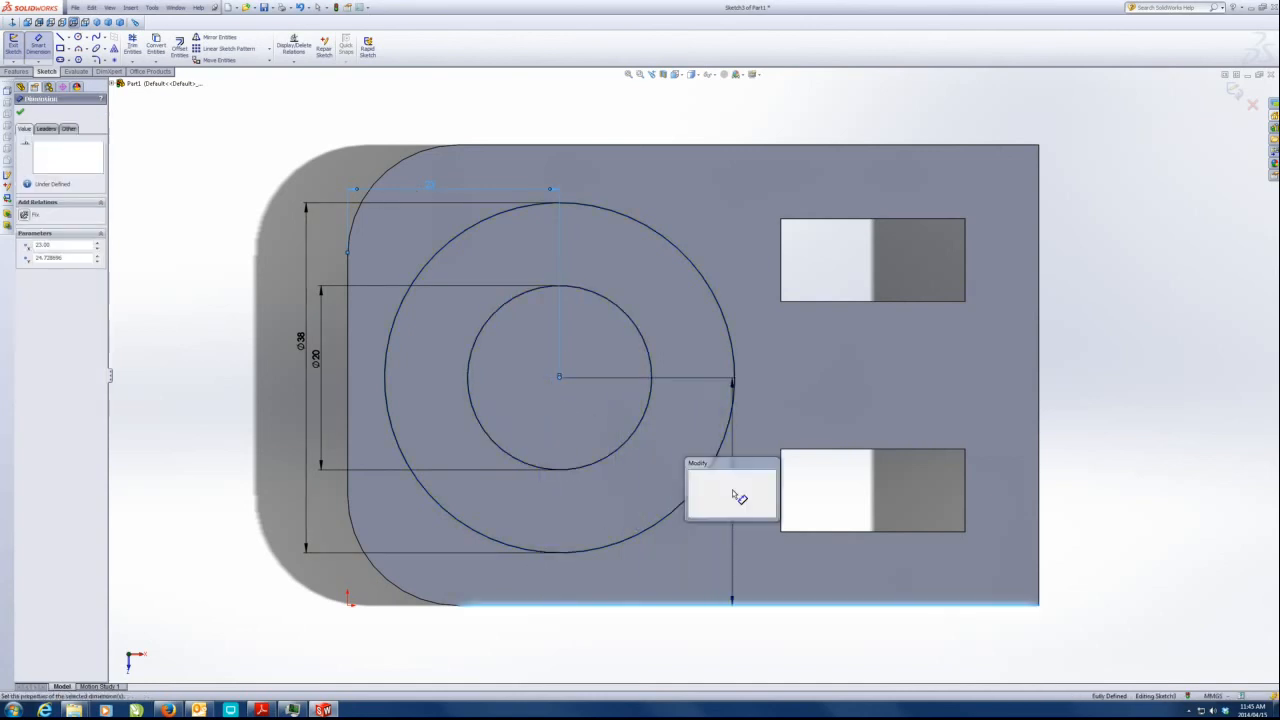
key(Return)
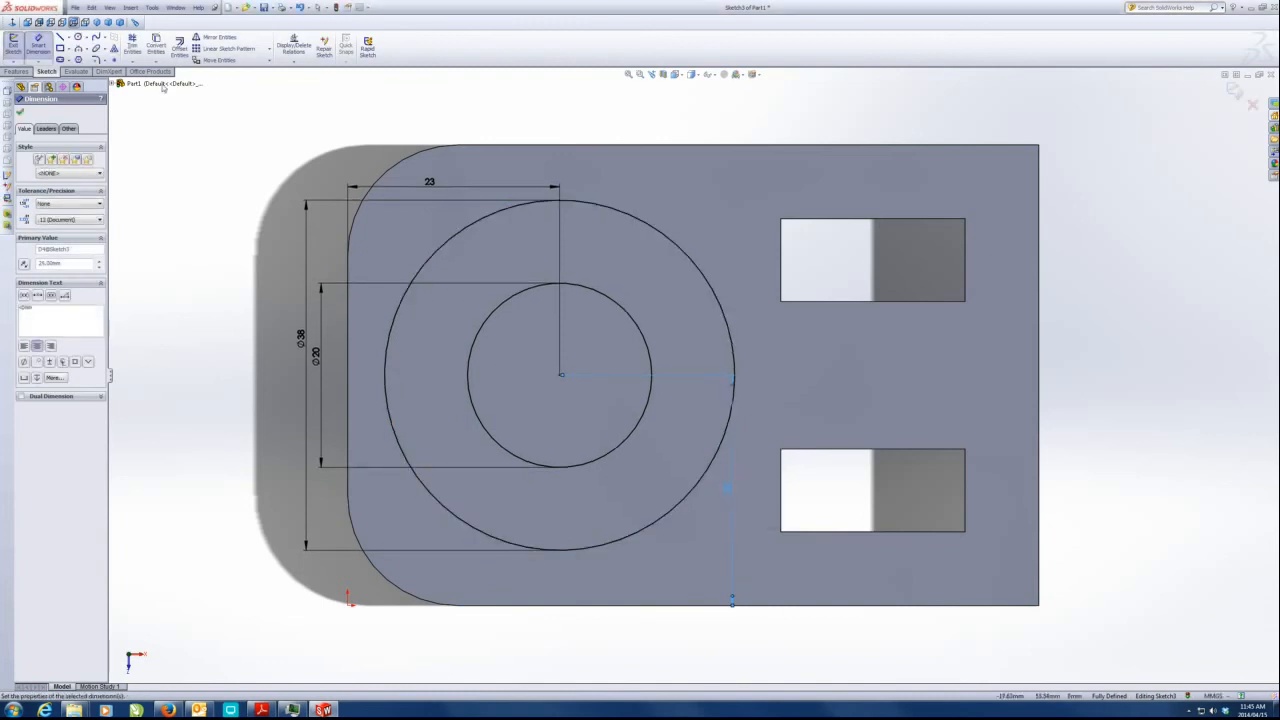
Extrude the ring between the two circles 20 mm upward as a boss on the plate.
click(97, 22)
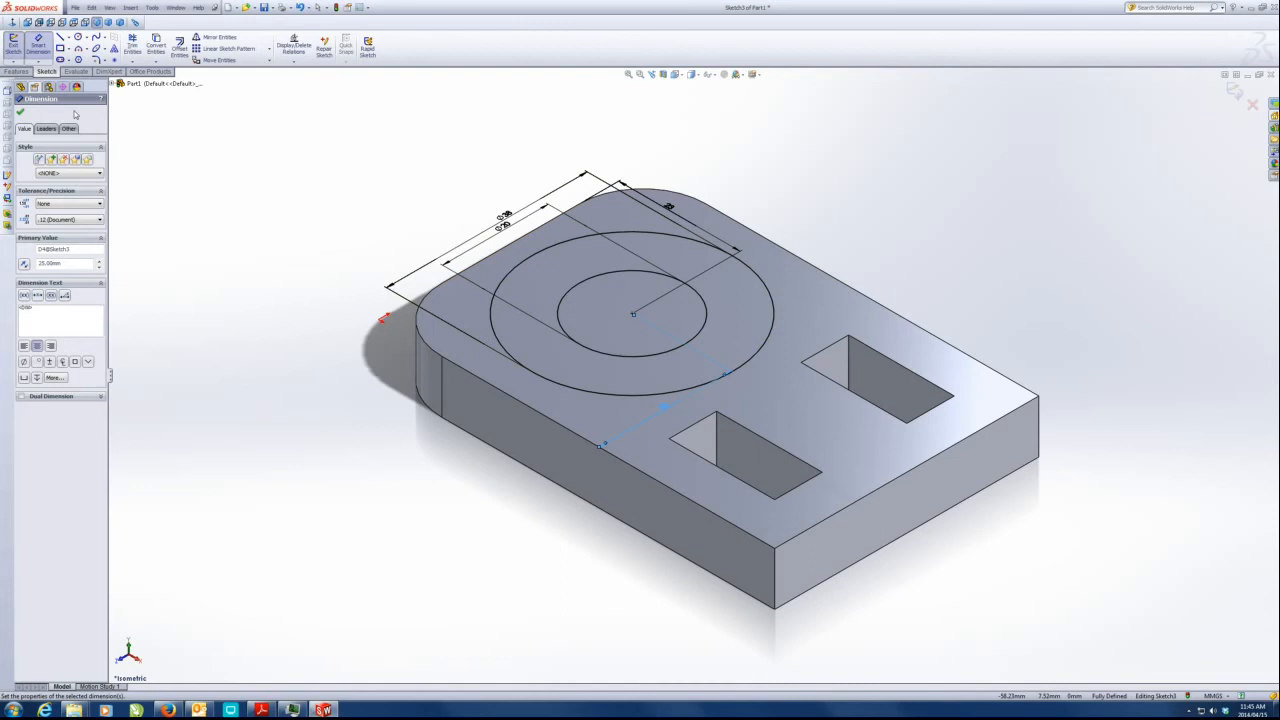
click(20, 72)
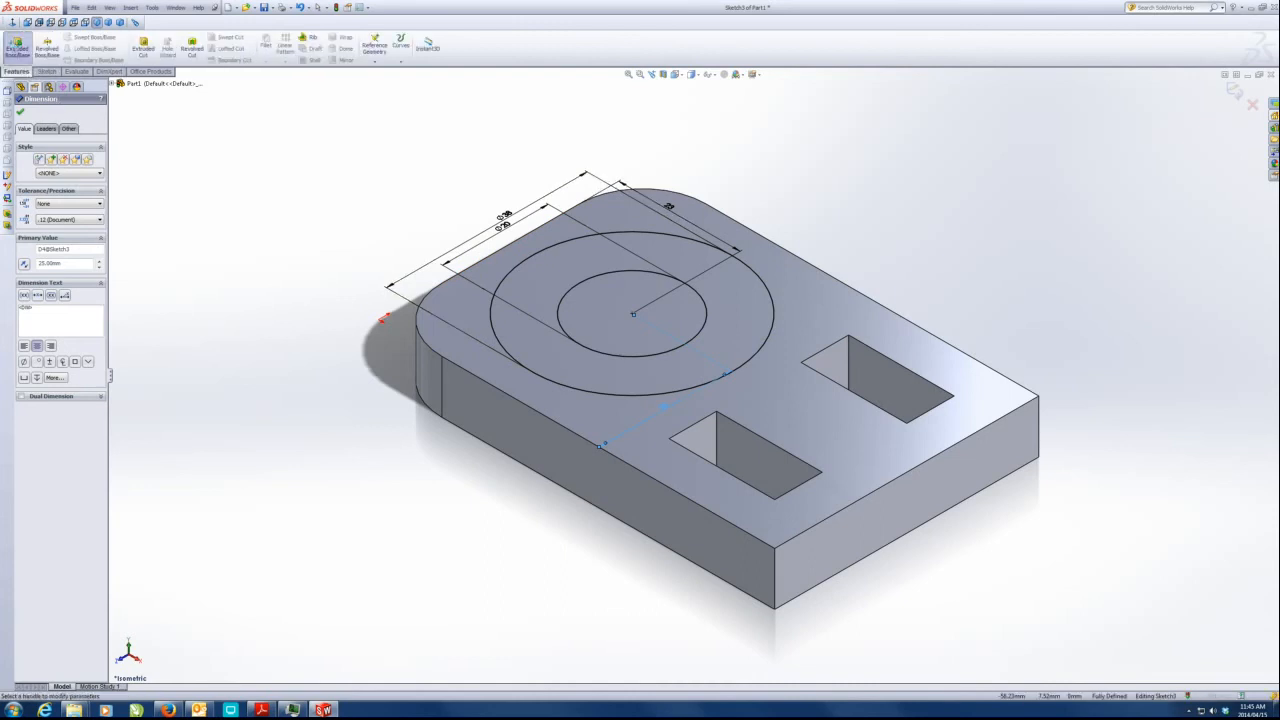
click(15, 48)
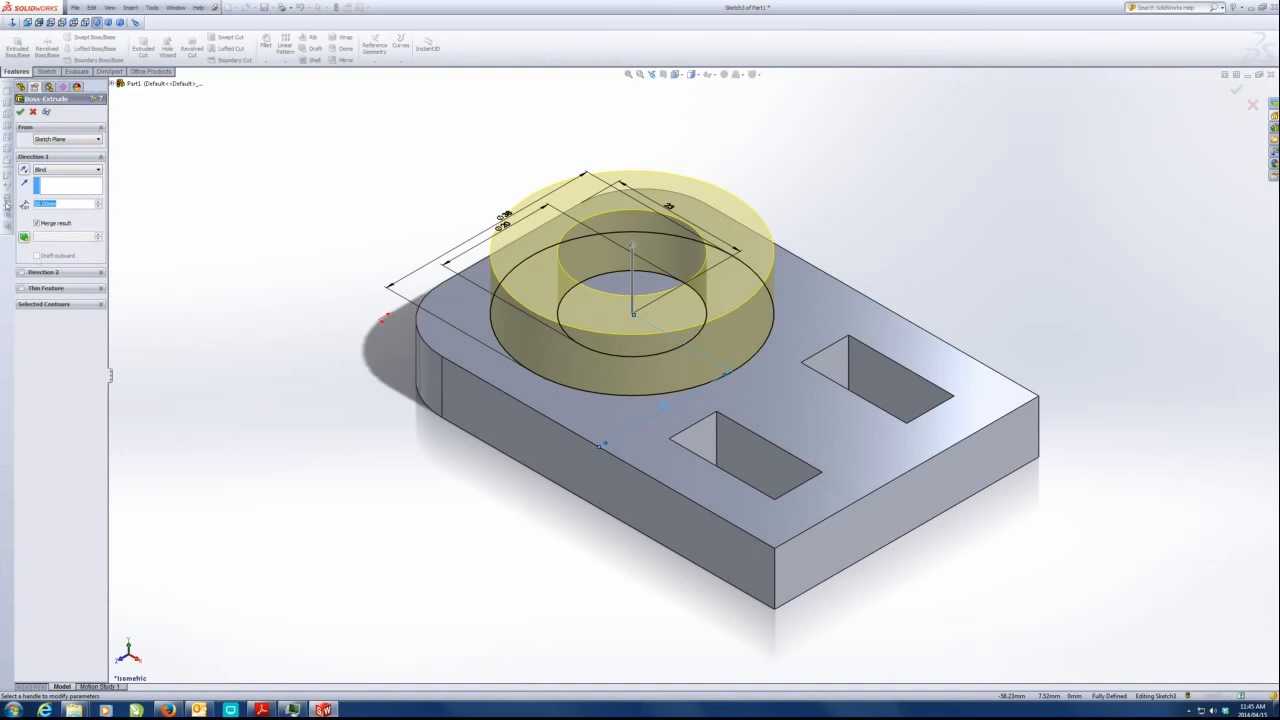
text(20)
key(Return)
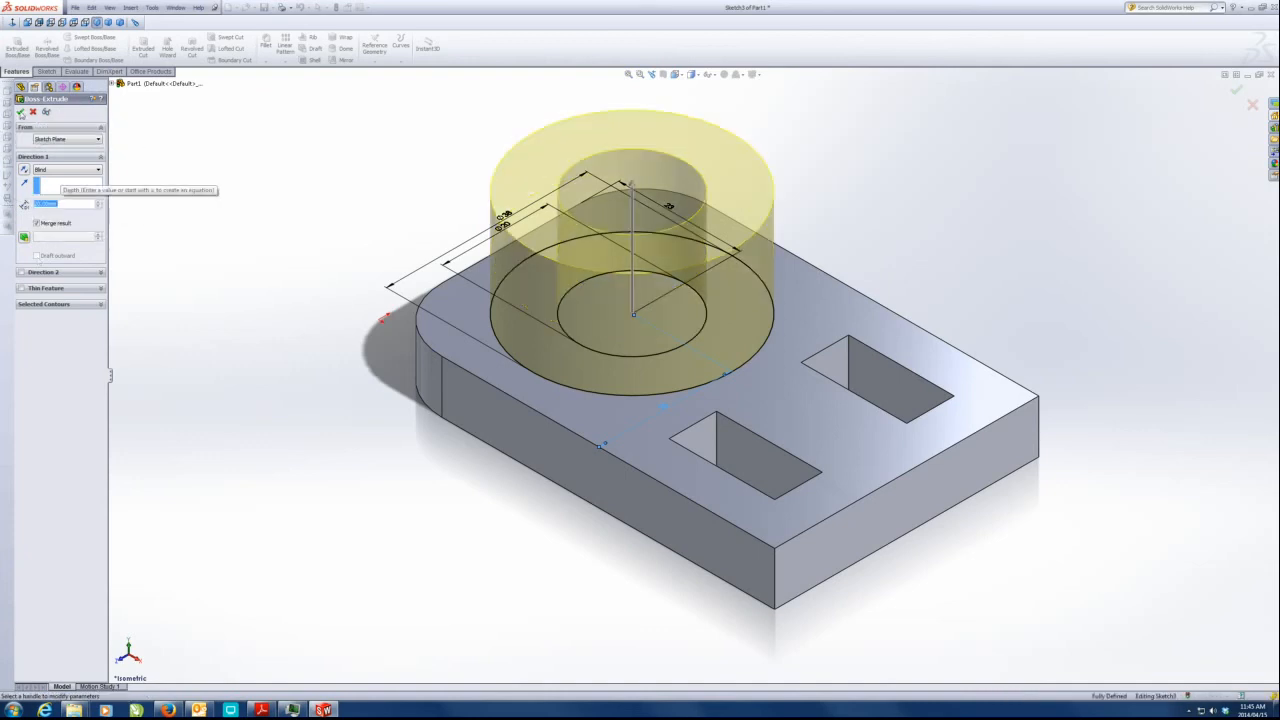
click(21, 112)
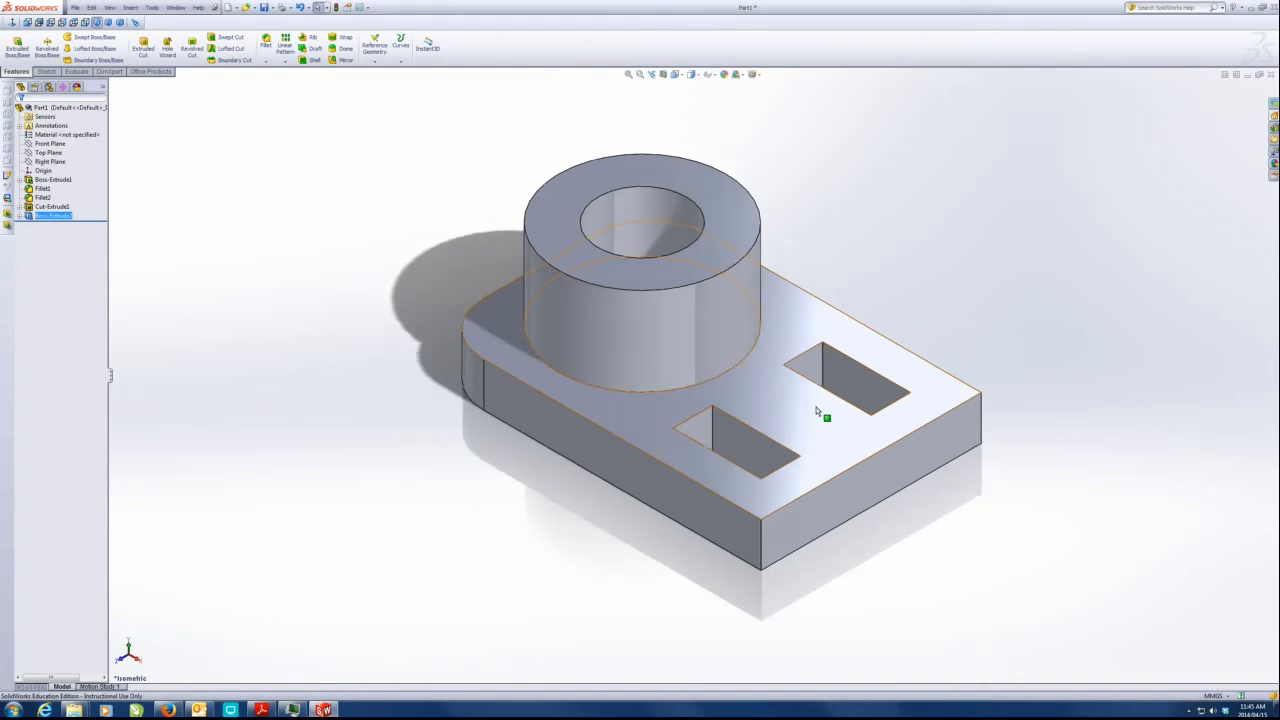
key(f)
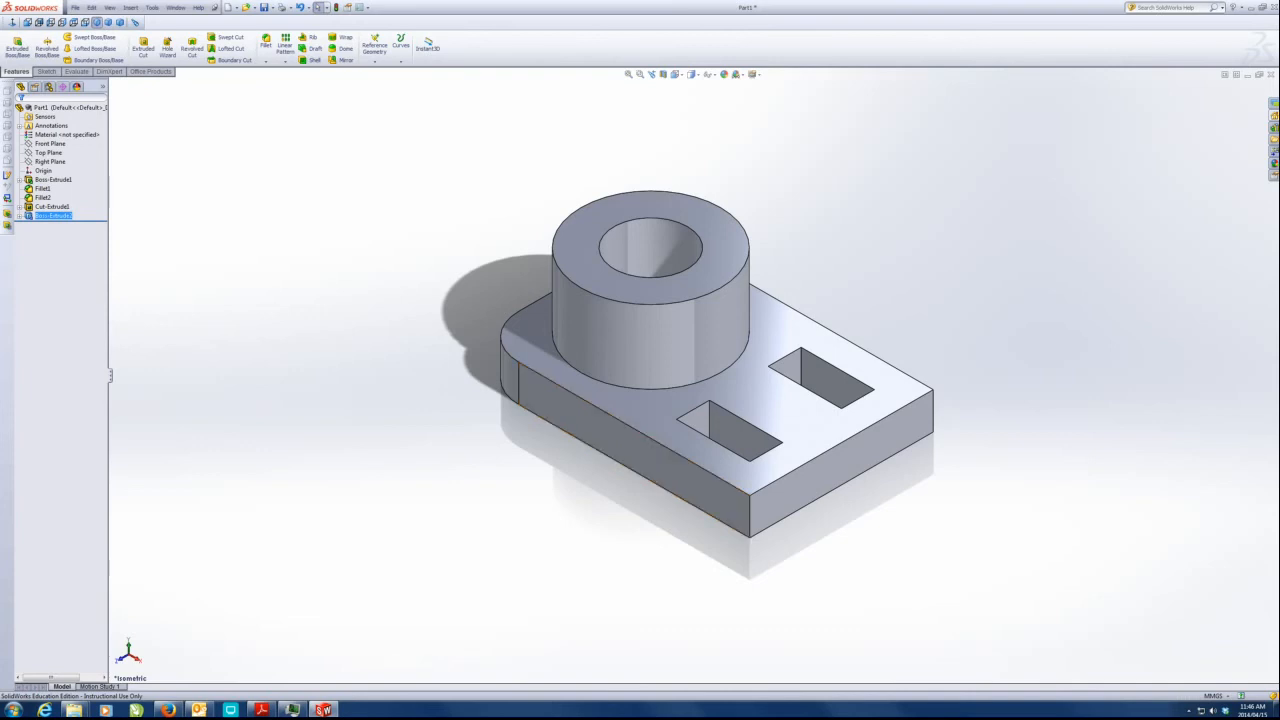
Switch to the study guide in Adobe Reader and examine the shape, dimensions and origin of Drawing 1.1 in the Module 1 worksheet.
click(261, 710)
scroll(489, 398, down, 5)
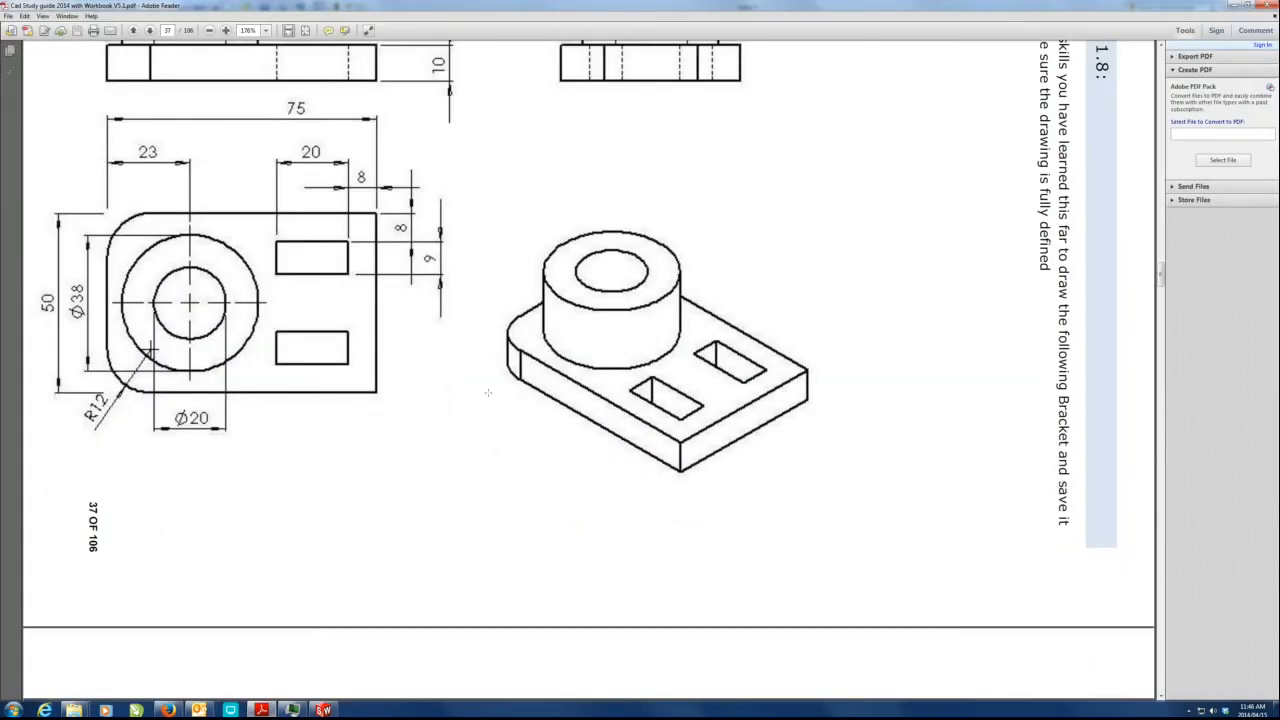
scroll(489, 398, down, 4)
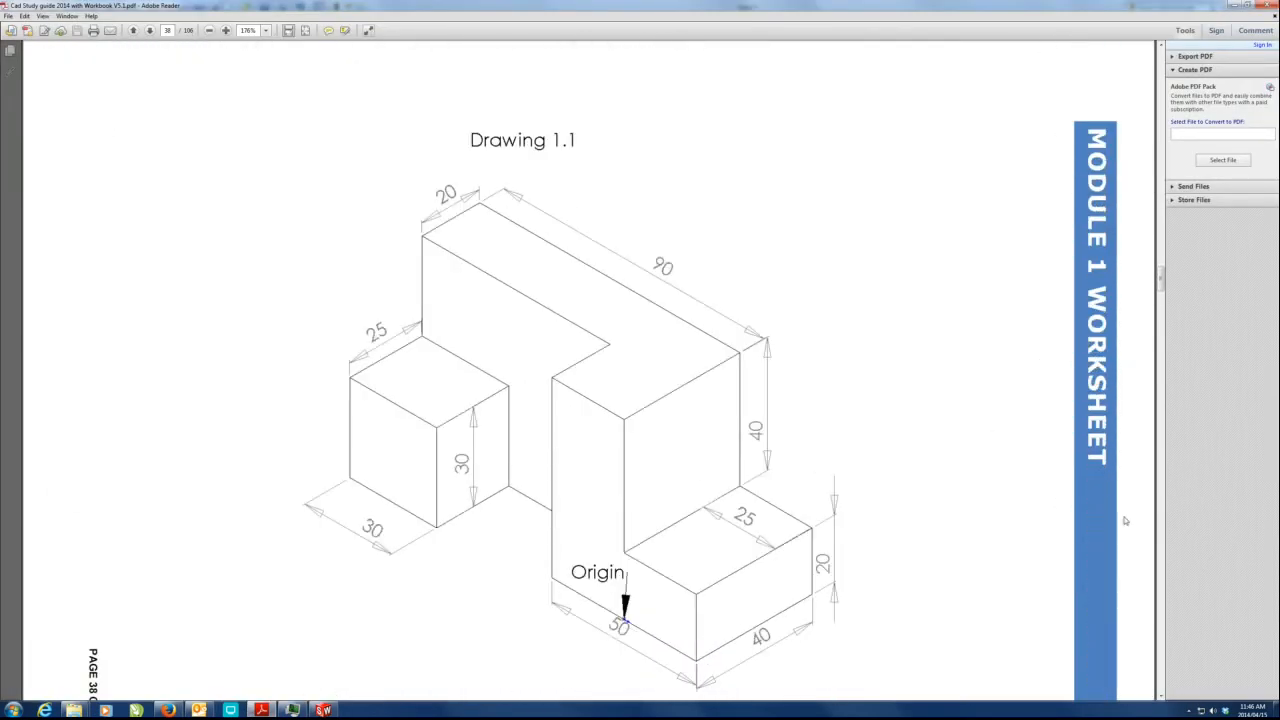
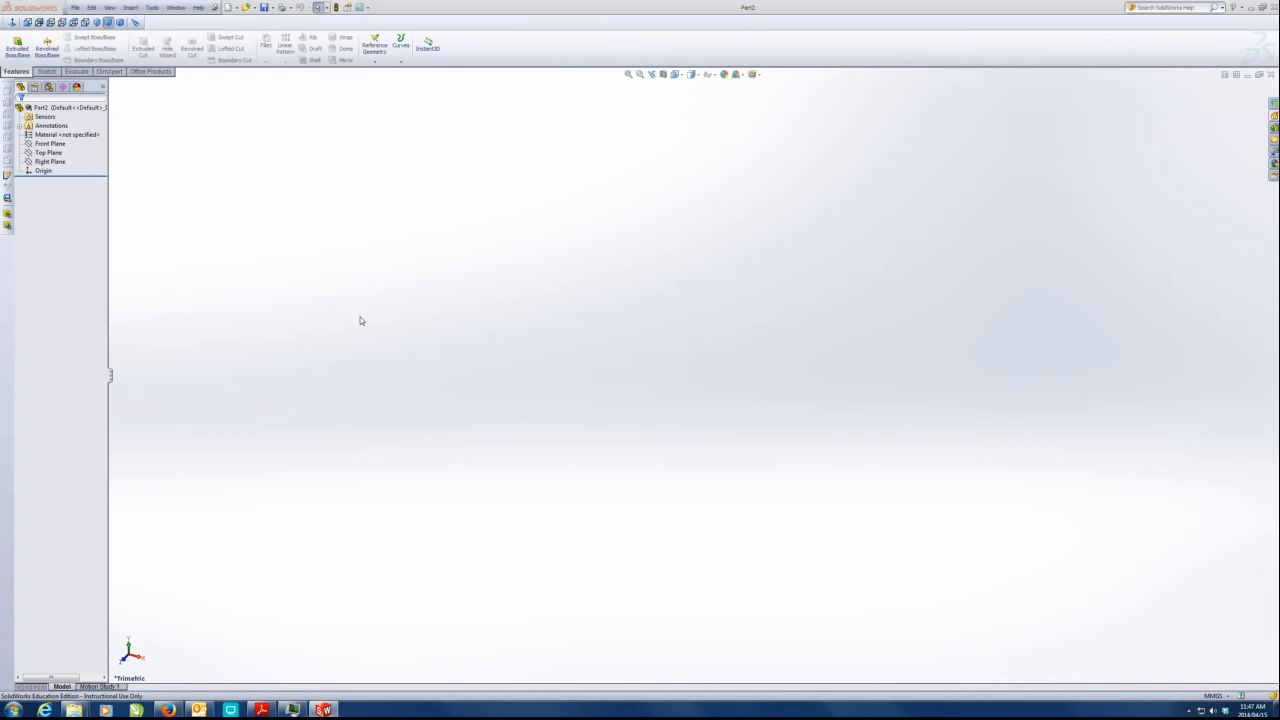
click(262, 711)
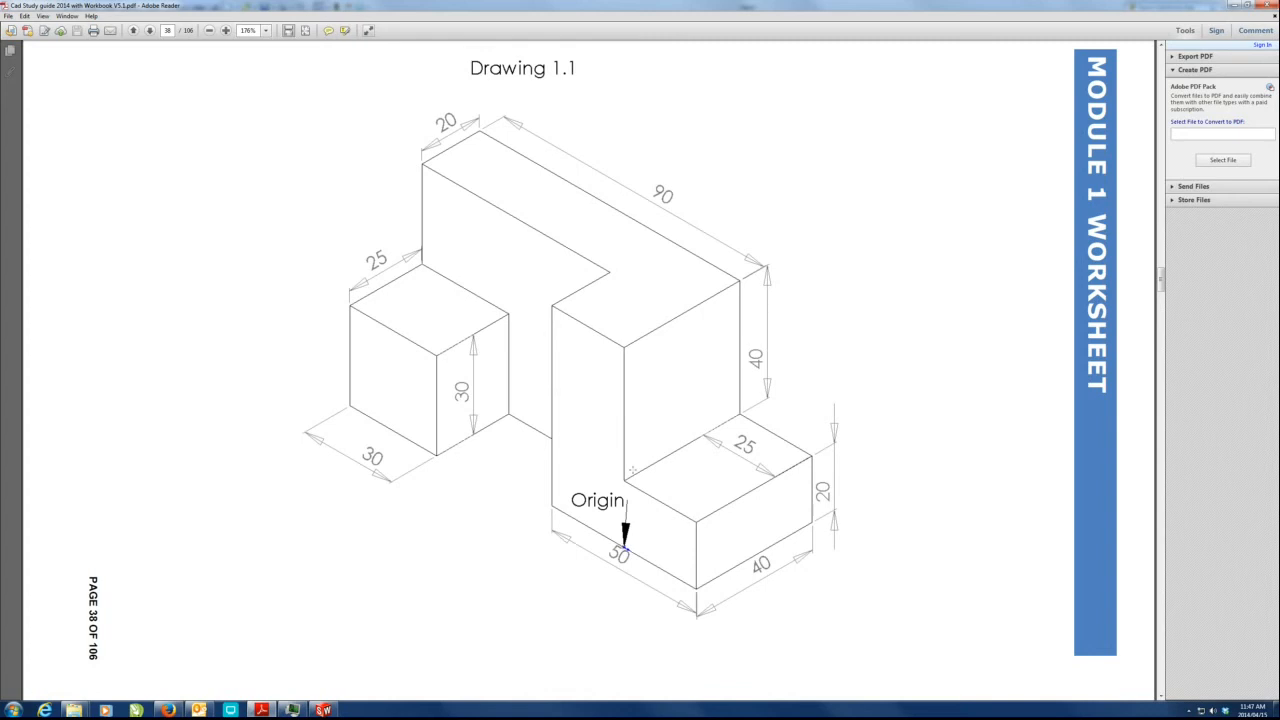
Switch back to SolidWorks and sketch a closed L-shaped profile on the Top Plane from the origin, about 87 mm long and 45 mm deep.
click(1235, 5)
click(38, 154)
click(43, 138)
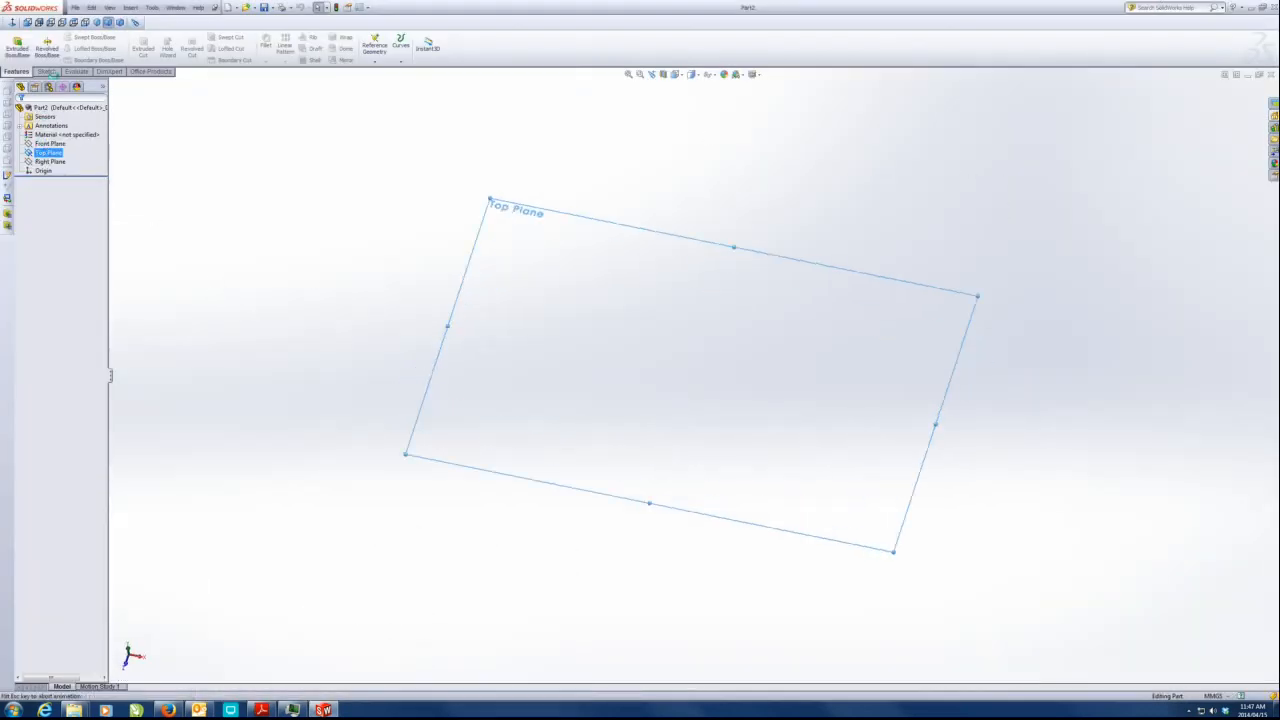
click(61, 37)
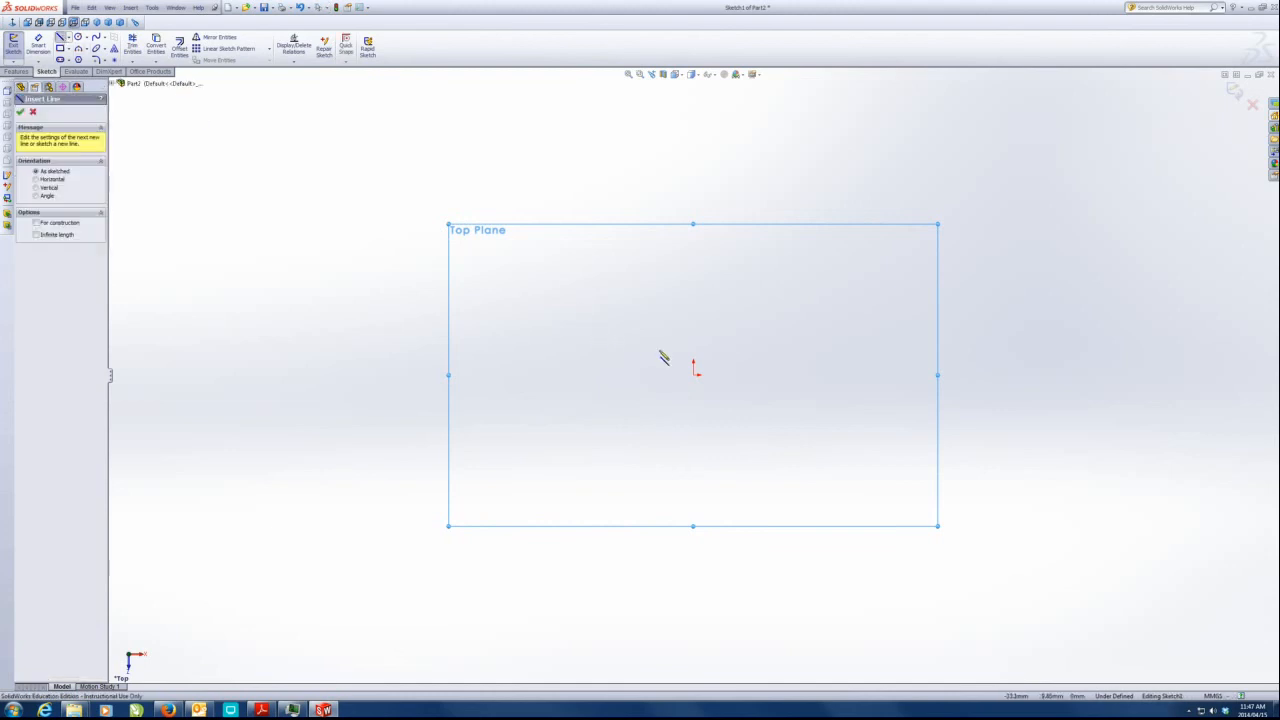
click(693, 374)
click(694, 250)
click(454, 250)
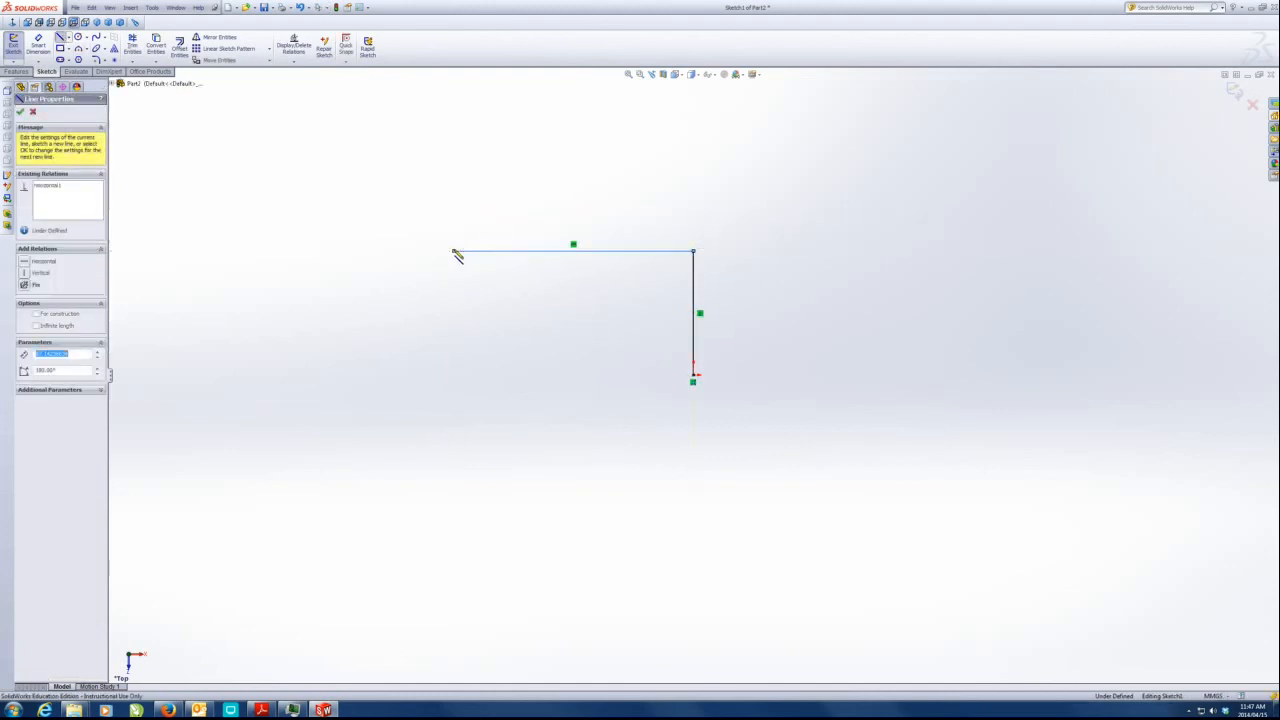
click(455, 282)
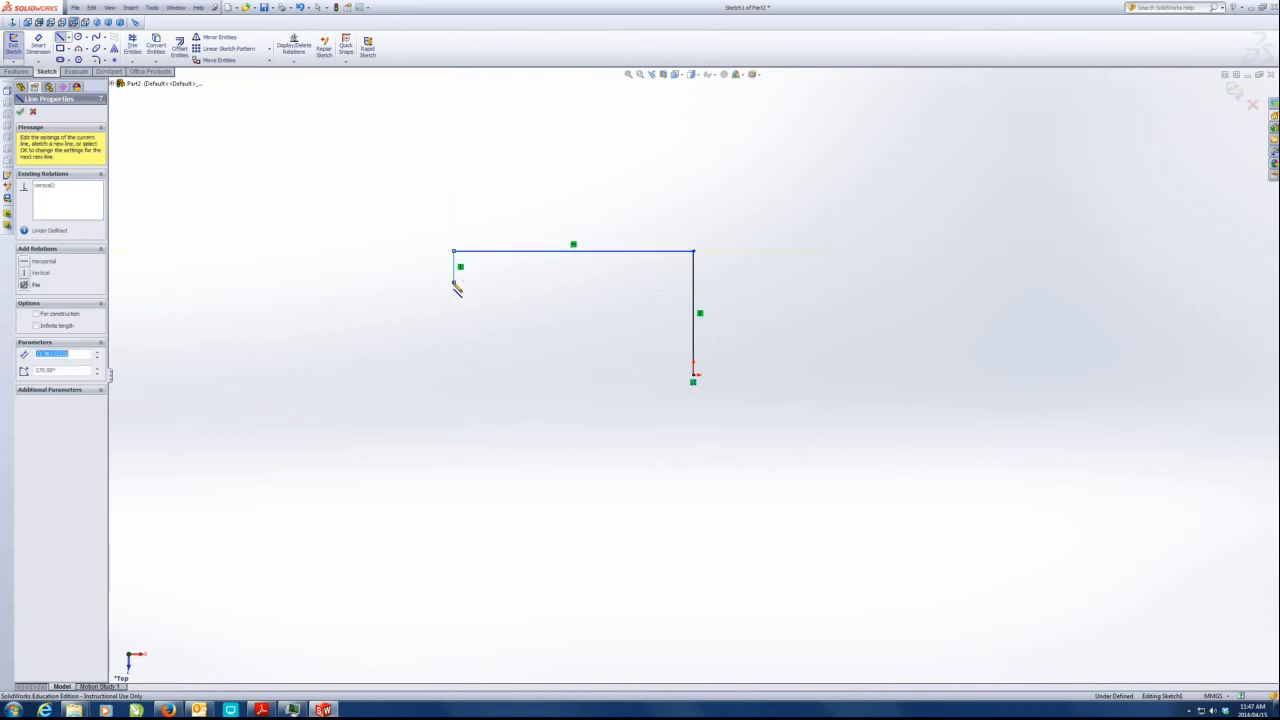
click(646, 282)
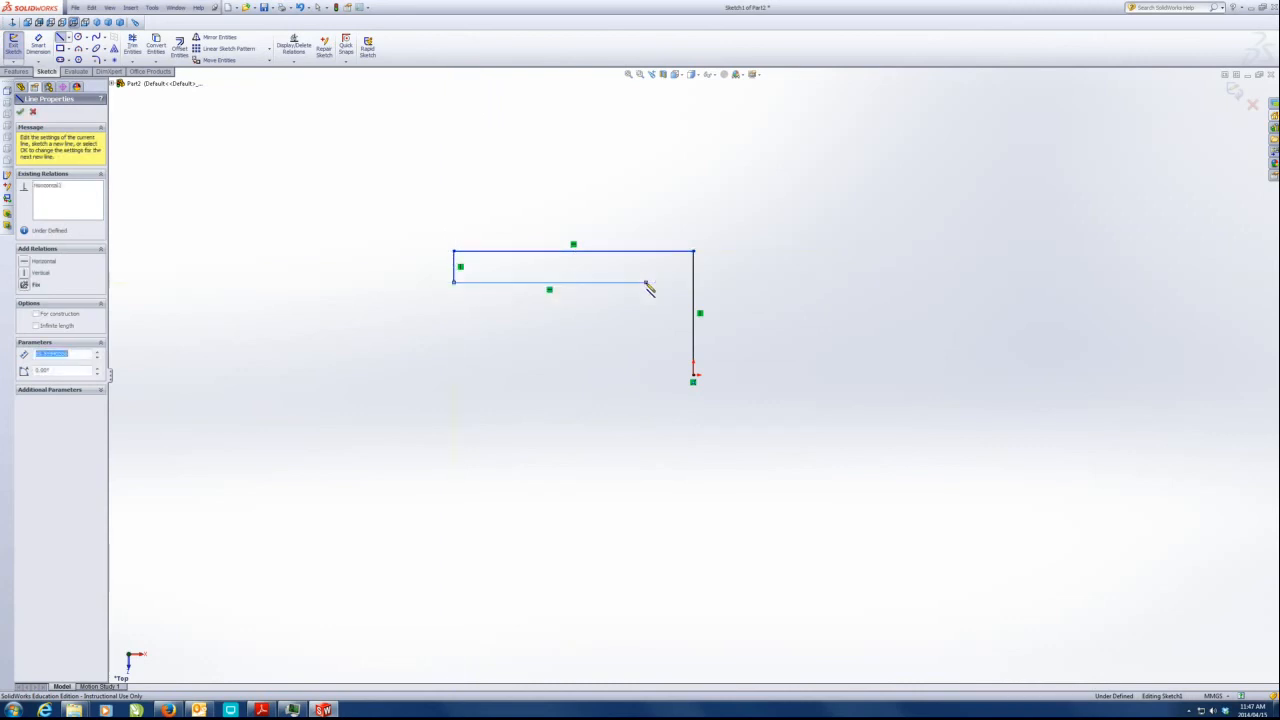
click(646, 375)
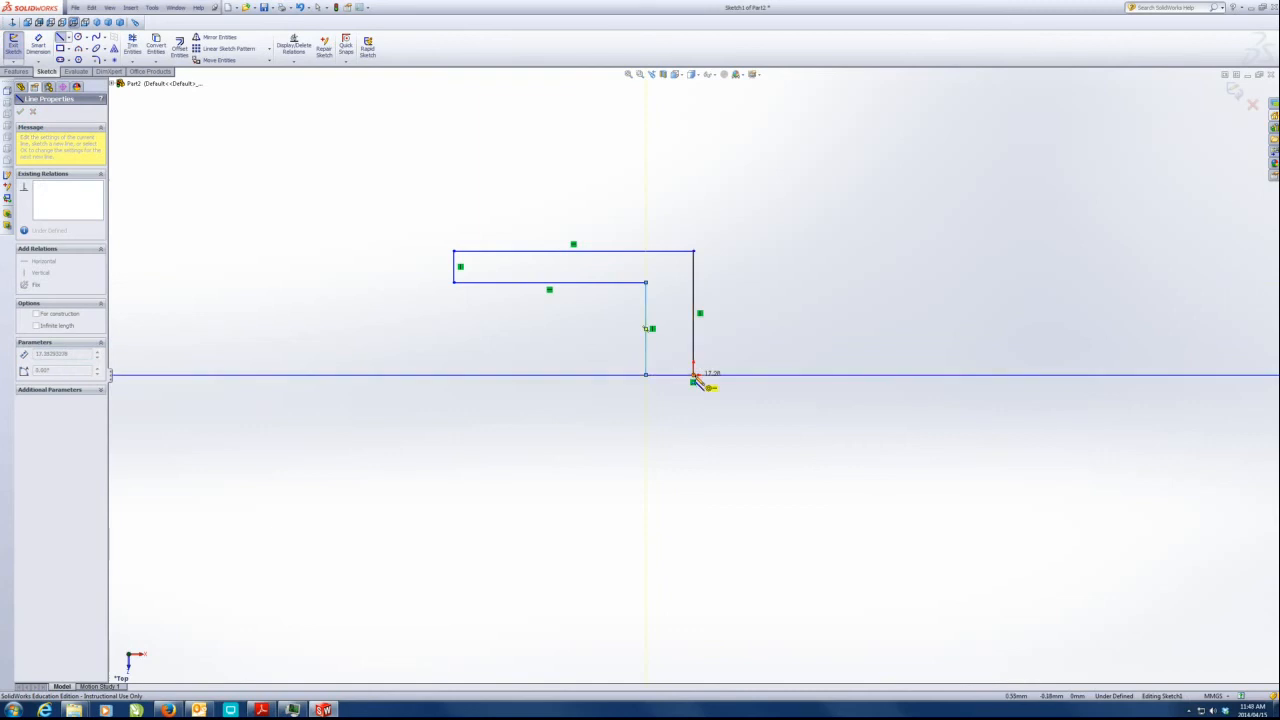
click(694, 375)
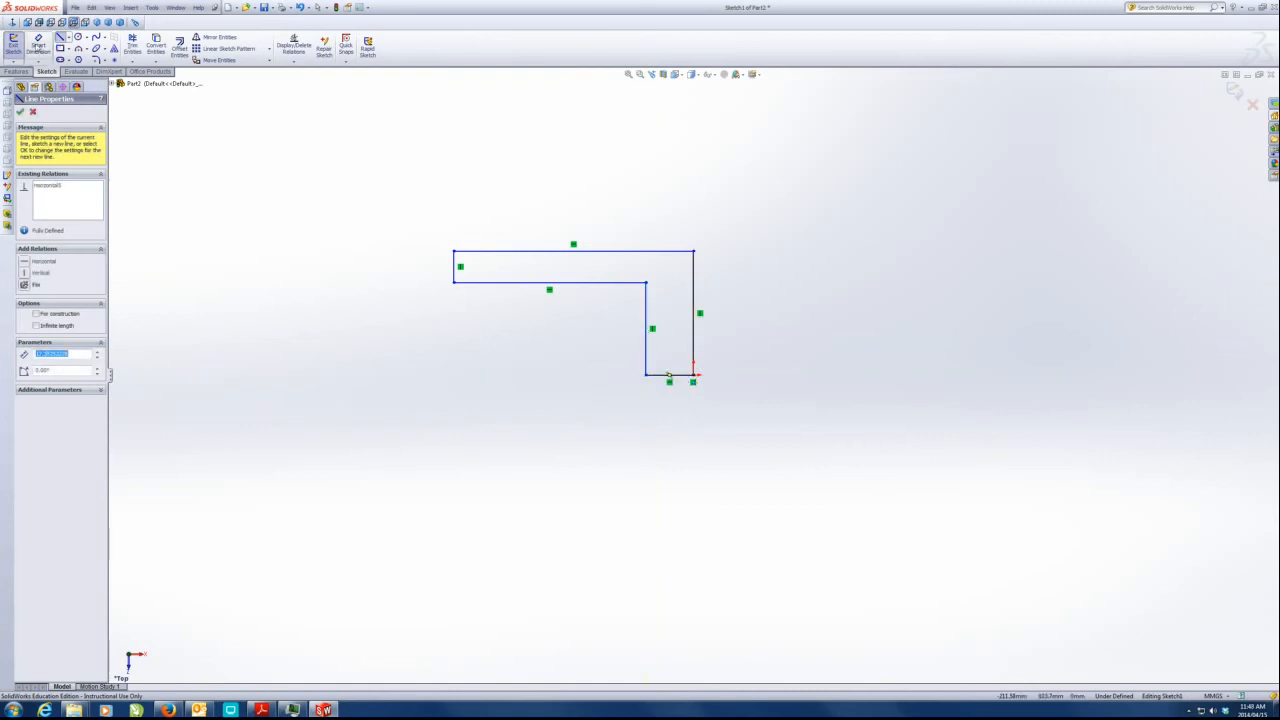
Dimension the L-profile's long outer edge to 90 mm and its outer side edge through the origin to 40 mm.
click(38, 46)
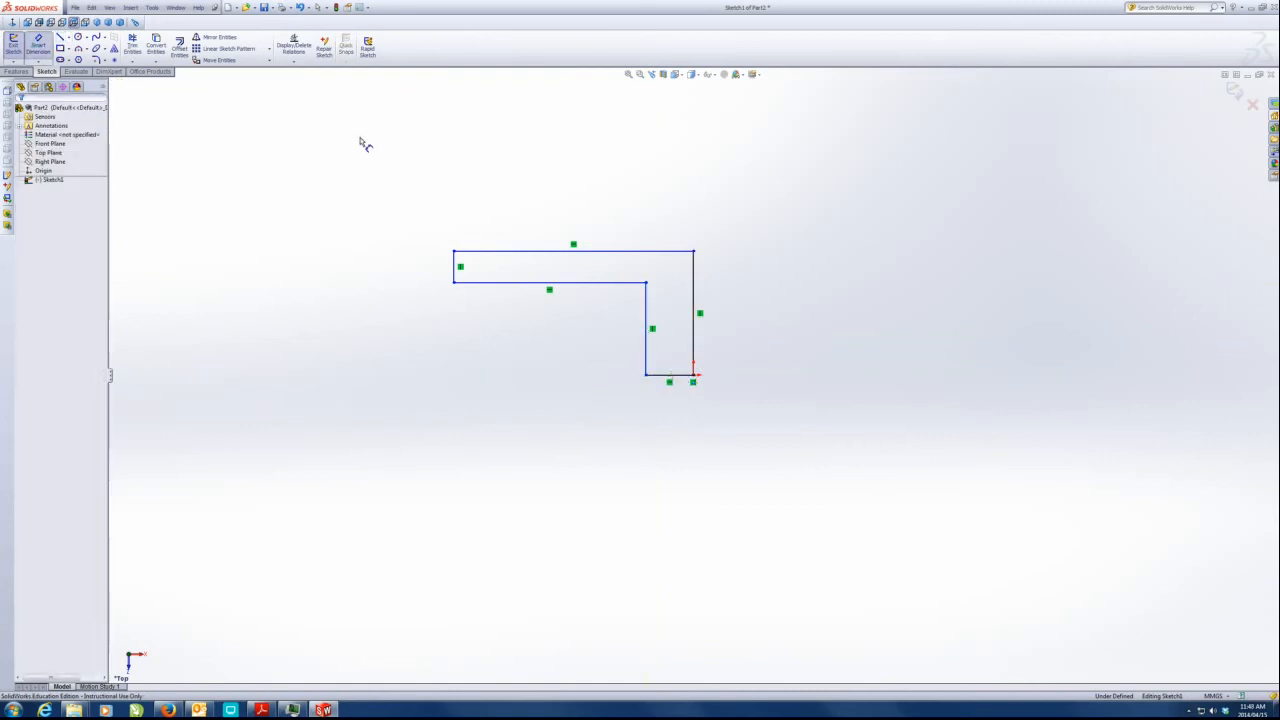
click(585, 251)
click(583, 229)
text(90)
key(Return)
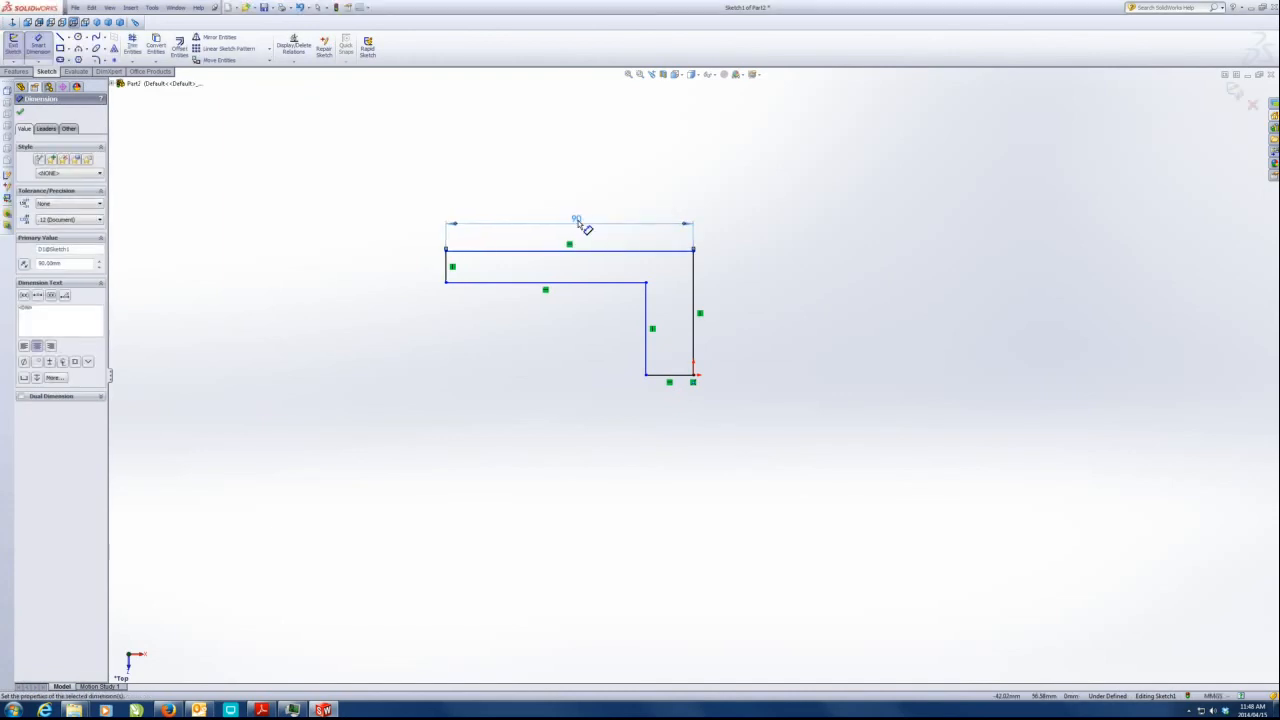
click(697, 298)
click(737, 307)
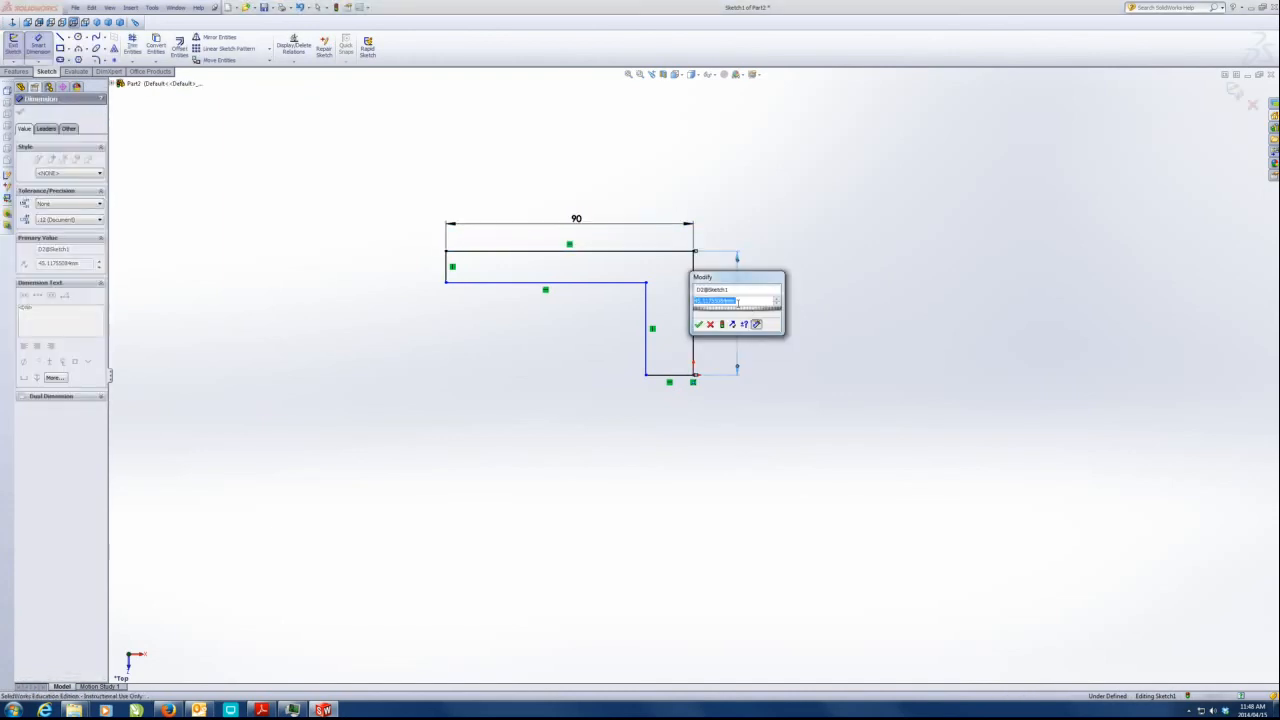
text(40)
key(Return)
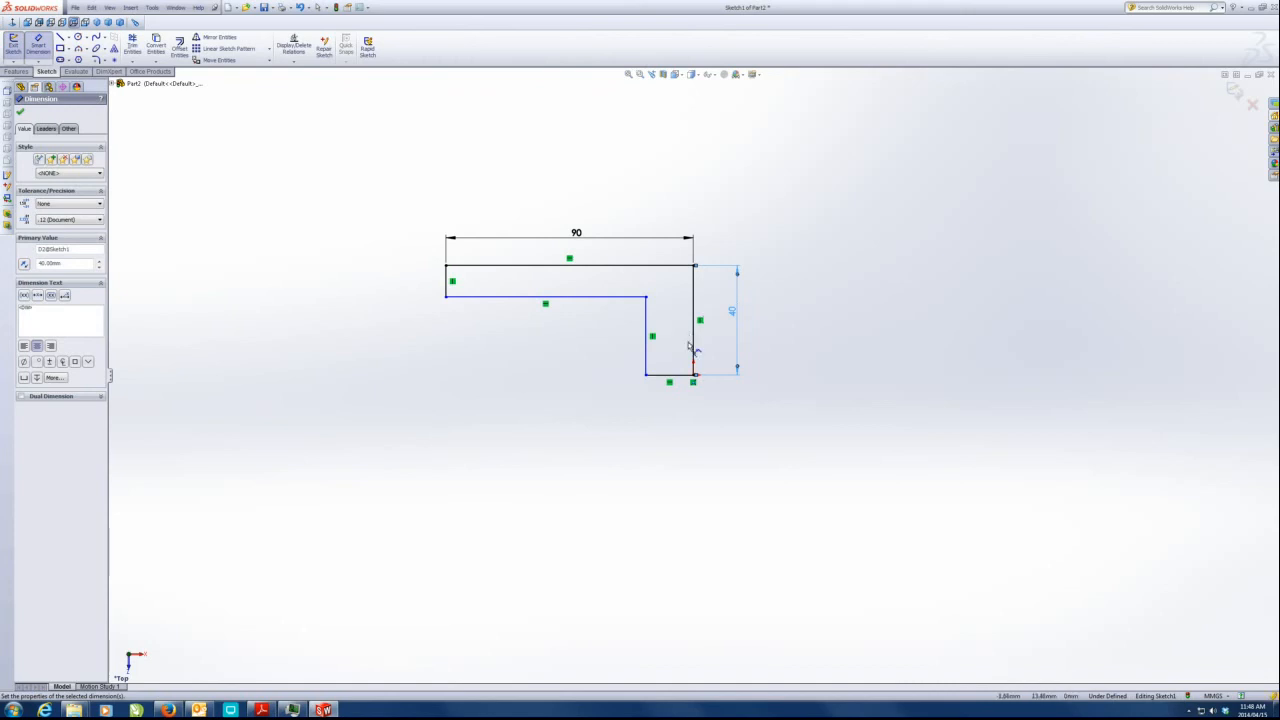
Dimension the short leg's width at the origin to 25 mm and the long leg's end edge to 20 mm.
click(674, 375)
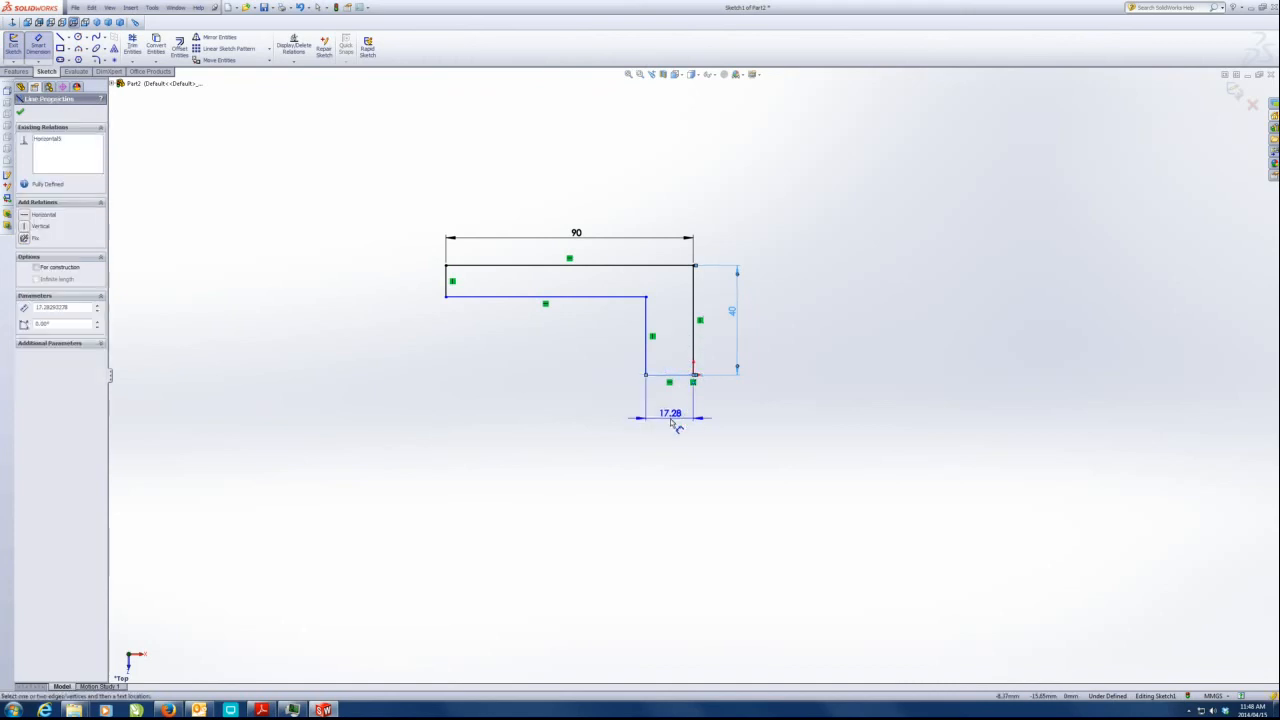
click(674, 425)
text(25)
key(Return)
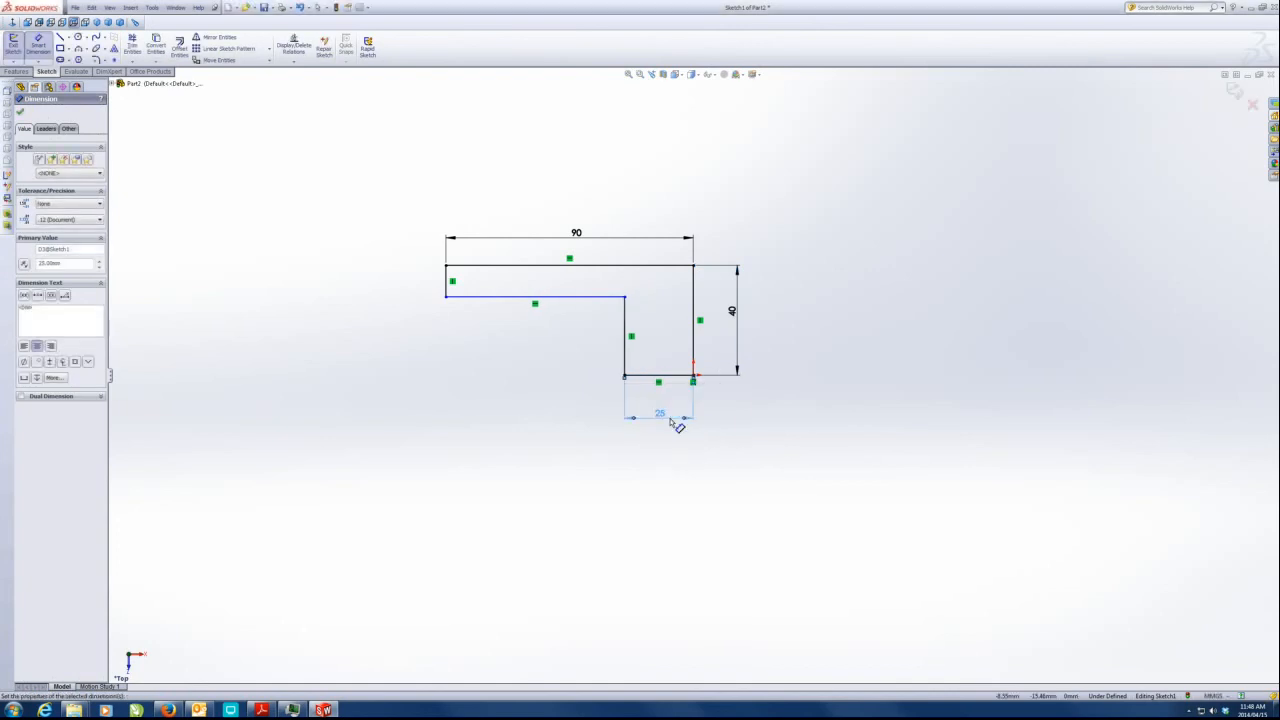
click(450, 288)
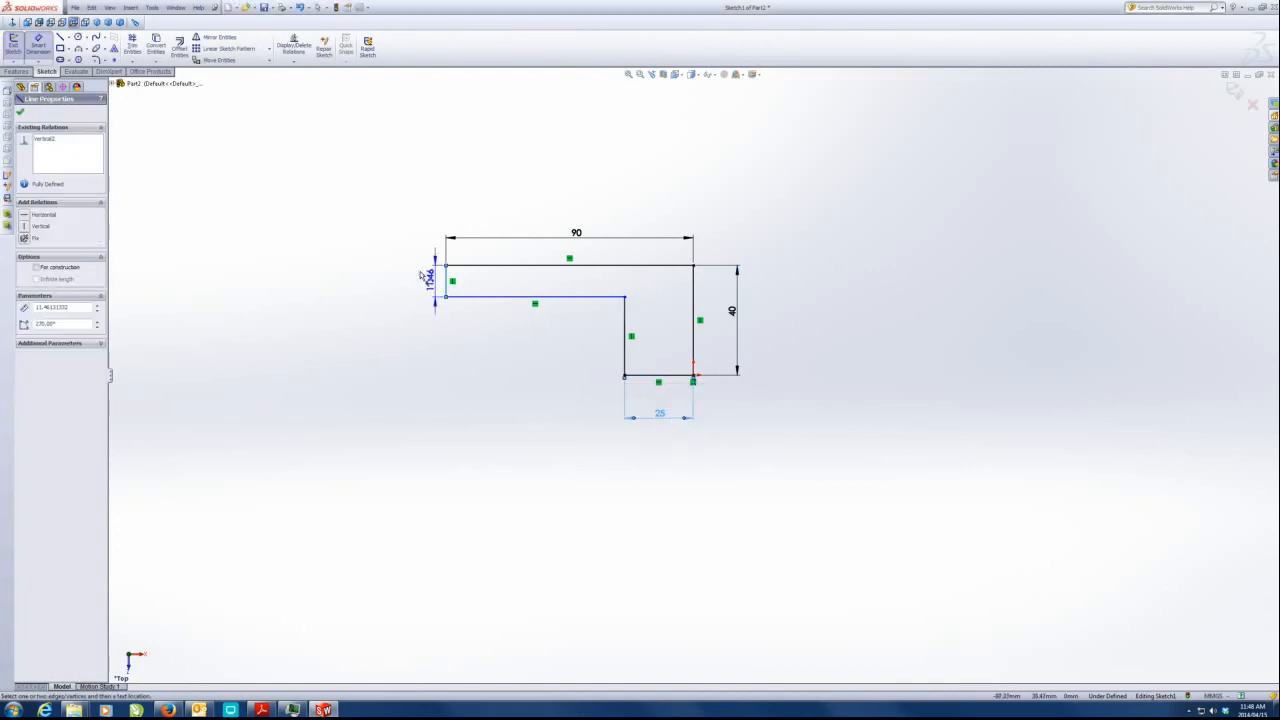
click(420, 276)
text(20)
key(Return)
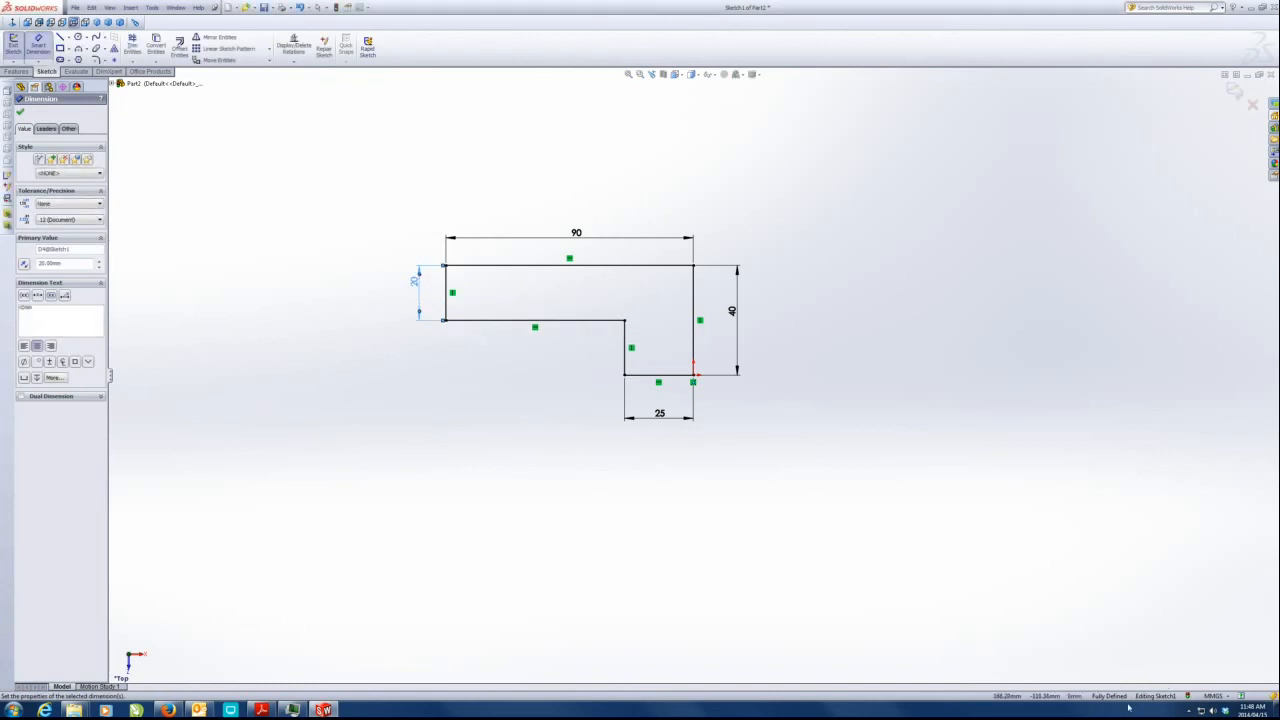
Extrude the L-shaped profile 60 mm upward as the base body.
click(17, 71)
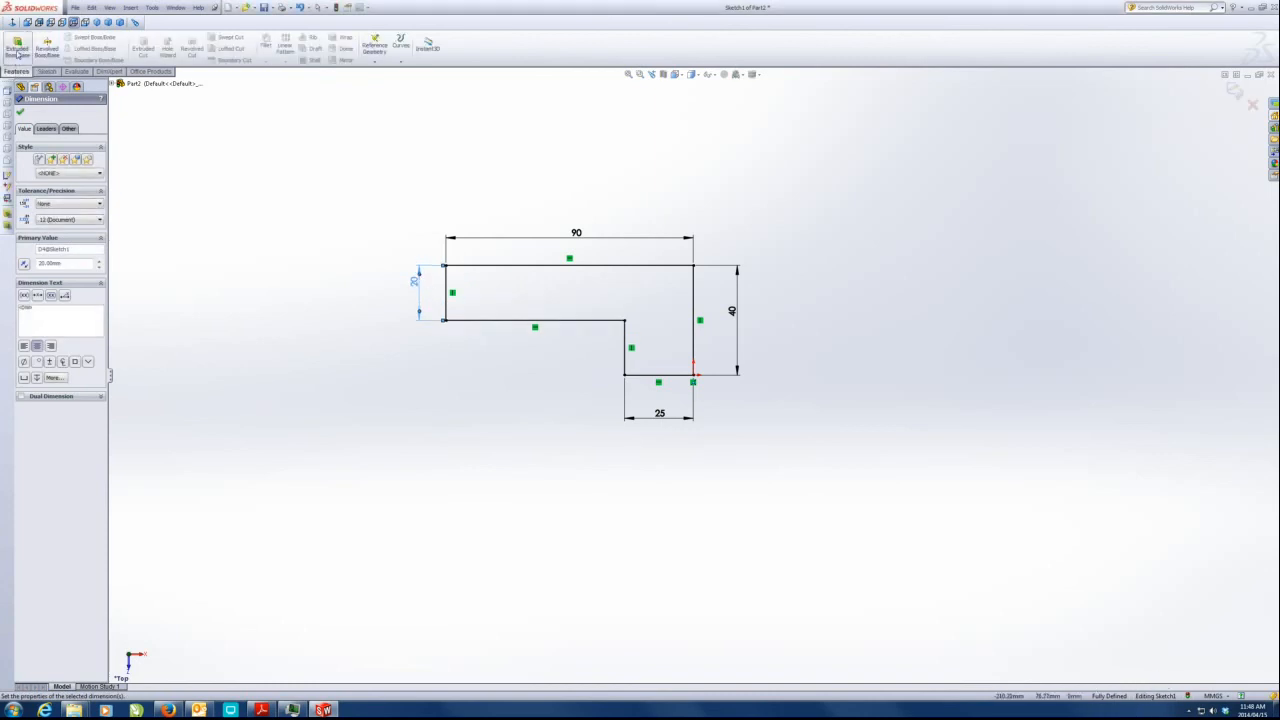
click(17, 47)
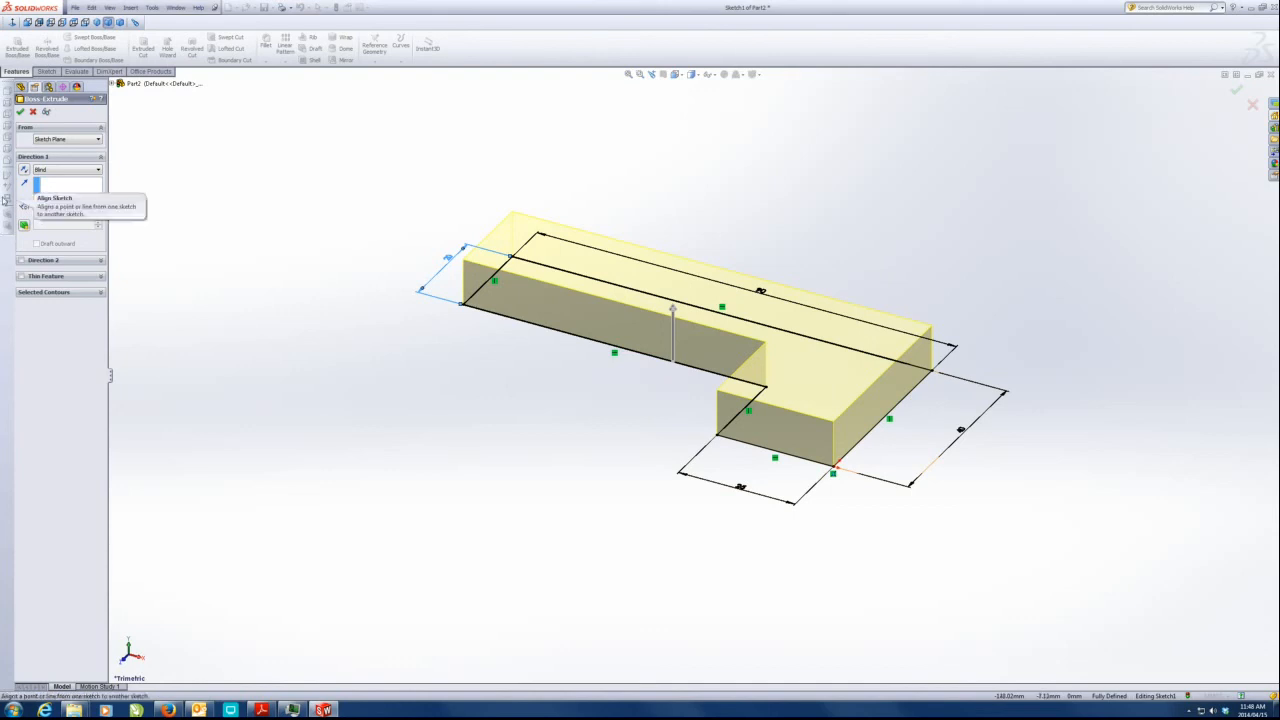
text(60)
key(Return)
scroll(560, 255, up, 2)
scroll(560, 255, down, 2)
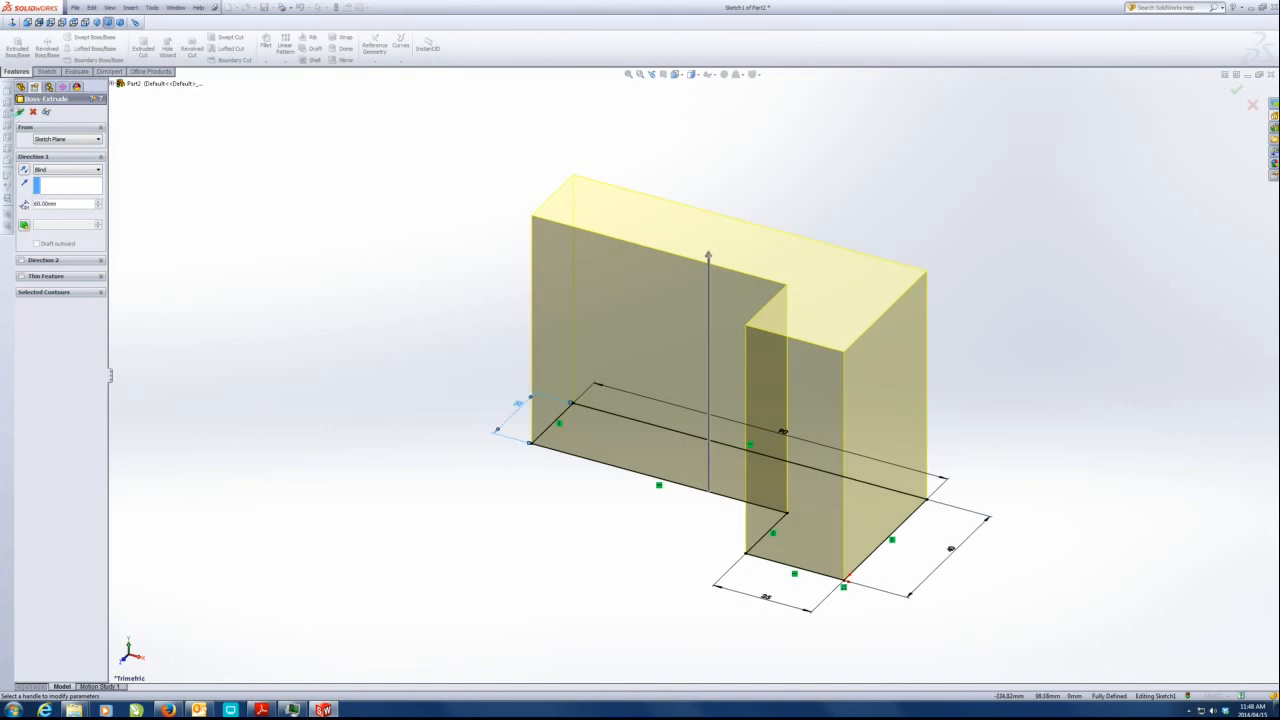
click(20, 111)
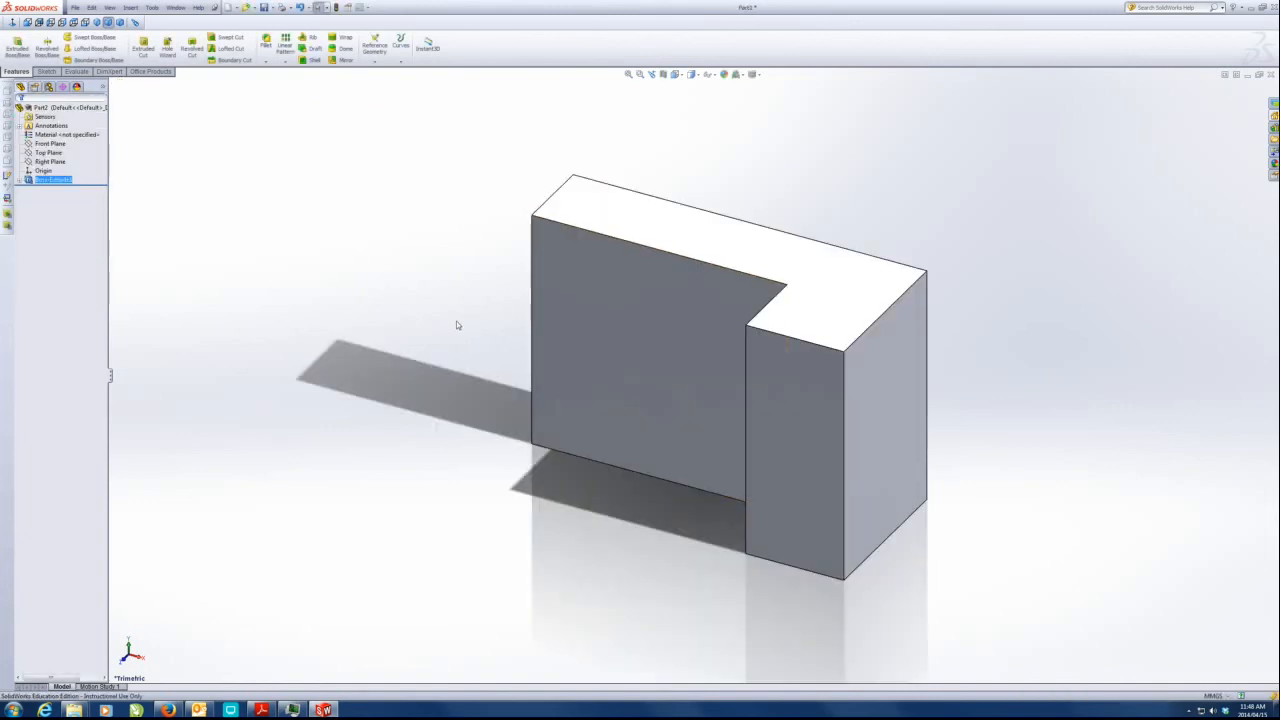
Sketch a rectangle about 15 mm high on the 40 mm wide end face, from the origin across the face's full width.
click(890, 500)
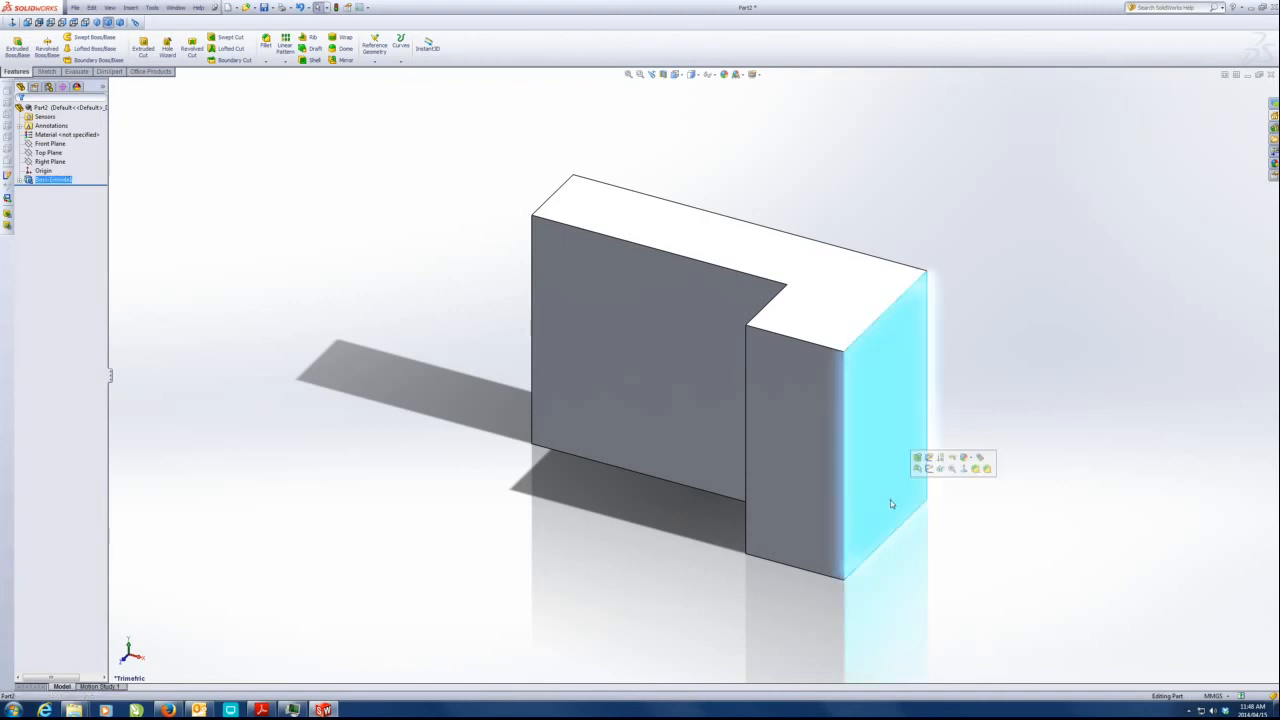
click(929, 470)
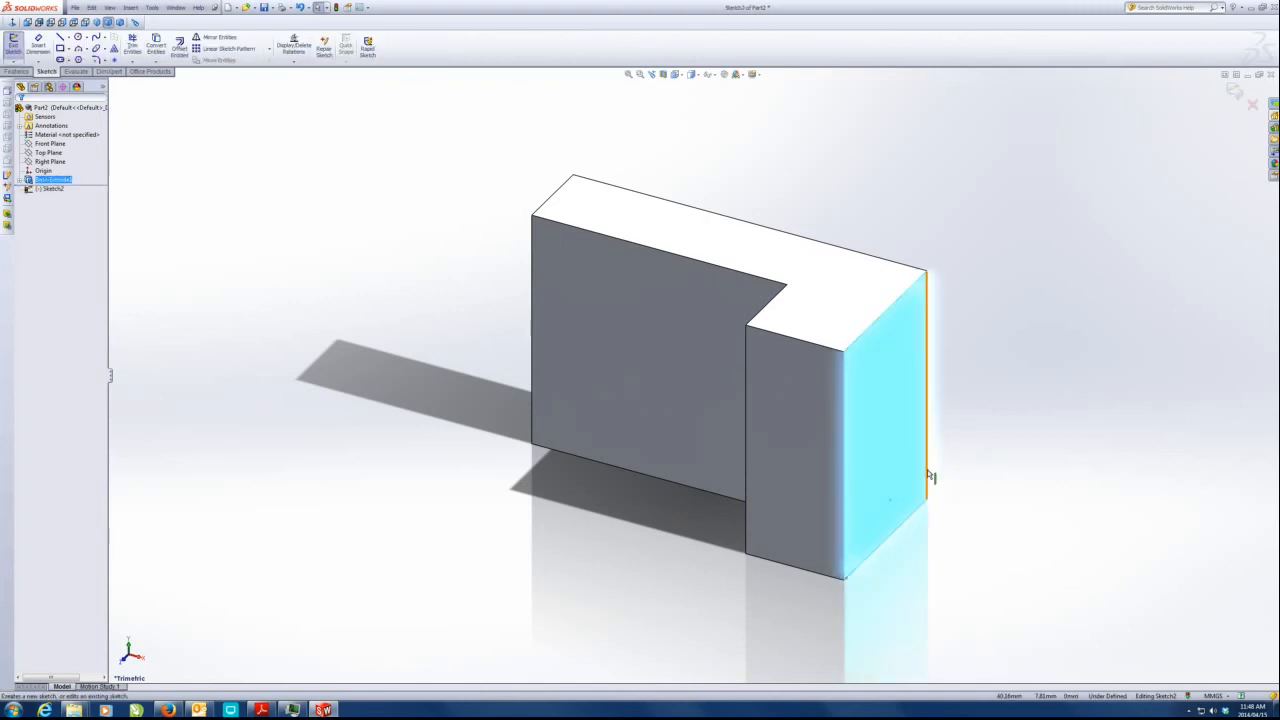
click(13, 22)
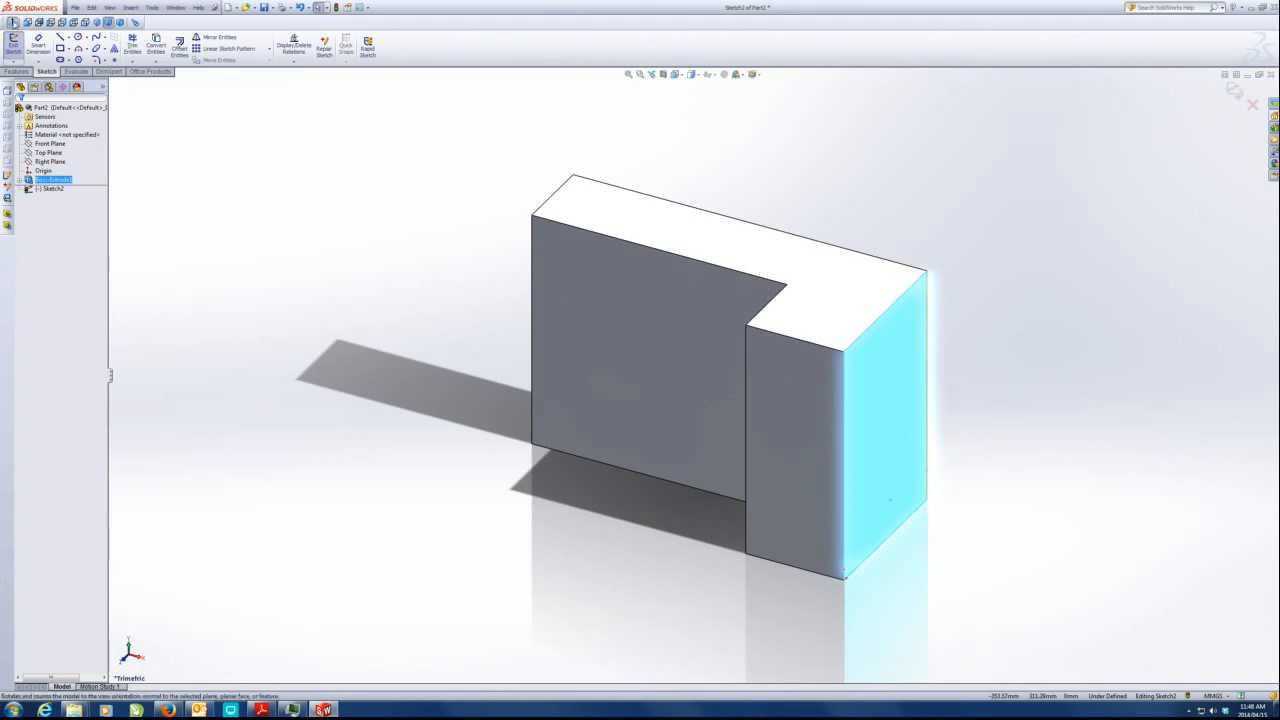
click(60, 49)
click(516, 641)
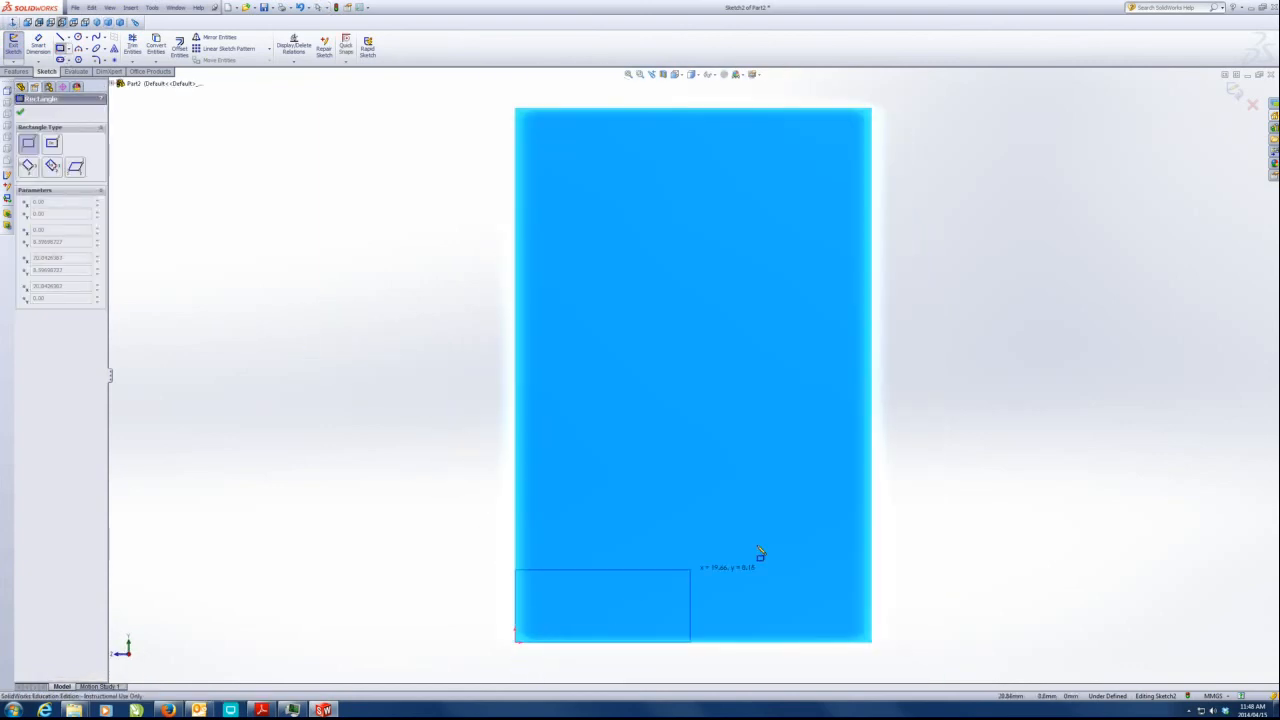
click(869, 507)
Set the rectangle's height to 20 mm above the end face's bottom edge.
click(43, 44)
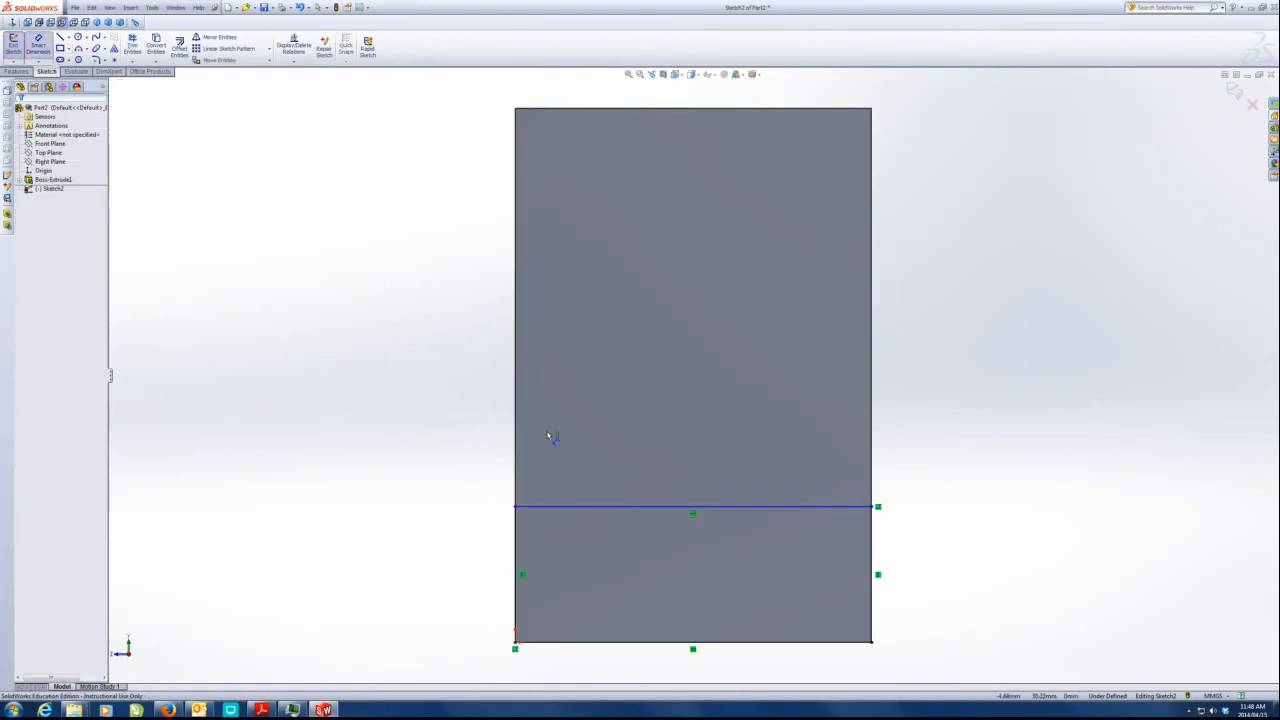
click(860, 508)
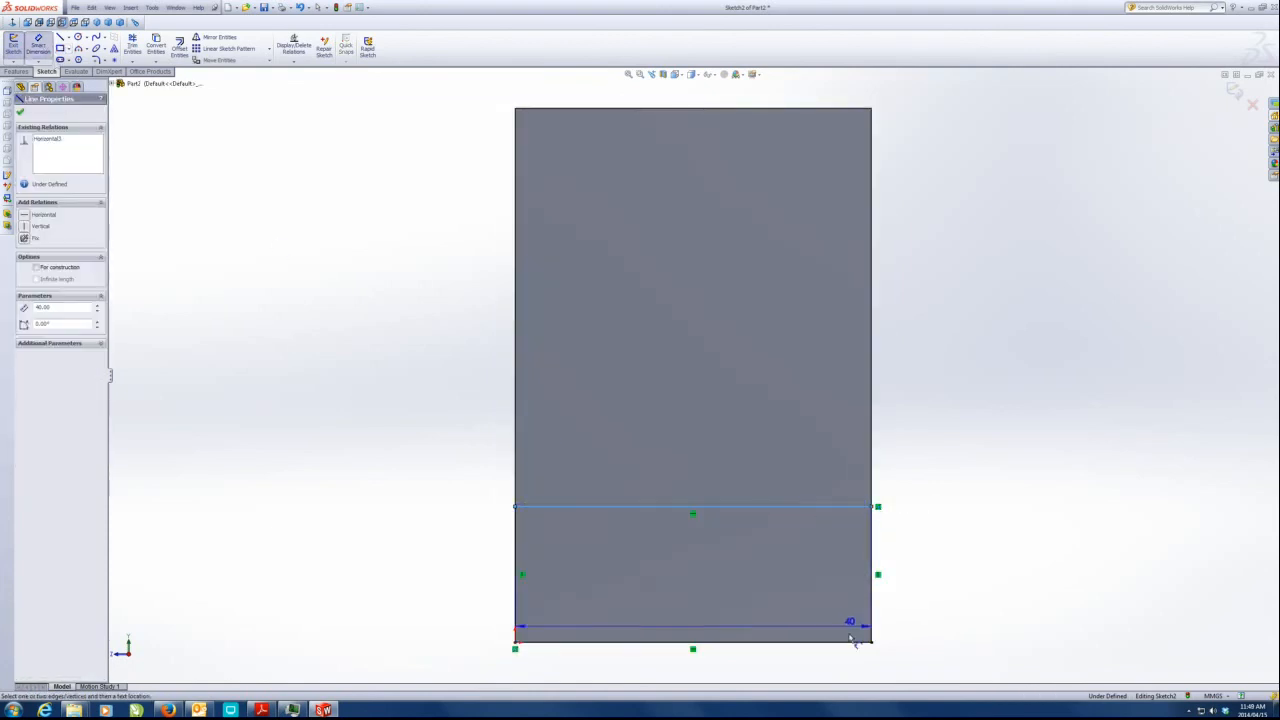
click(851, 641)
click(912, 586)
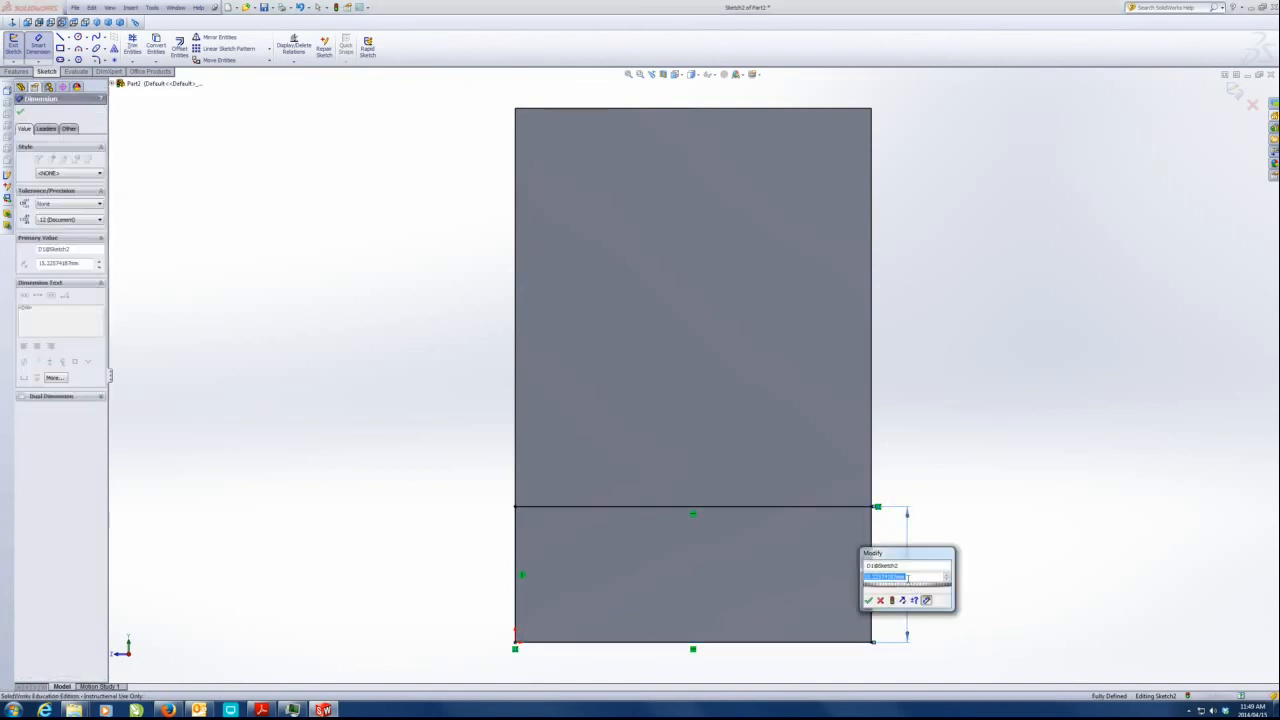
text(20)
key(Return)
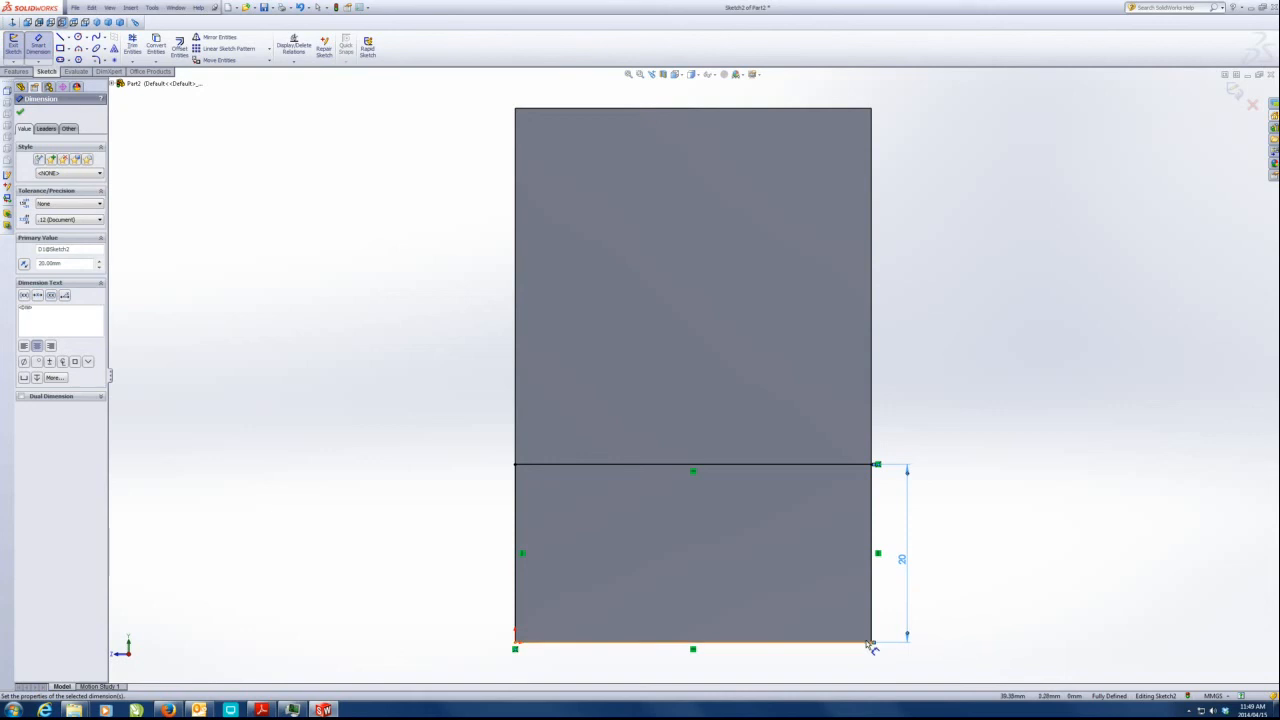
Extrude the rectangle 25 mm outward from the end face as a low step merged with the body.
scroll(605, 540, up, 2)
middle_drag(606, 502, 617, 538)
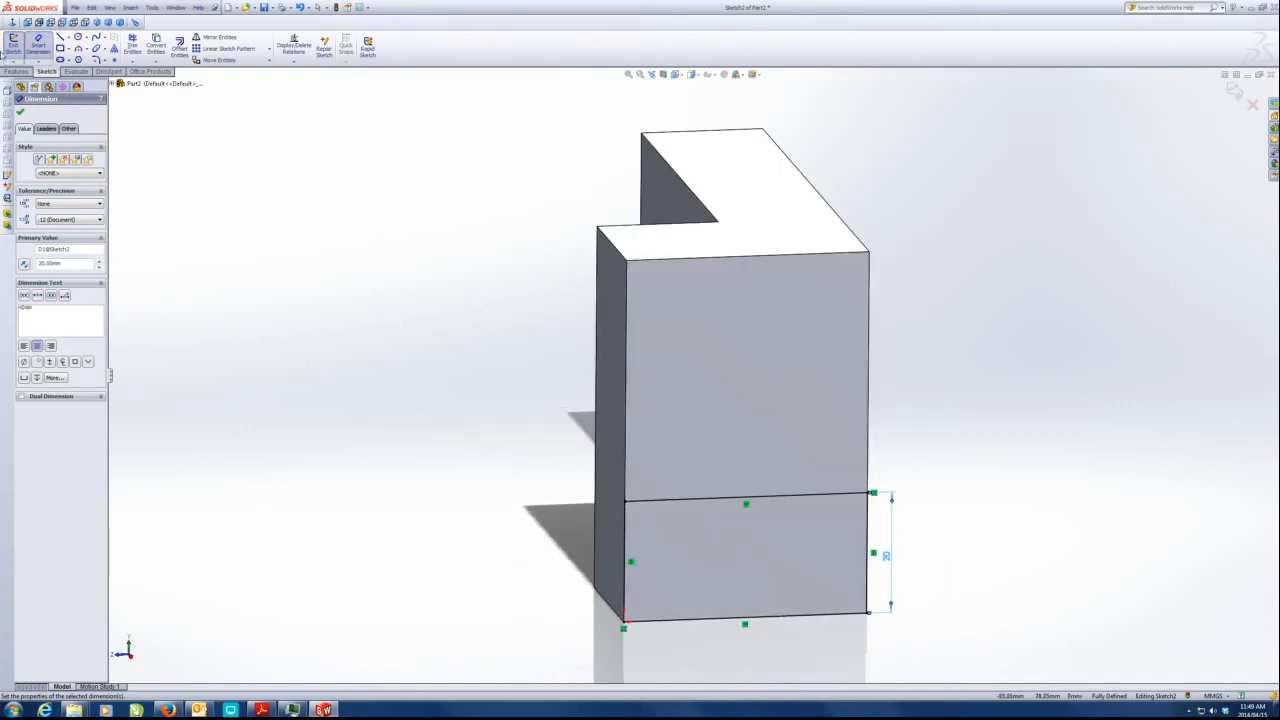
click(16, 71)
click(17, 46)
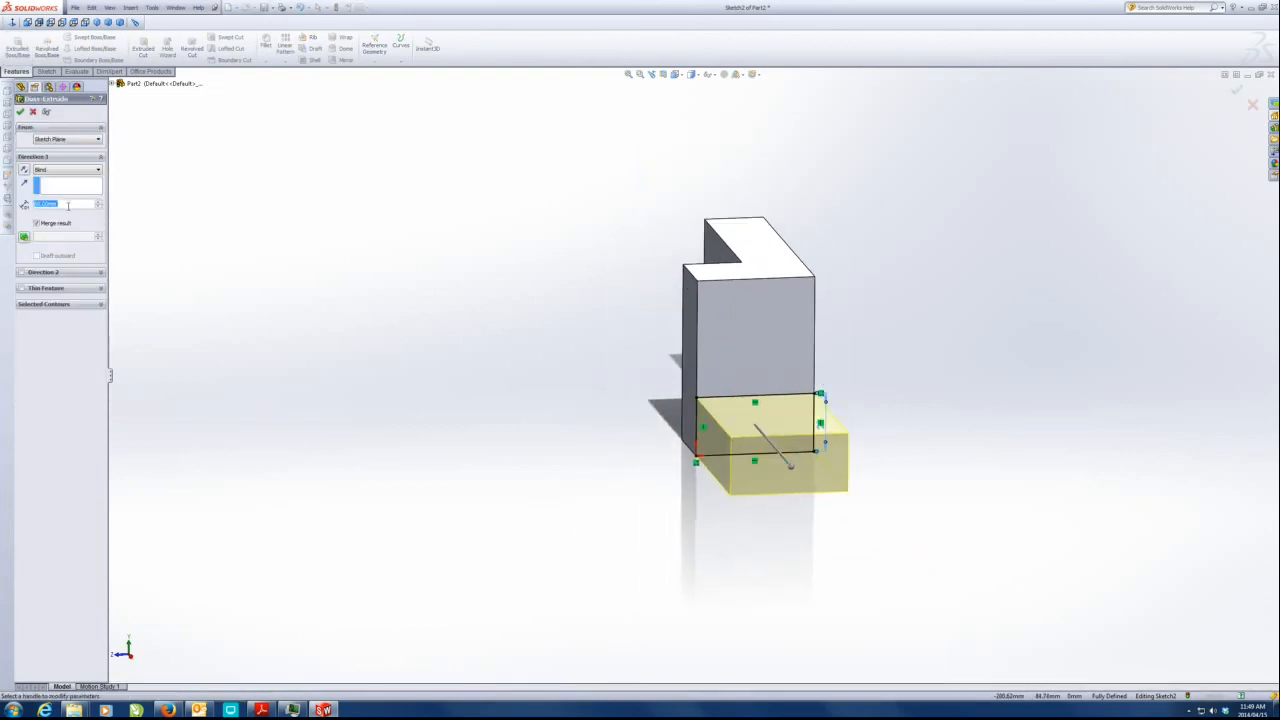
text(25)
key(Return)
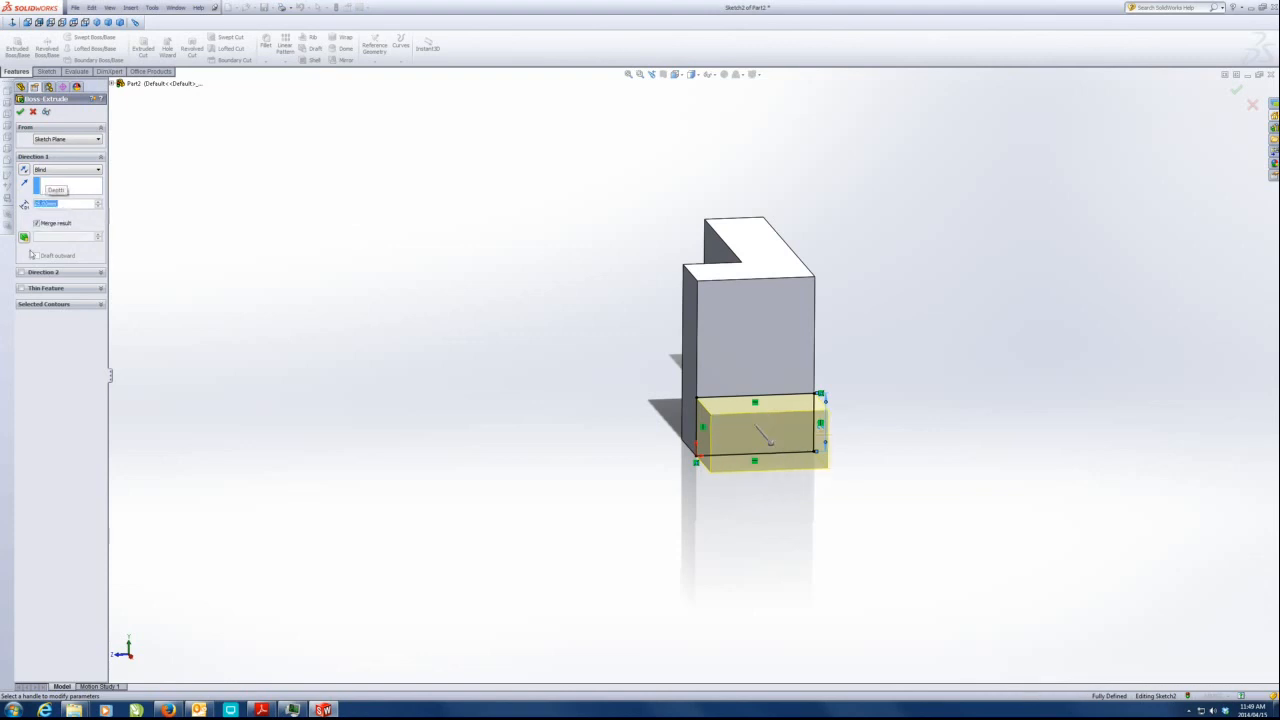
key(Return)
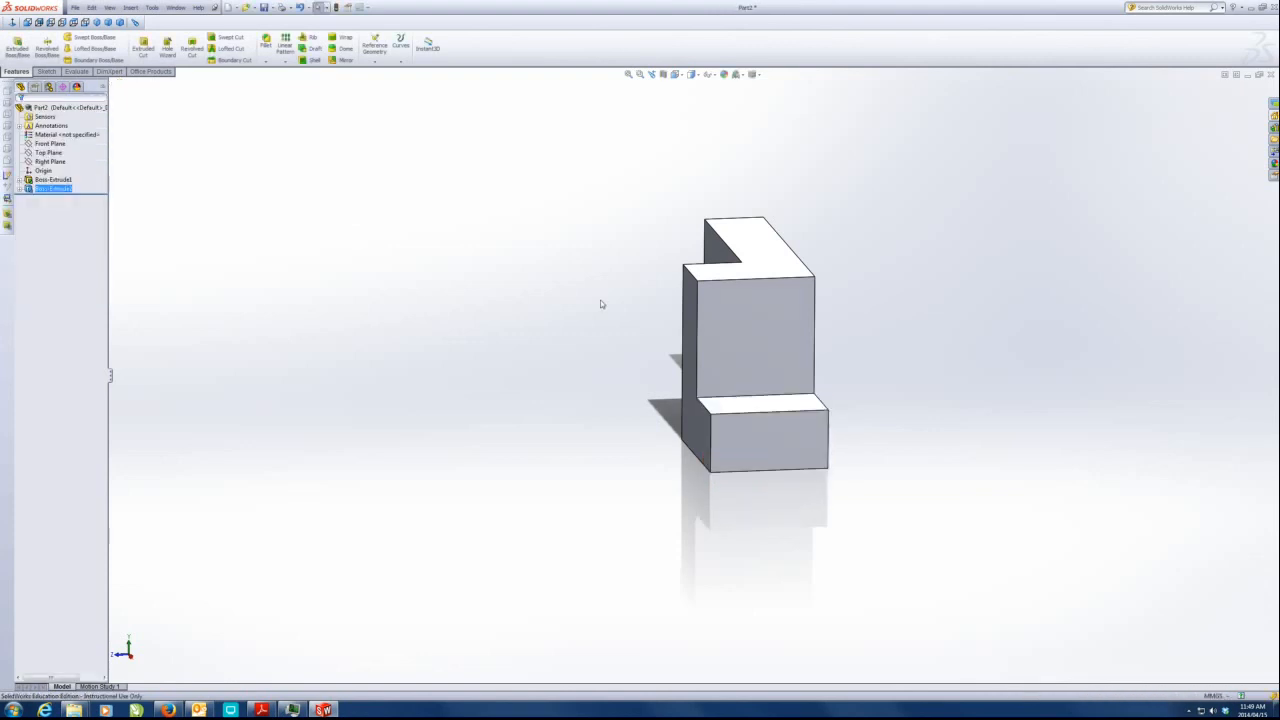
Sketch a rectangle about 30 mm high on the recessed front face of the L-shaped body, starting from the face's outer bottom corner.
click(96, 22)
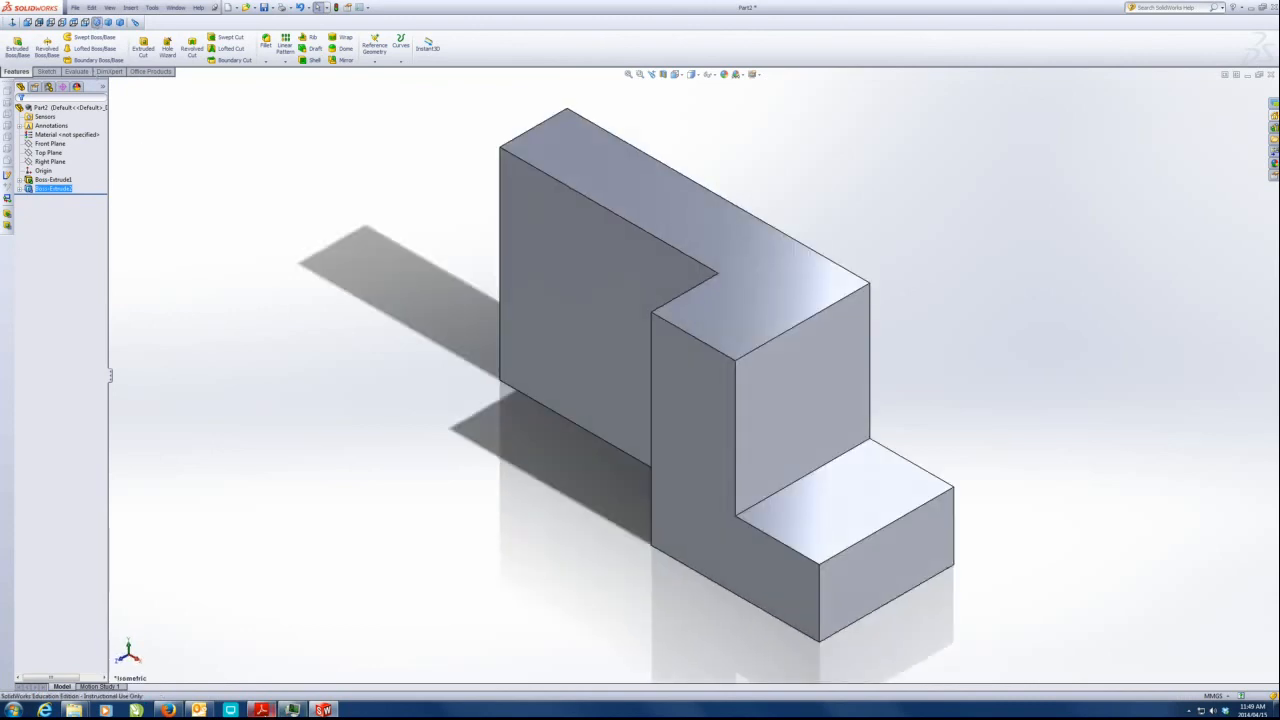
click(261, 710)
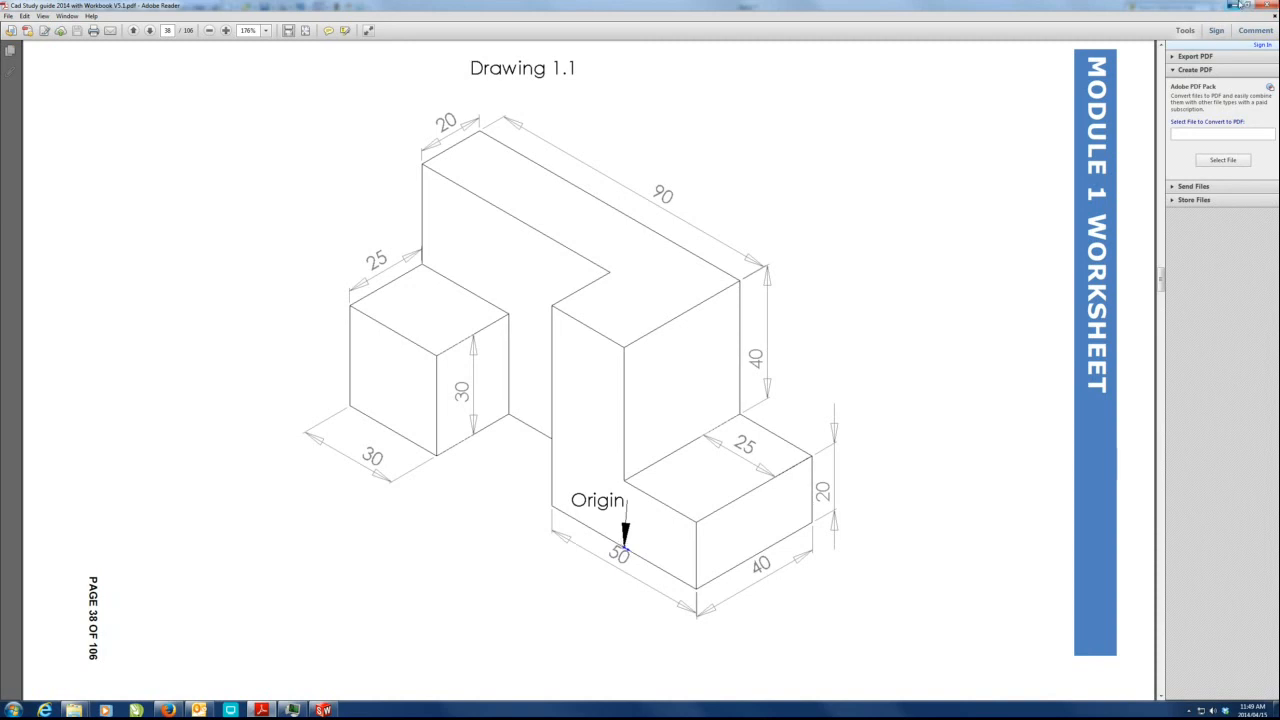
click(1238, 5)
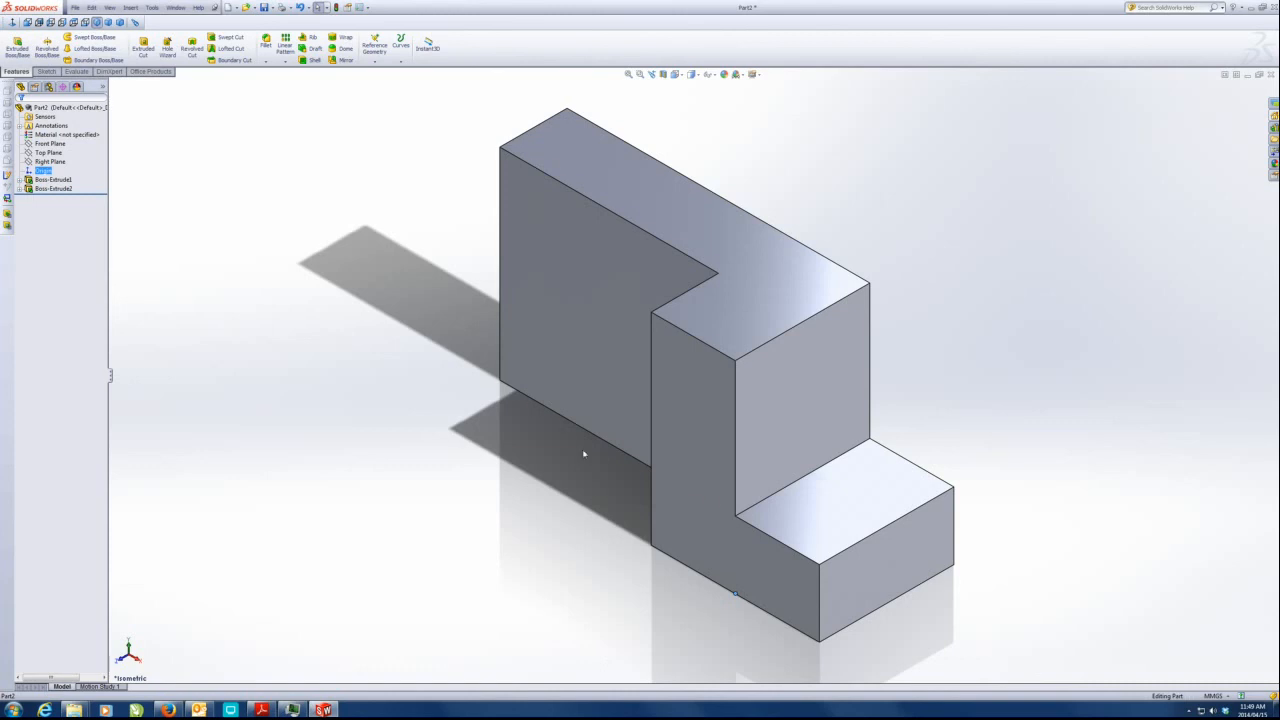
click(535, 378)
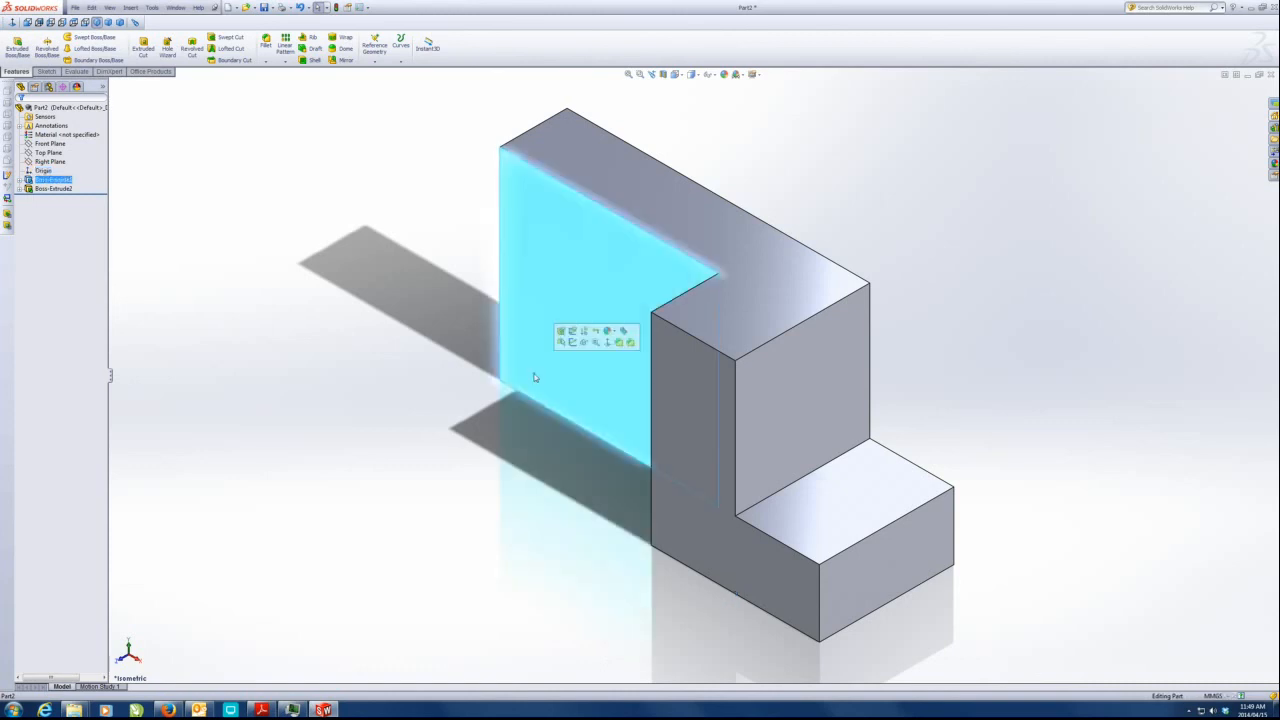
click(572, 343)
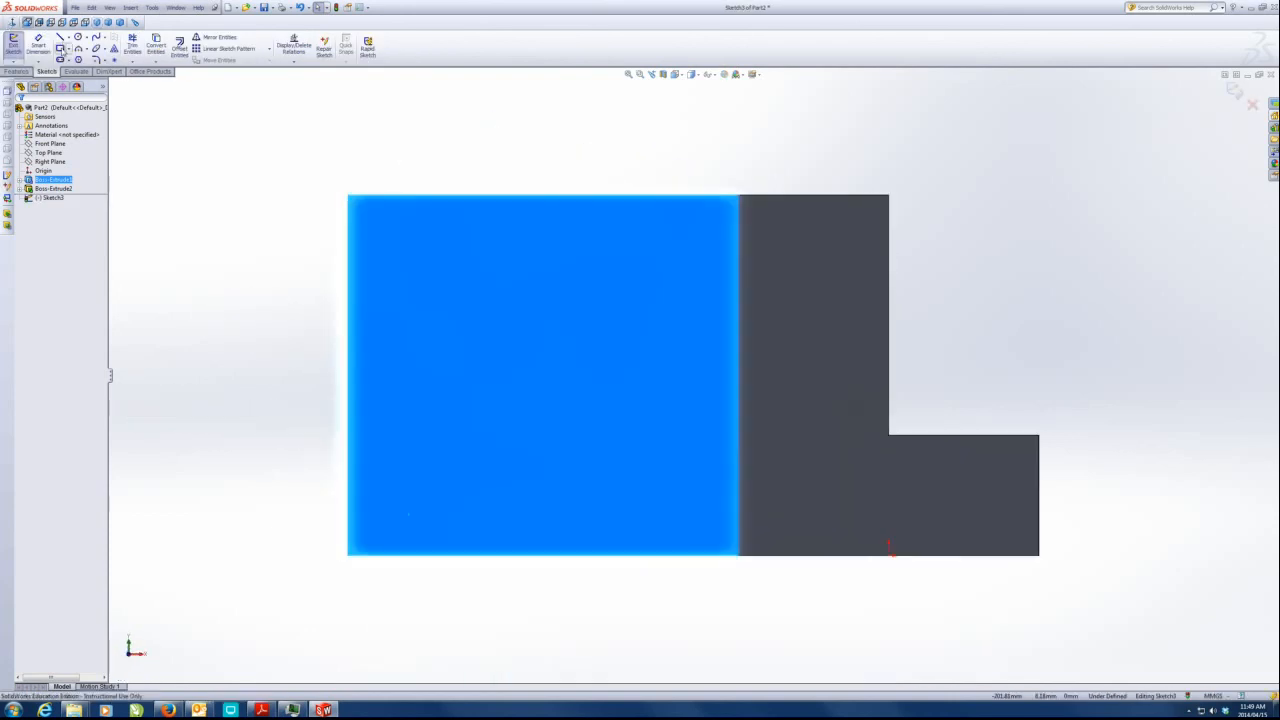
click(60, 47)
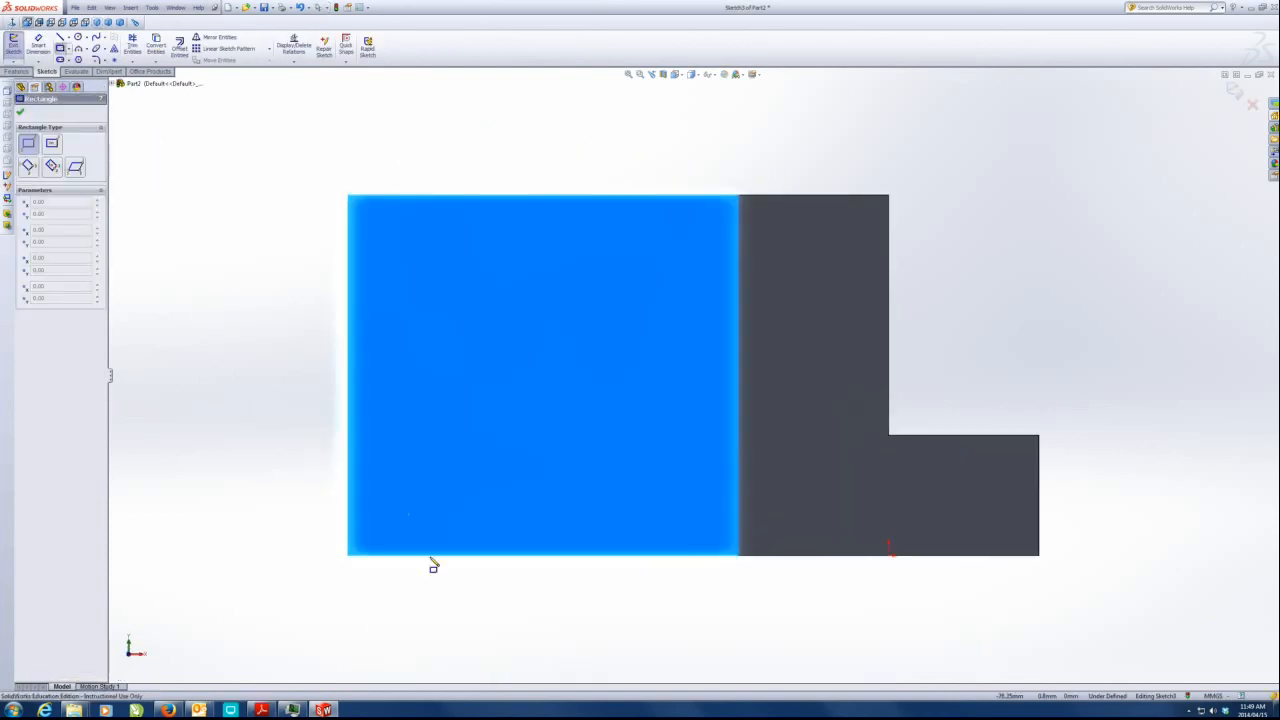
click(349, 556)
click(542, 377)
Dimension the corner rectangle to 30 mm wide and 30 mm high.
click(38, 45)
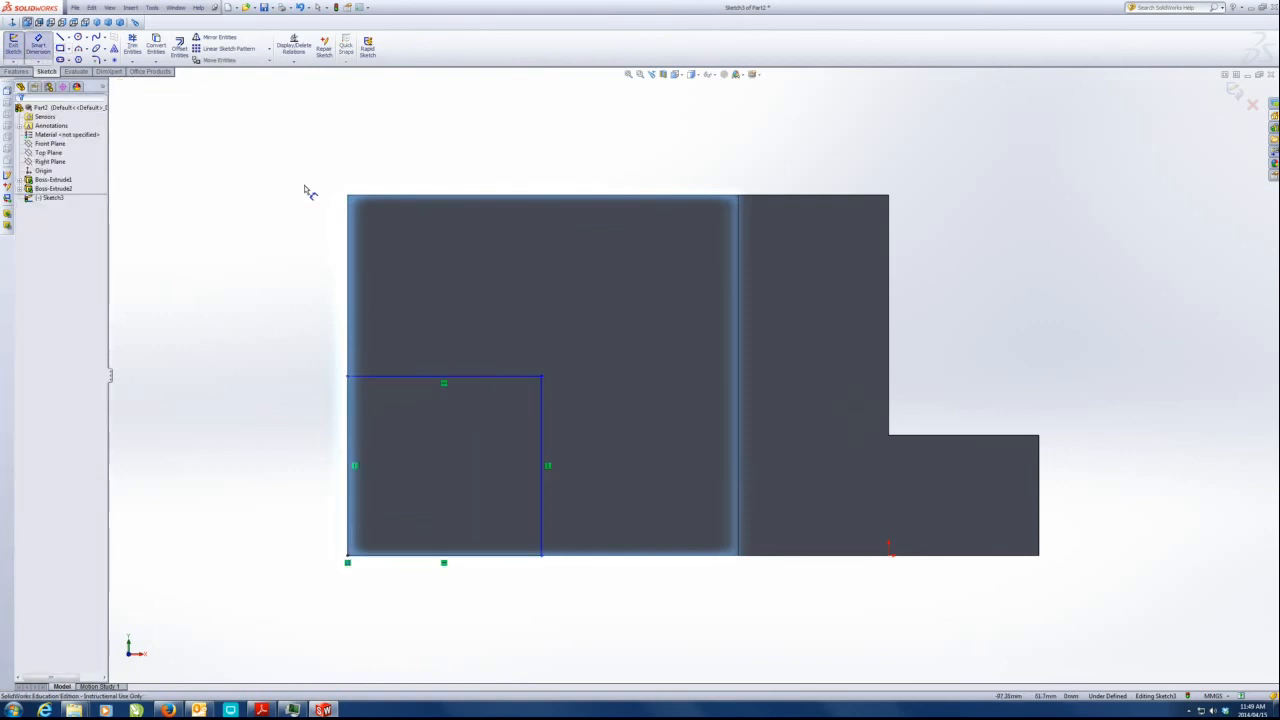
click(445, 377)
click(451, 352)
text(30)
key(Return)
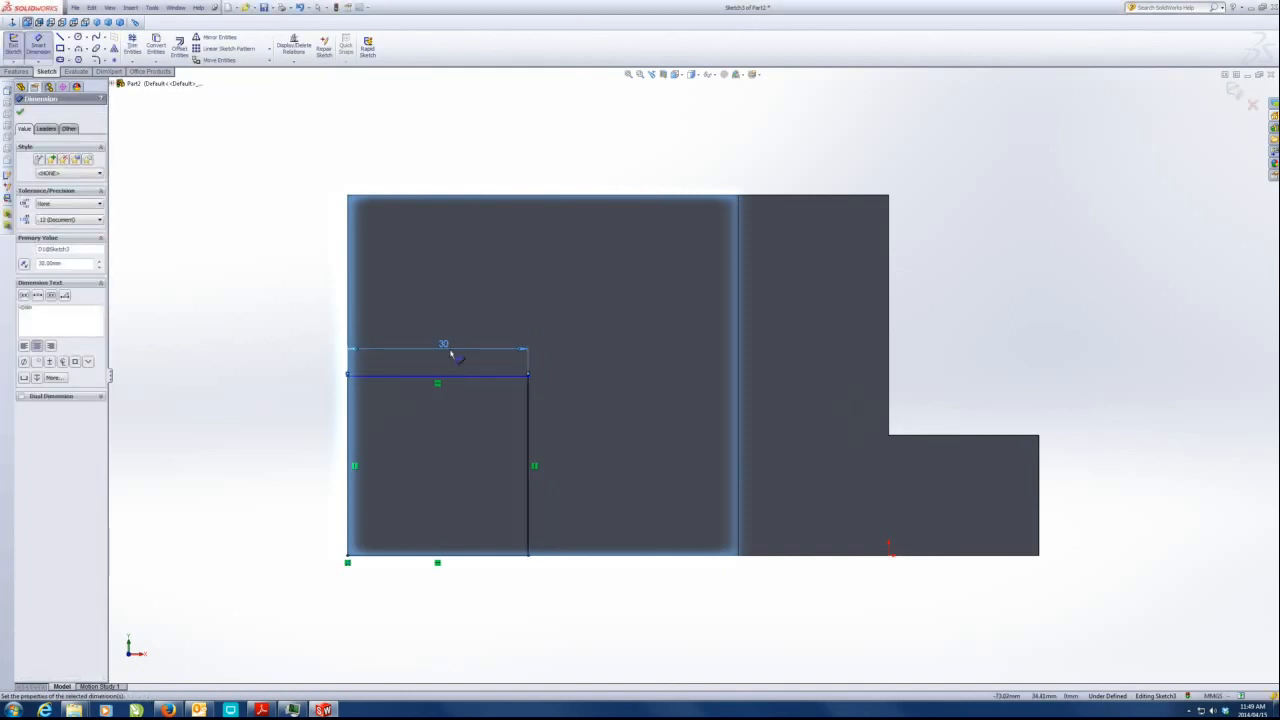
click(528, 428)
click(556, 436)
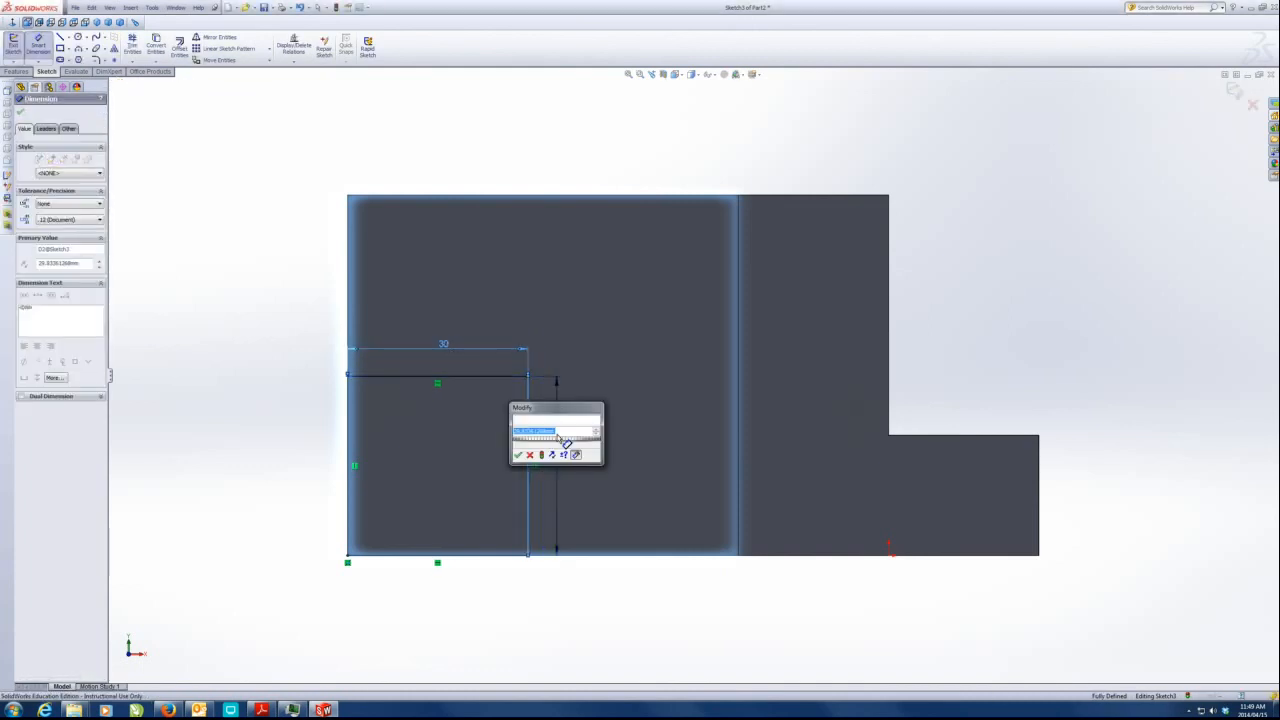
text(30)
key(Return)
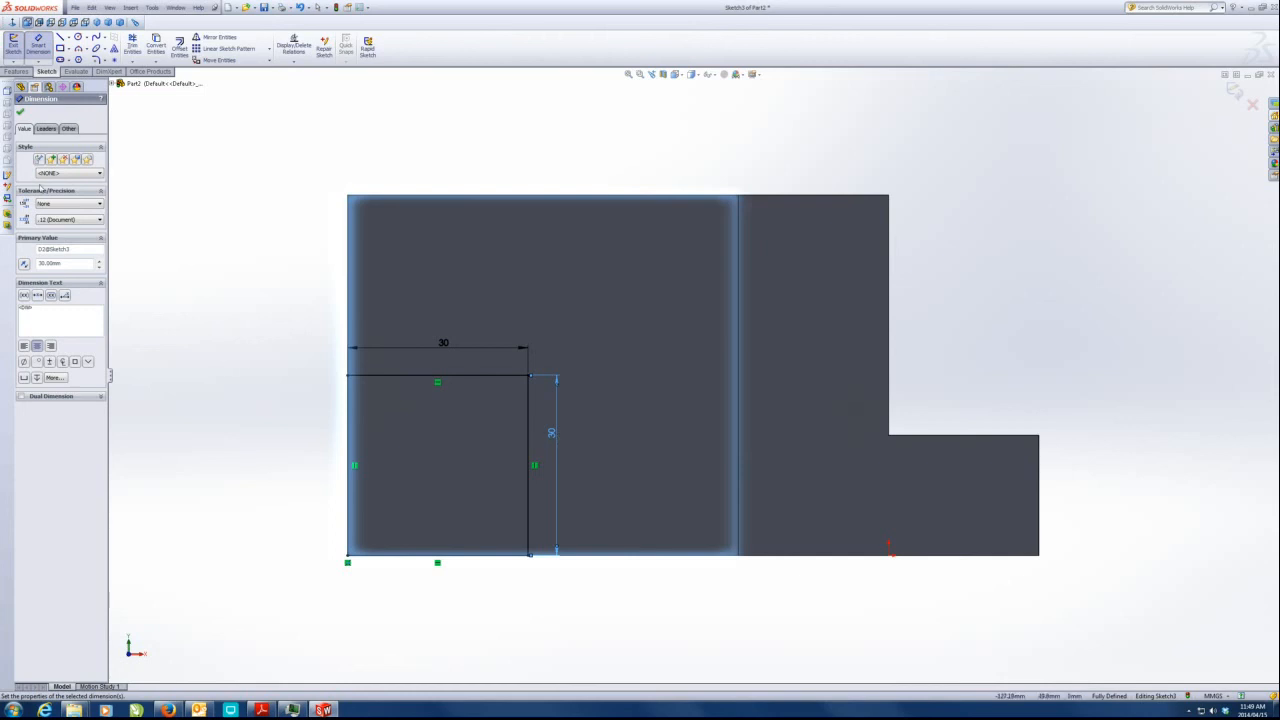
Extrude the 30 mm square 25 mm outward from the recessed face as a front block merged with the body.
click(14, 72)
click(18, 45)
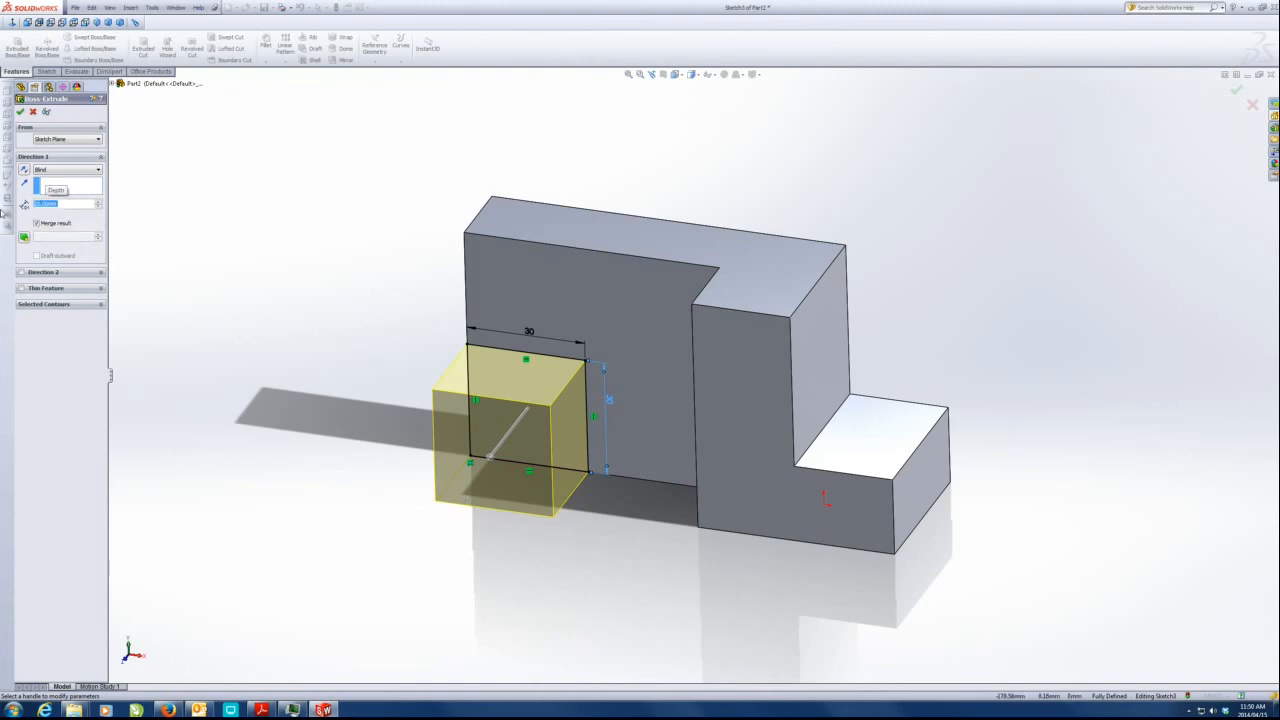
click(20, 112)
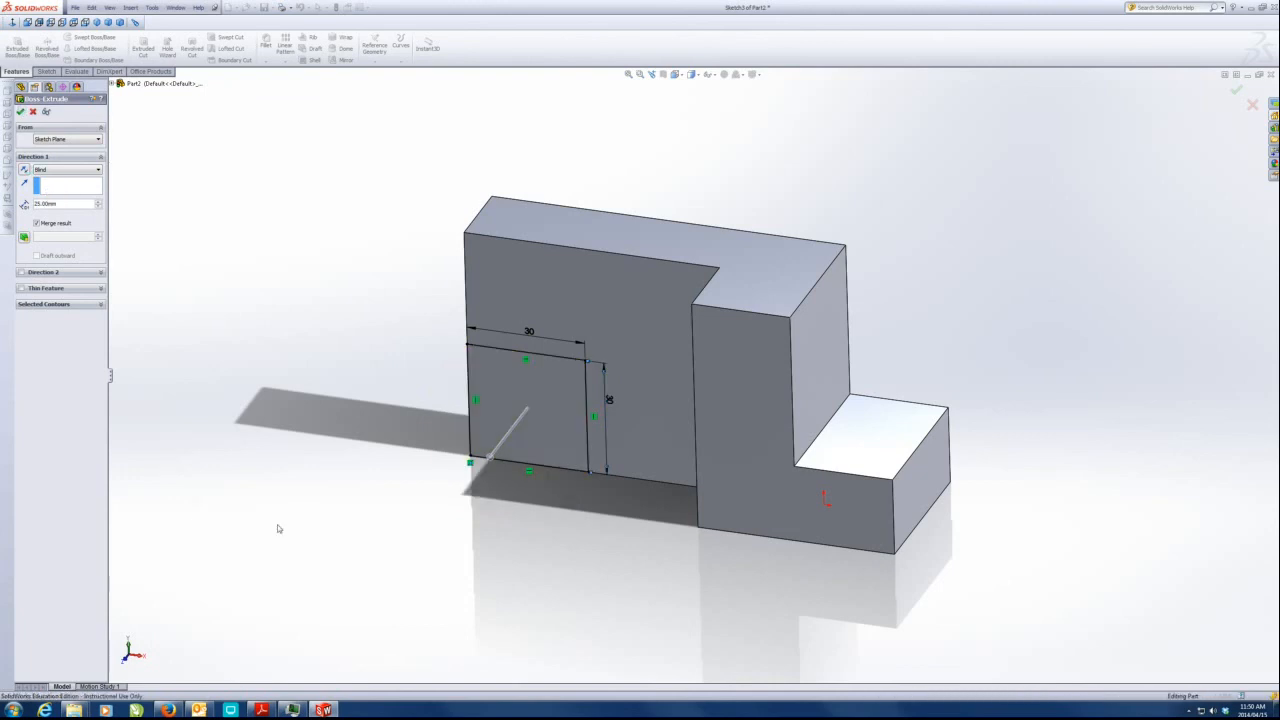
middle_drag(735, 561, 711, 543)
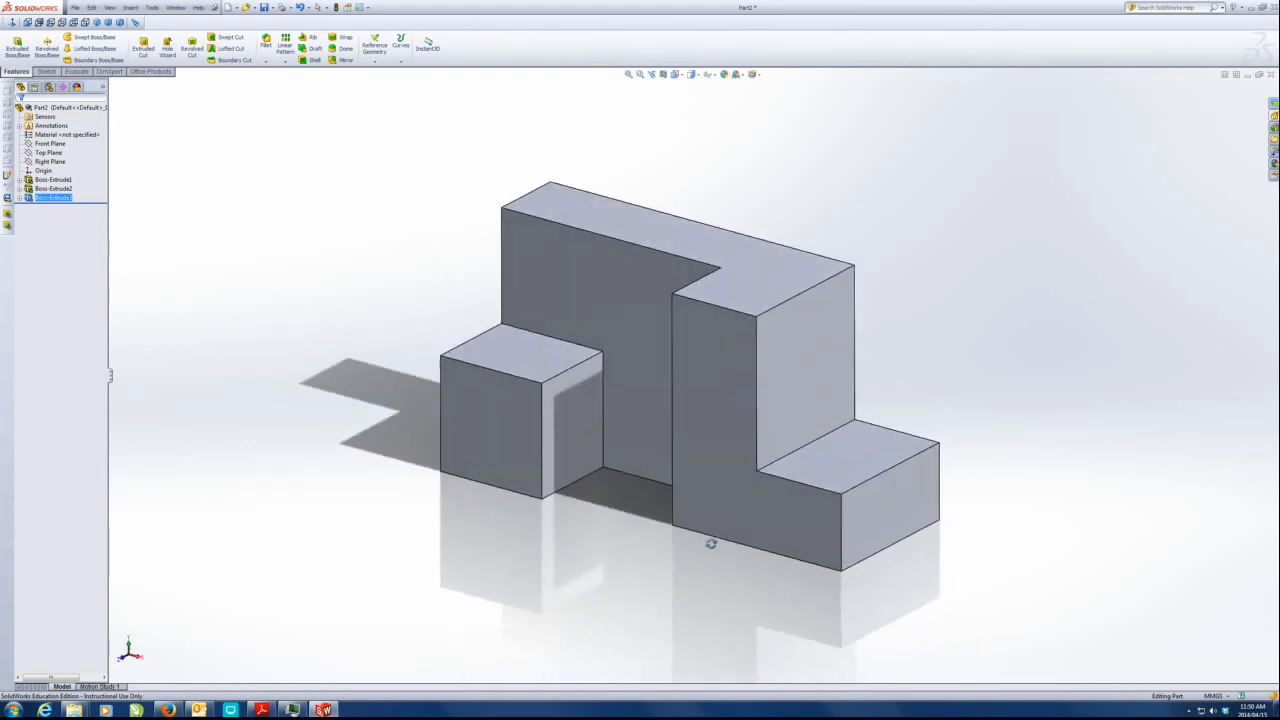
scroll(737, 434, down, 3)
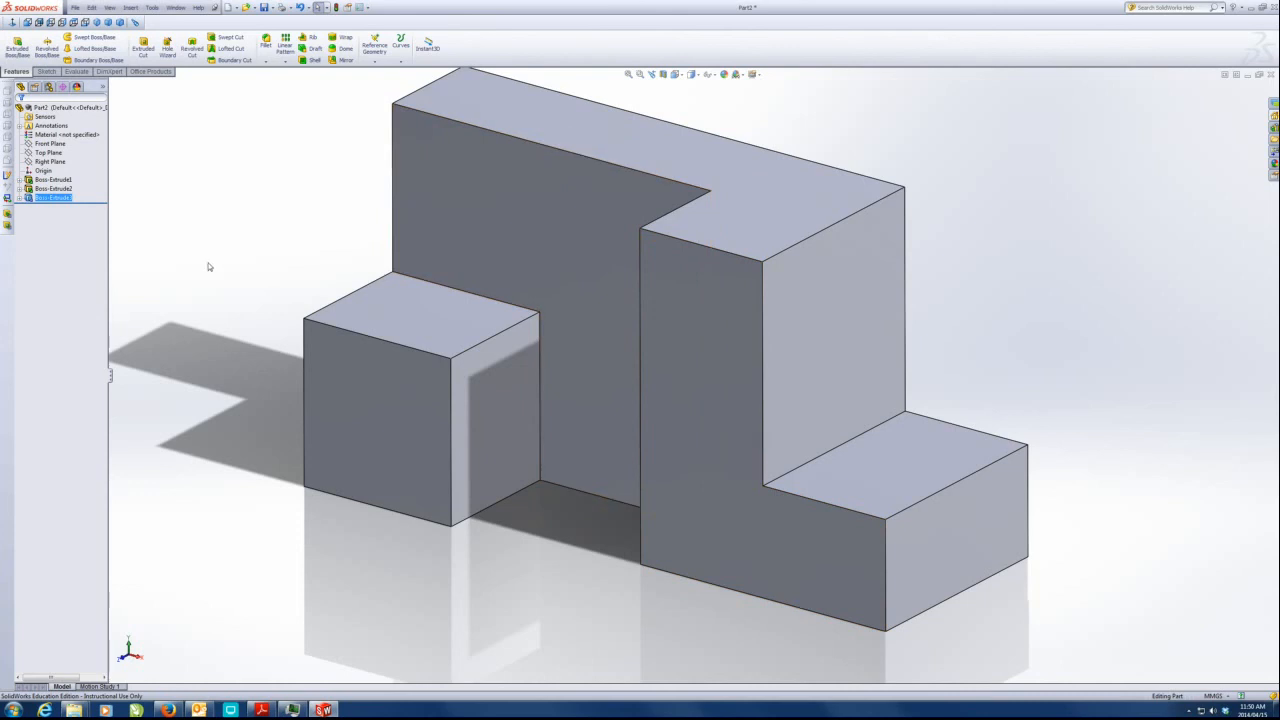
click(246, 182)
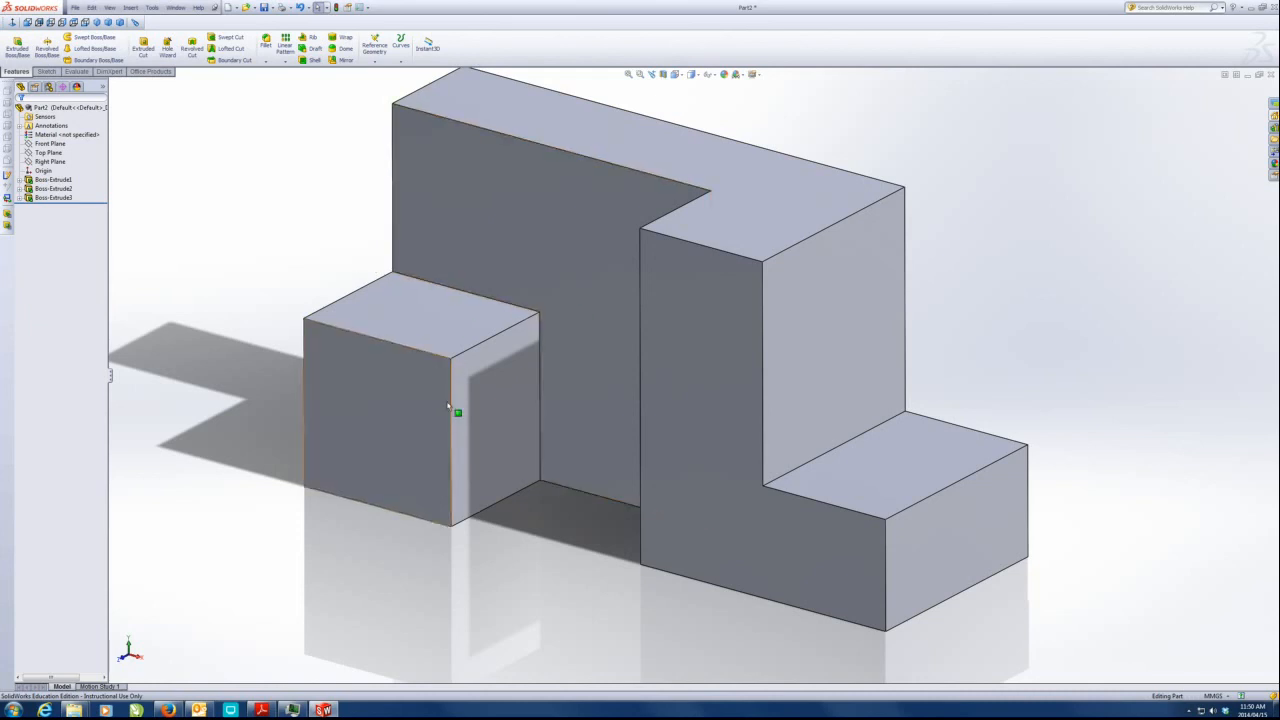
key(f)
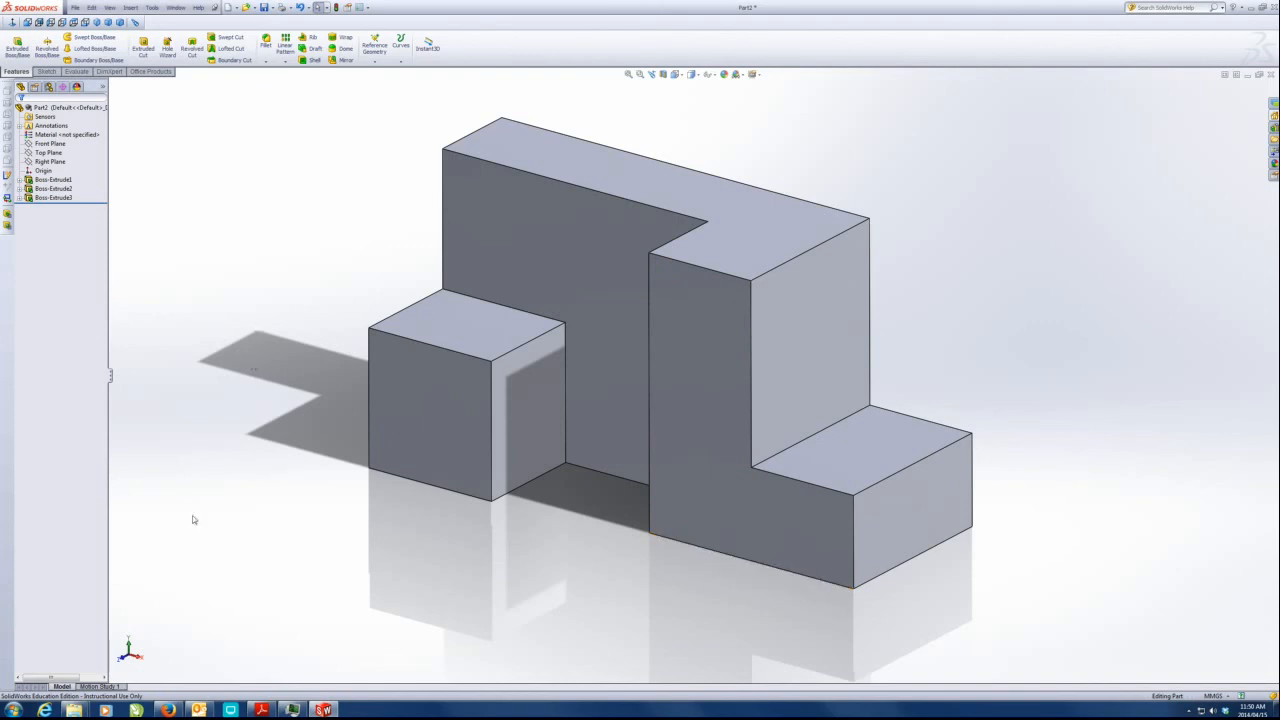
Switch to the study guide PDF in Adobe Reader, go to page 98 with the Module 1 worksheet answers, and rotate it upright.
click(262, 710)
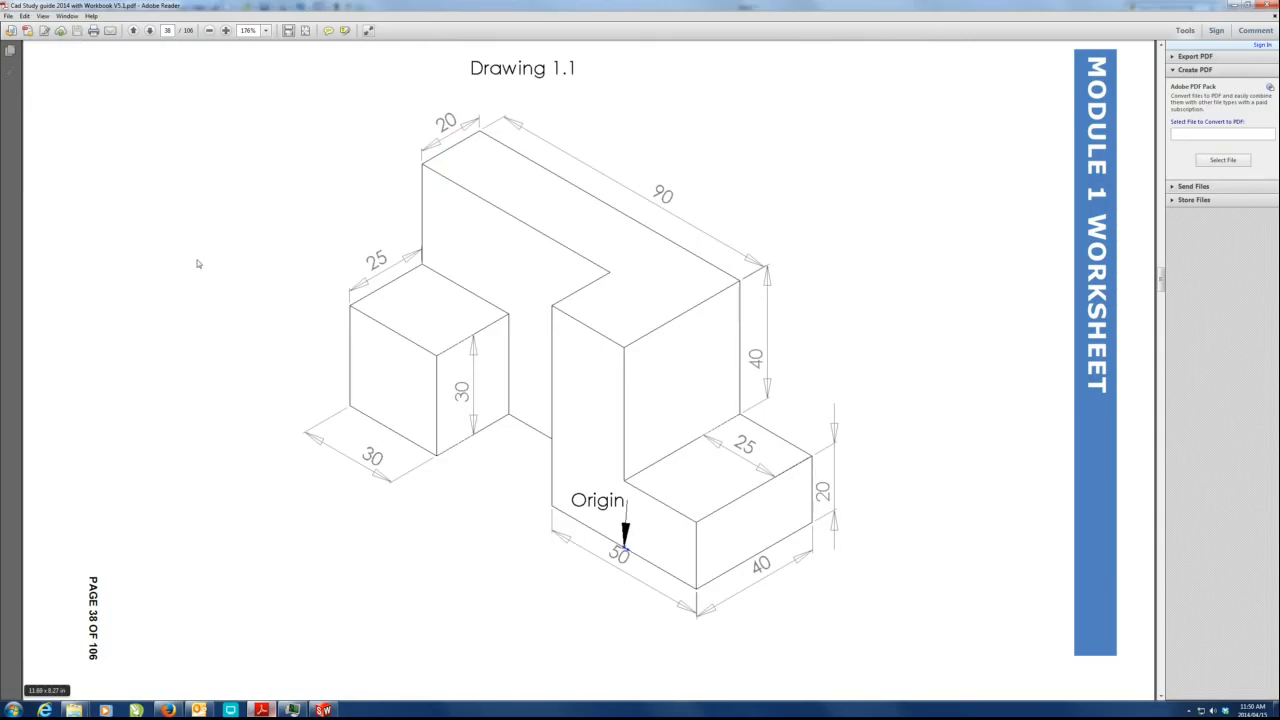
click(169, 31)
text(98)
key(Return)
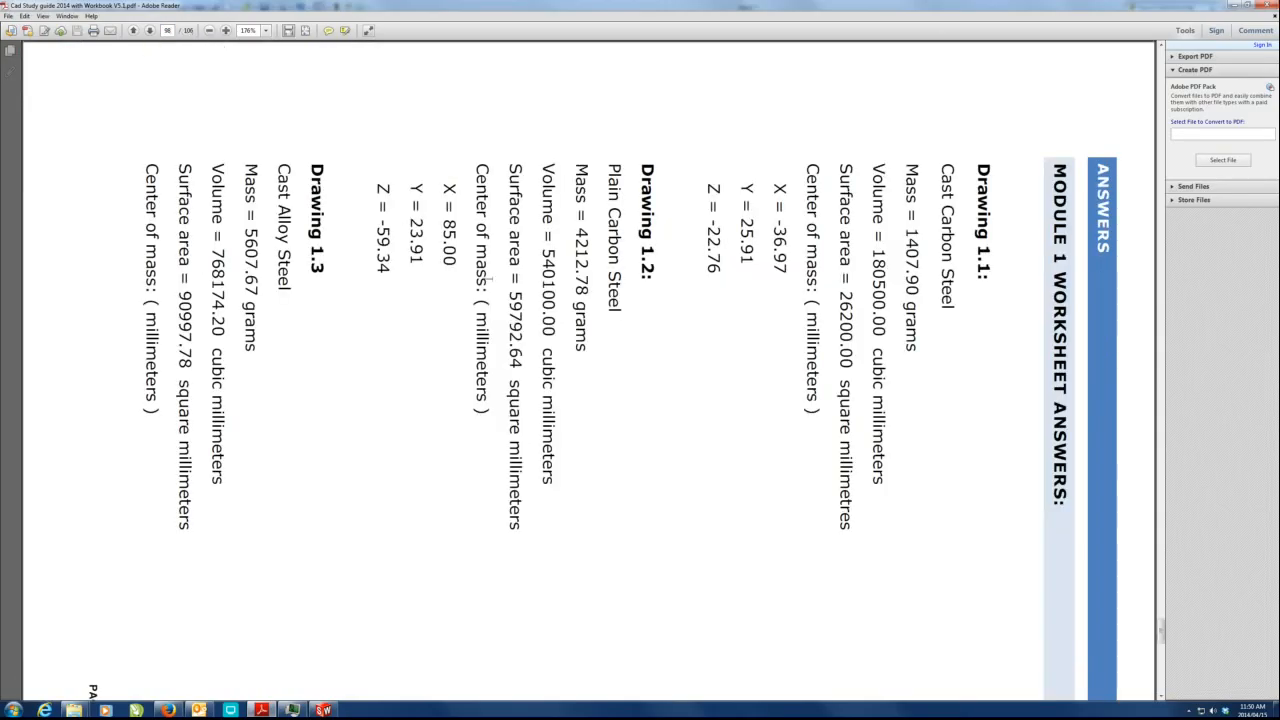
right_click(626, 344)
click(666, 414)
right_click(610, 375)
click(652, 444)
right_click(613, 399)
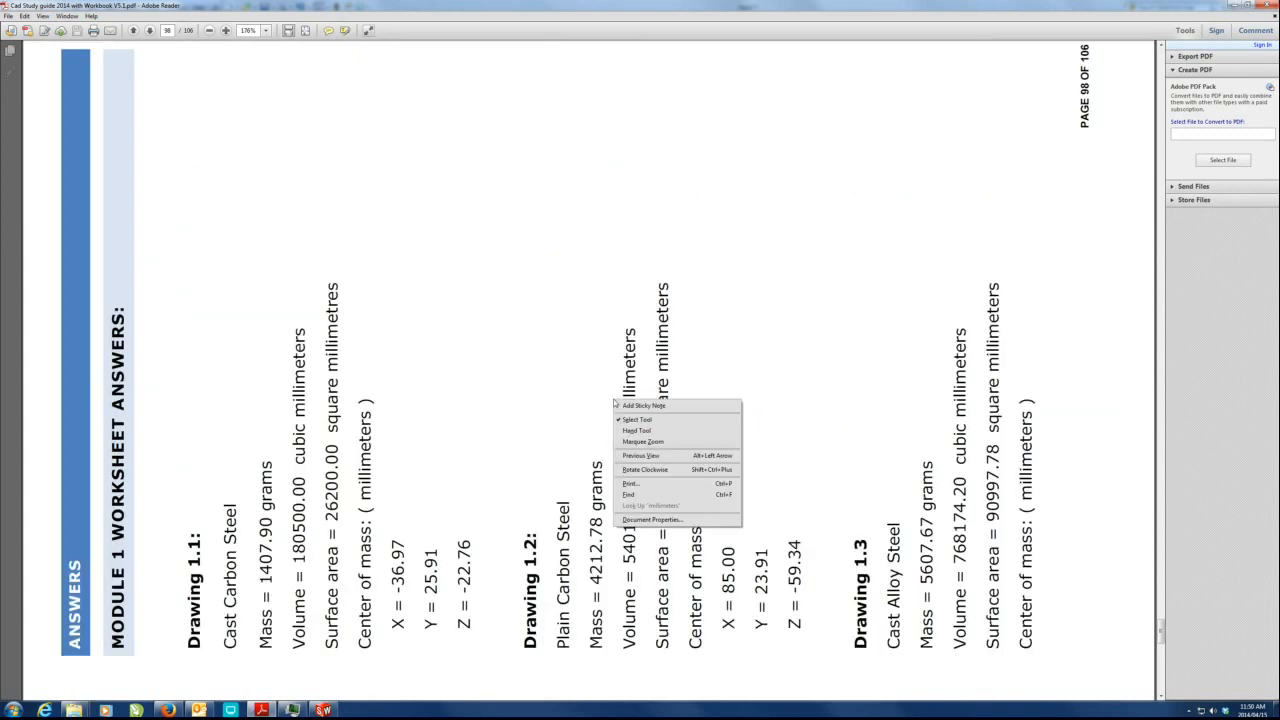
click(653, 474)
Enlarge the Drawing 1.1 answers and highlight the material name Cast Carbon Steel.
scroll(449, 271, up, 5)
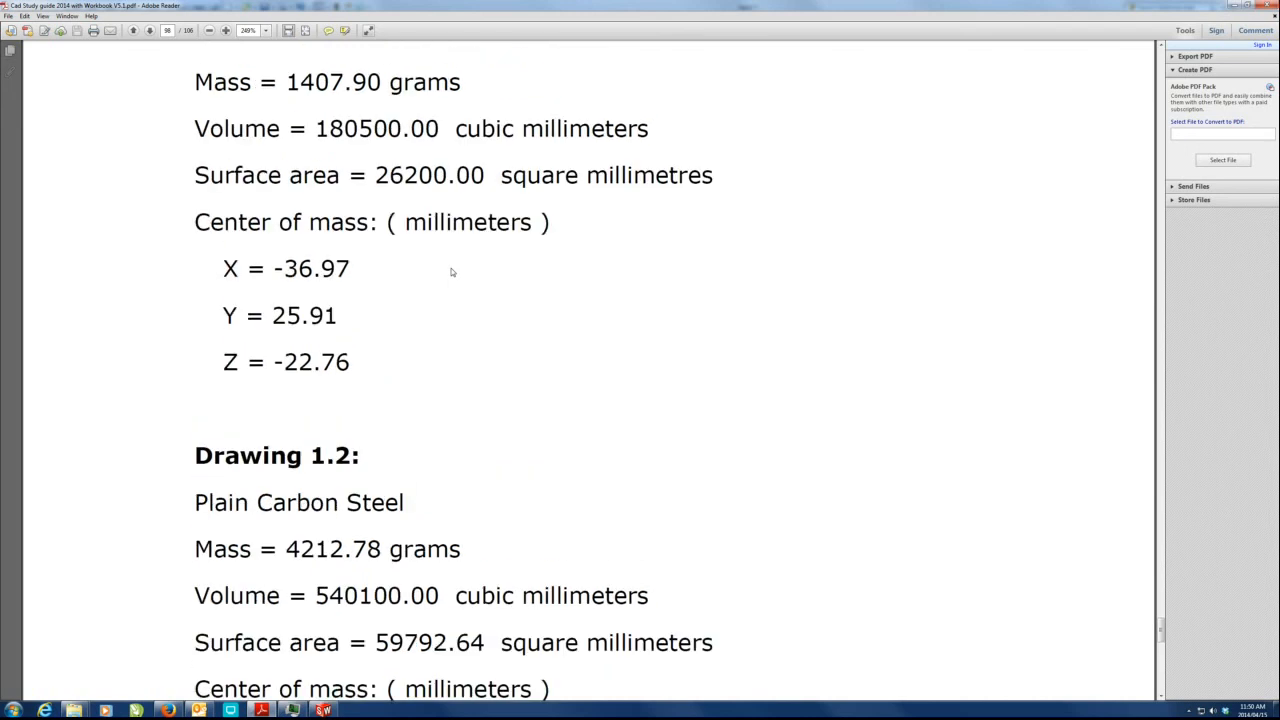
scroll(451, 272, down, 1)
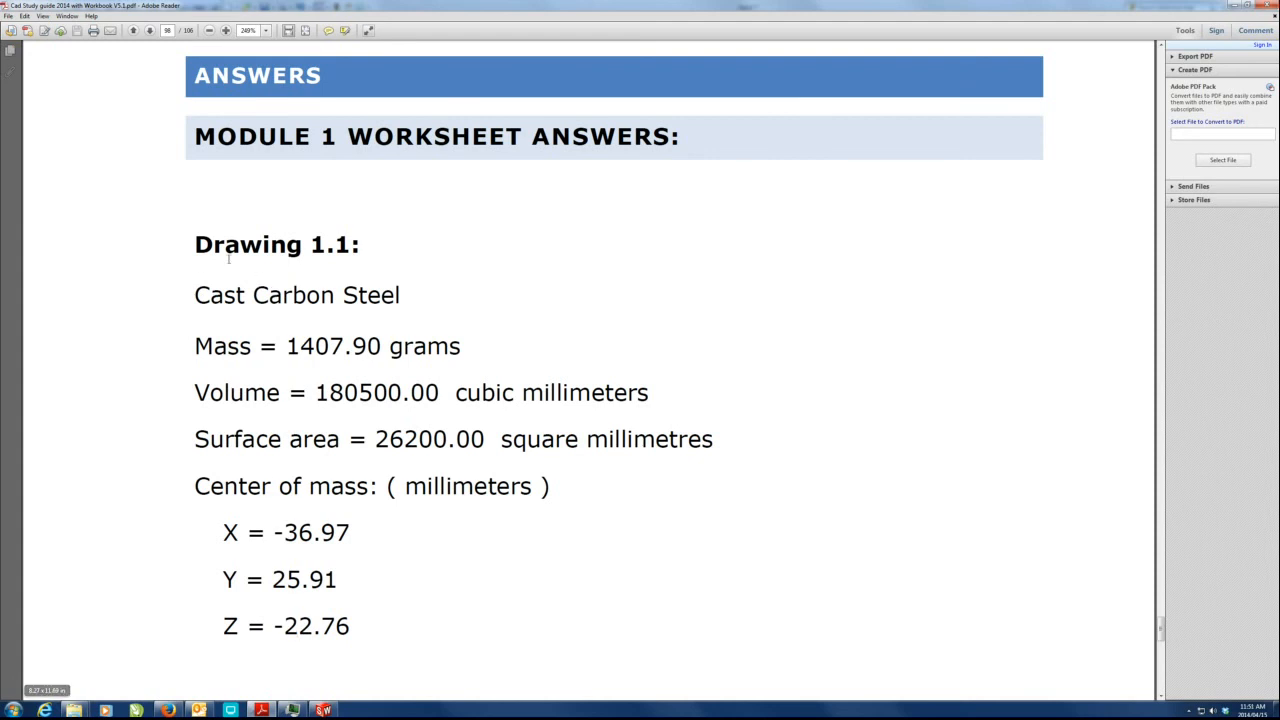
drag(191, 298, 382, 290)
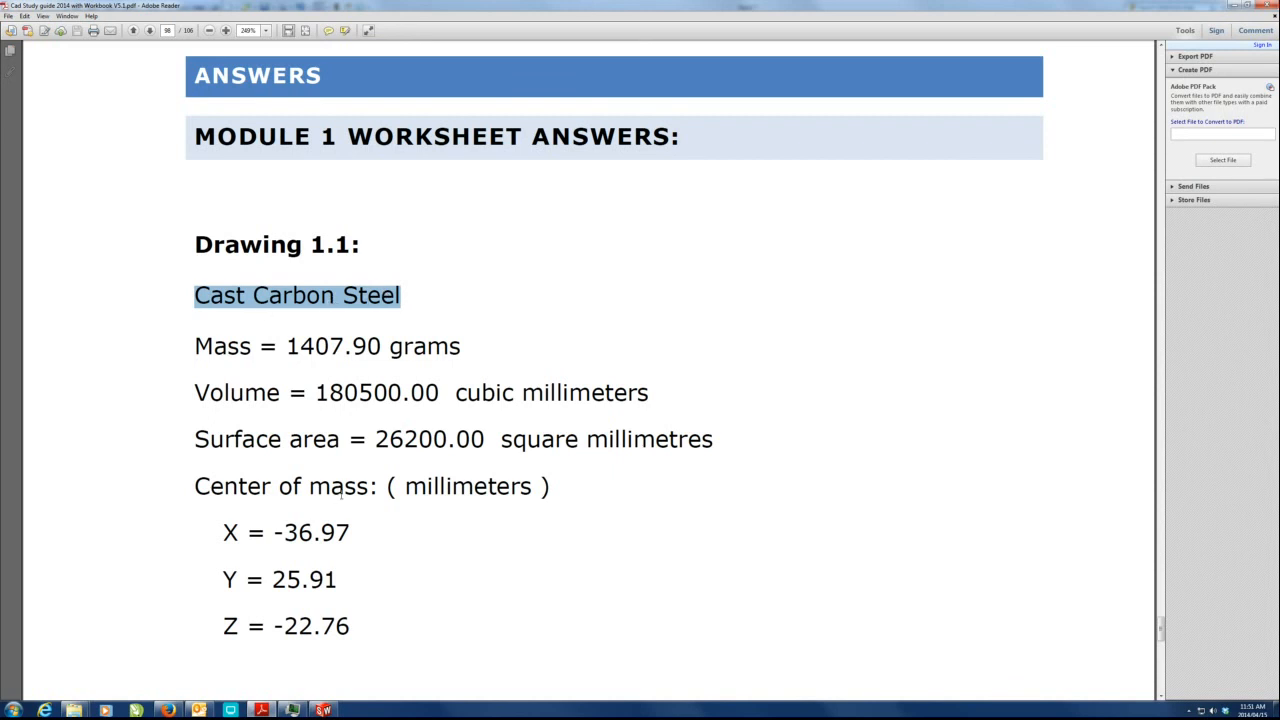
Switch back to SolidWorks, open the part's material for editing, and browse the Steel category of SolidWorks Materials.
click(322, 710)
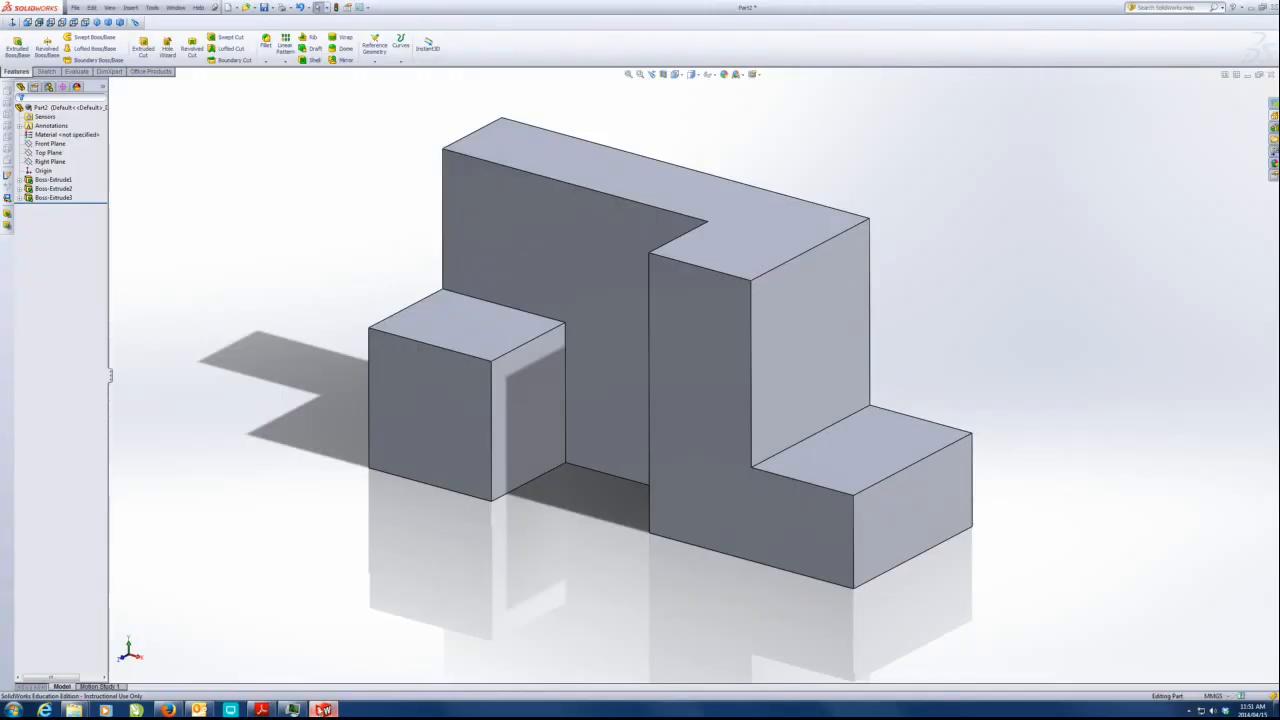
click(52, 135)
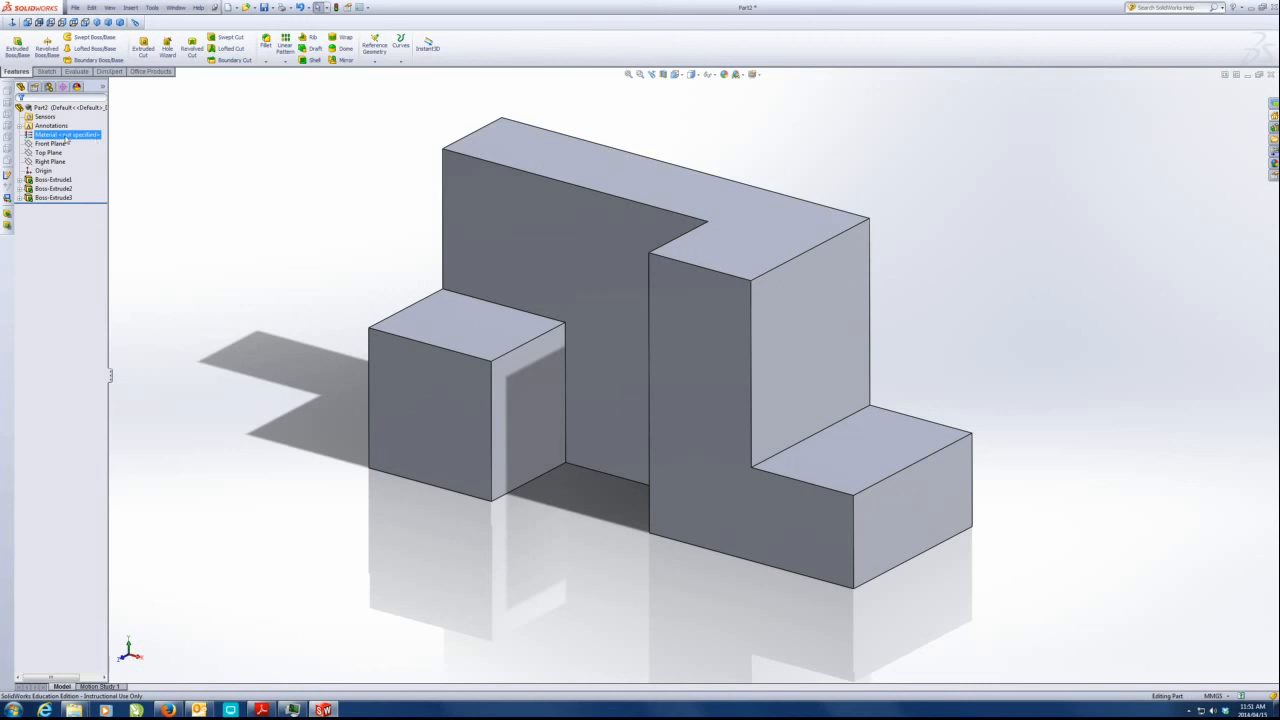
right_click(67, 140)
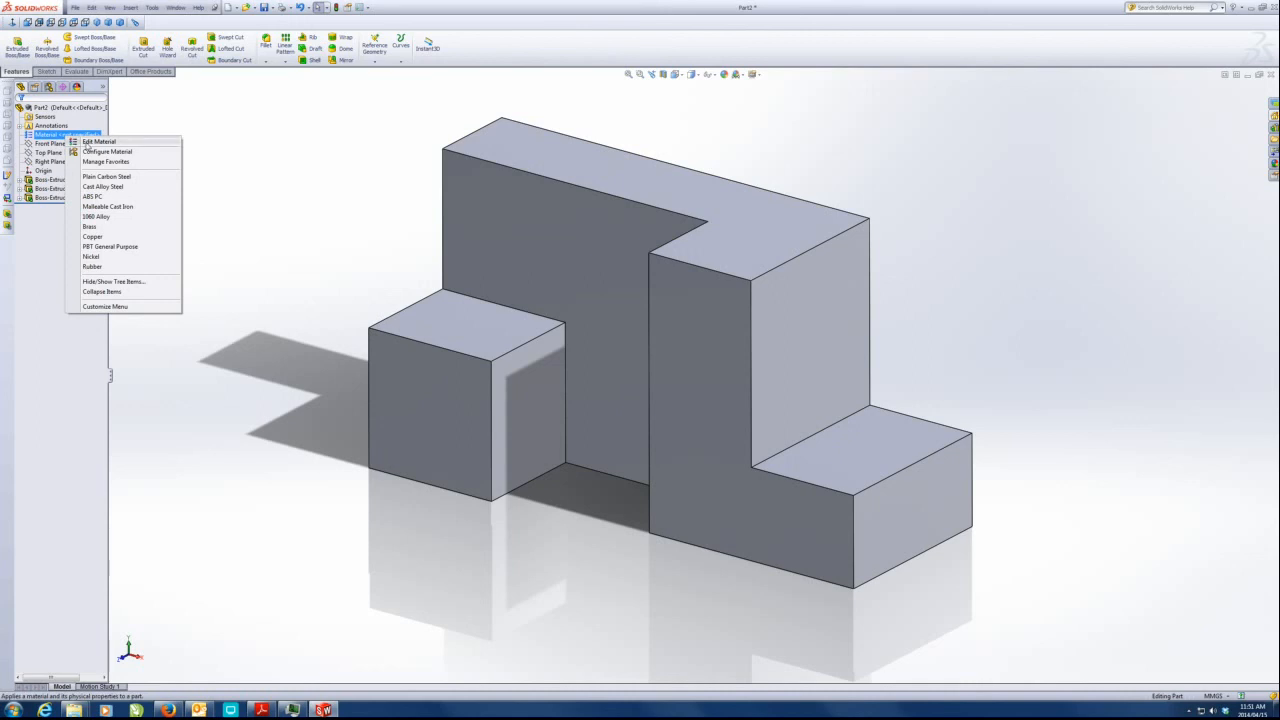
click(86, 142)
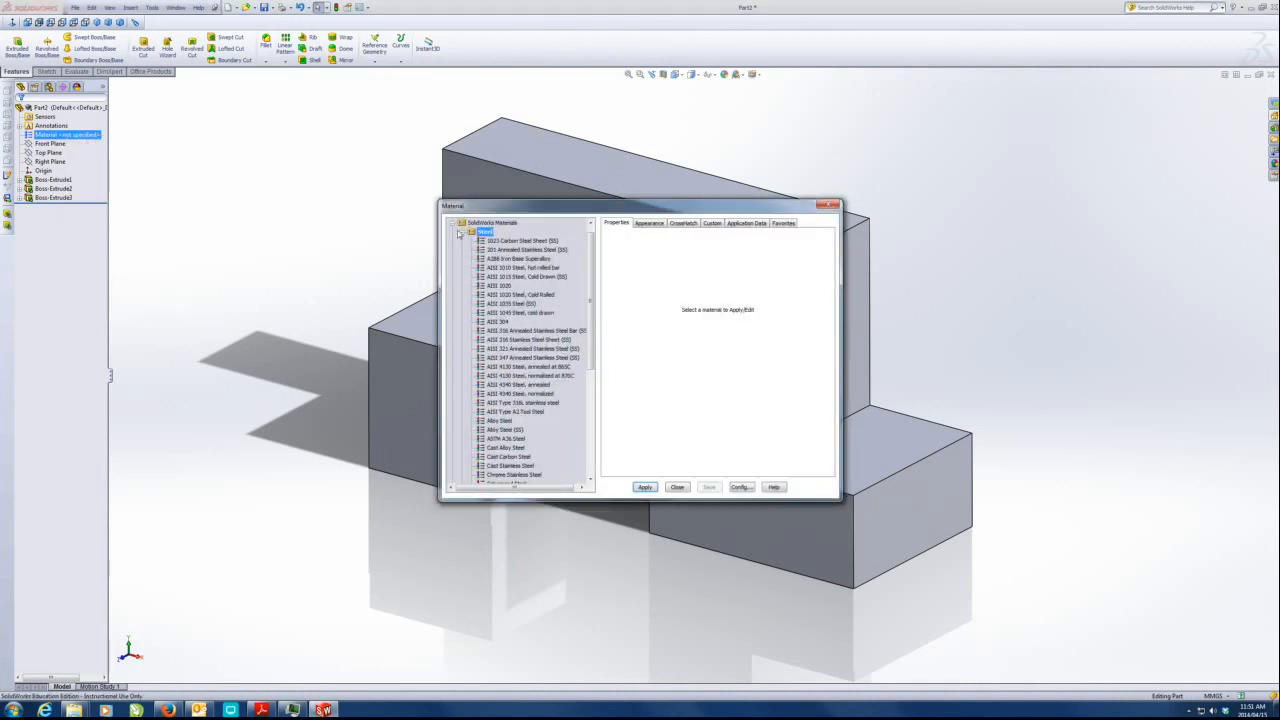
click(460, 233)
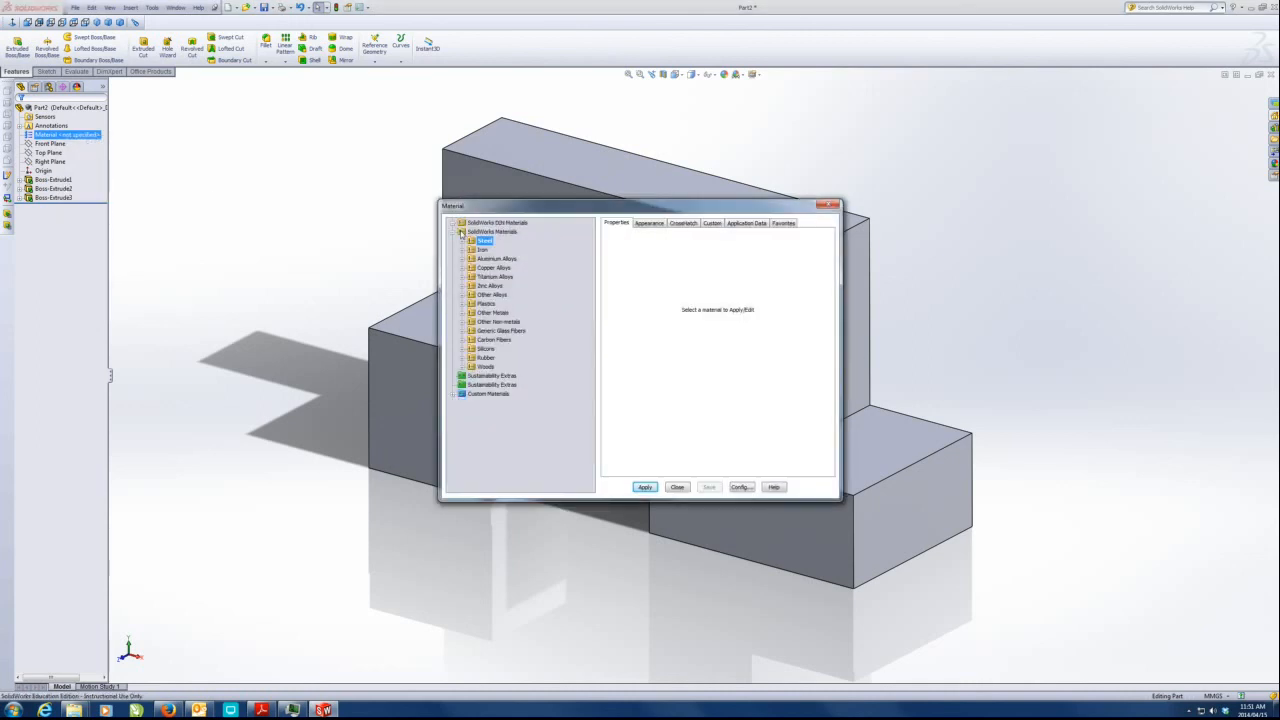
click(464, 242)
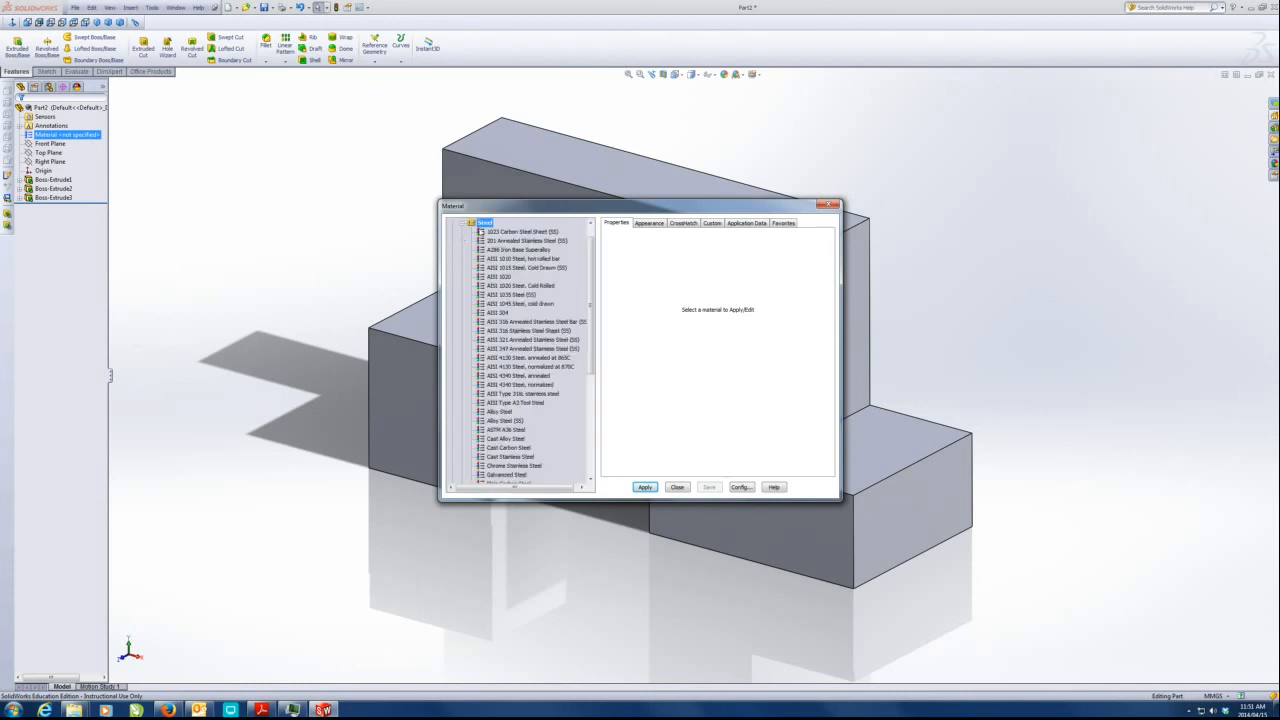
click(463, 224)
click(463, 244)
click(464, 227)
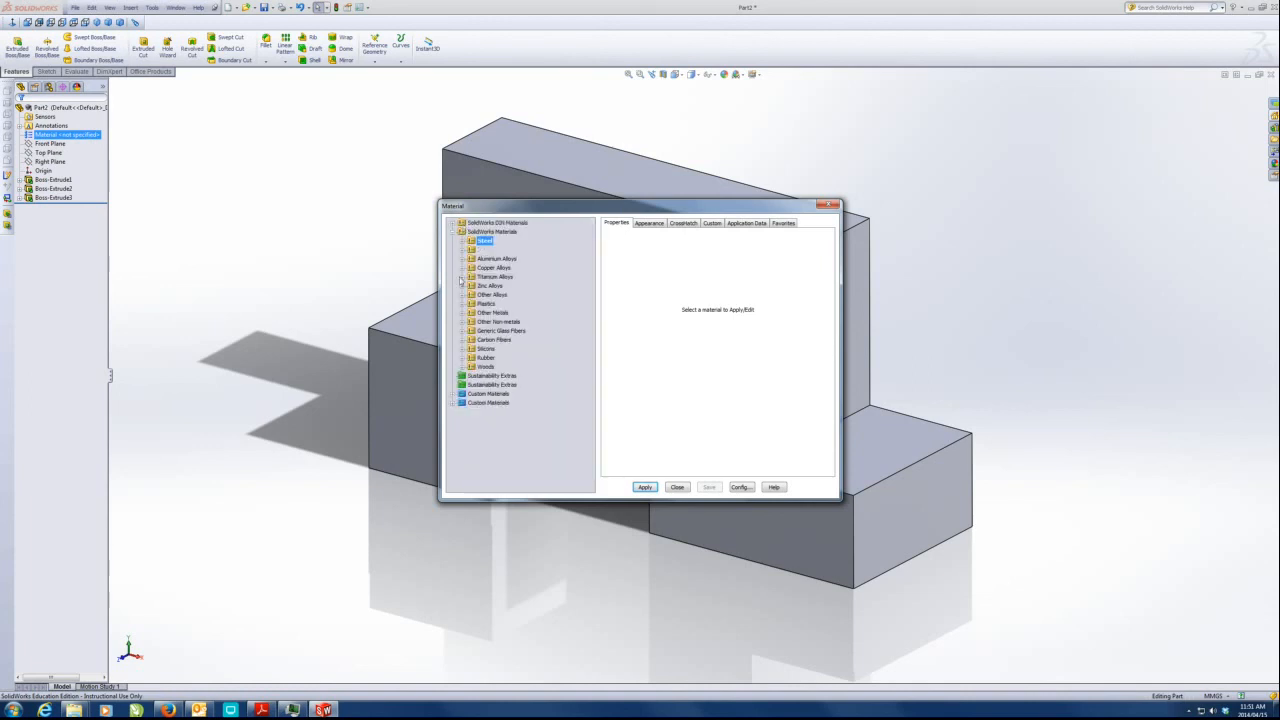
Recheck the required material in the PDF, apply Cast Carbon Steel from the Steel category to the part, and inspect the surface texture.
click(261, 709)
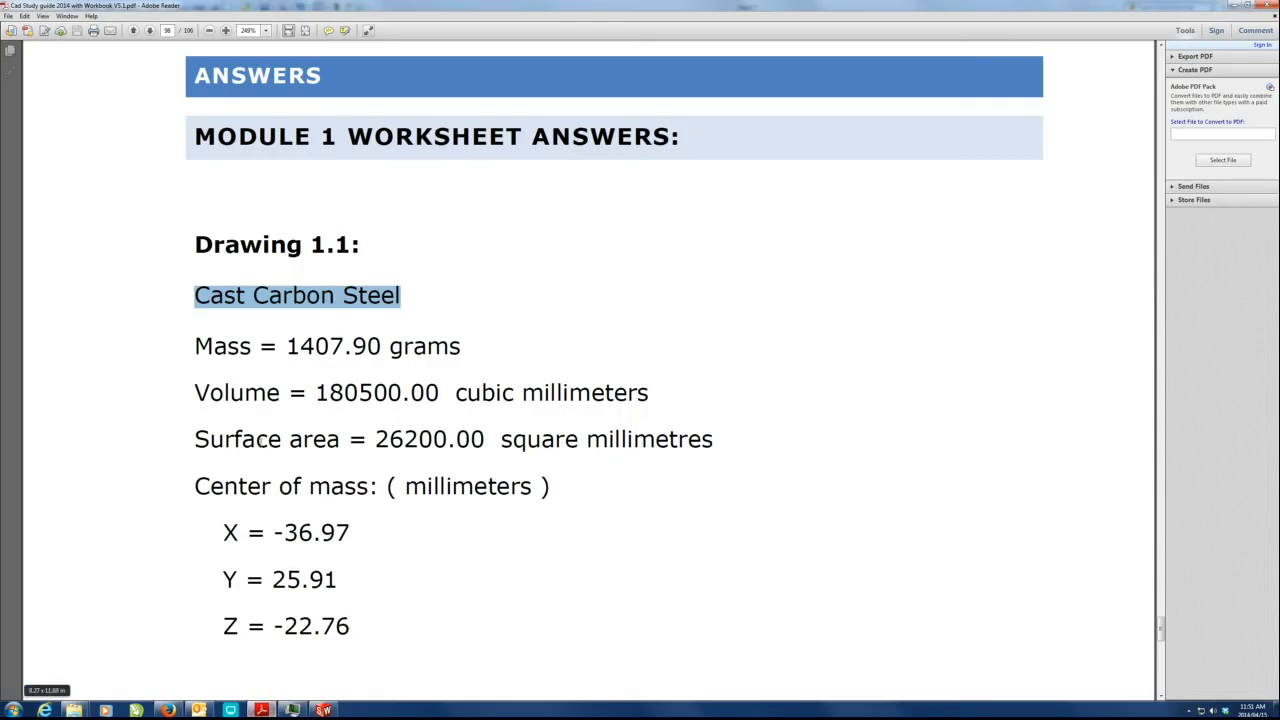
click(323, 709)
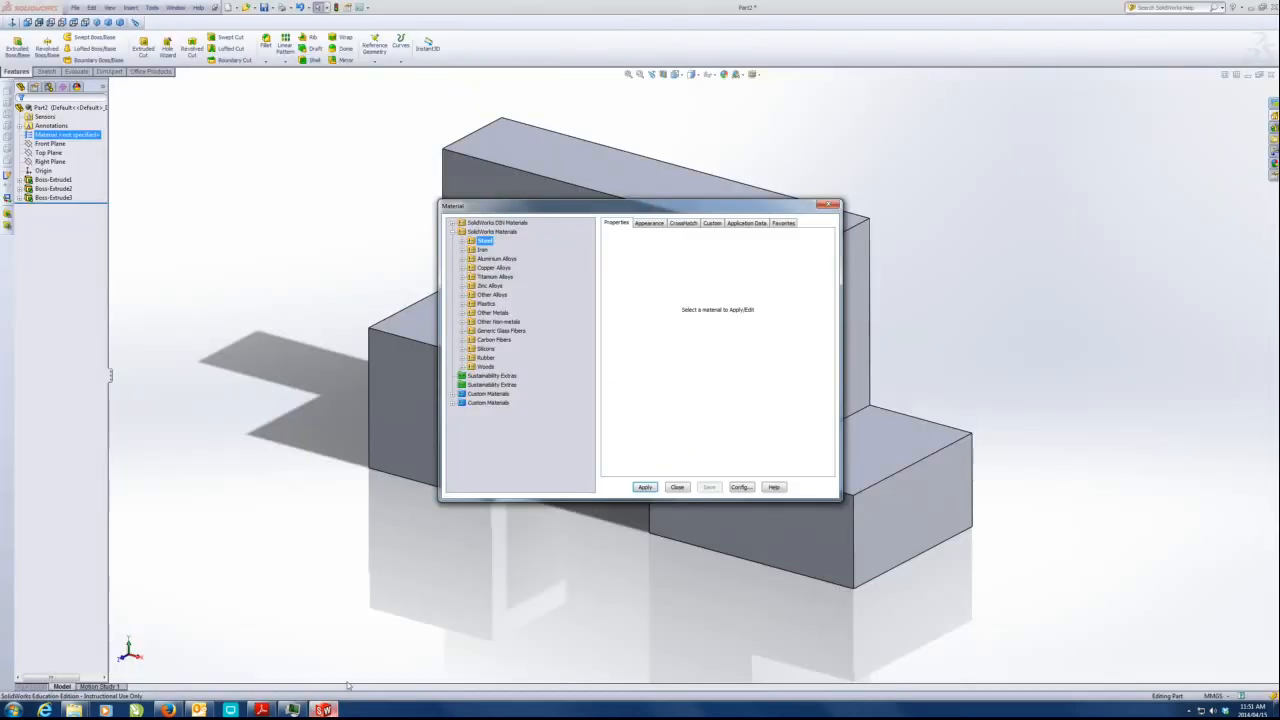
click(463, 242)
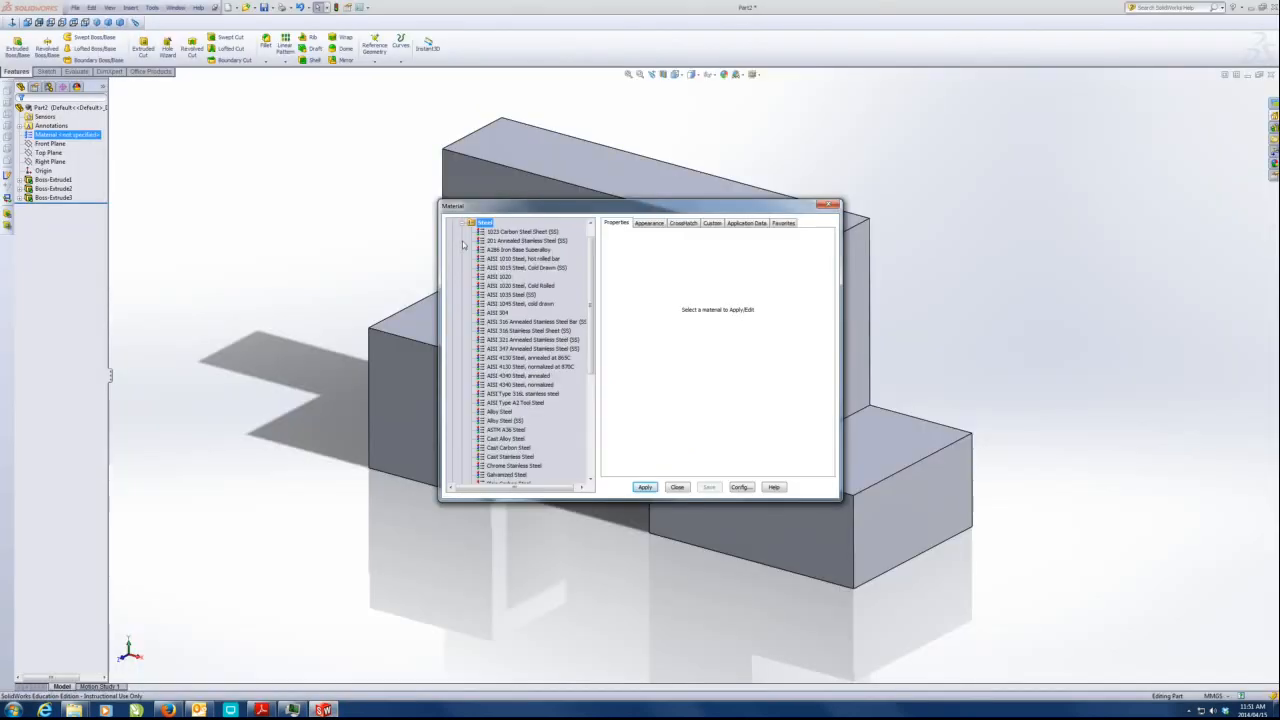
click(512, 447)
click(645, 487)
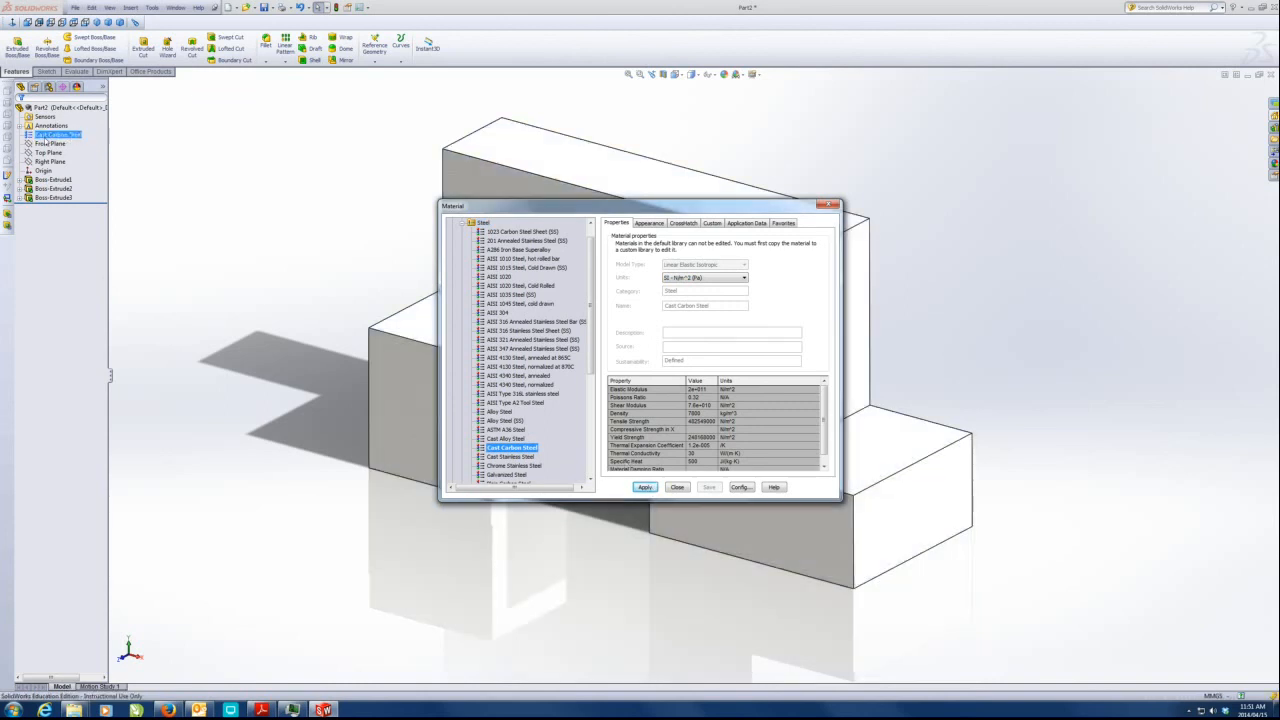
click(678, 487)
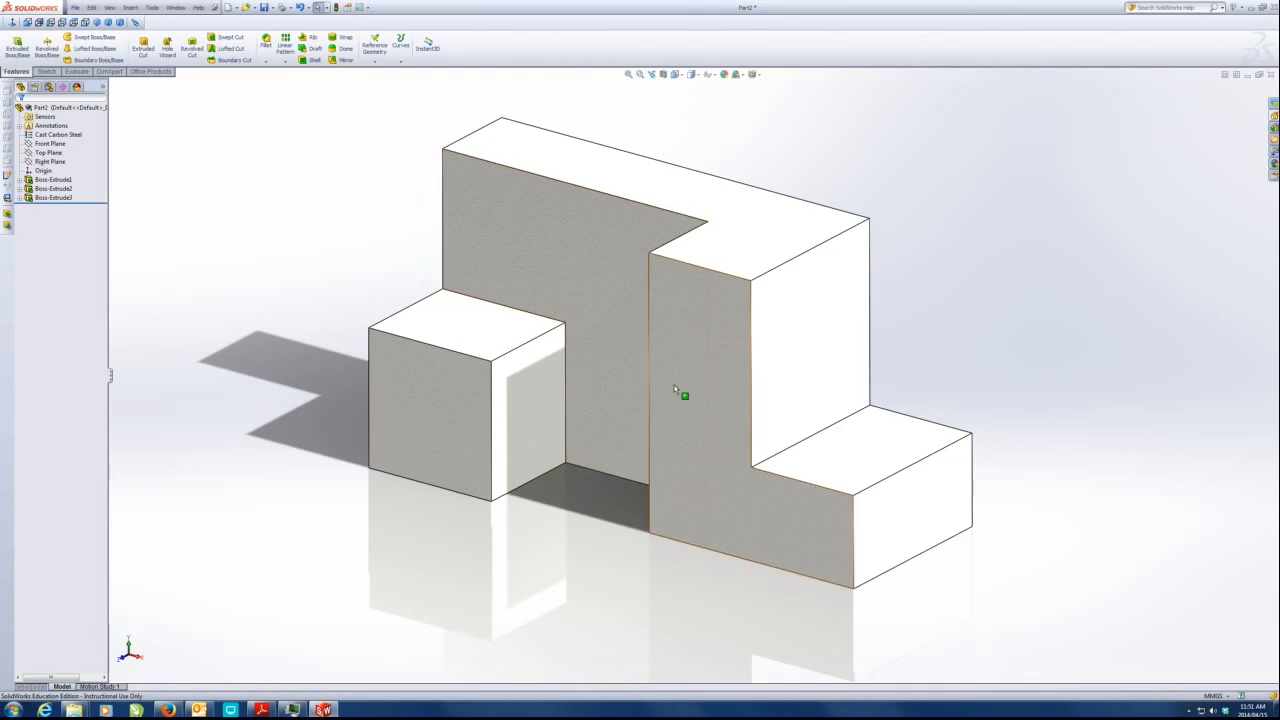
scroll(680, 398, up, 3)
scroll(686, 400, down, 10)
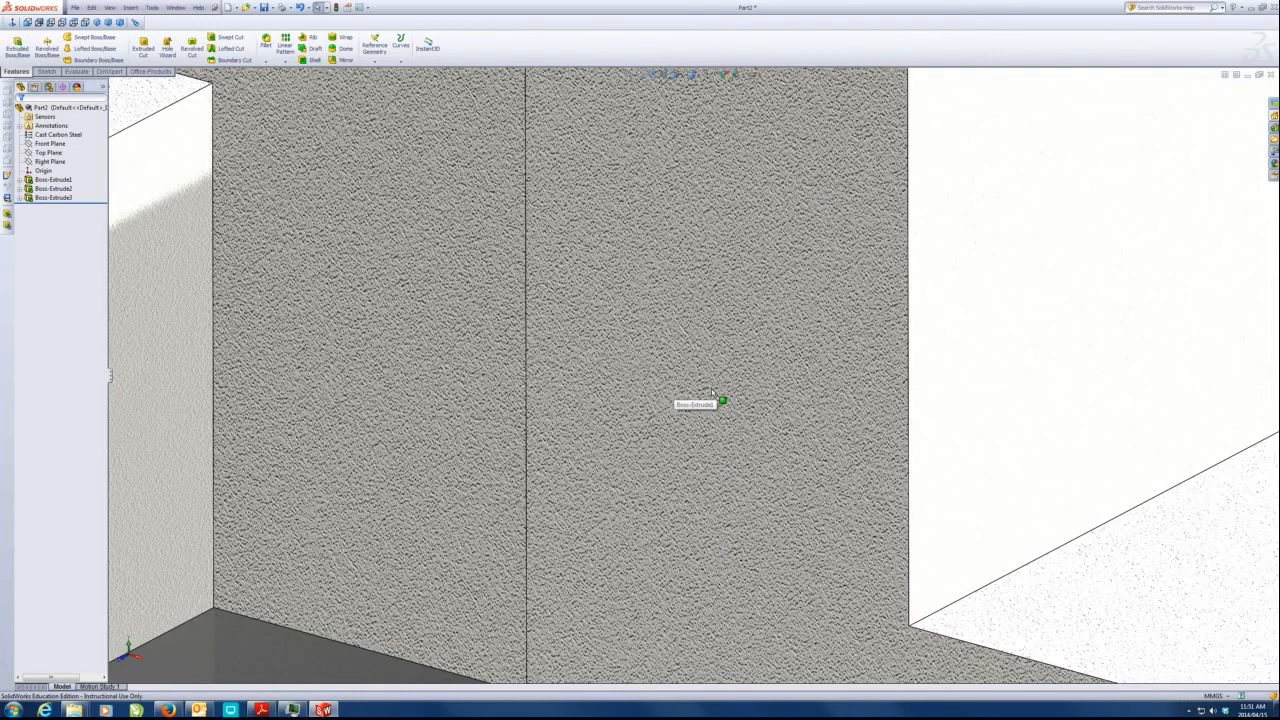
Evaluate the mass properties of the whole part and review its mass, volume, surface area and center of mass.
scroll(684, 432, up, 8)
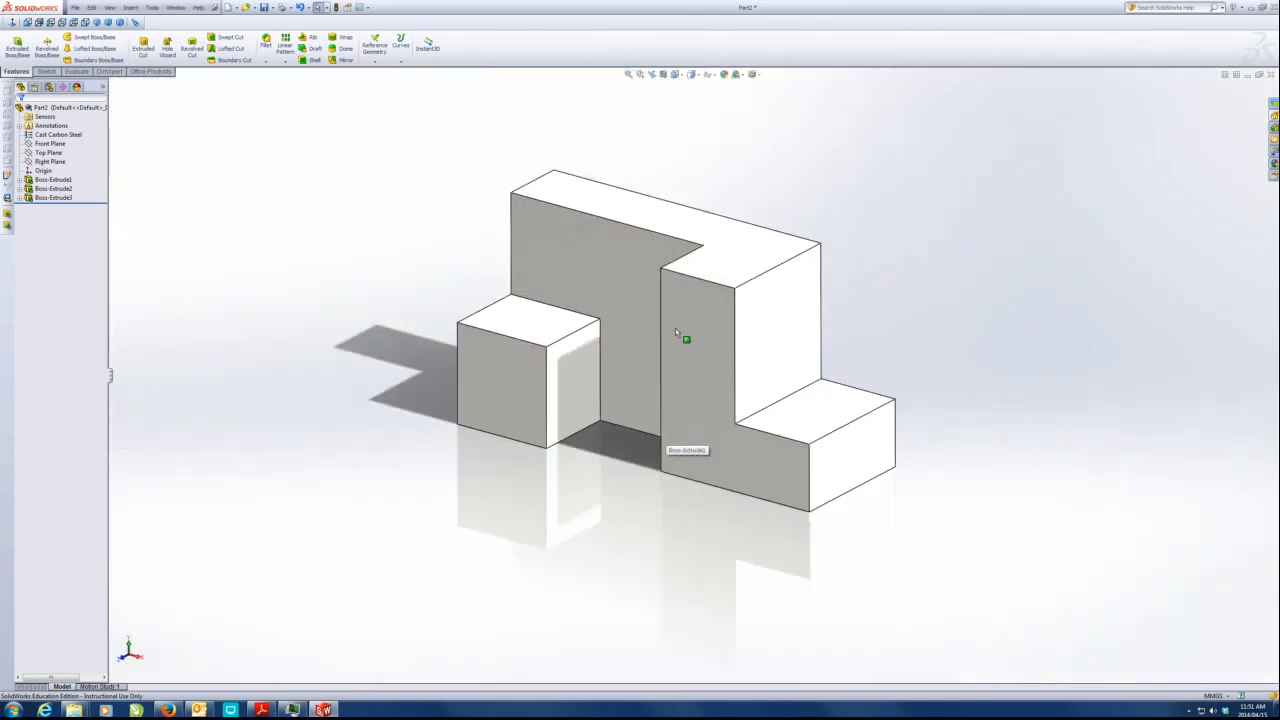
scroll(677, 330, down, 3)
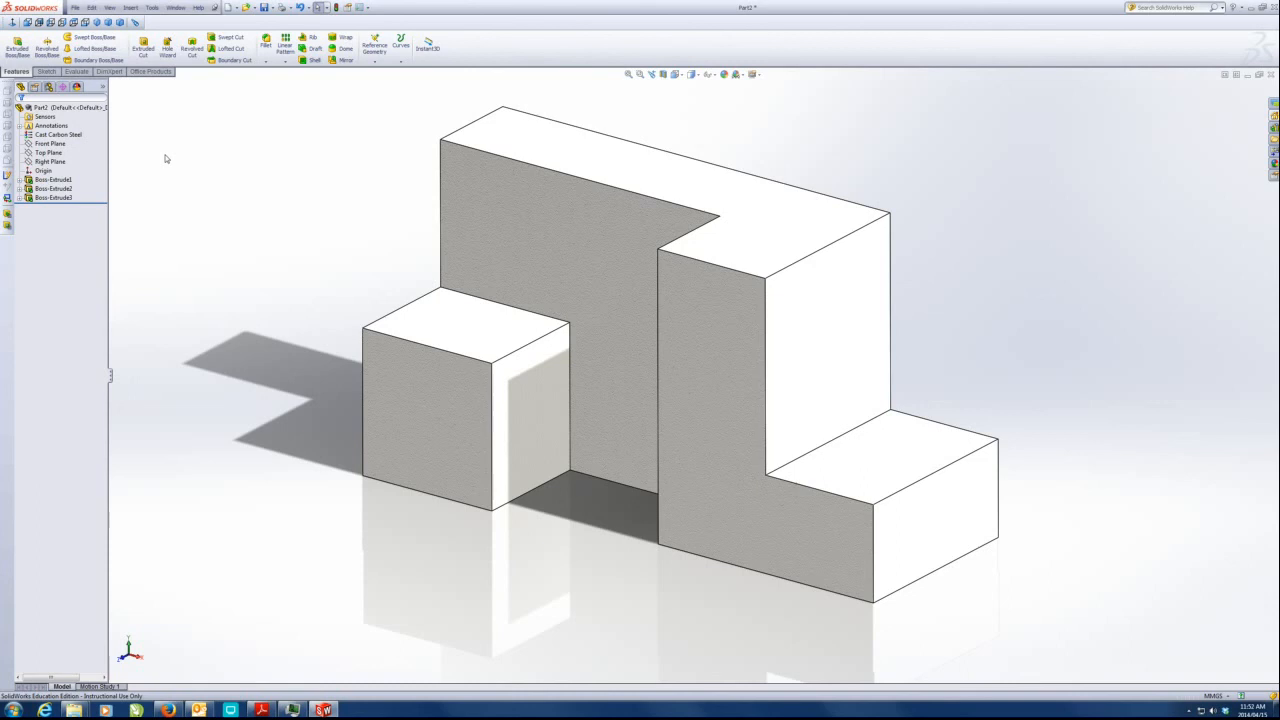
click(80, 72)
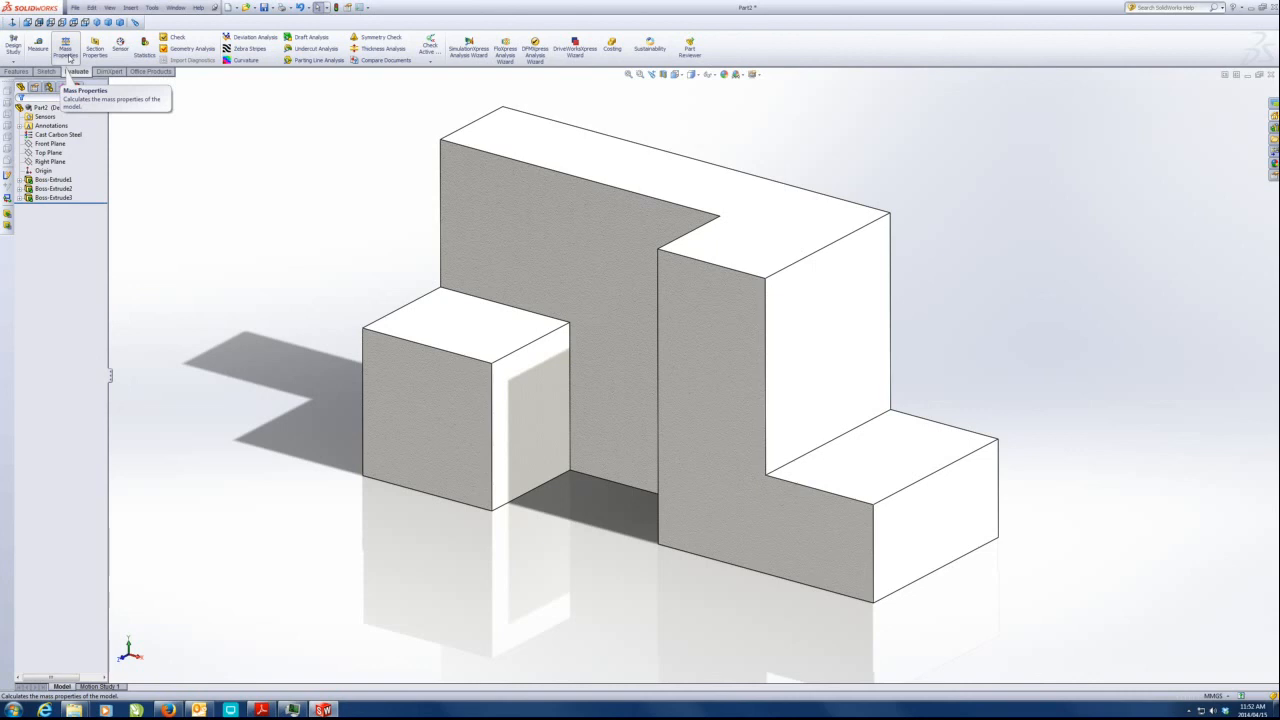
click(65, 50)
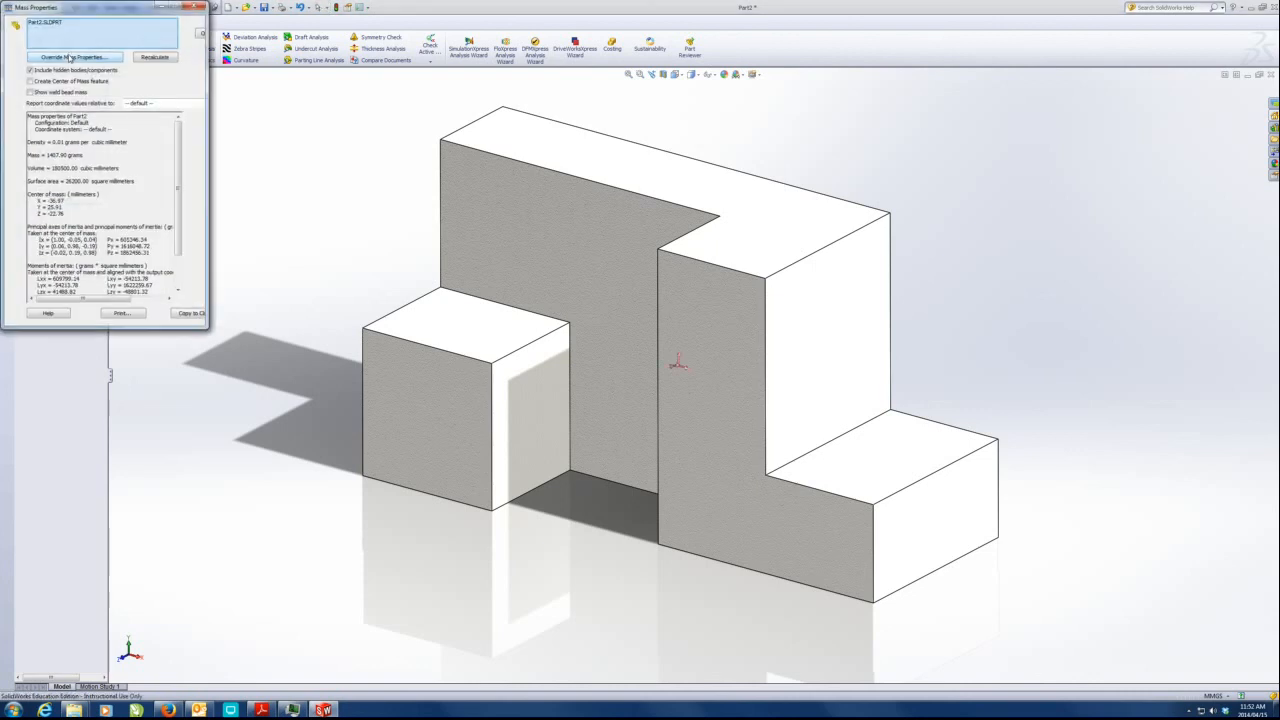
drag(44, 156, 80, 221)
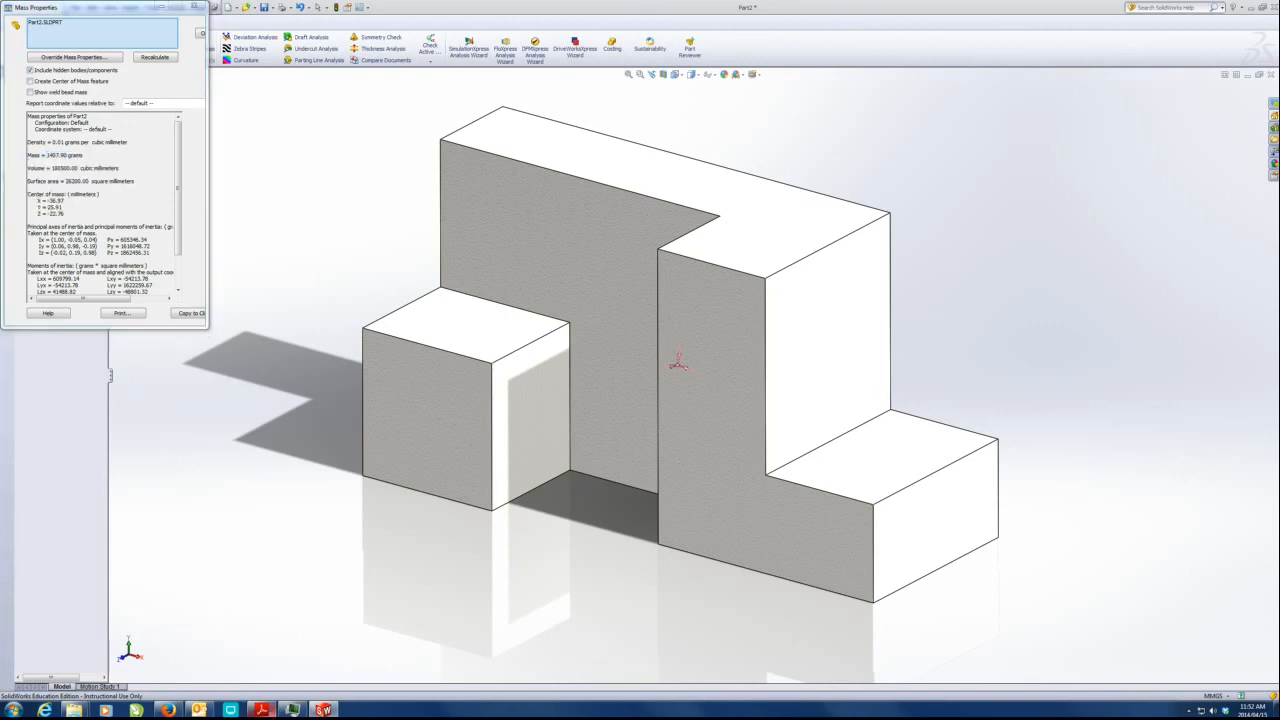
Place the study guide PDF from Adobe Reader beside the mass properties, compare the Drawing 1.1 answers, and close both windows.
click(262, 710)
click(1248, 4)
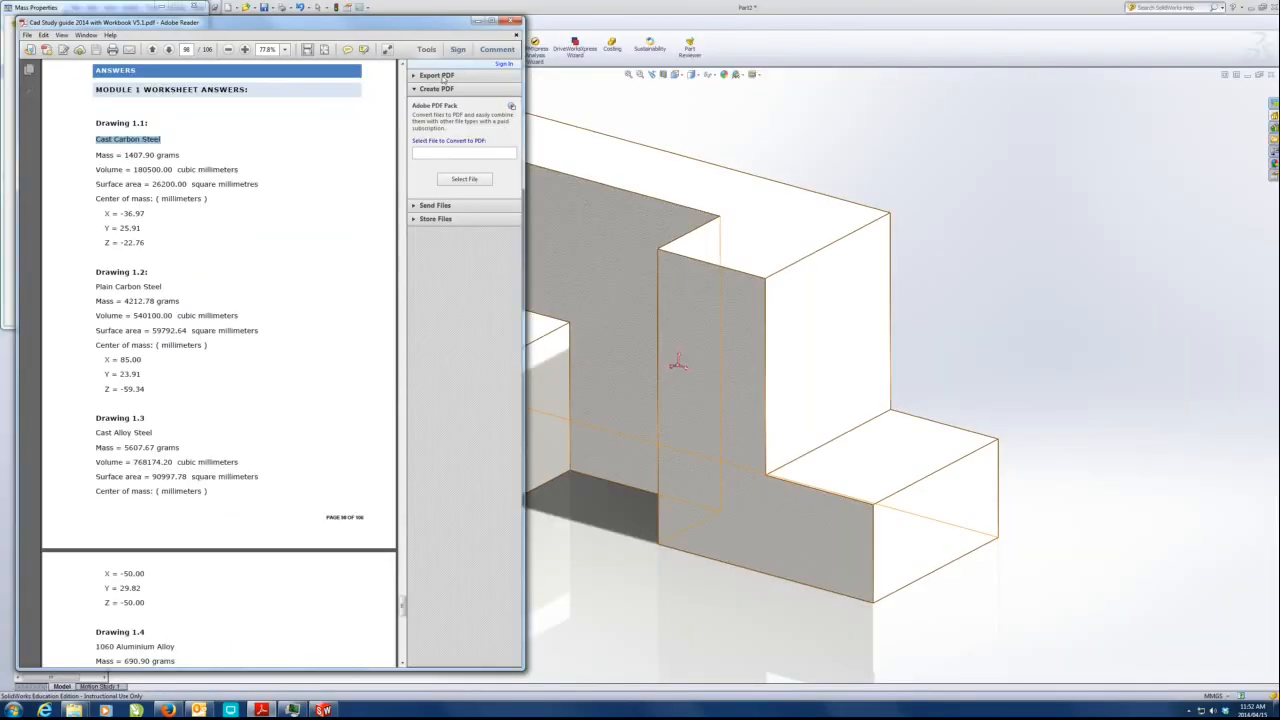
drag(376, 28, 656, 10)
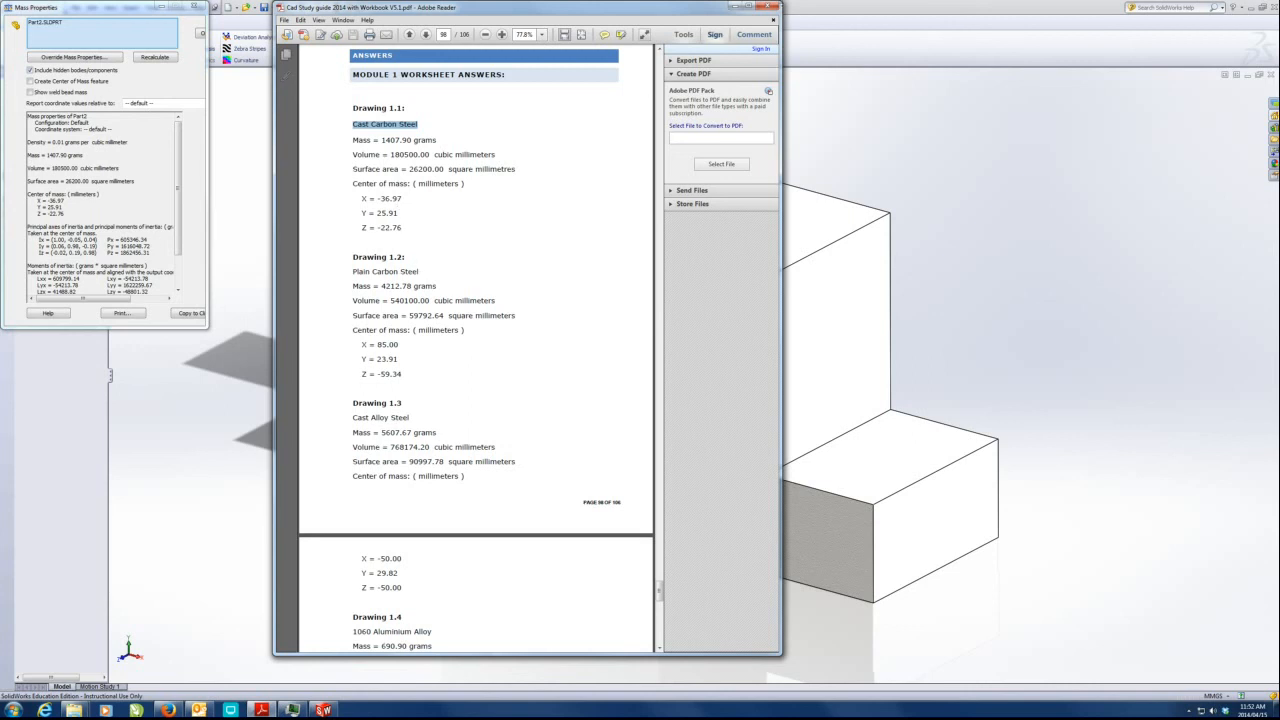
click(770, 7)
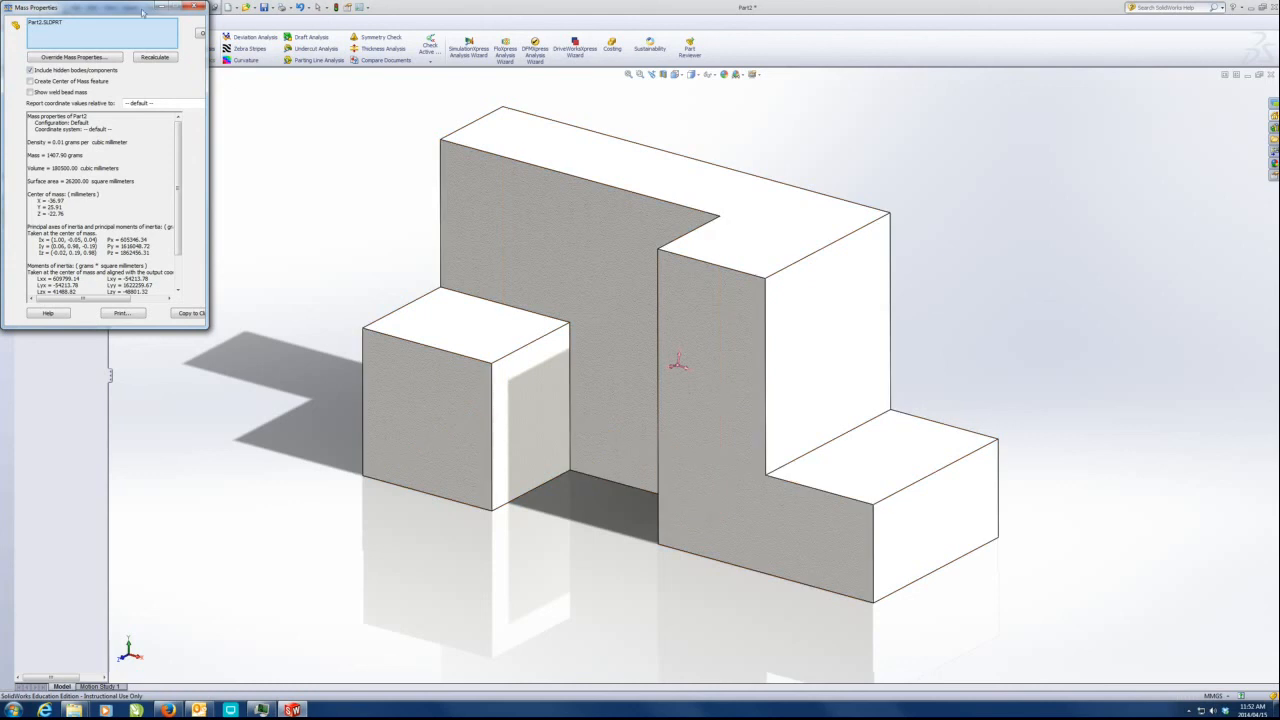
click(198, 7)
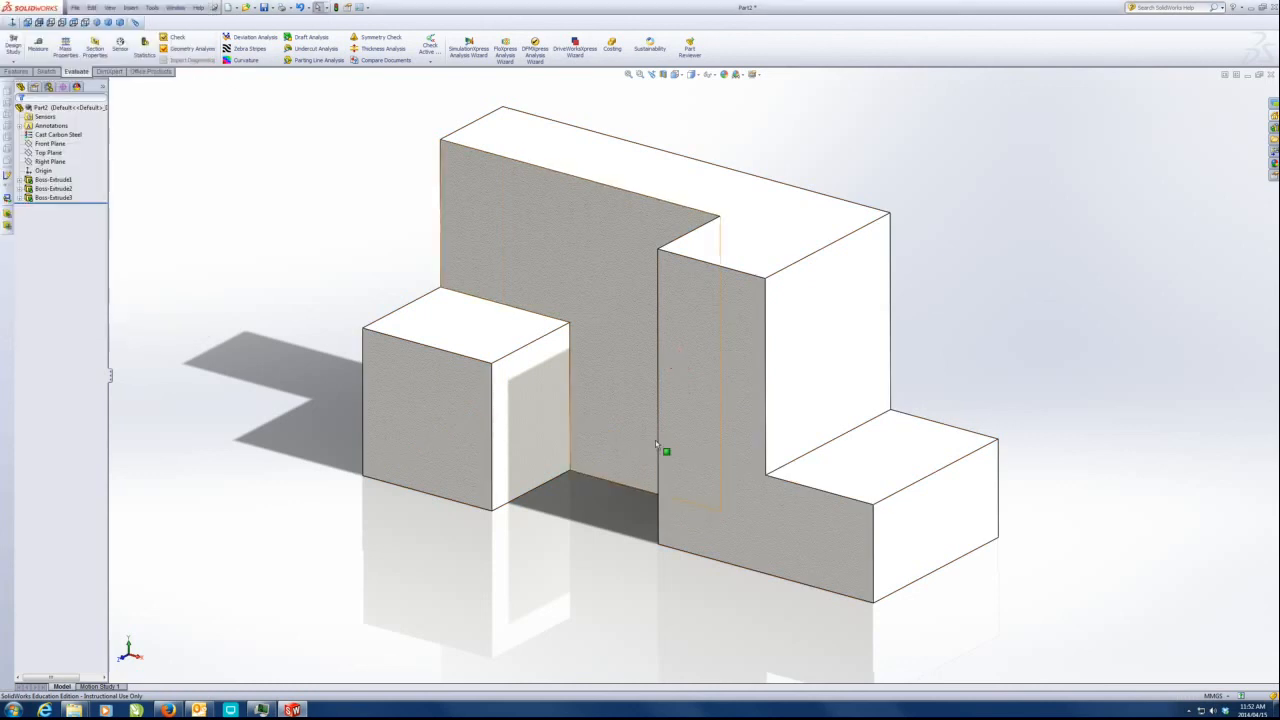
click(1187, 710)
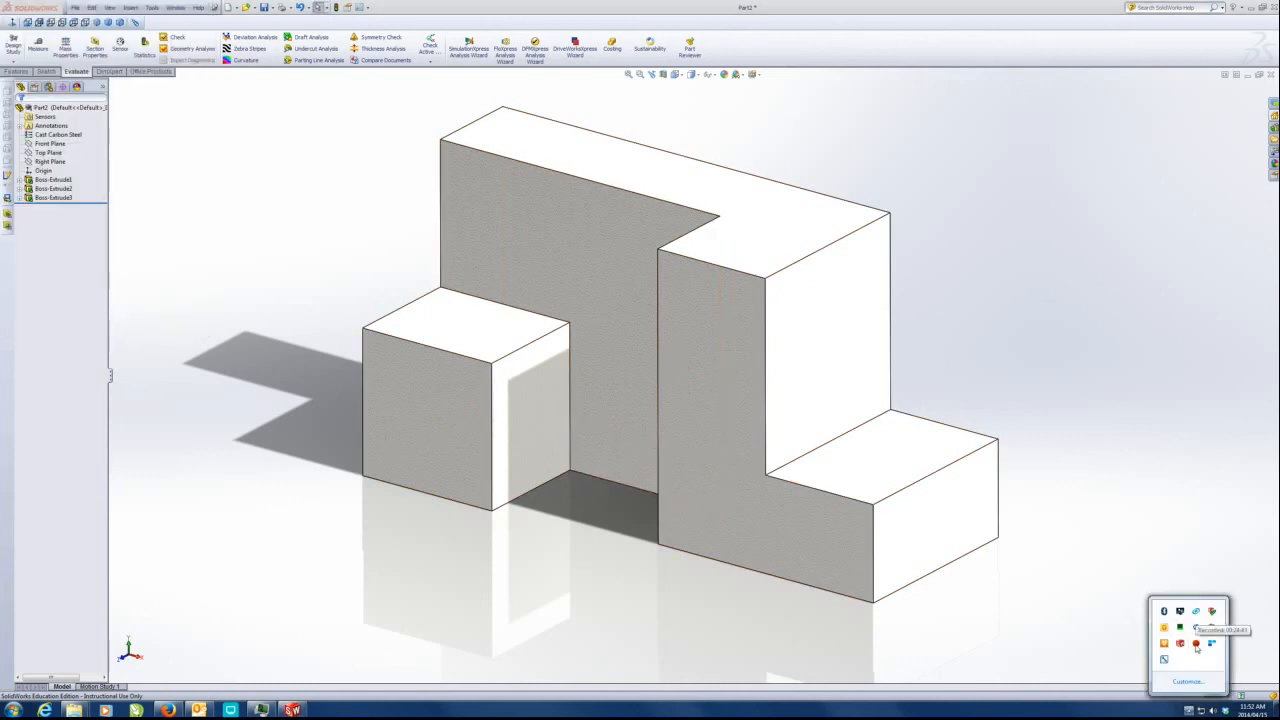